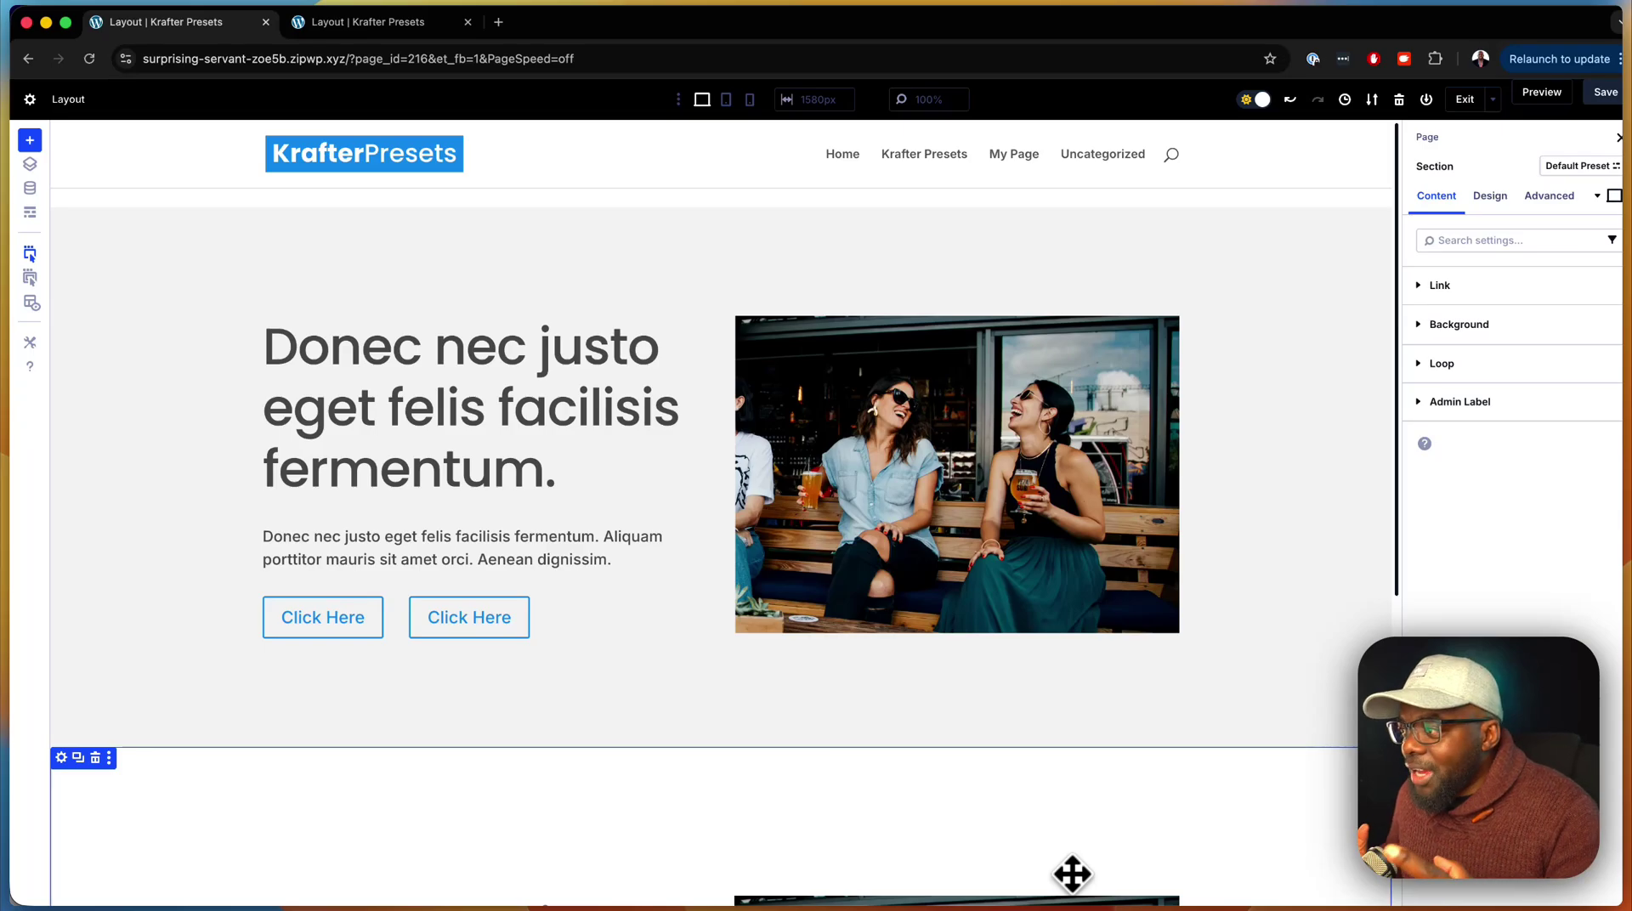
Examine the page's two existing hero sections and their structure in the wireframe view.
{"action": "scroll", "coordinate": [1069, 769], "scroll_direction": "down", "scroll_amount": 6}
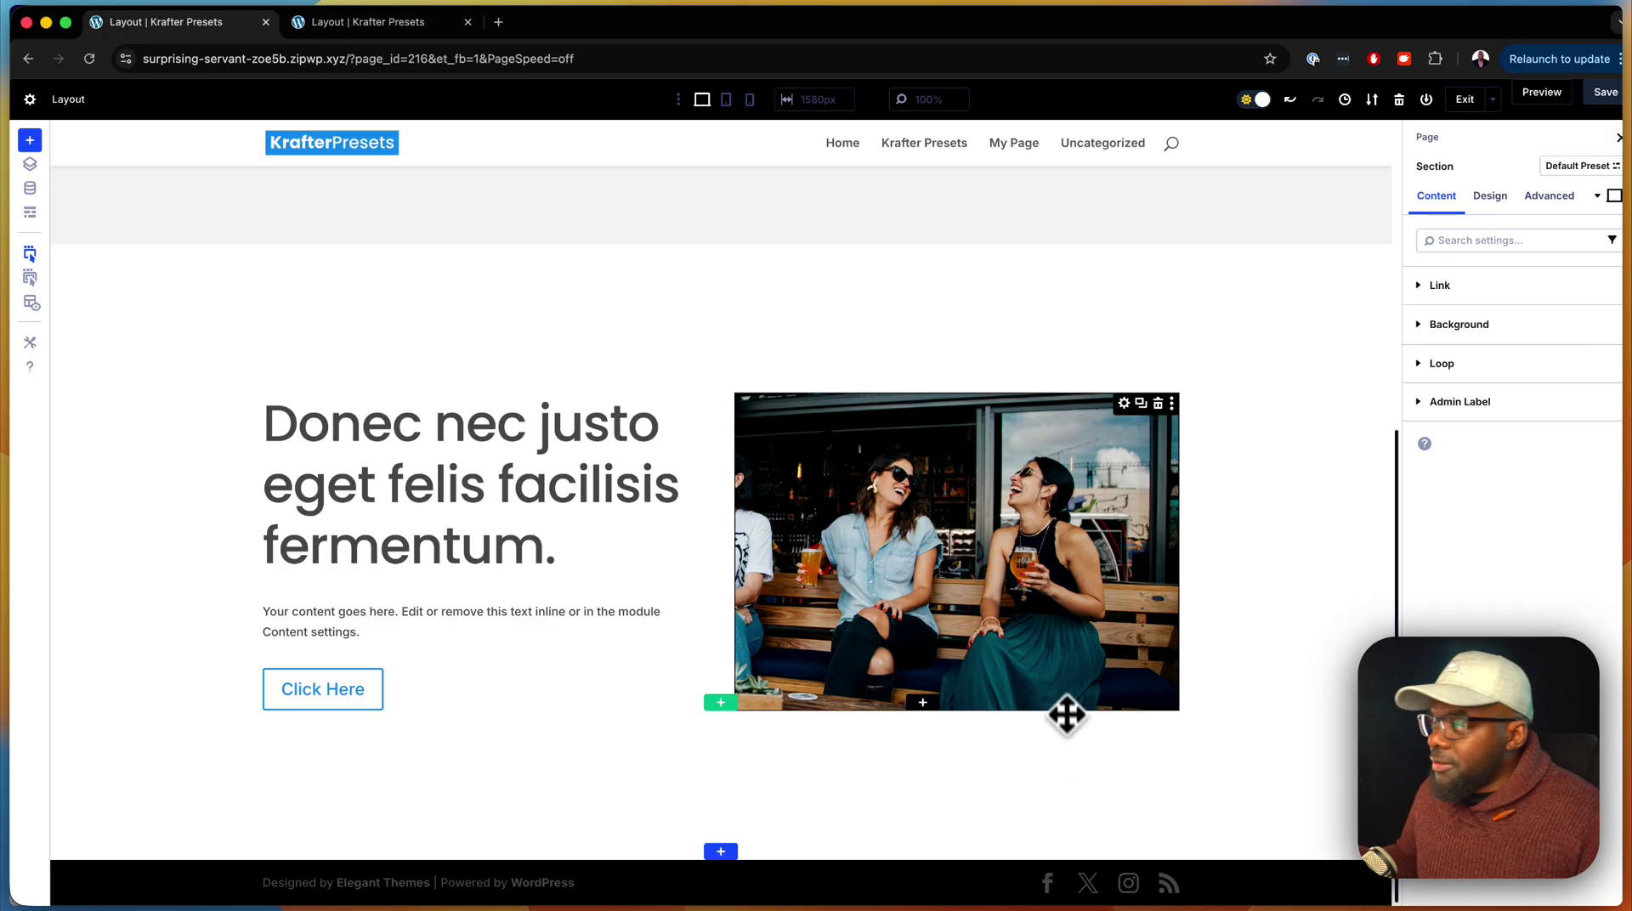
{"action": "scroll", "coordinate": [1069, 705], "scroll_direction": "up", "scroll_amount": 6}
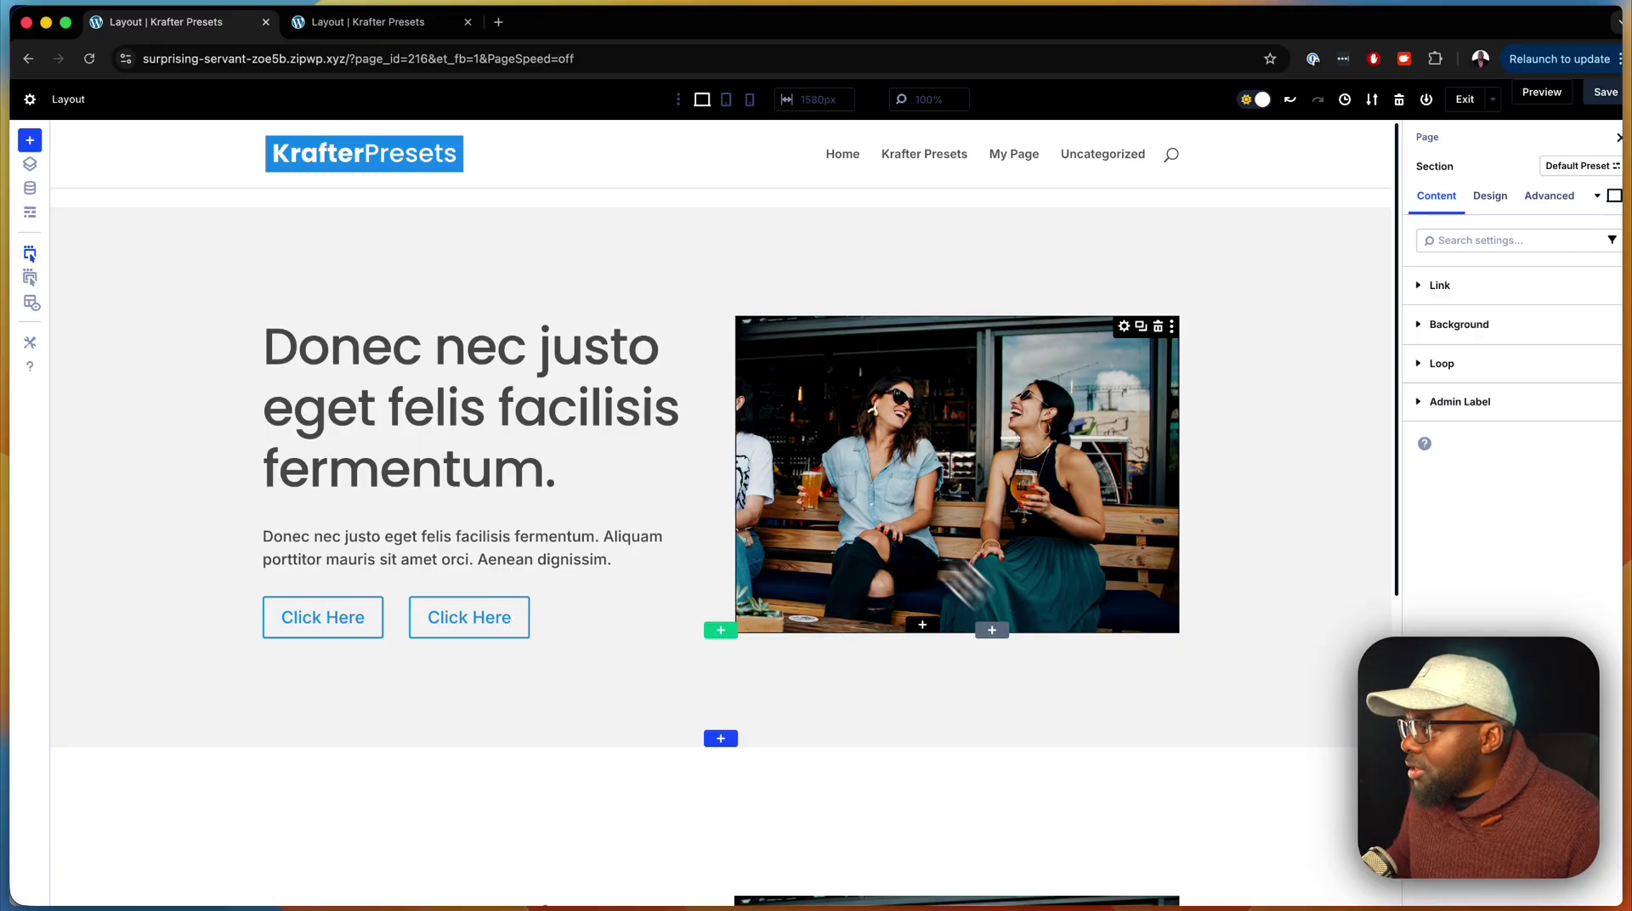
{"action": "left_click", "coordinate": [29, 212]}
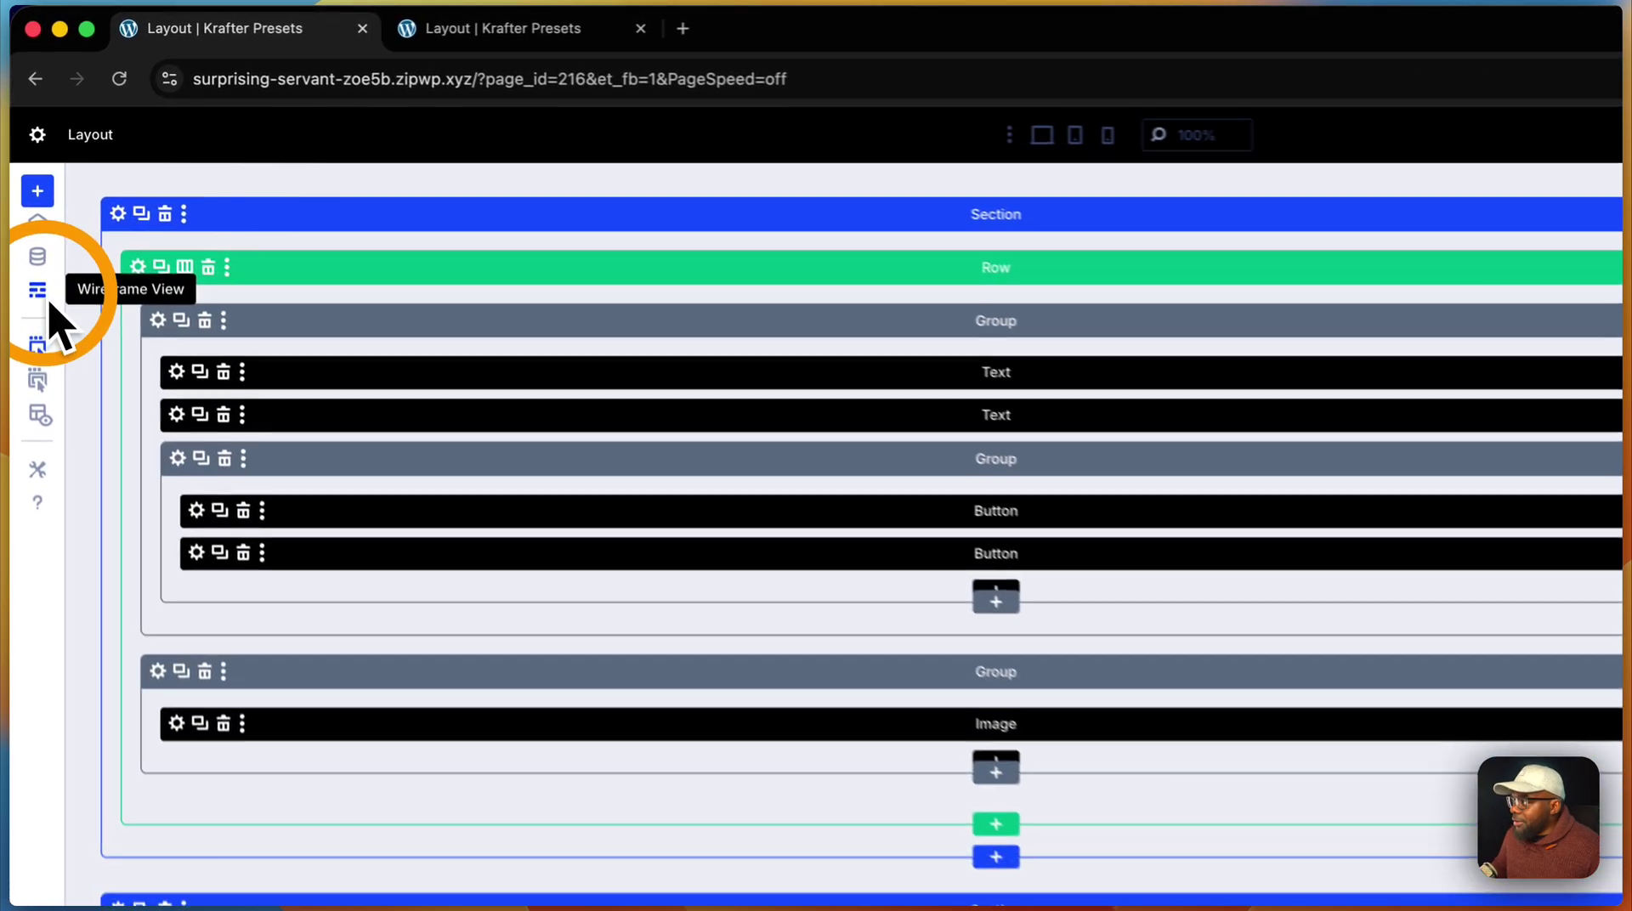
{"action": "left_click", "coordinate": [29, 212]}
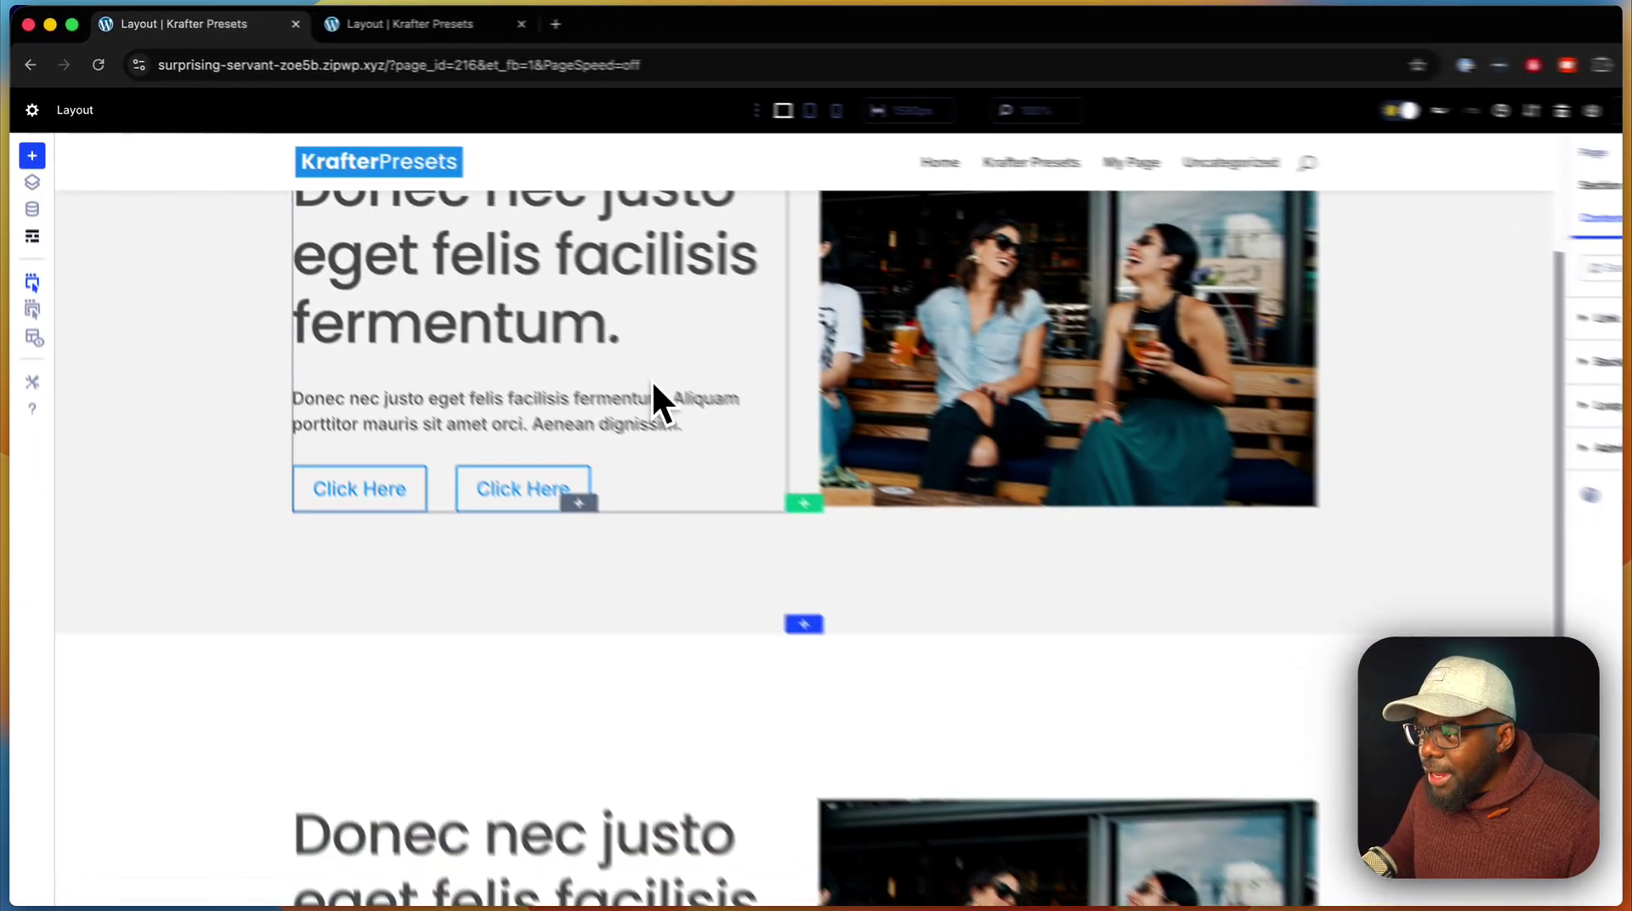
{"action": "scroll", "coordinate": [651, 379], "scroll_direction": "down", "scroll_amount": 3}
{"action": "left_click", "coordinate": [601, 361]}
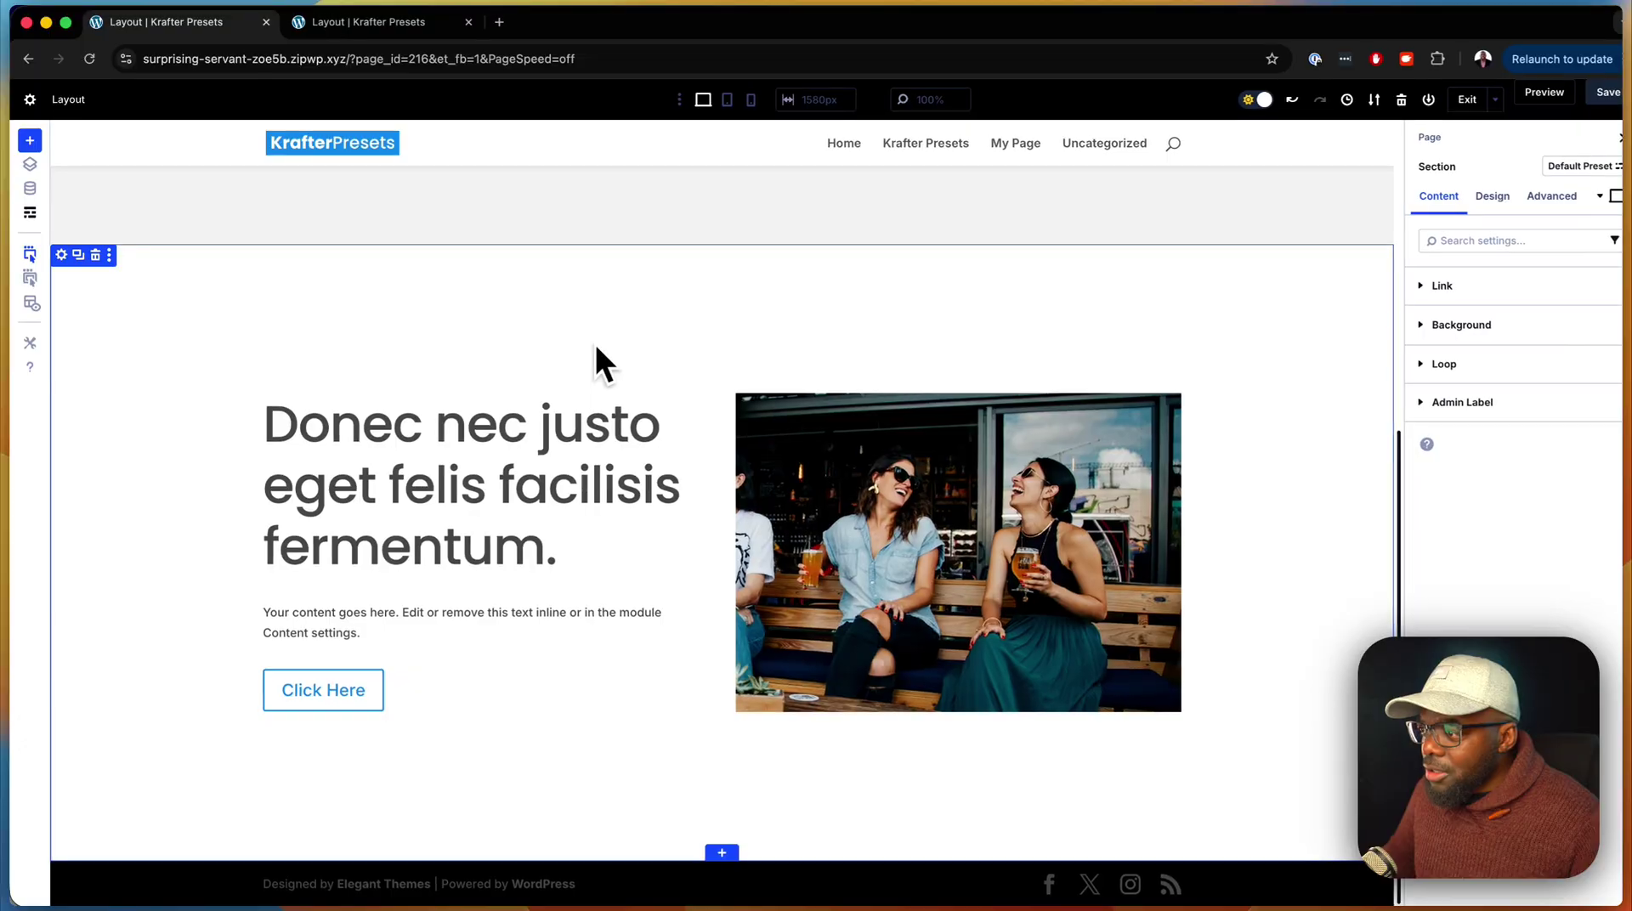
{"action": "scroll", "coordinate": [595, 344], "scroll_direction": "up", "scroll_amount": 5}
{"action": "scroll", "coordinate": [595, 344], "scroll_direction": "up", "scroll_amount": 2}
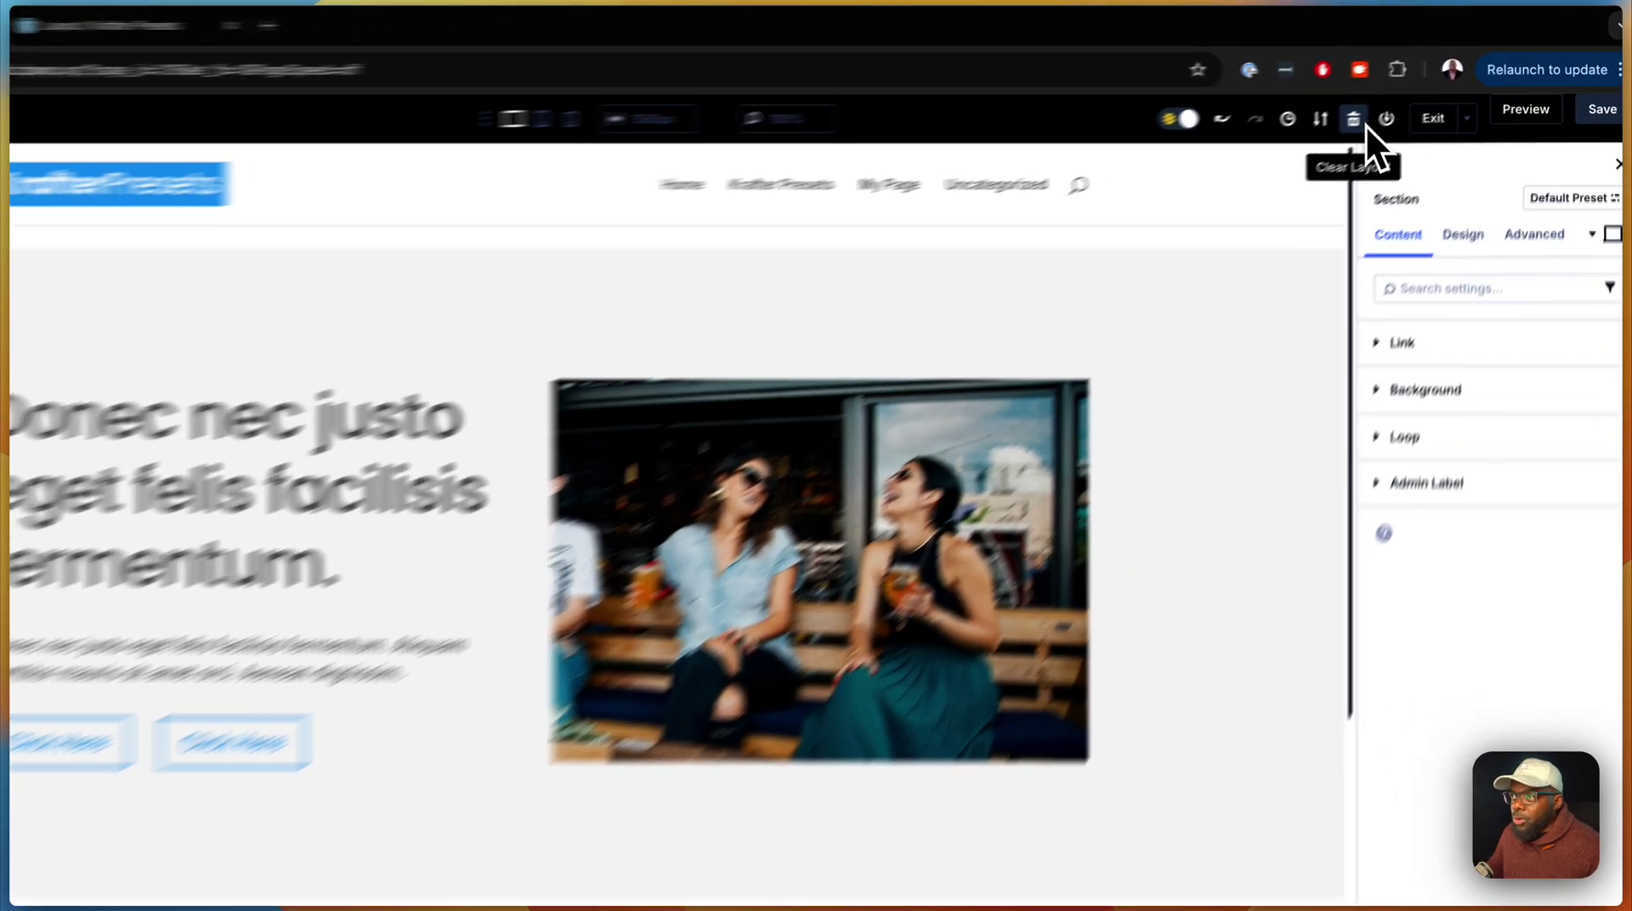
Clear the whole page layout to leave an empty section.
{"action": "left_click", "coordinate": [1360, 121]}
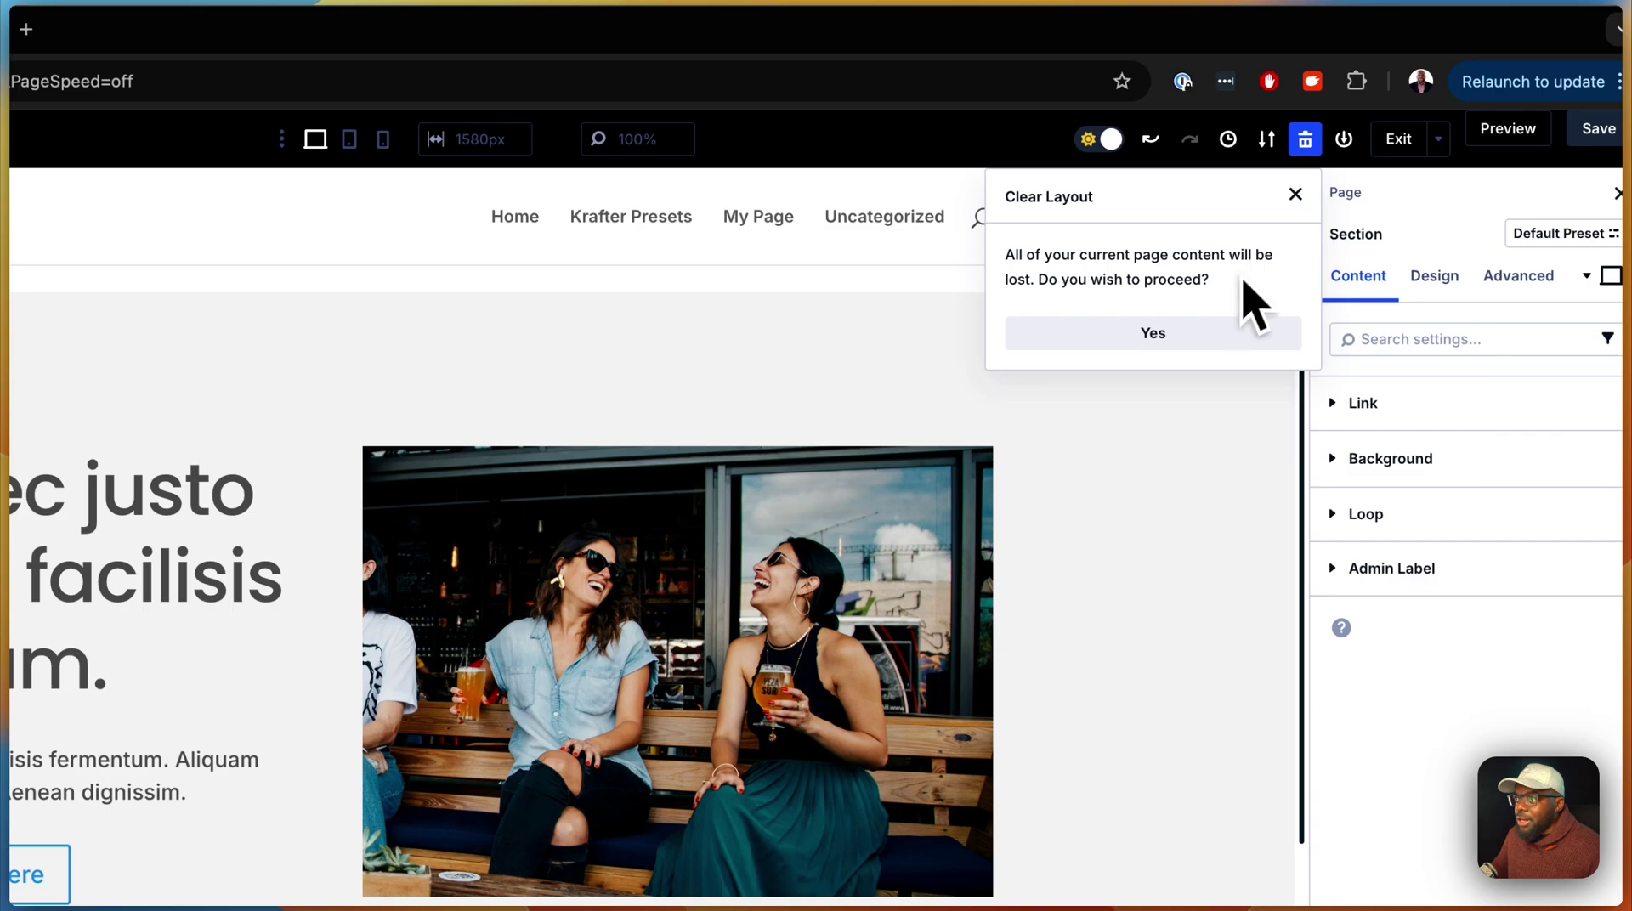
{"action": "left_click", "coordinate": [1276, 289]}
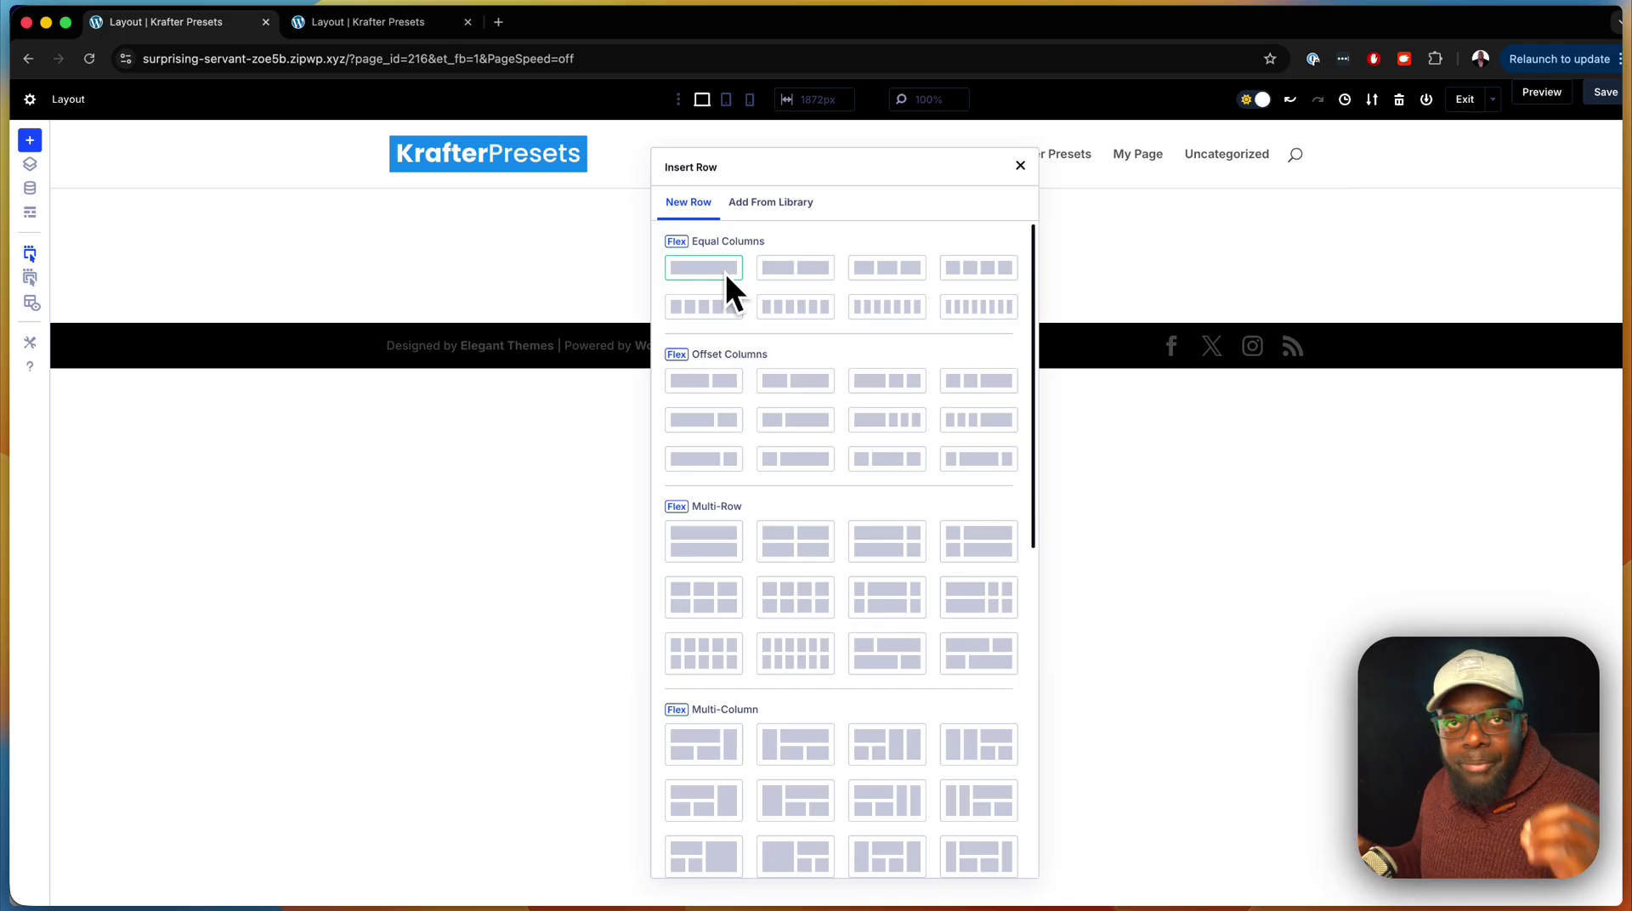
{"action": "left_click", "coordinate": [726, 273]}
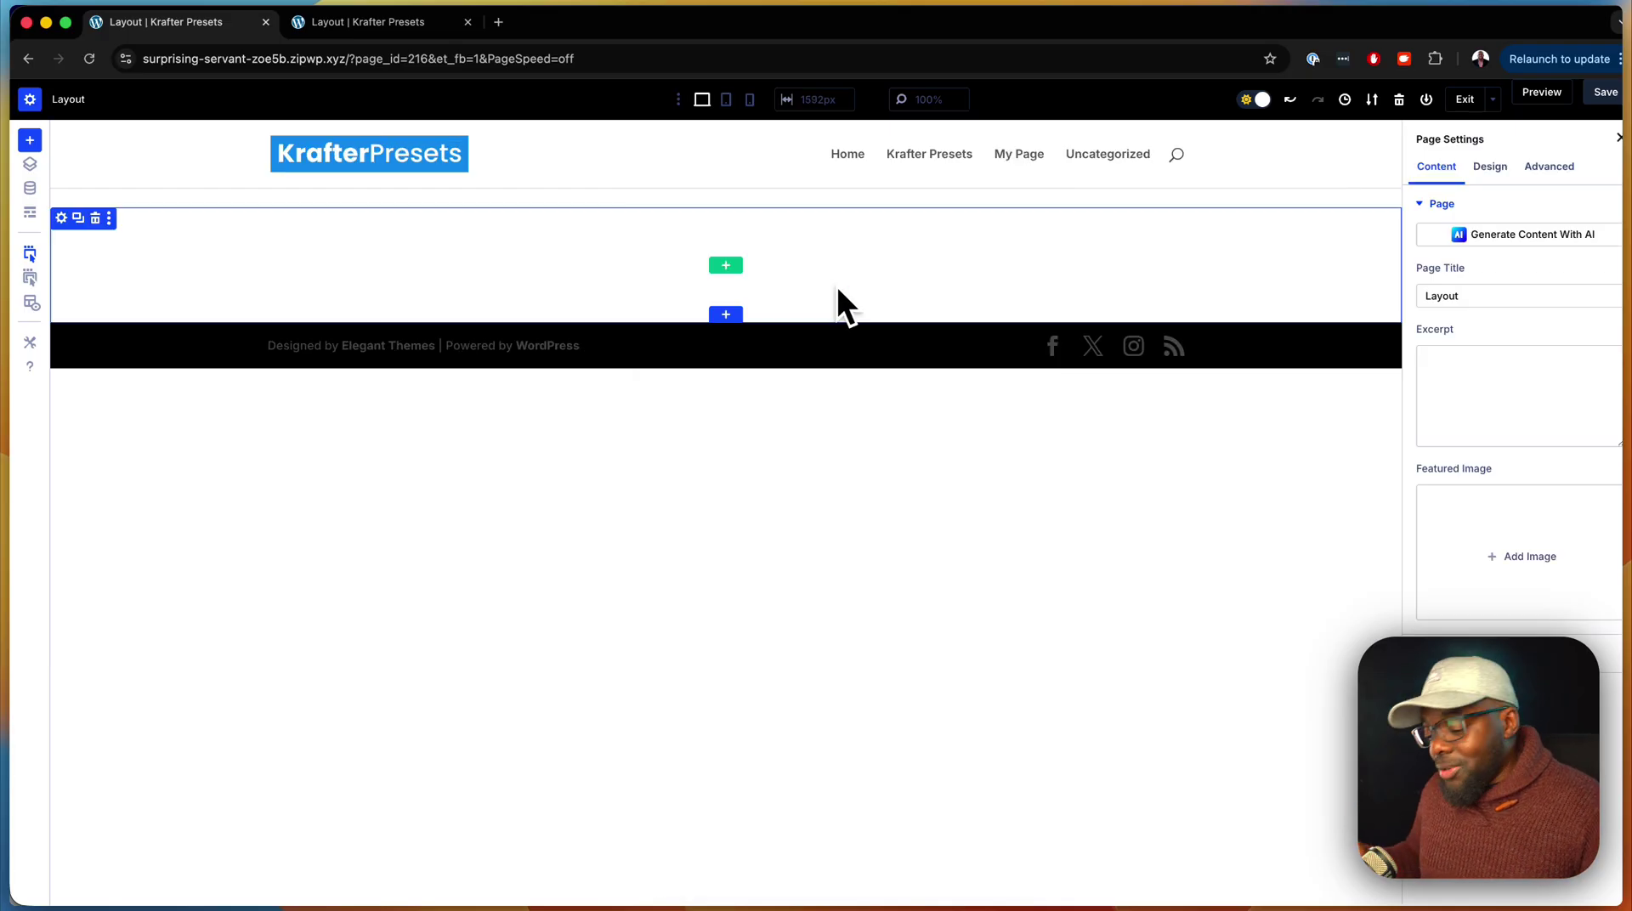
Insert a Grid Multi-Row row with the two-by-two structure in the empty section and delete two of its columns.
{"action": "left_click", "coordinate": [726, 265]}
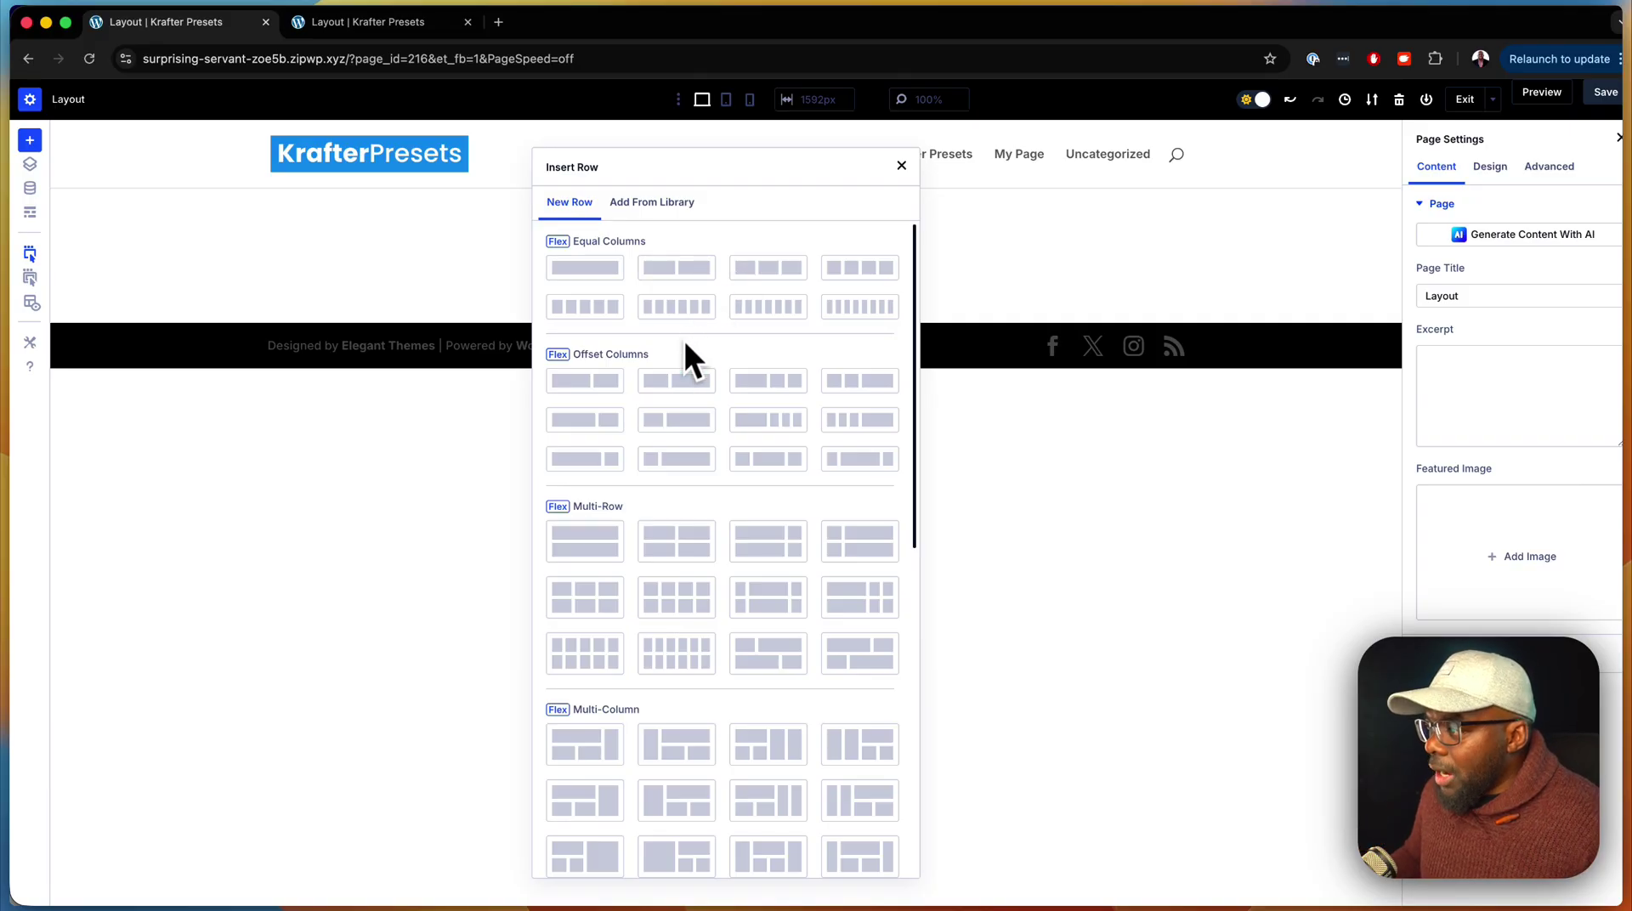
{"action": "scroll", "coordinate": [676, 374], "scroll_direction": "down", "scroll_amount": 5}
{"action": "scroll", "coordinate": [665, 401], "scroll_direction": "down", "scroll_amount": 2}
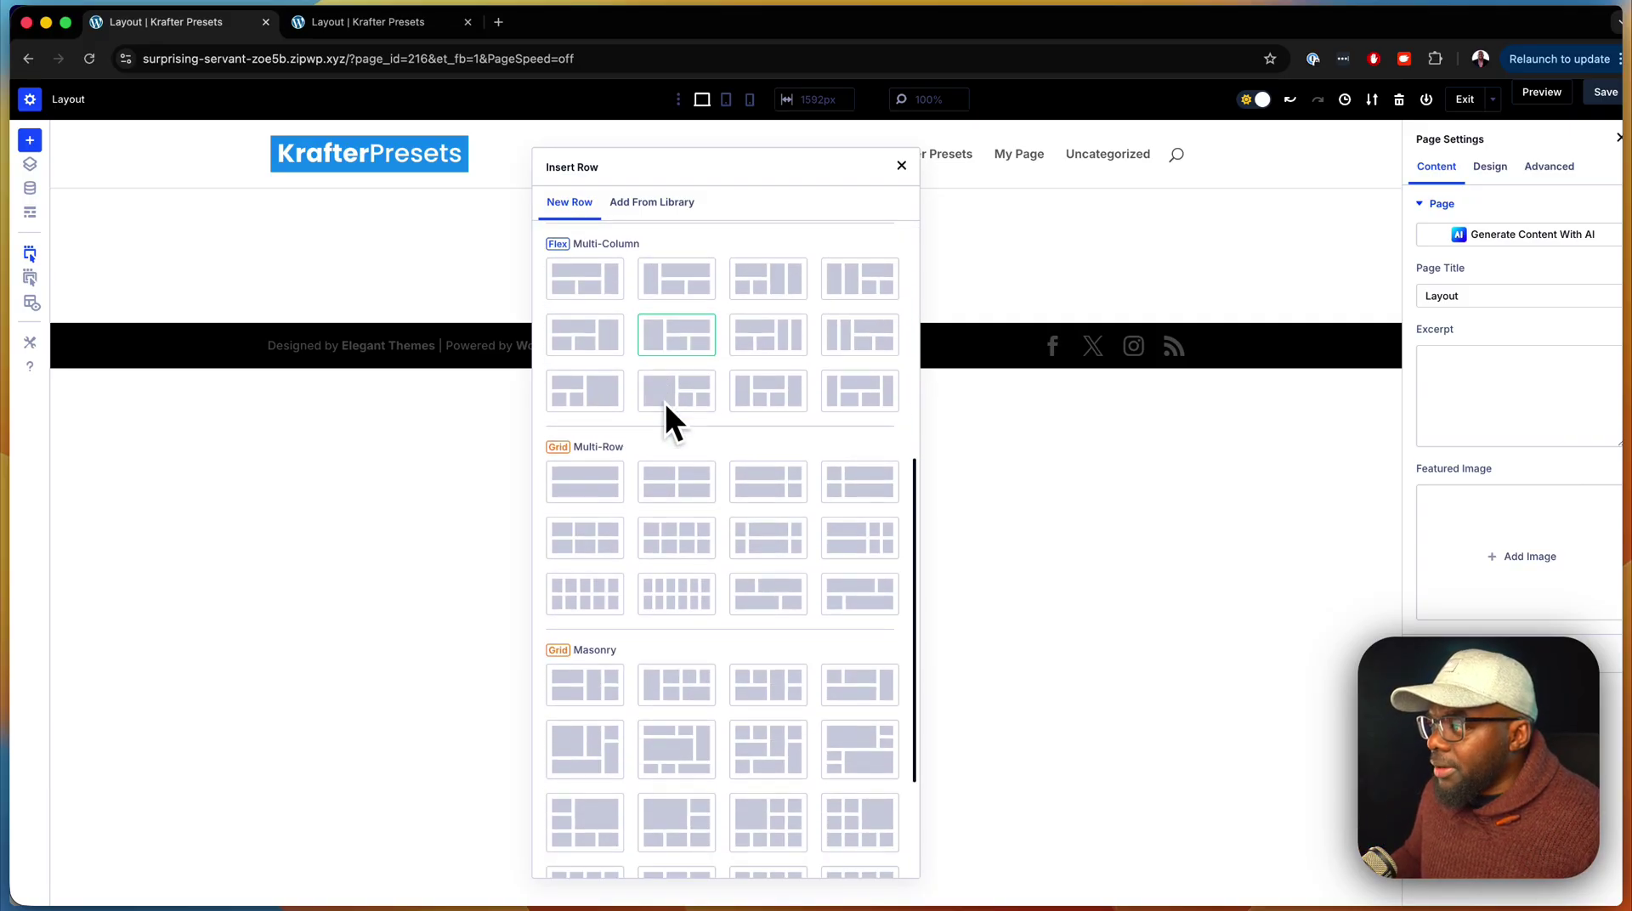
{"action": "left_click", "coordinate": [675, 481]}
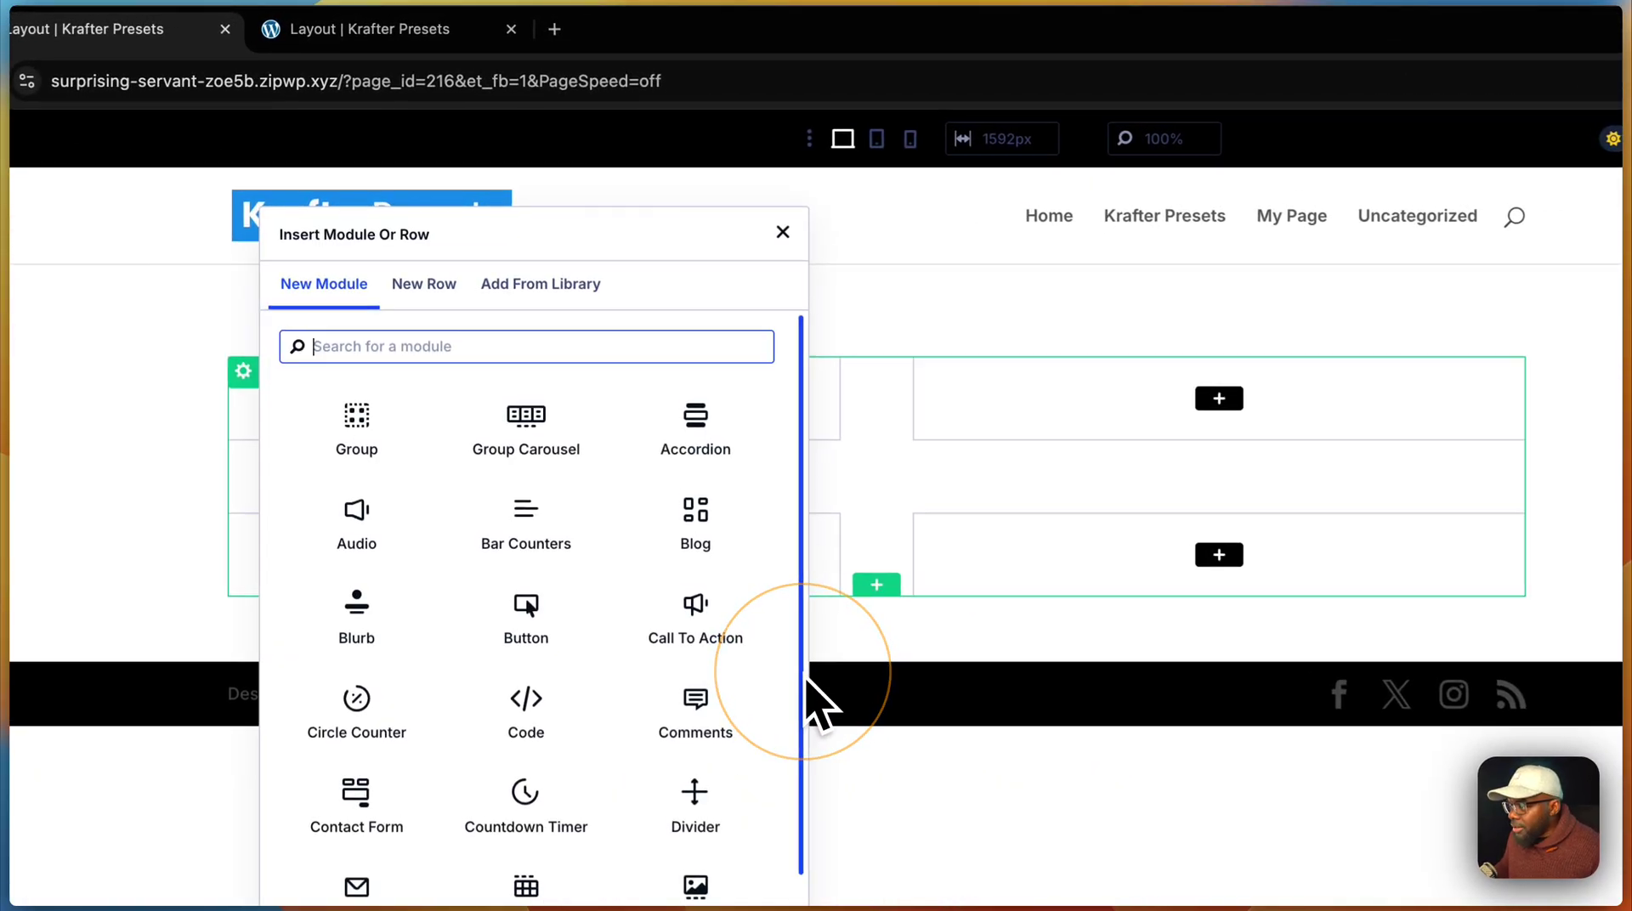
{"action": "left_click", "coordinate": [784, 233]}
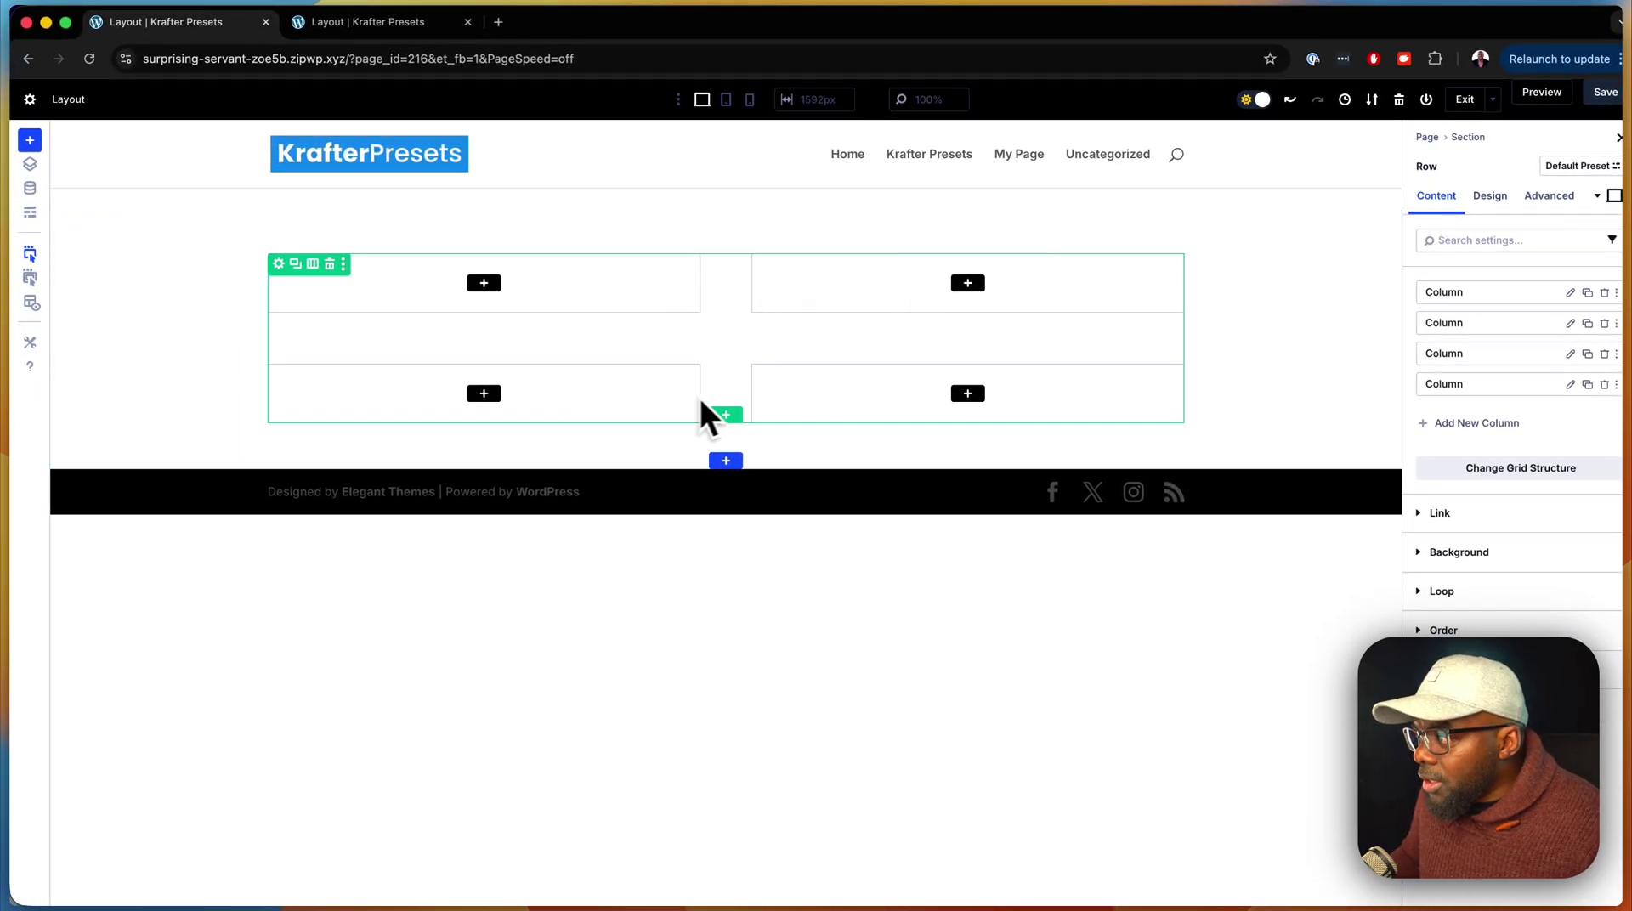
{"action": "left_click", "coordinate": [1605, 386]}
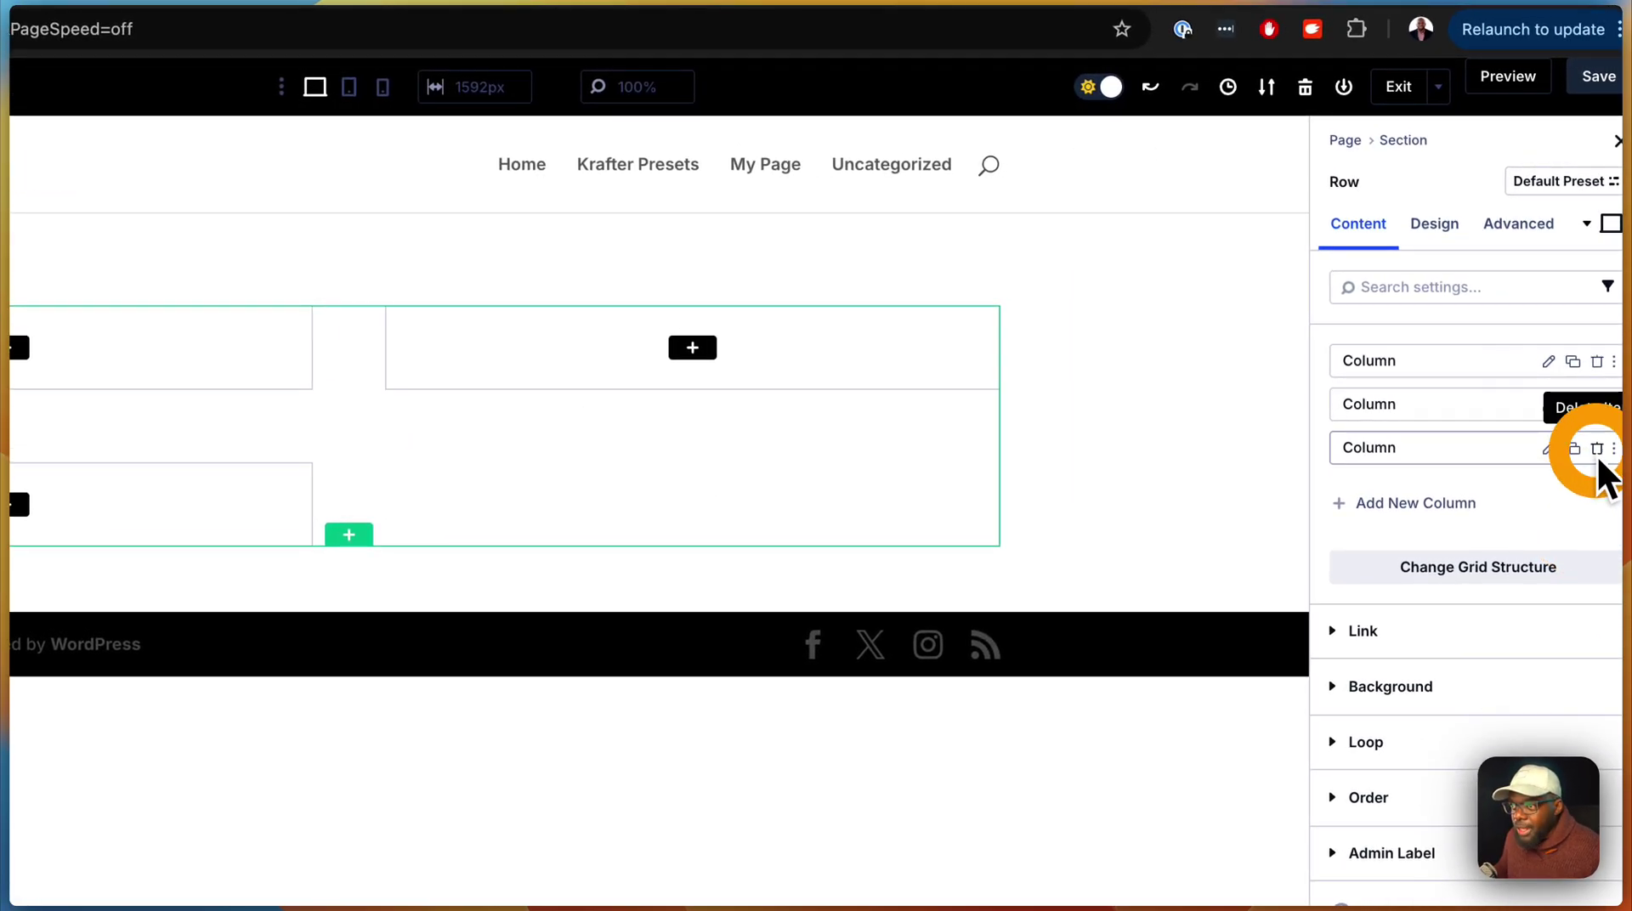
{"action": "left_click", "coordinate": [1597, 450]}
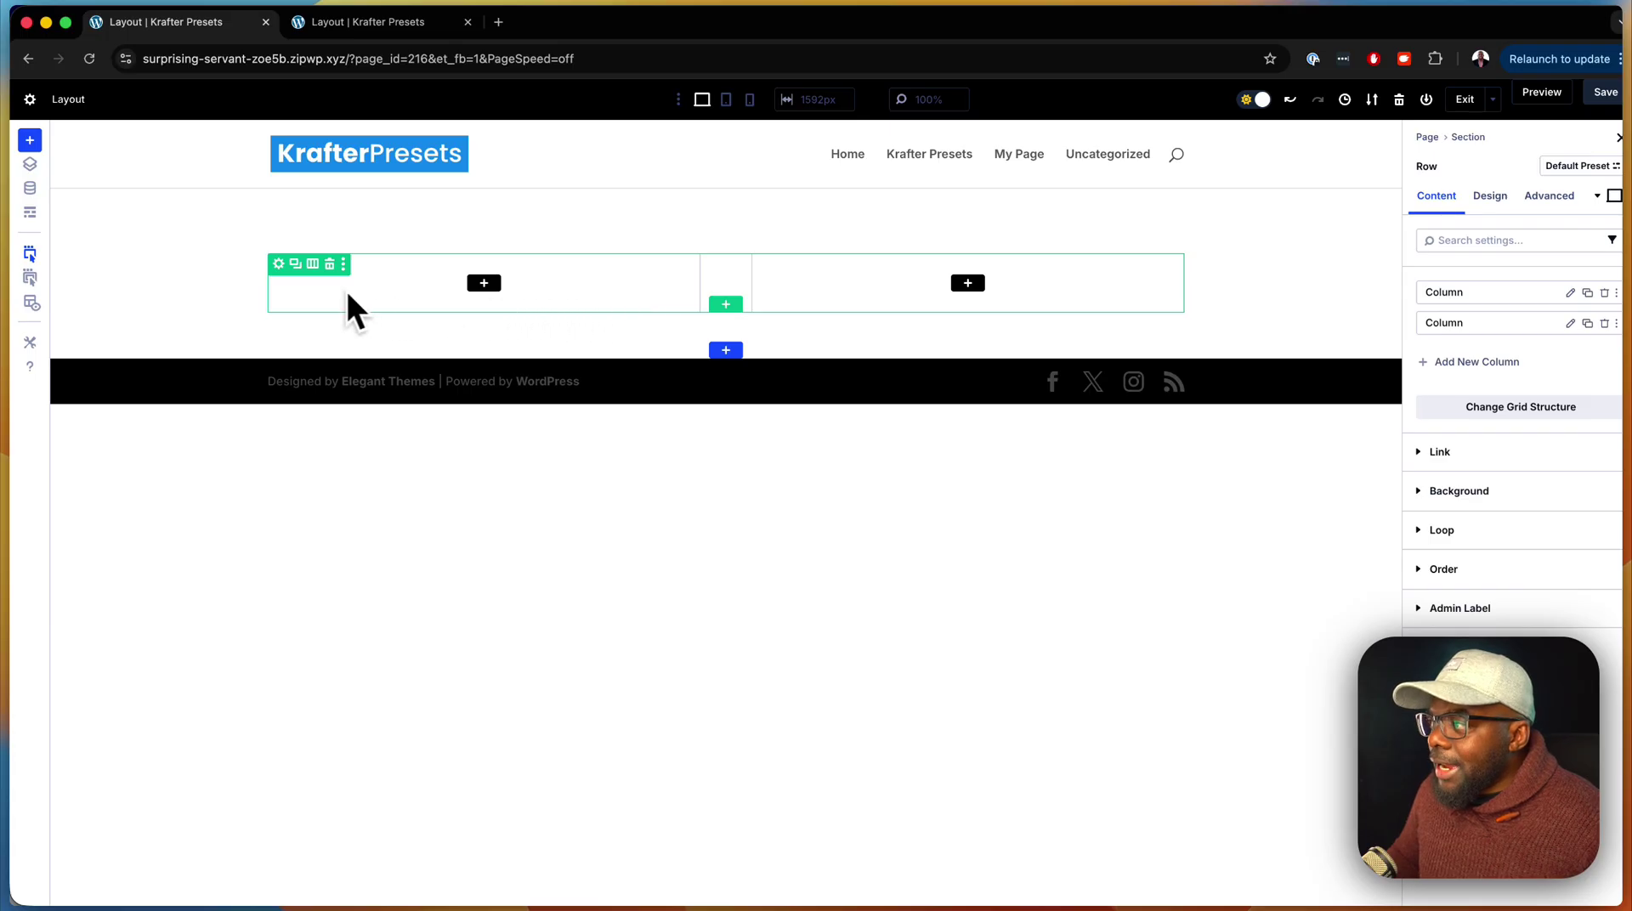
Set the grid row's horizontal gap and vertical gap to 2rem each.
{"action": "left_click", "coordinate": [279, 264]}
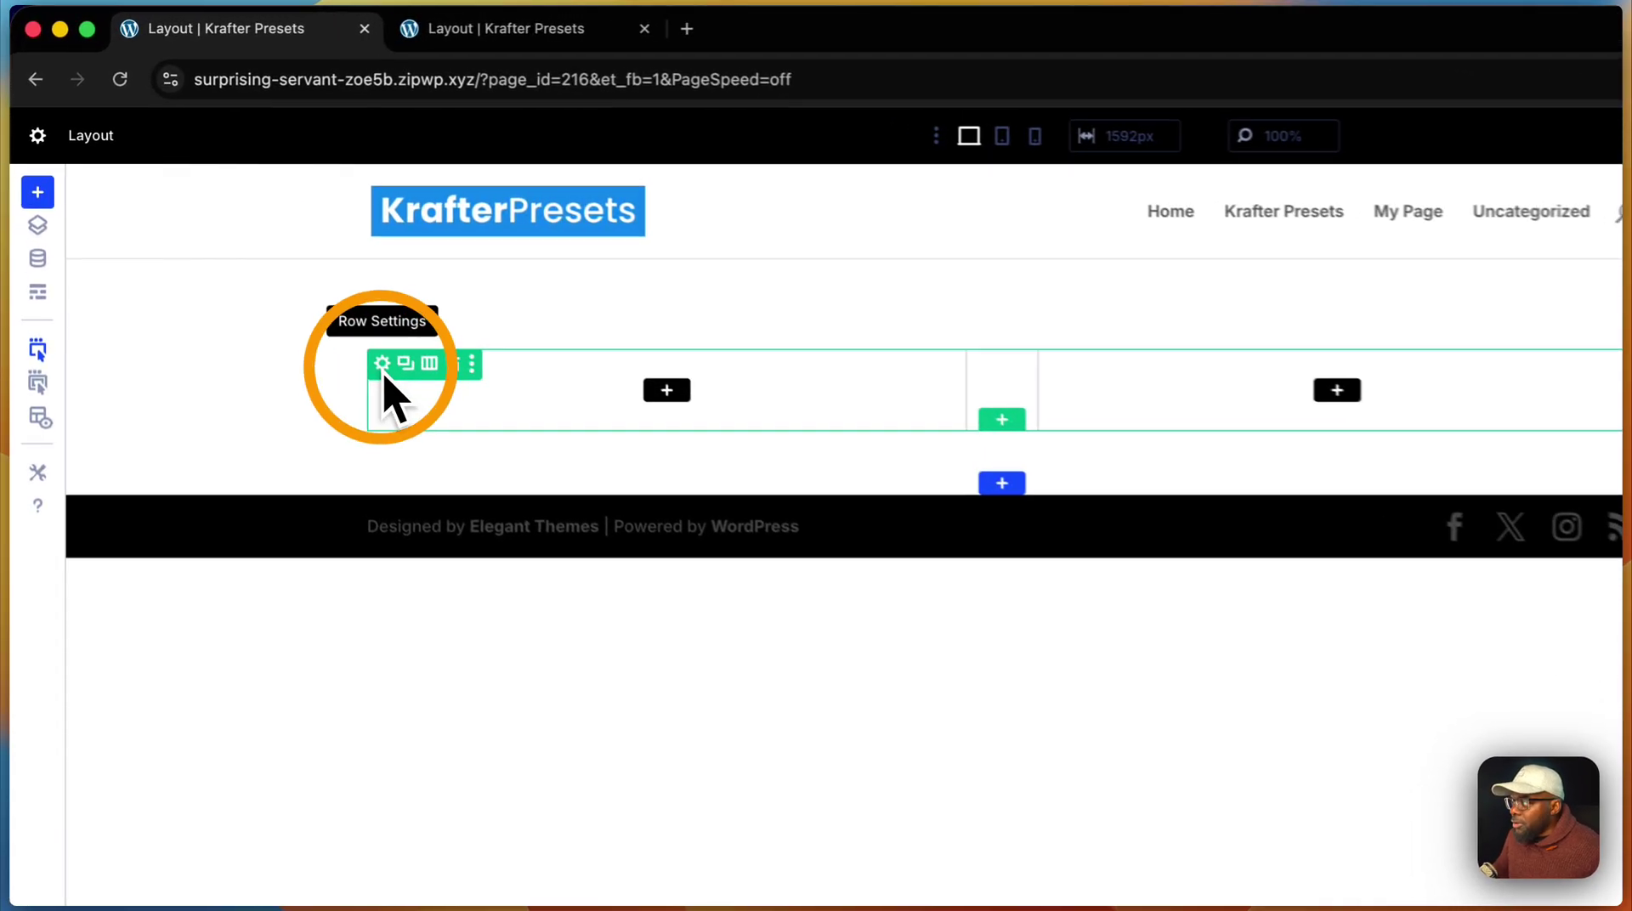
{"action": "left_click", "coordinate": [1450, 291]}
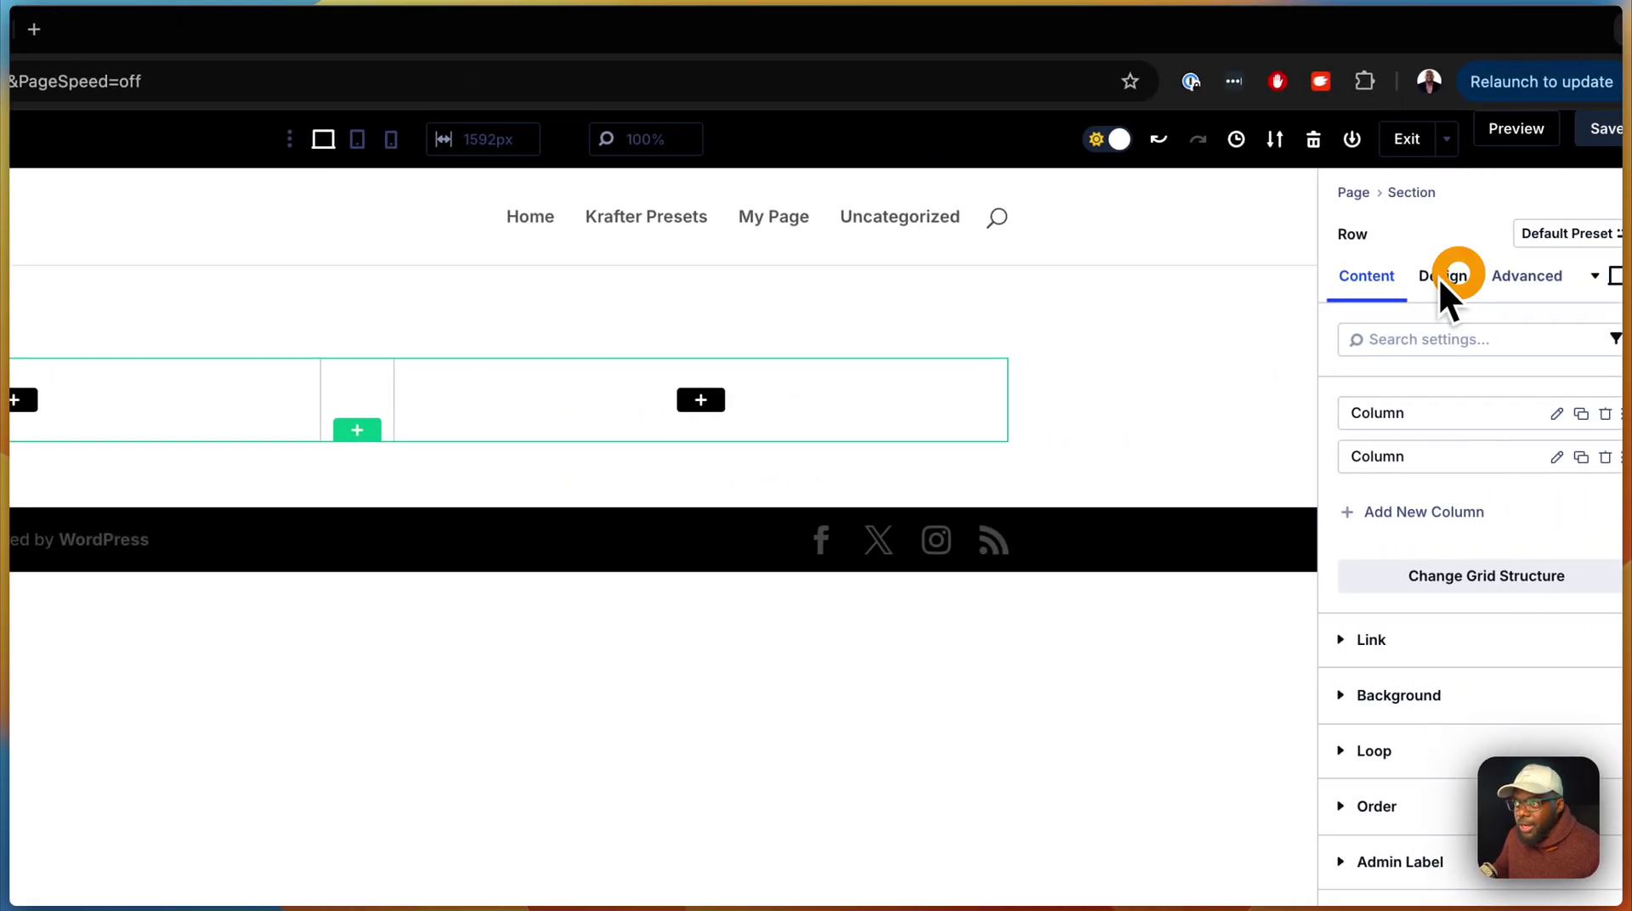
{"action": "left_click", "coordinate": [1386, 407]}
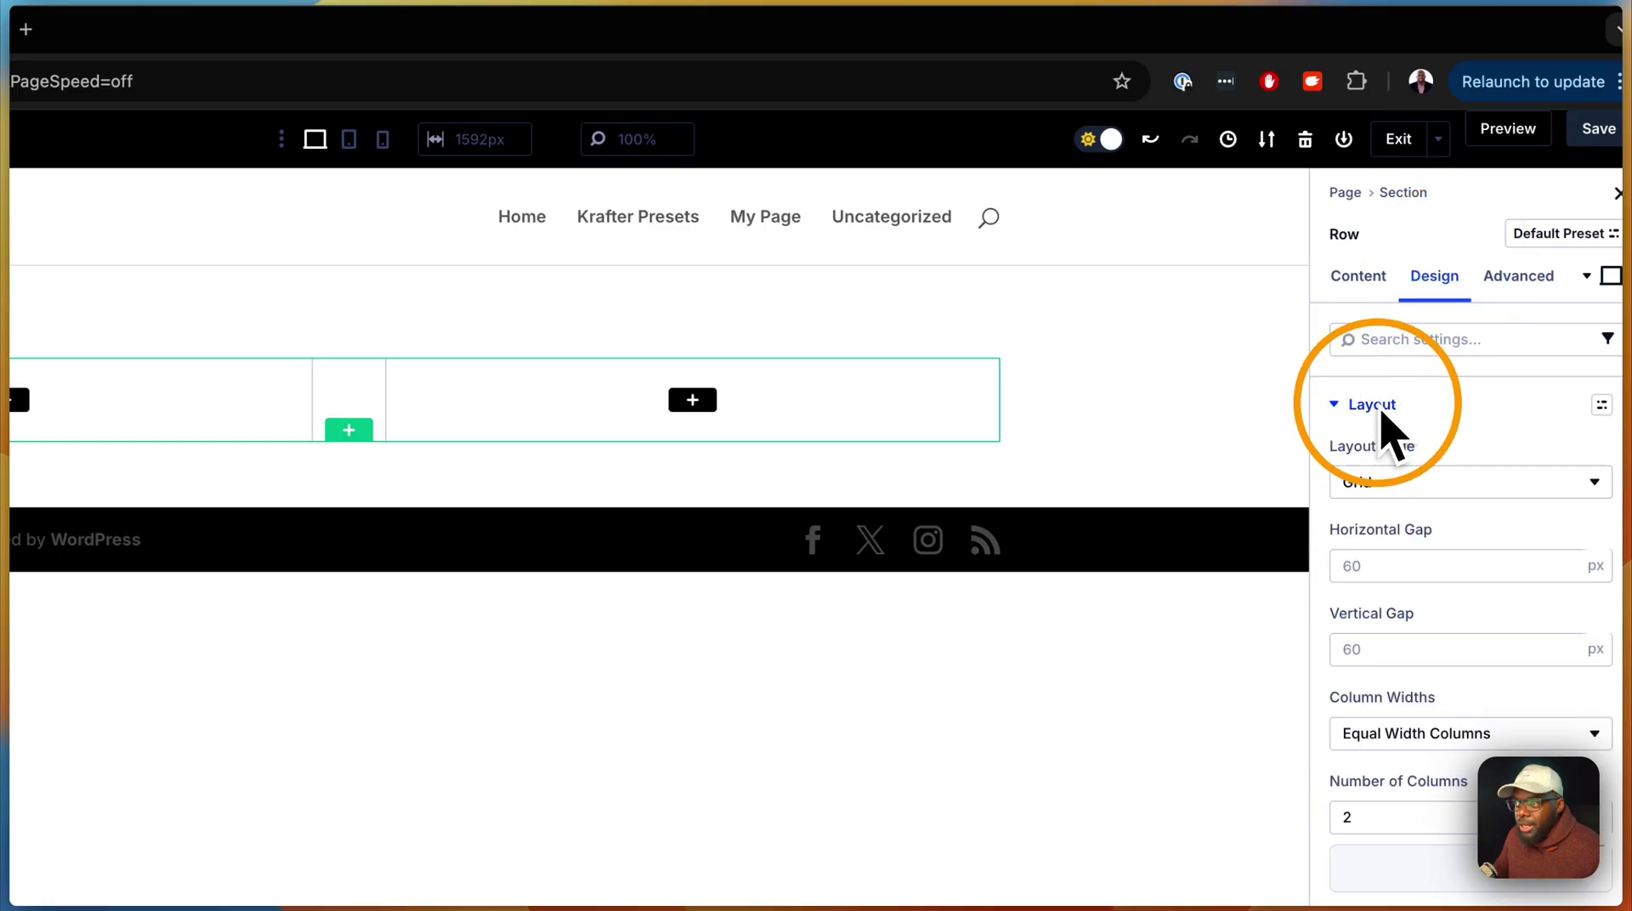
{"action": "left_click", "coordinate": [1392, 561]}
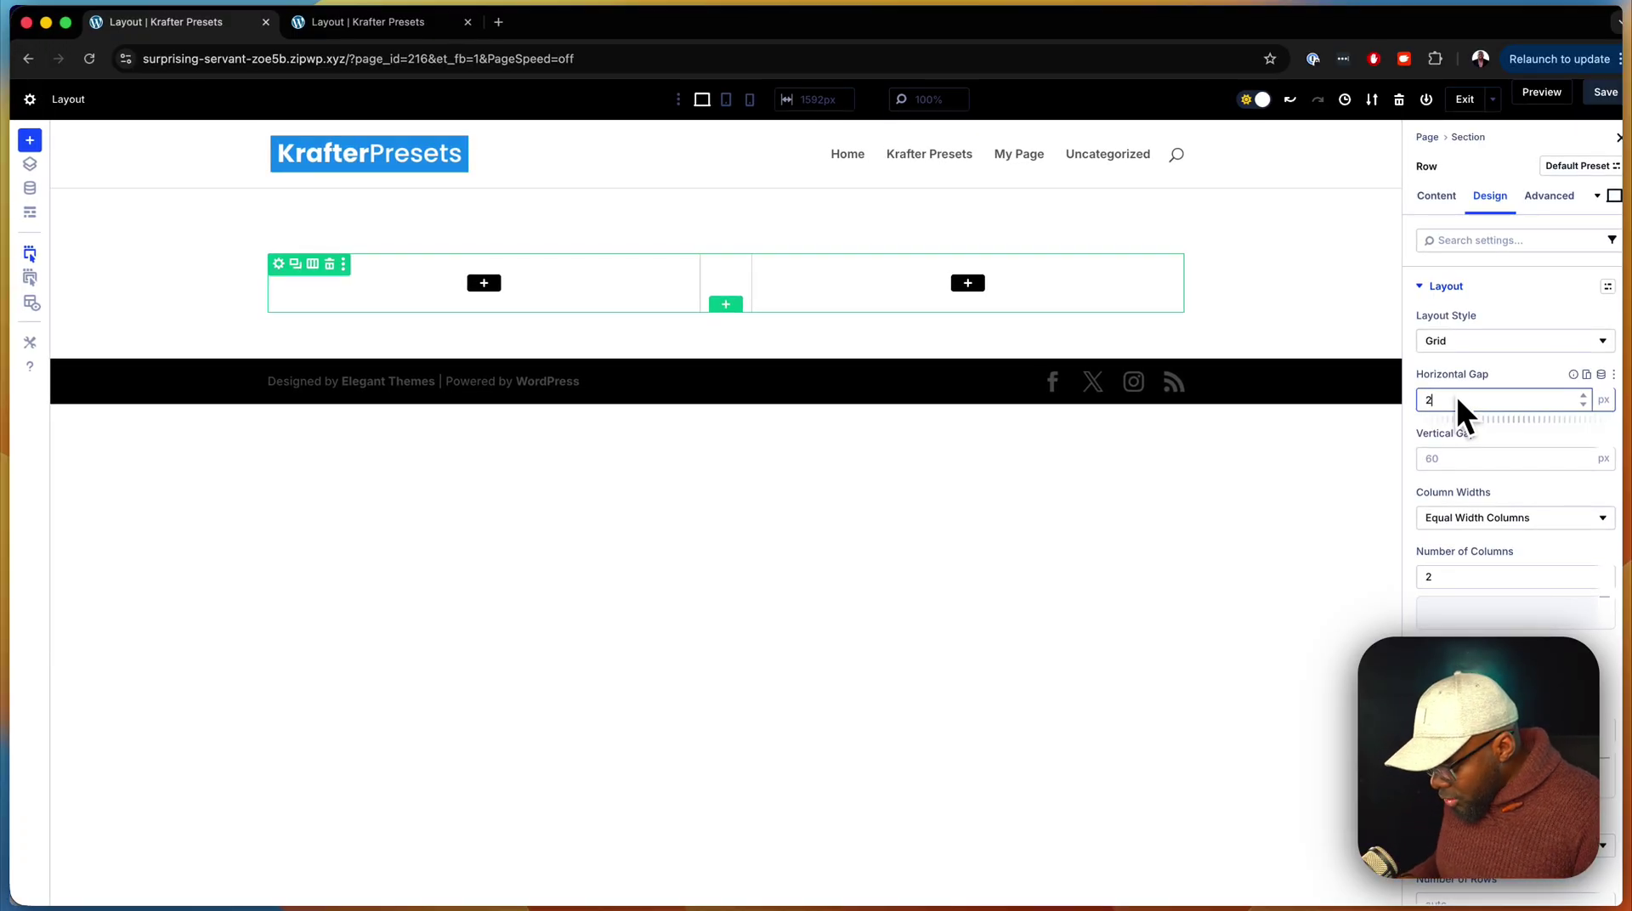
{"action": "left_click", "coordinate": [1453, 459]}
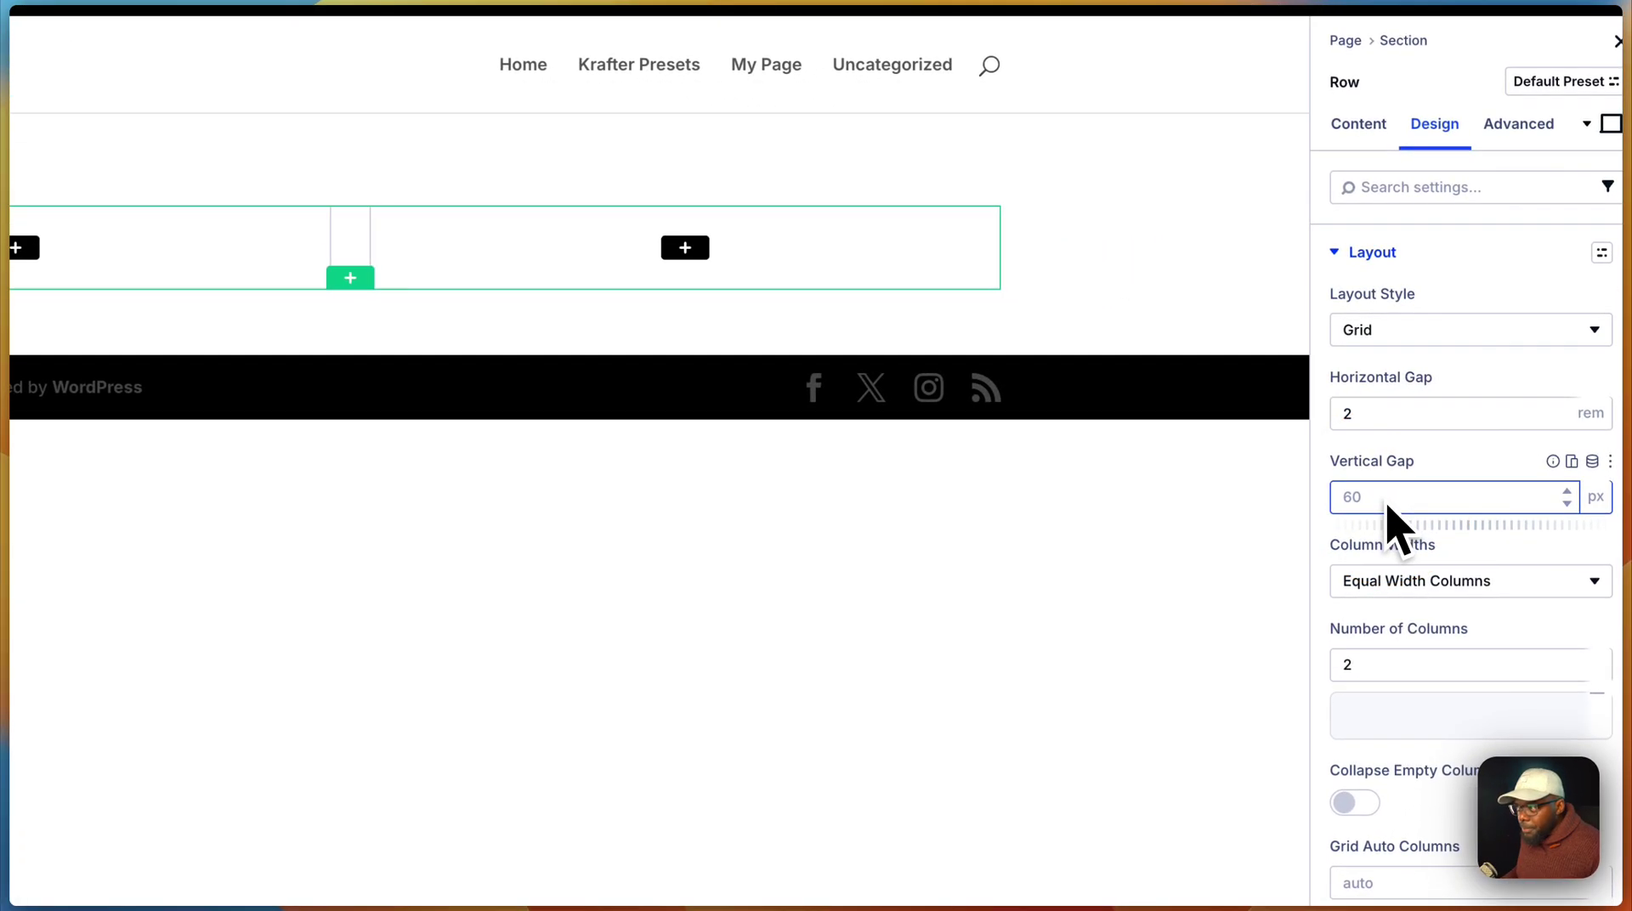
{"action": "type", "text": "2rem"}
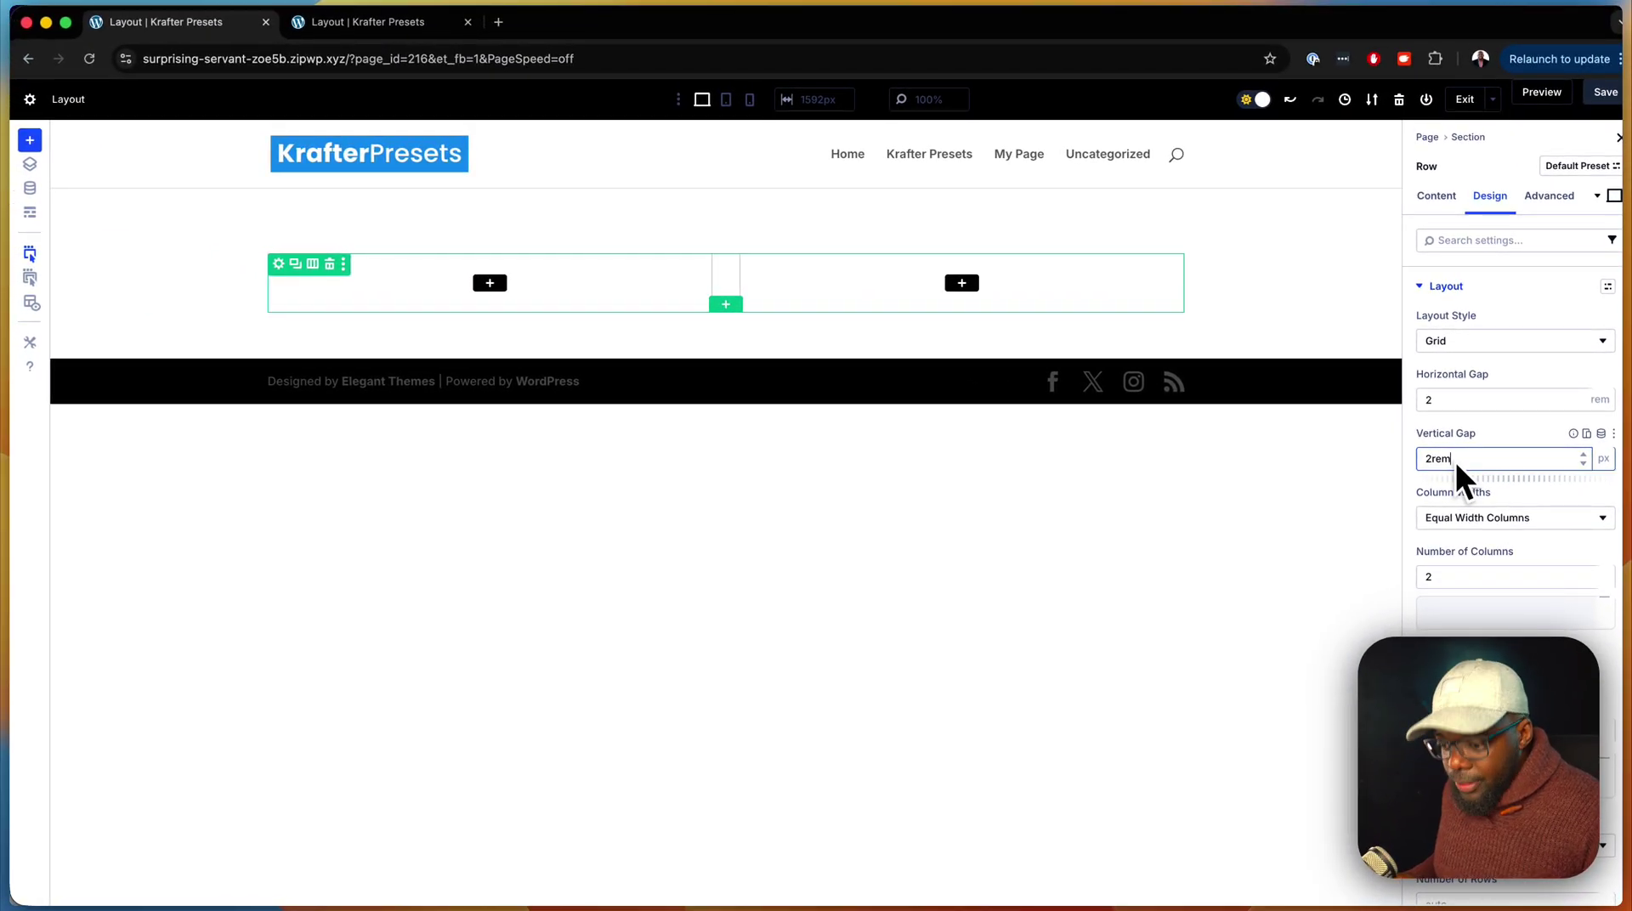
{"action": "key", "text": "Return"}
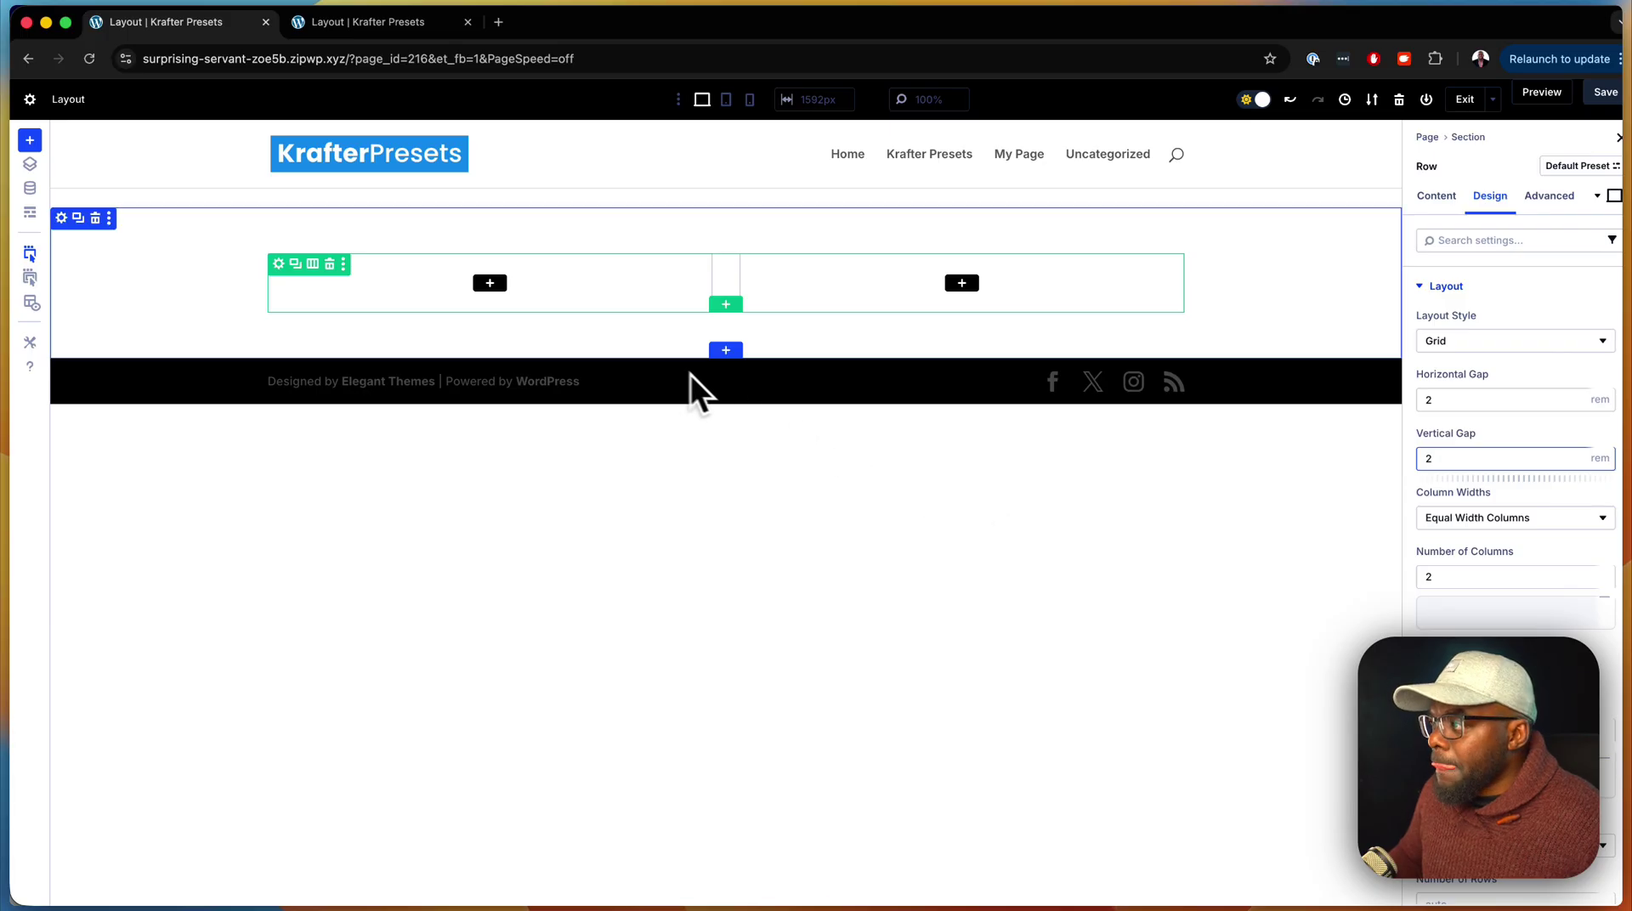
Add a Text module to the first column of the grid row.
{"action": "left_click", "coordinate": [490, 282]}
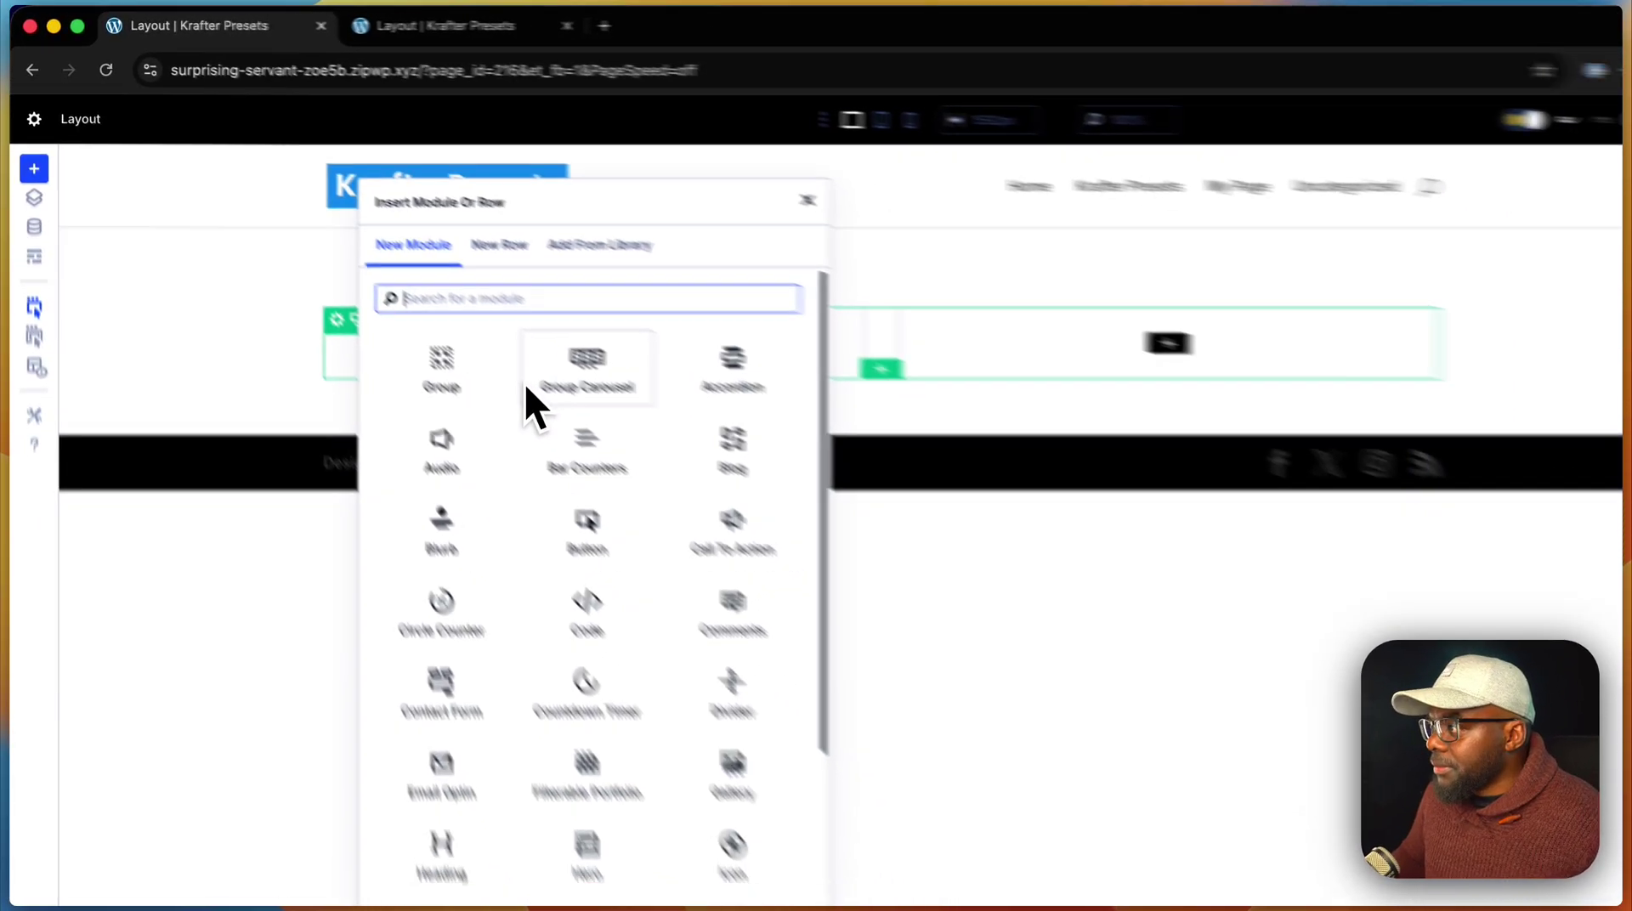
{"action": "type", "text": "text"}
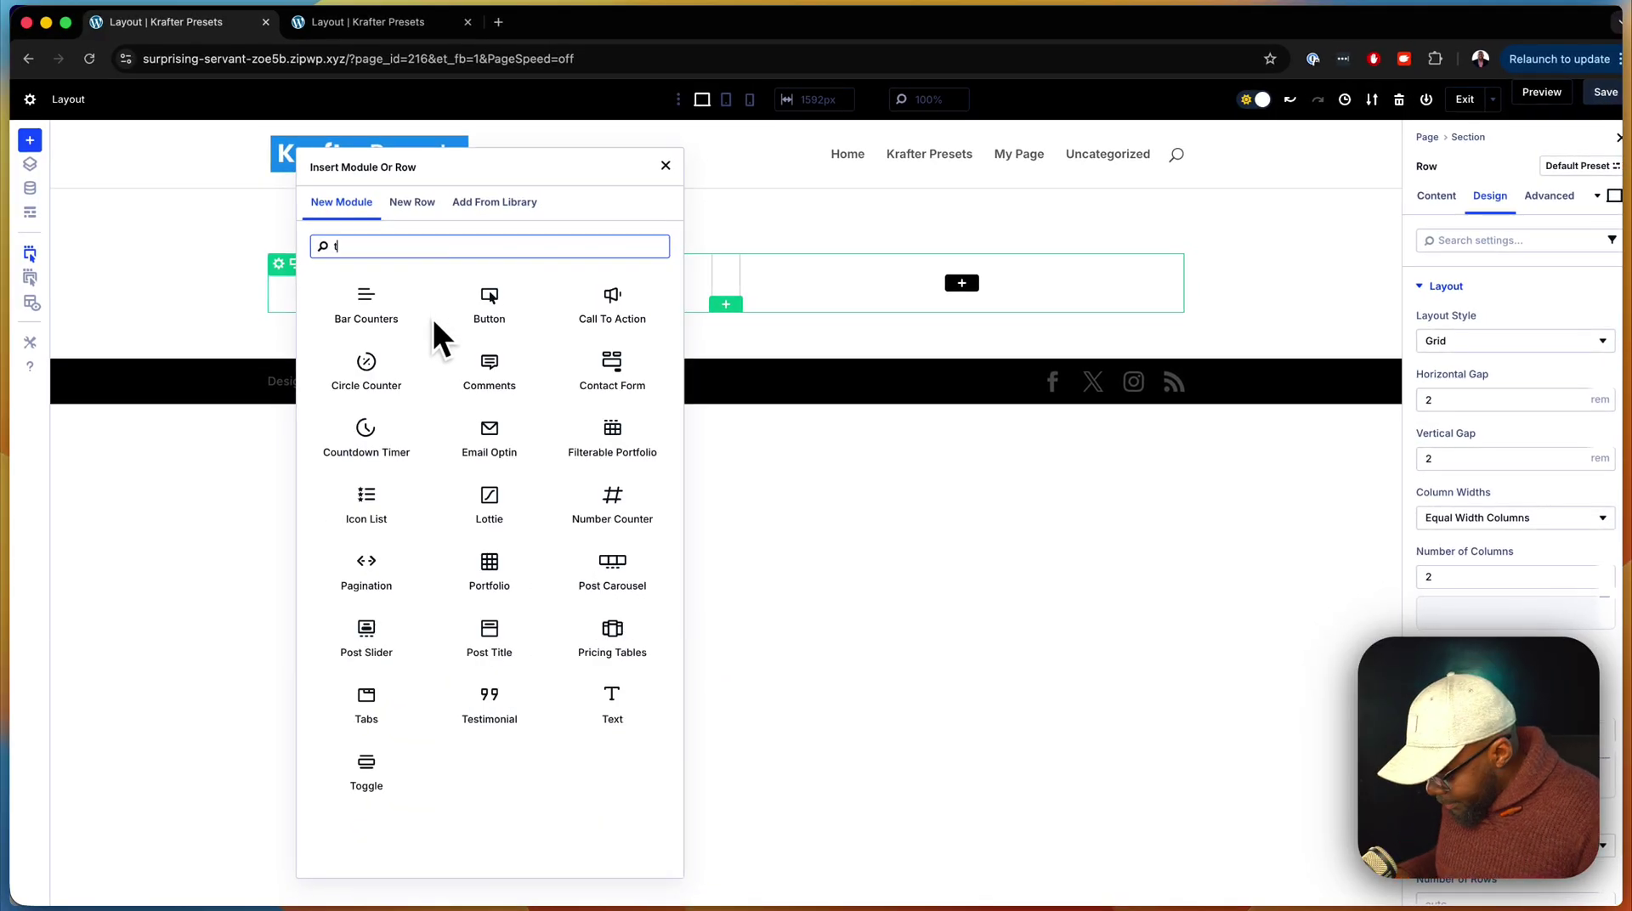
{"action": "left_click", "coordinate": [353, 296]}
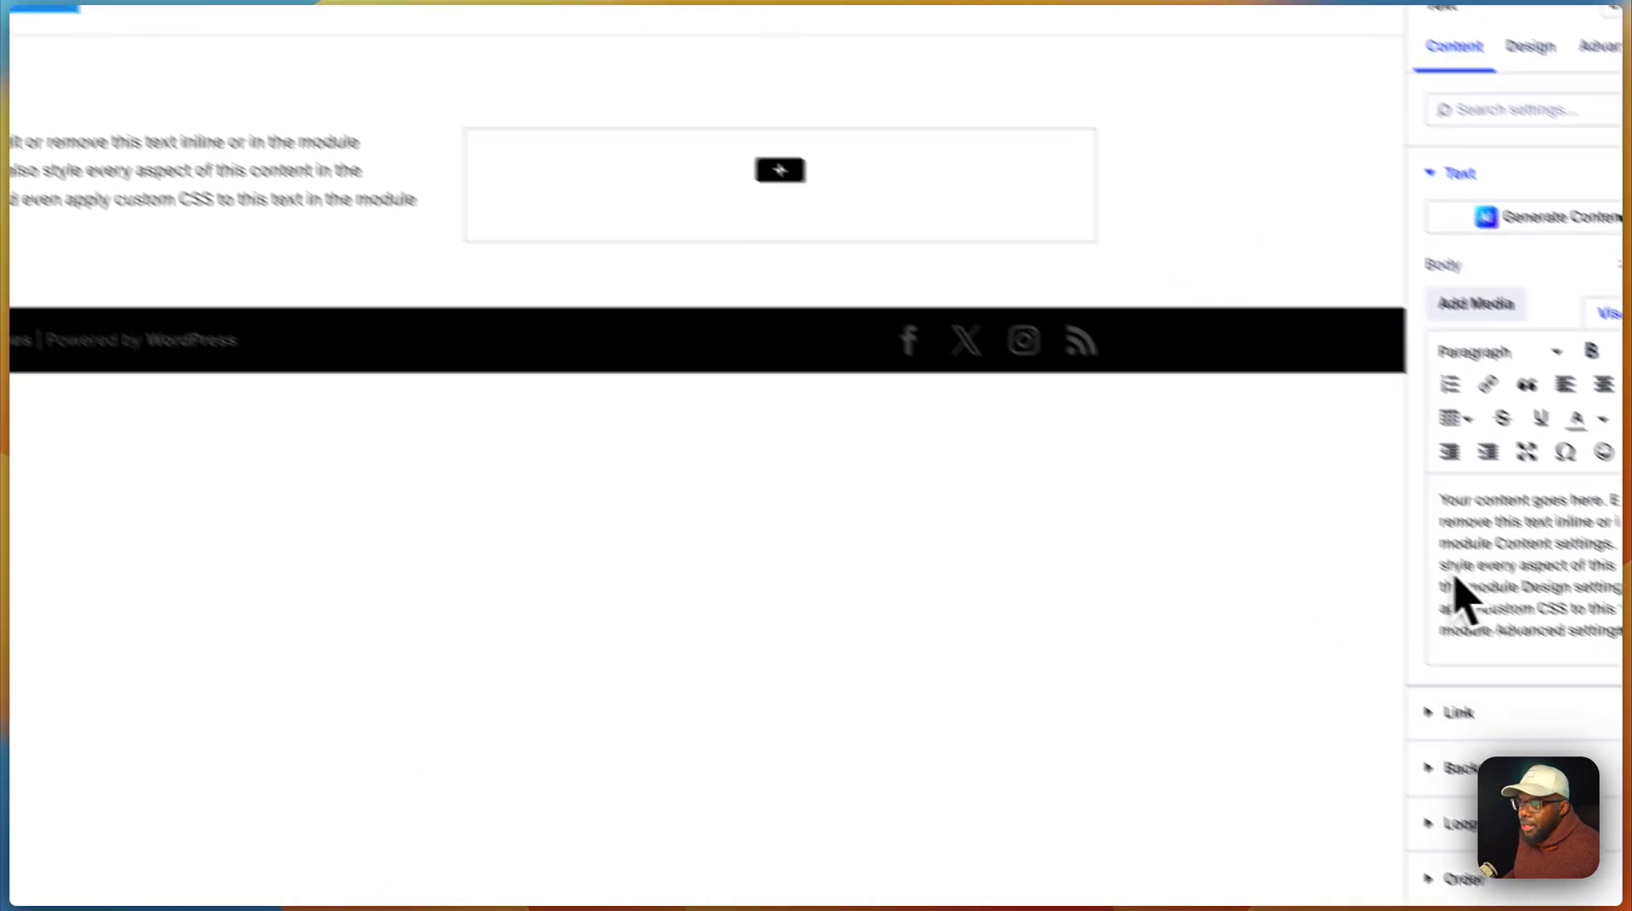
Replace the module's body with "Donec nec justo eget felis facilisis fermentum. Aliquam porttitor mauris sit amet orci. Aenean dignissim pellentesque felis." and duplicate the module.
{"action": "left_click", "coordinate": [1561, 552]}
{"action": "left_click_drag", "start_coordinate": [1560, 553], "coordinate": [1355, 420]}
{"action": "type", "text": "Donec nec justo eget felis facilisis fermentum. Aliquam porttitor mauris sit amet orci. Aenean dignissim pellentesque felis."}
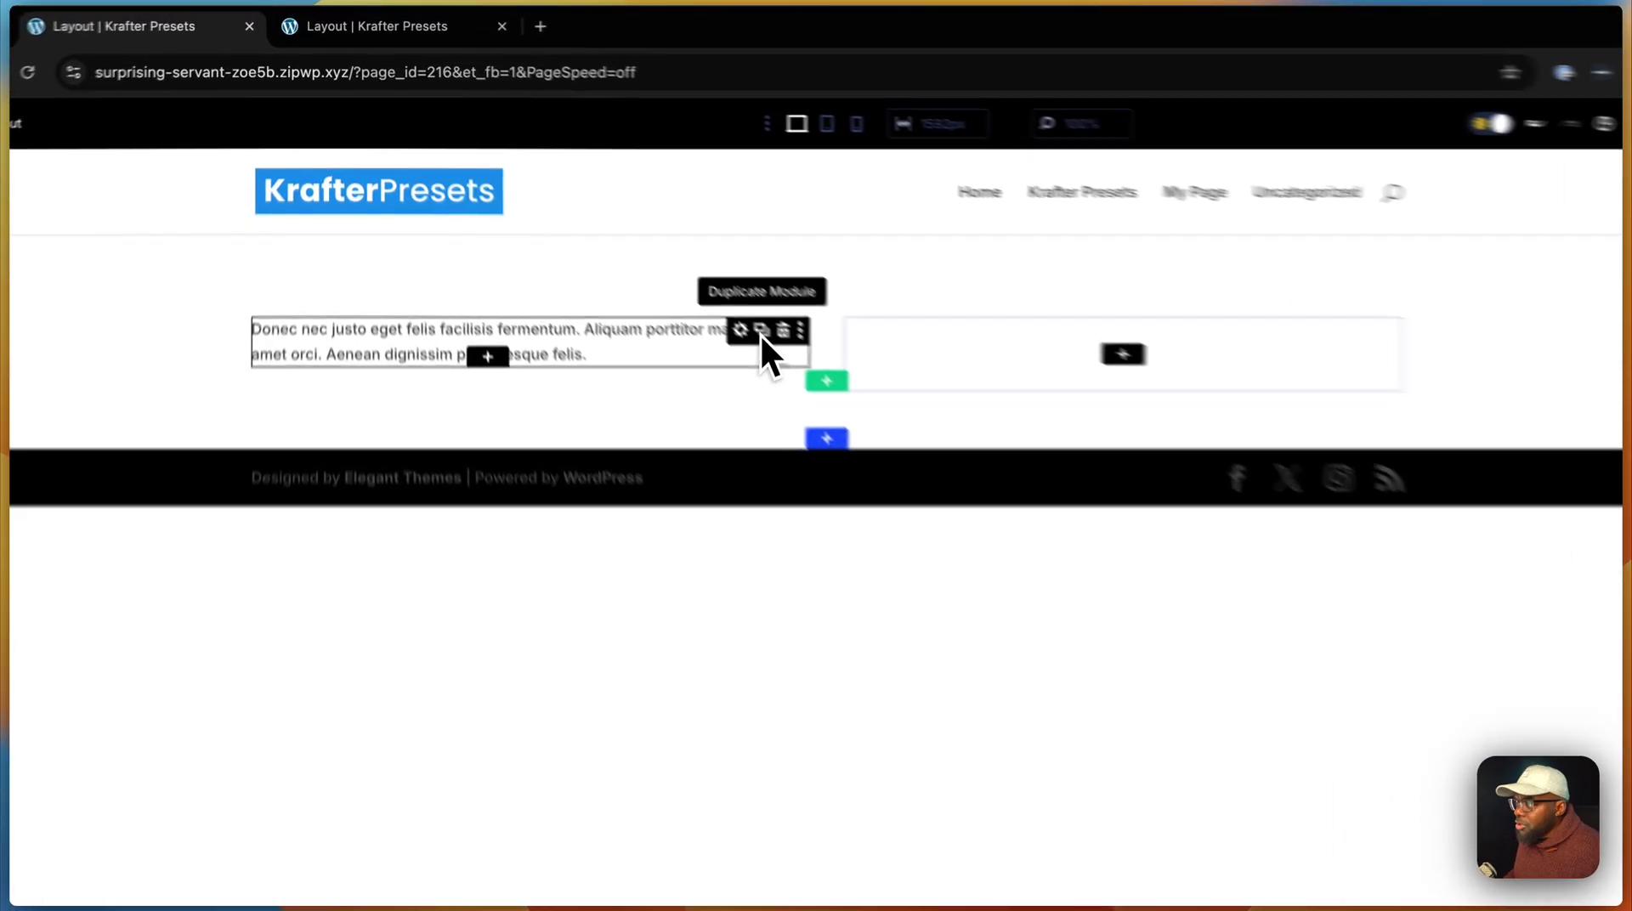
{"action": "left_click", "coordinate": [674, 264]}
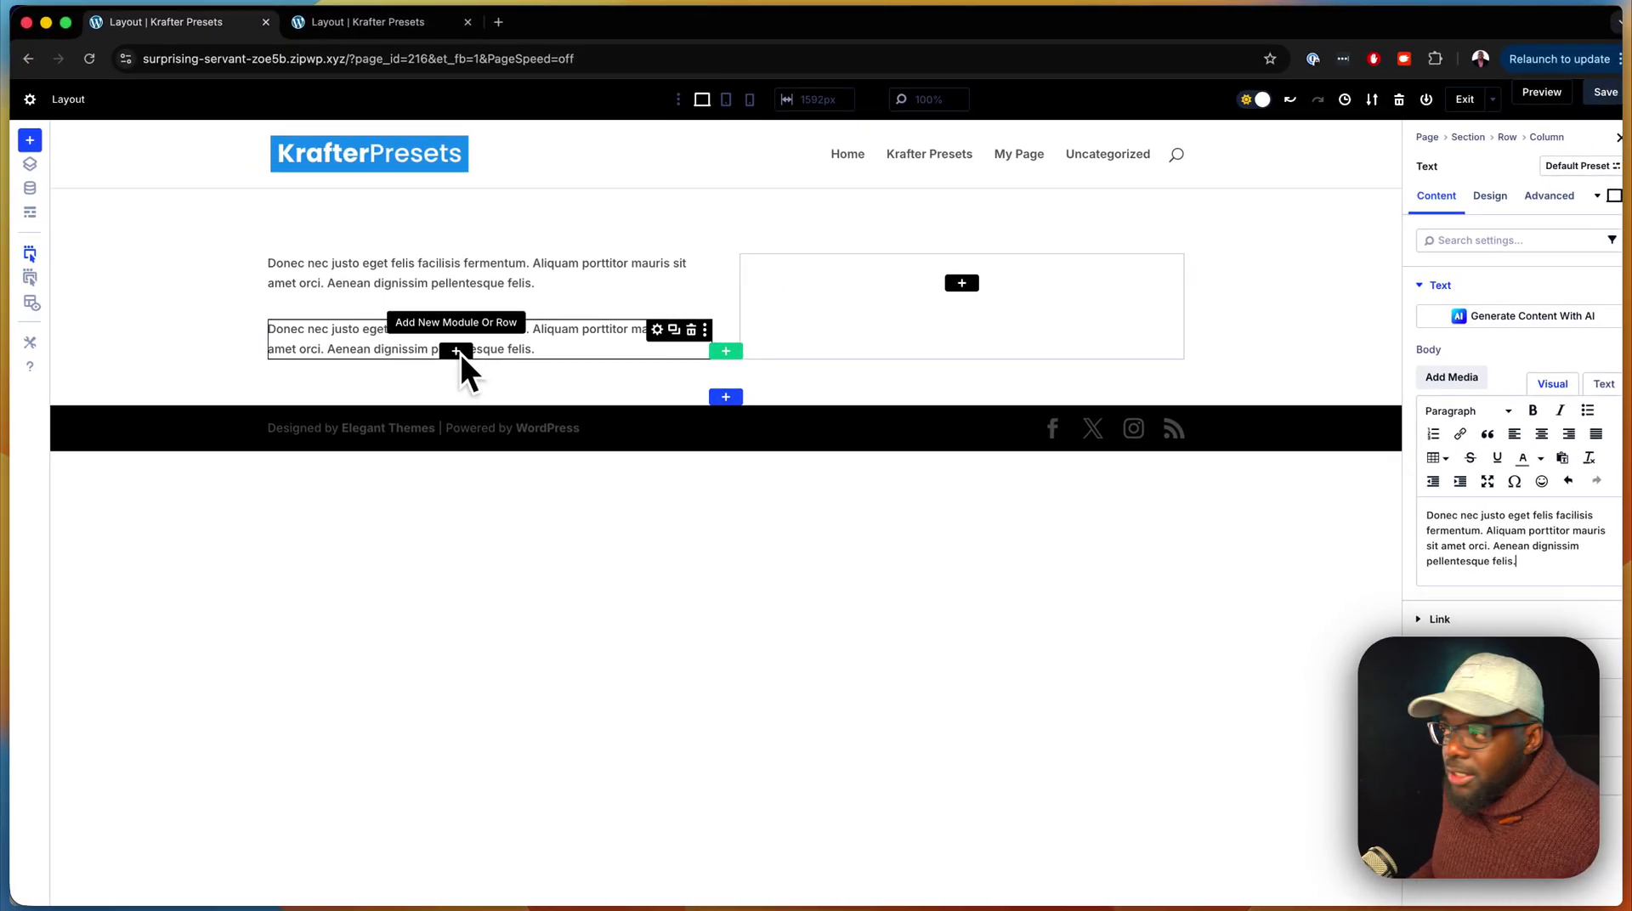
Add a Group below the second text module, place a Button module in it, and duplicate the button.
{"action": "left_click", "coordinate": [461, 353]}
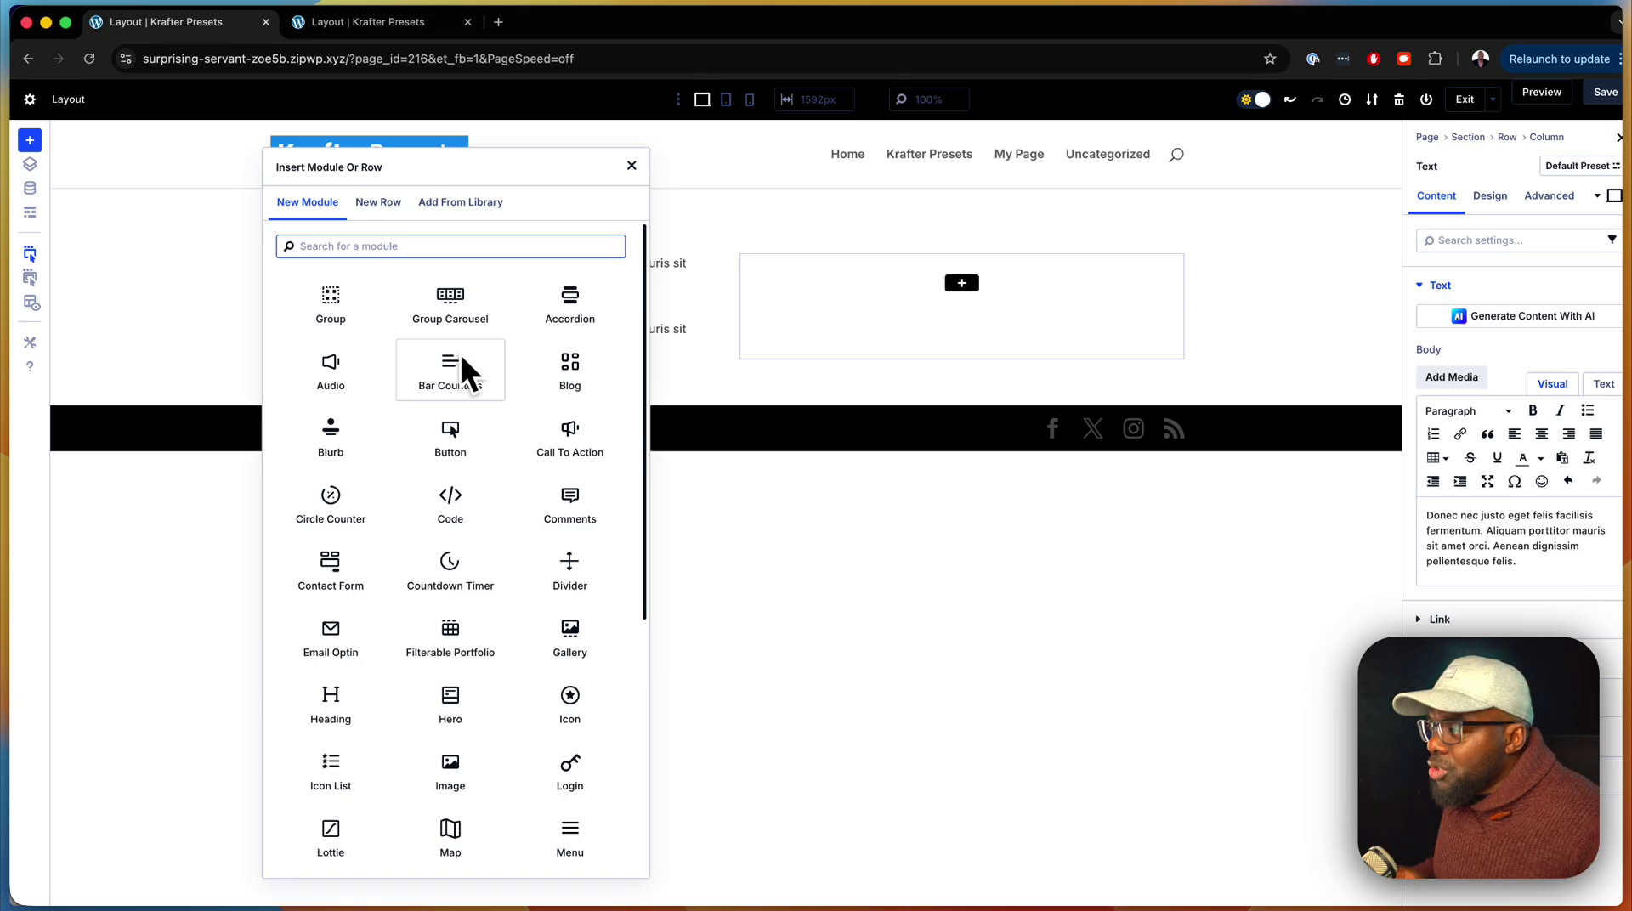
{"action": "left_click", "coordinate": [329, 300]}
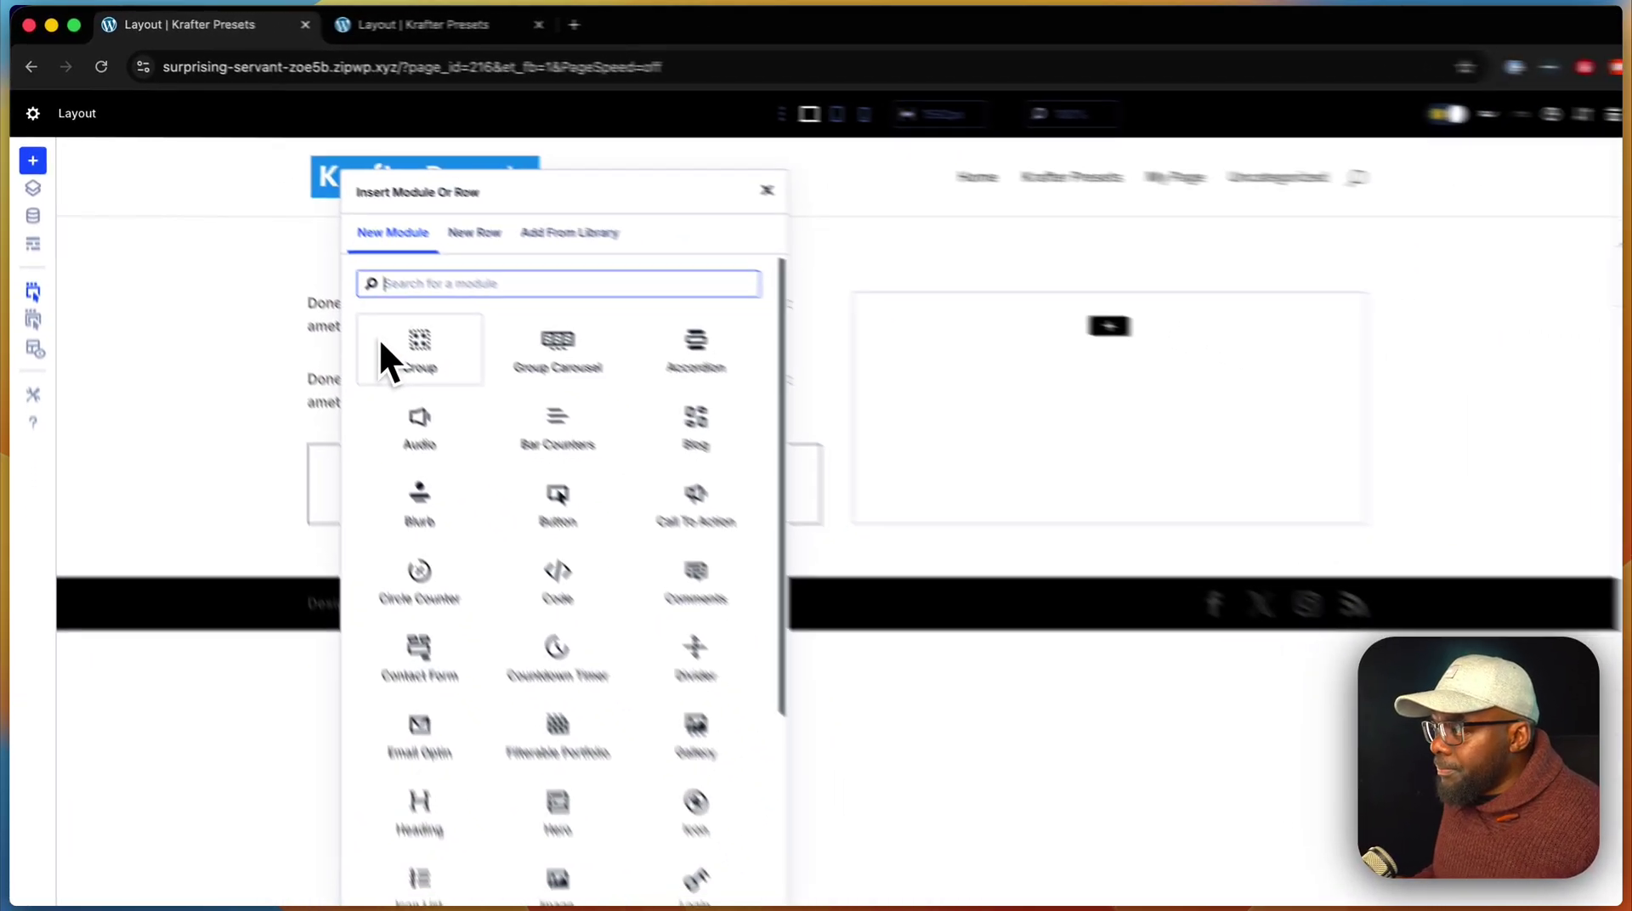
{"action": "type", "text": "butt"}
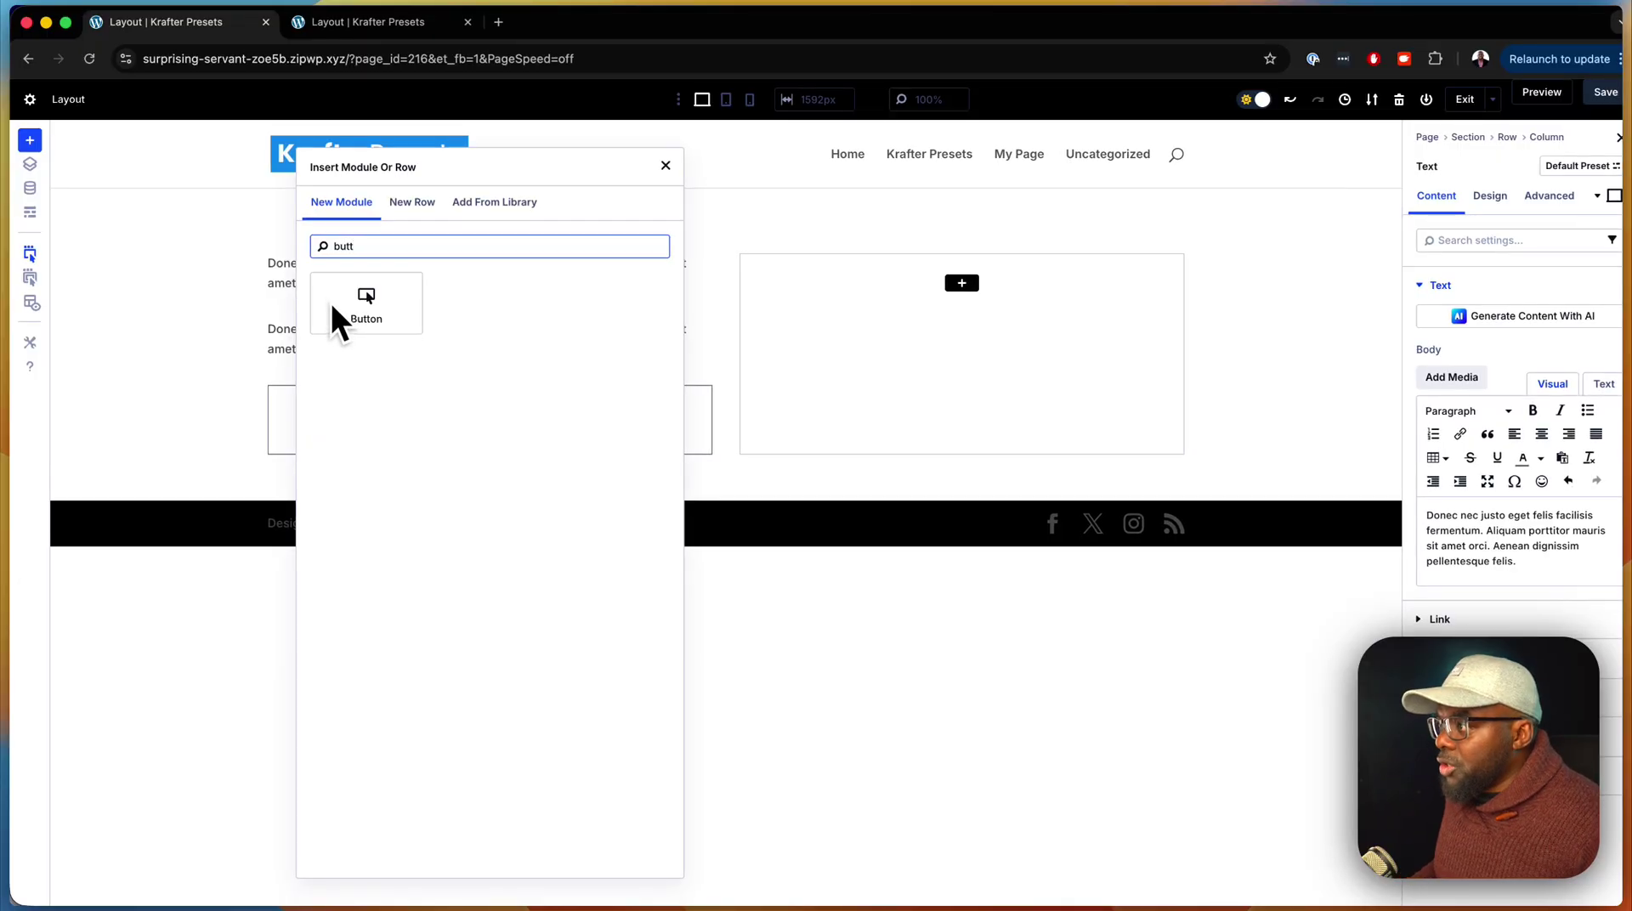
{"action": "left_click", "coordinate": [332, 302]}
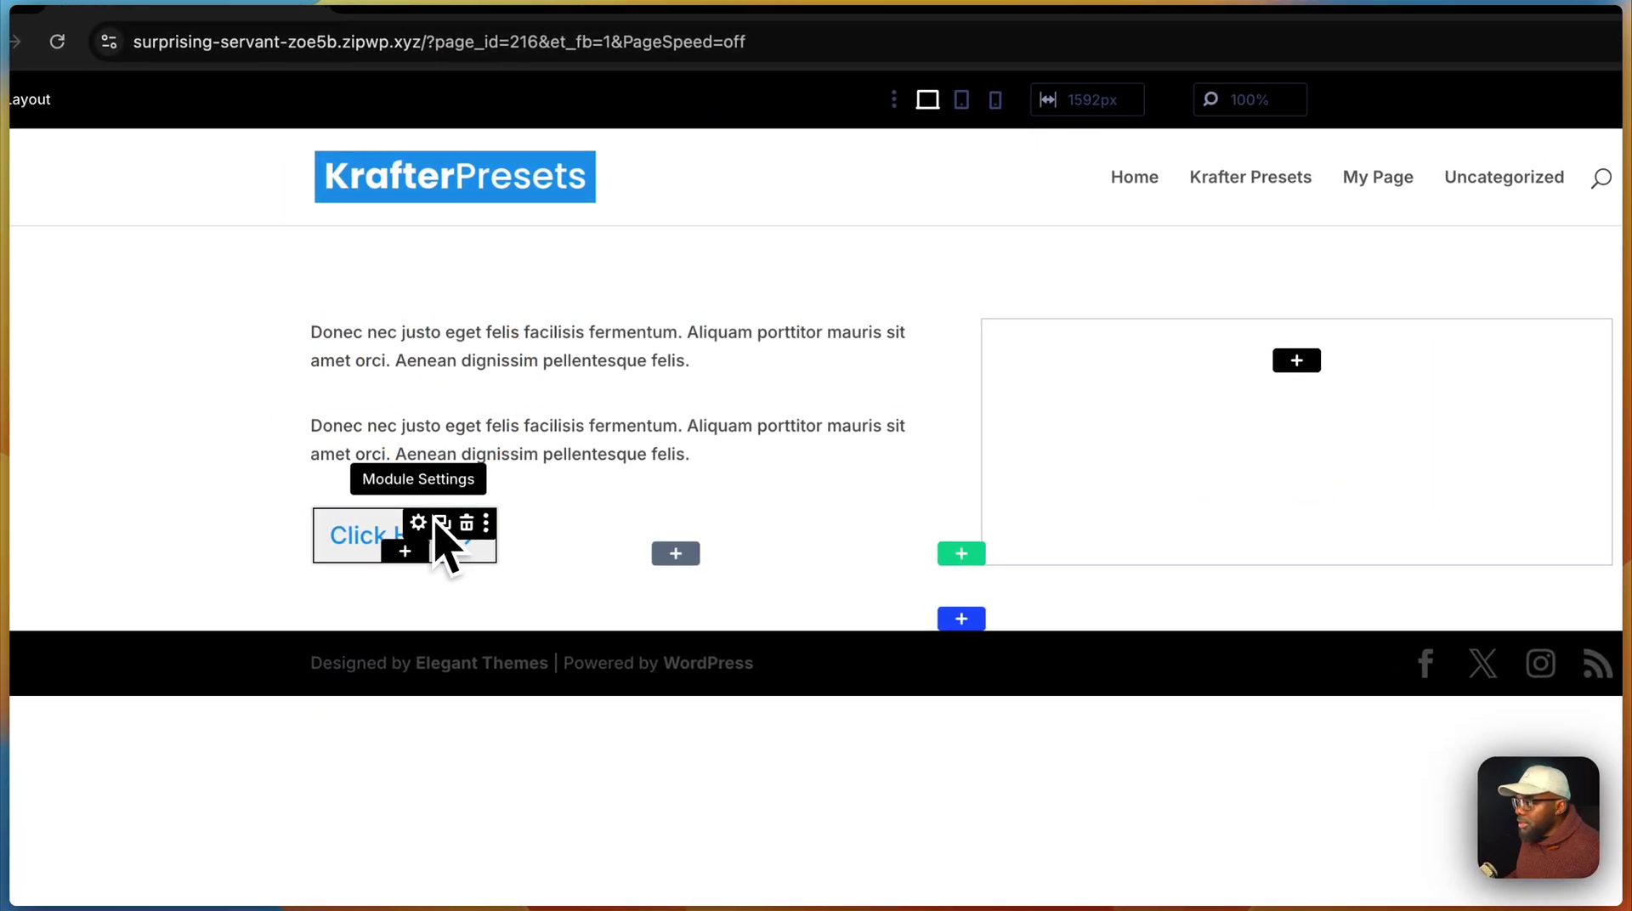
{"action": "left_click", "coordinate": [443, 524]}
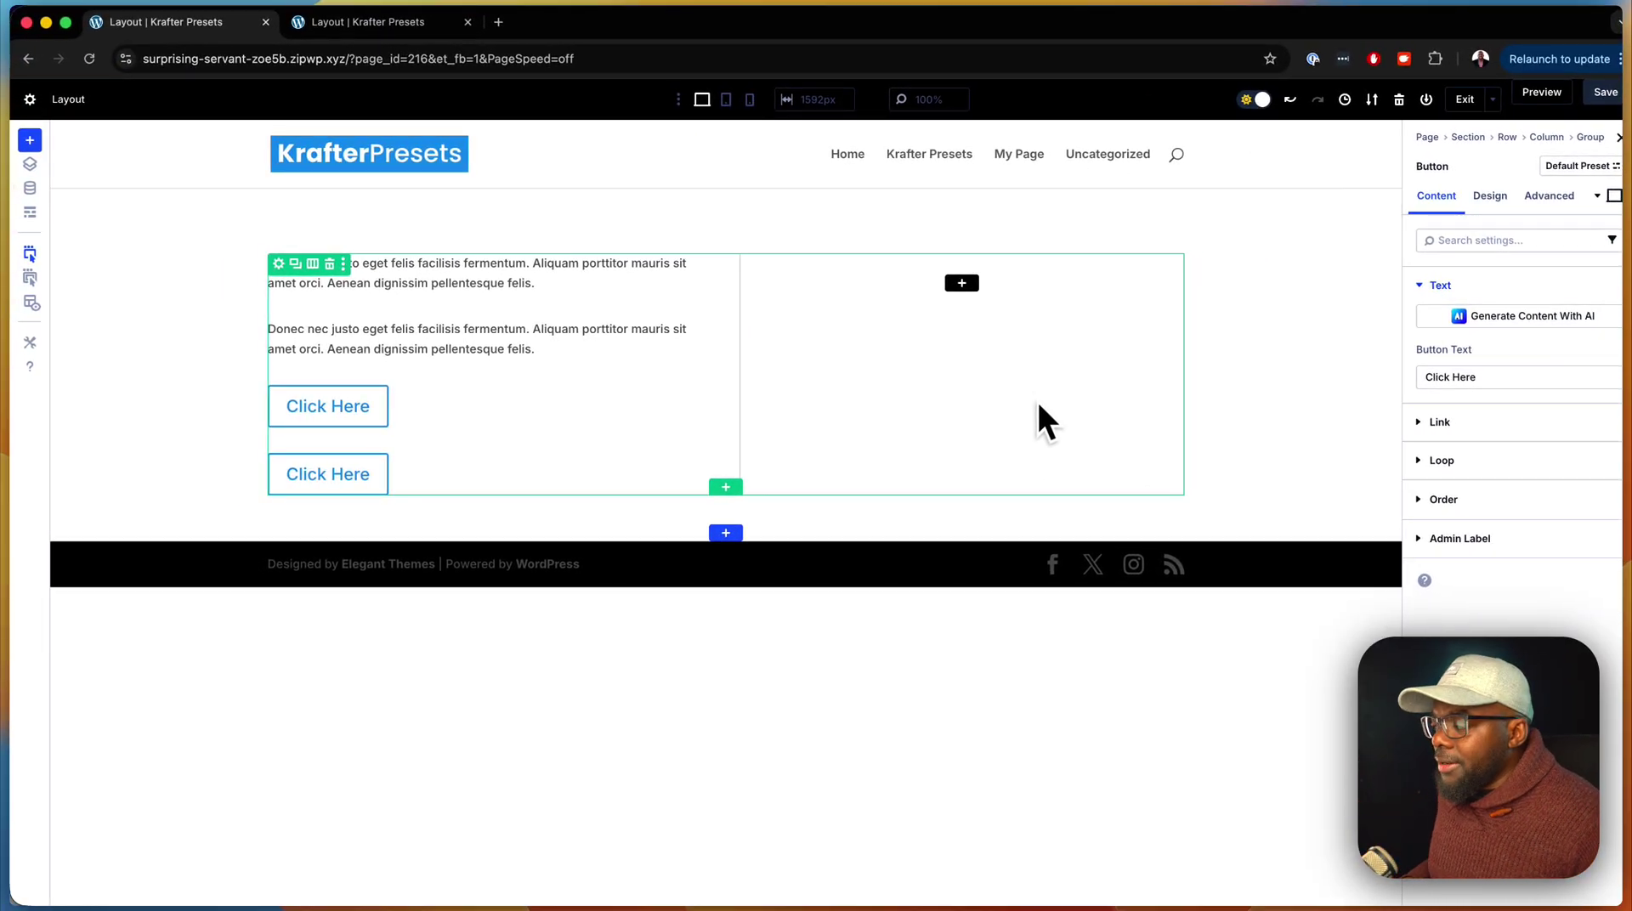
Add an Image module to the empty second column of the grid row.
{"action": "left_click", "coordinate": [961, 283]}
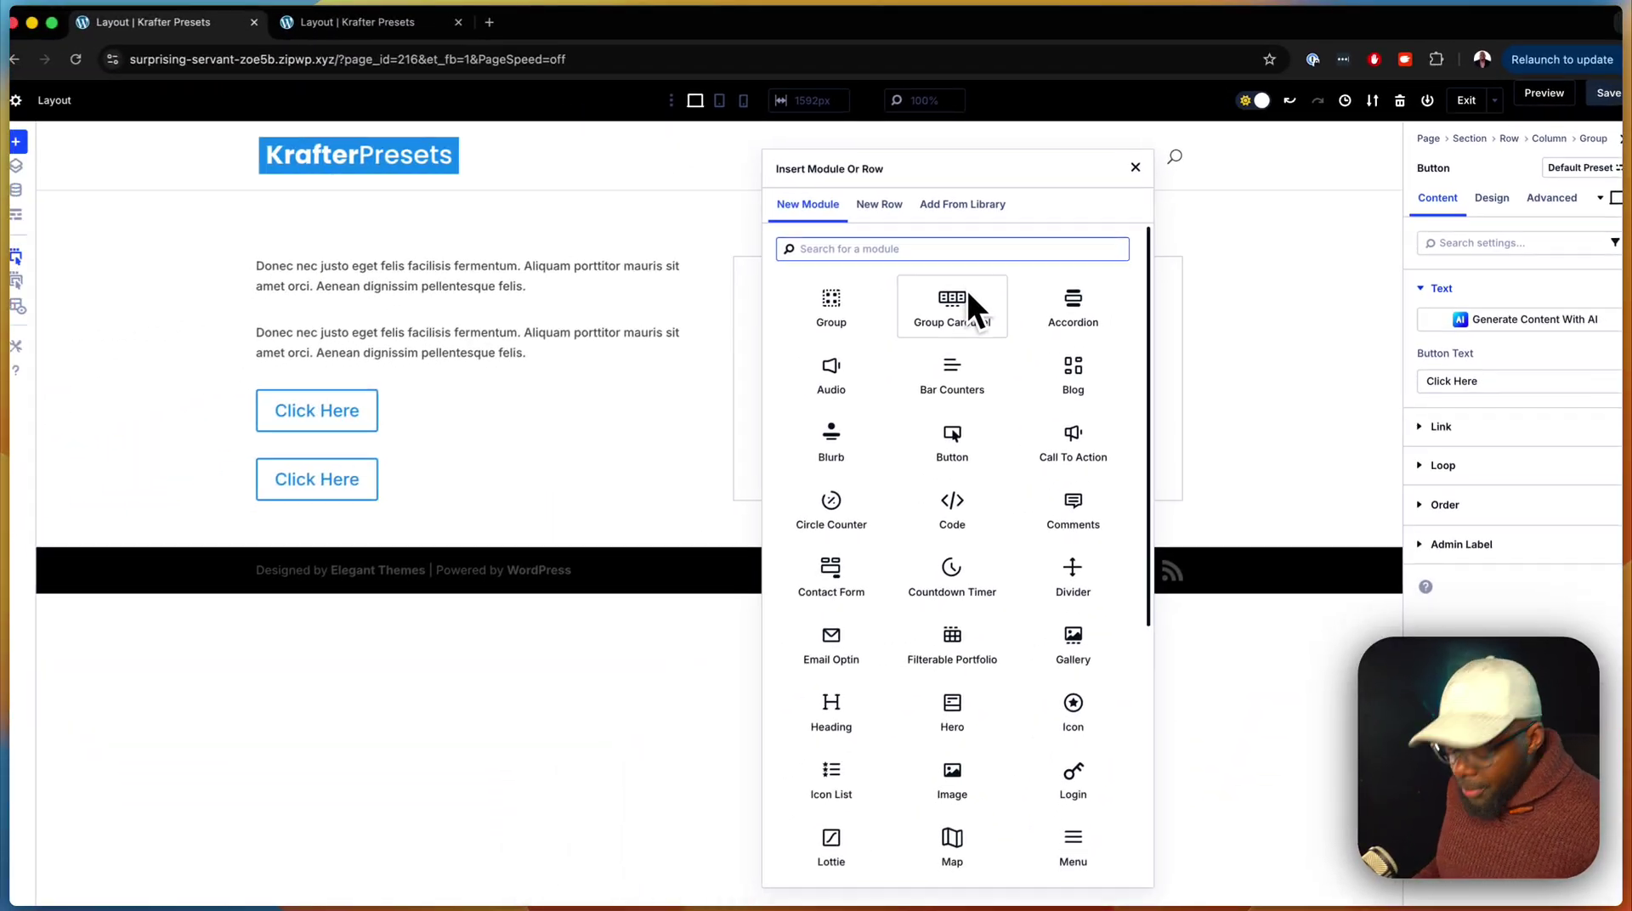
{"action": "type", "text": "imag"}
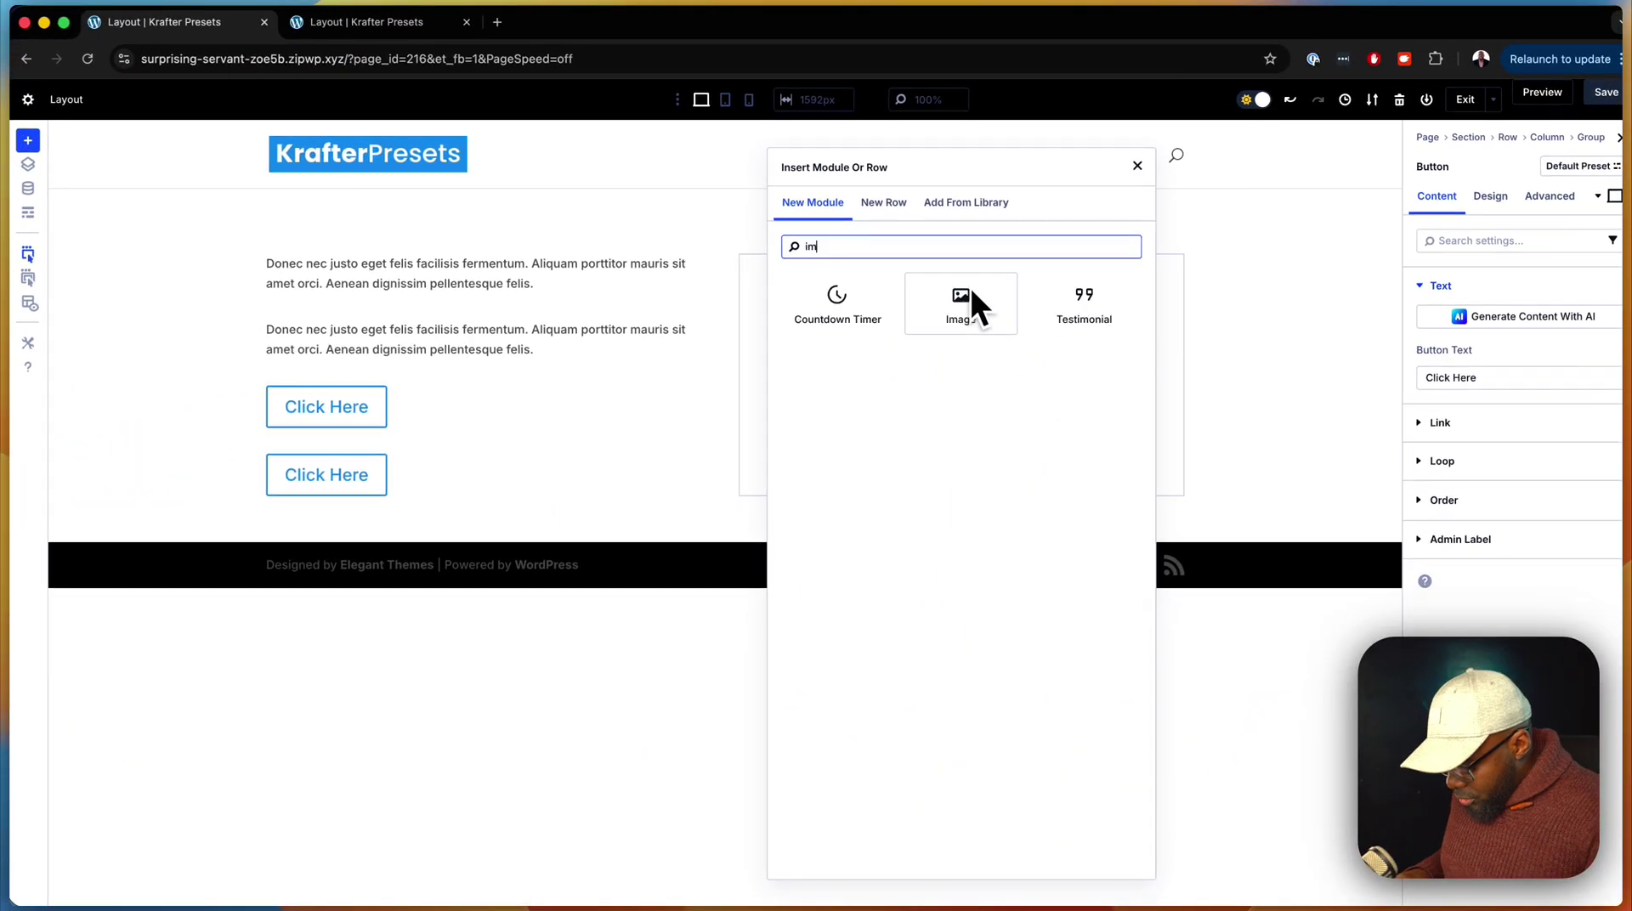
{"action": "type", "text": "e"}
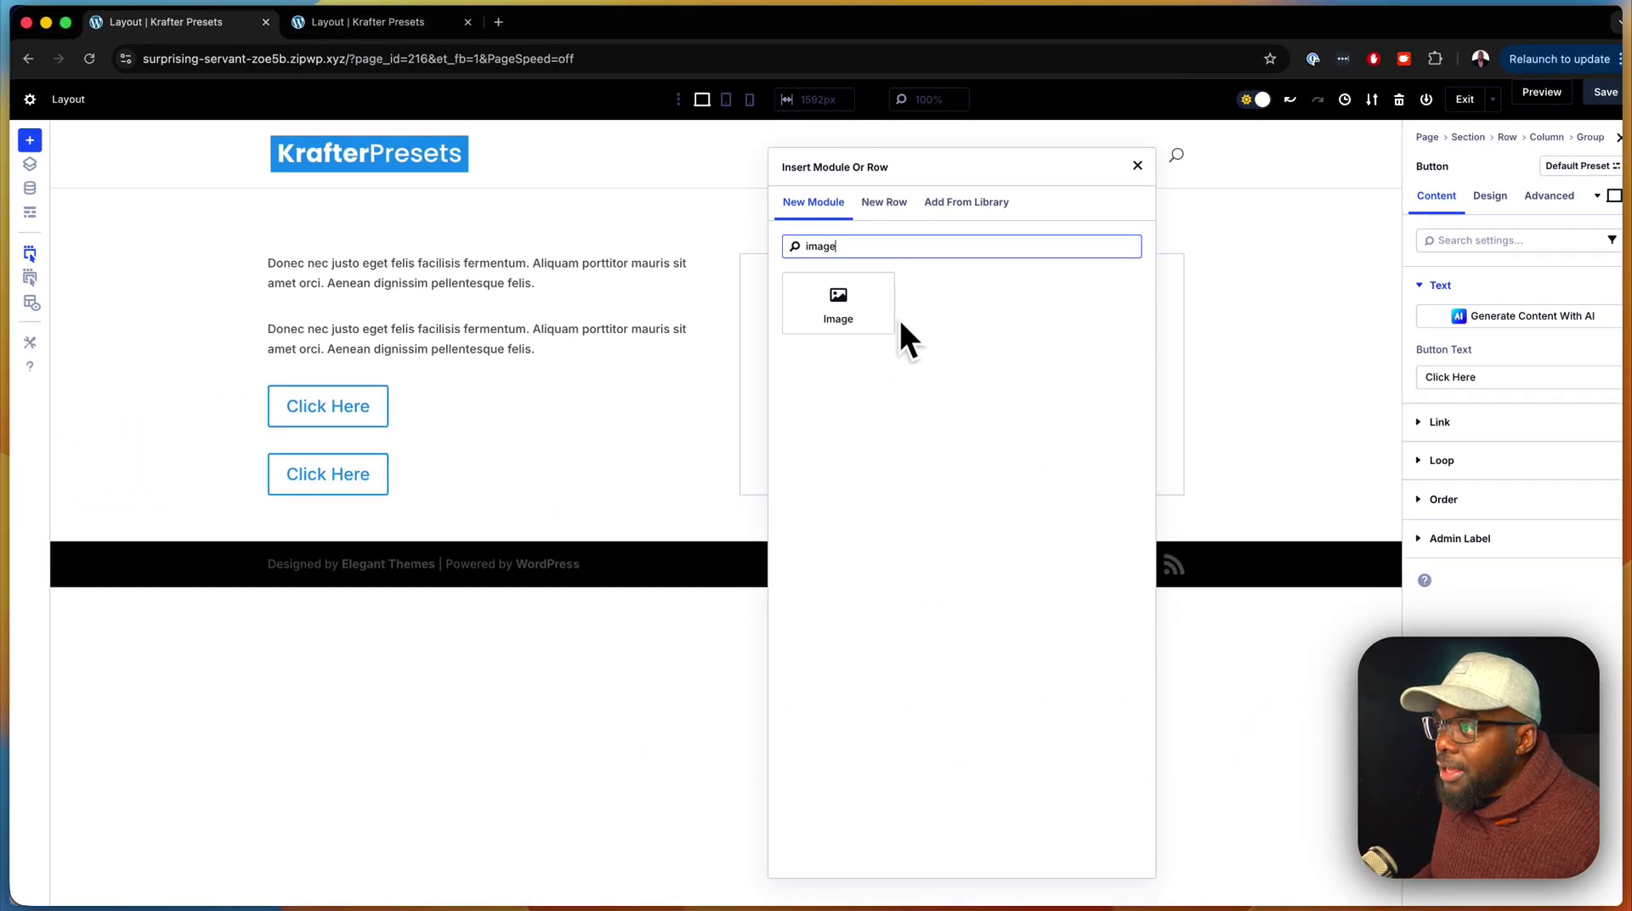
{"action": "left_click", "coordinate": [860, 307]}
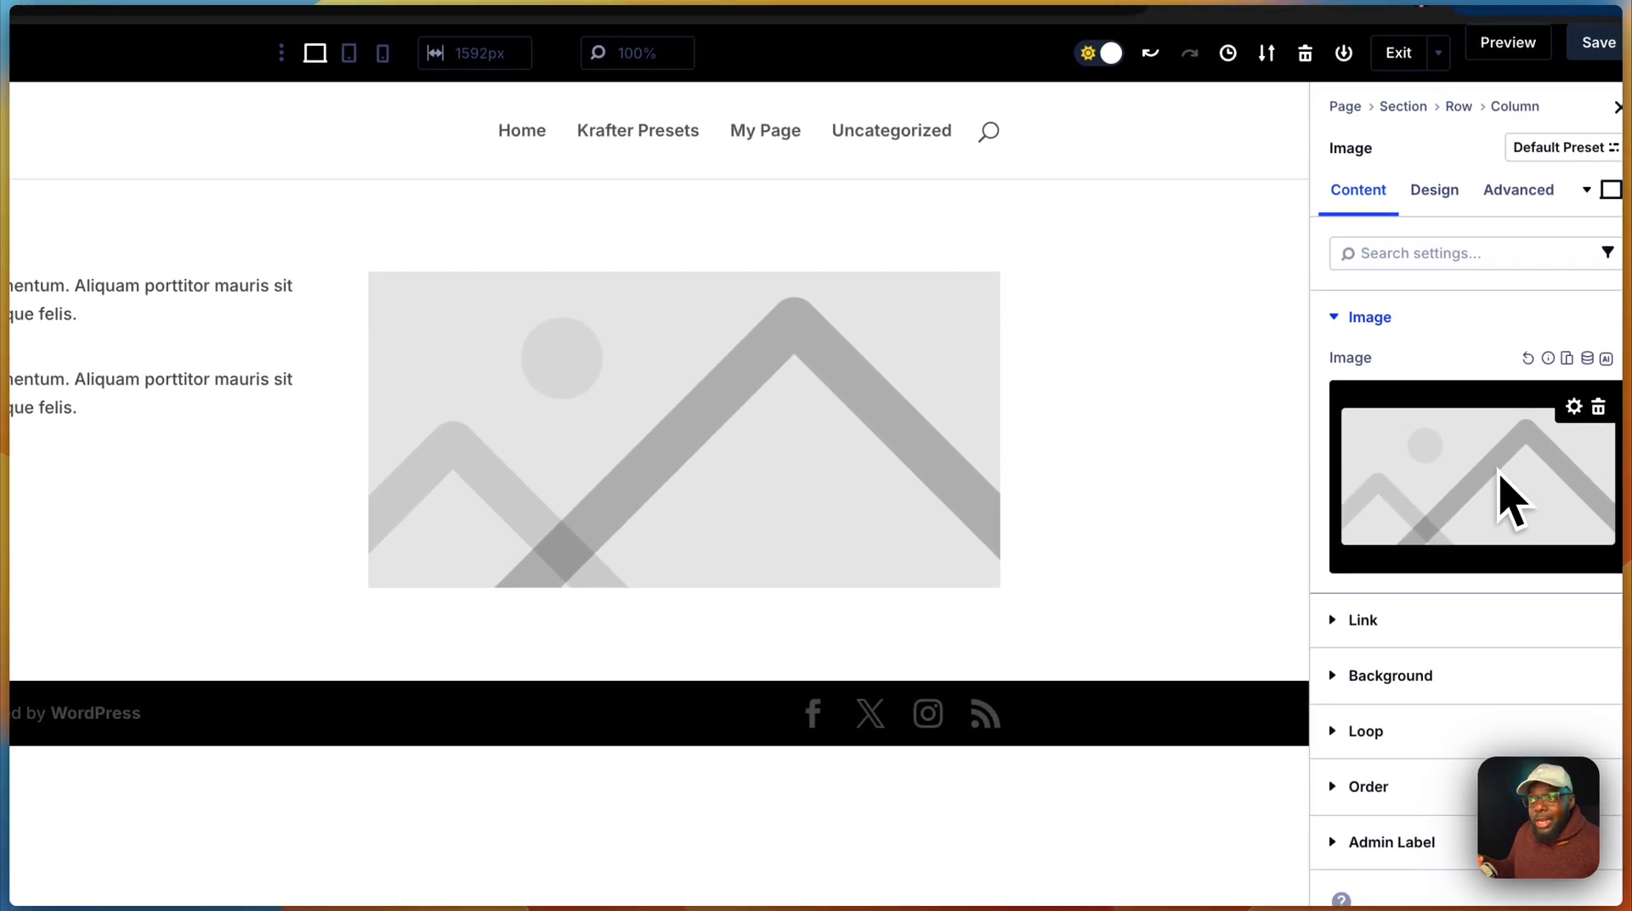
Replace the placeholder image with the media library photo of two women laughing on a bench.
{"action": "left_click", "coordinate": [1499, 473]}
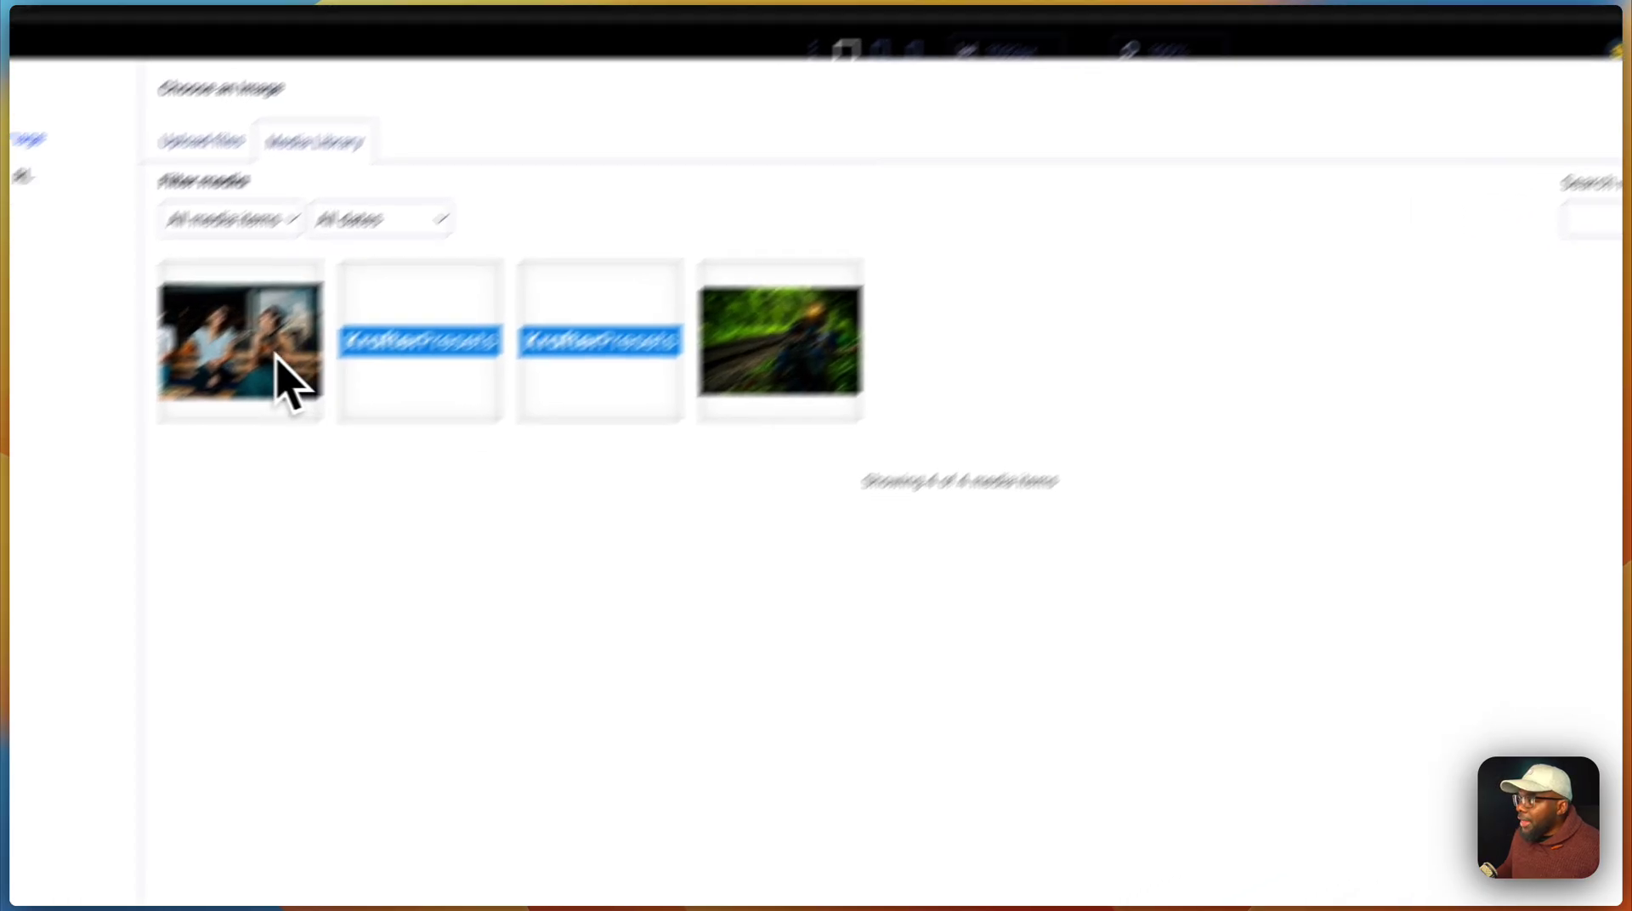
{"action": "left_click", "coordinate": [220, 344]}
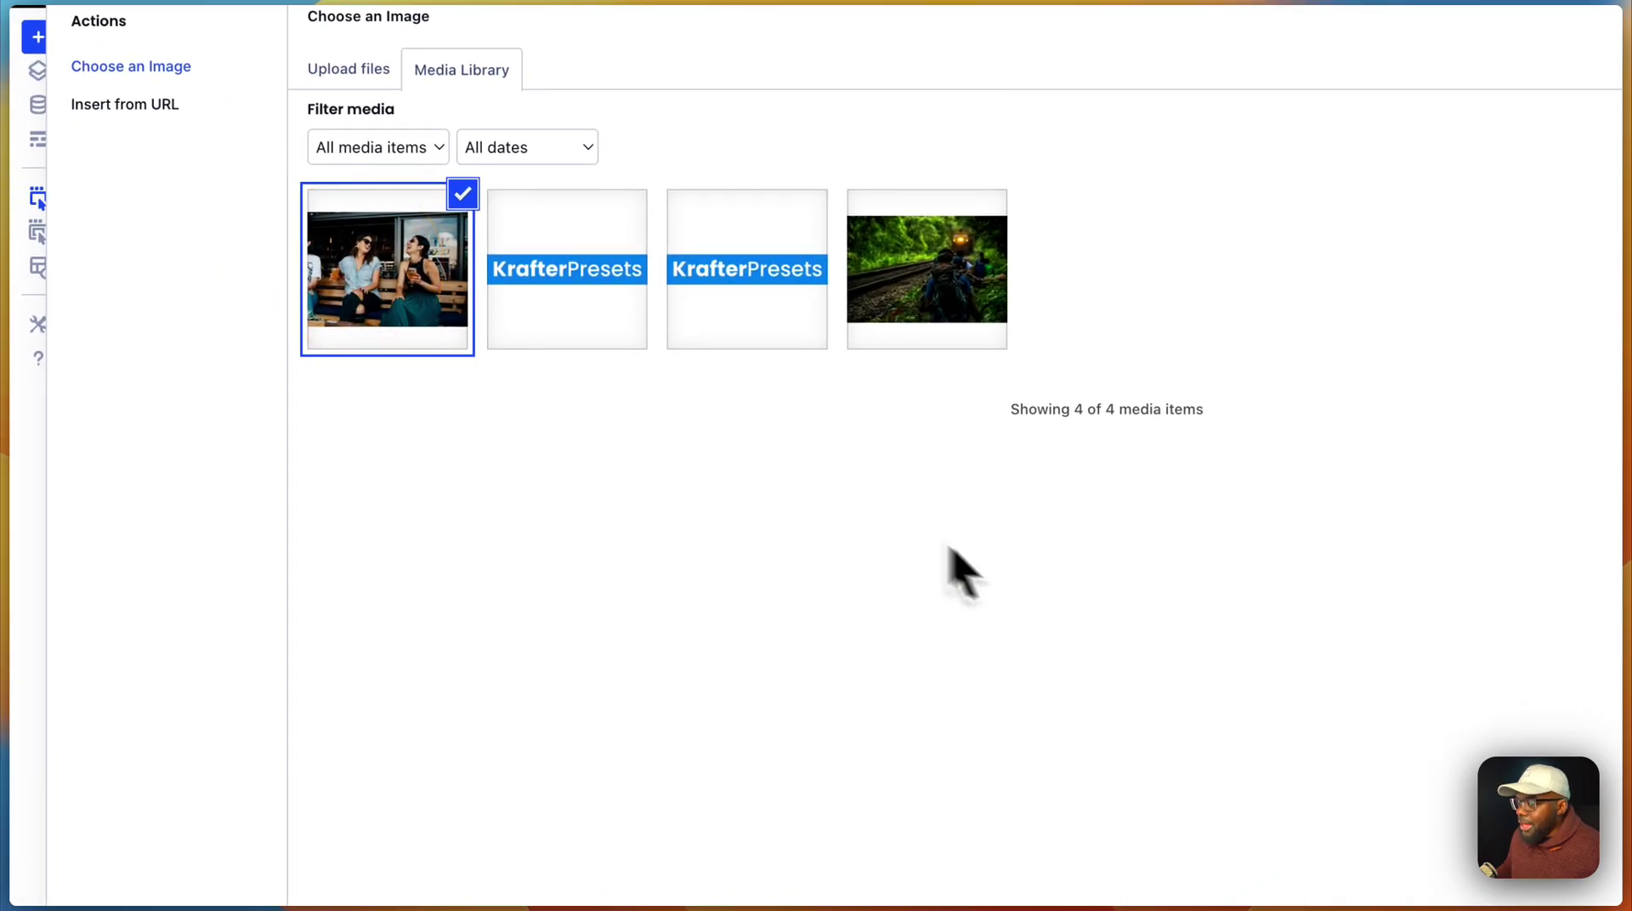
{"action": "left_click", "coordinate": [1631, 910]}
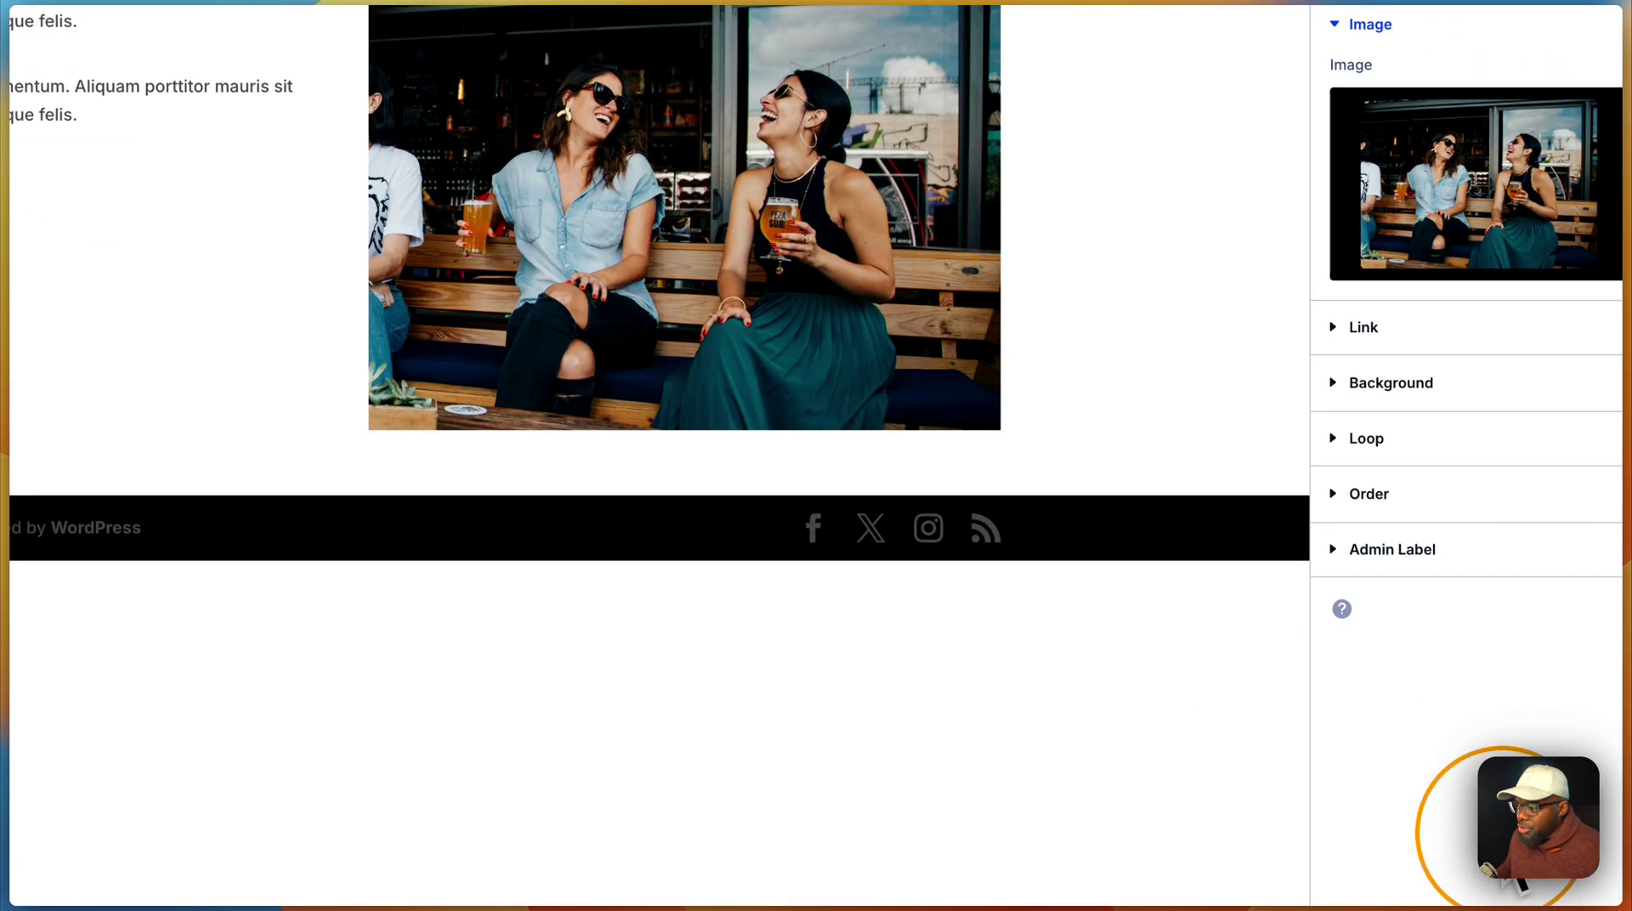
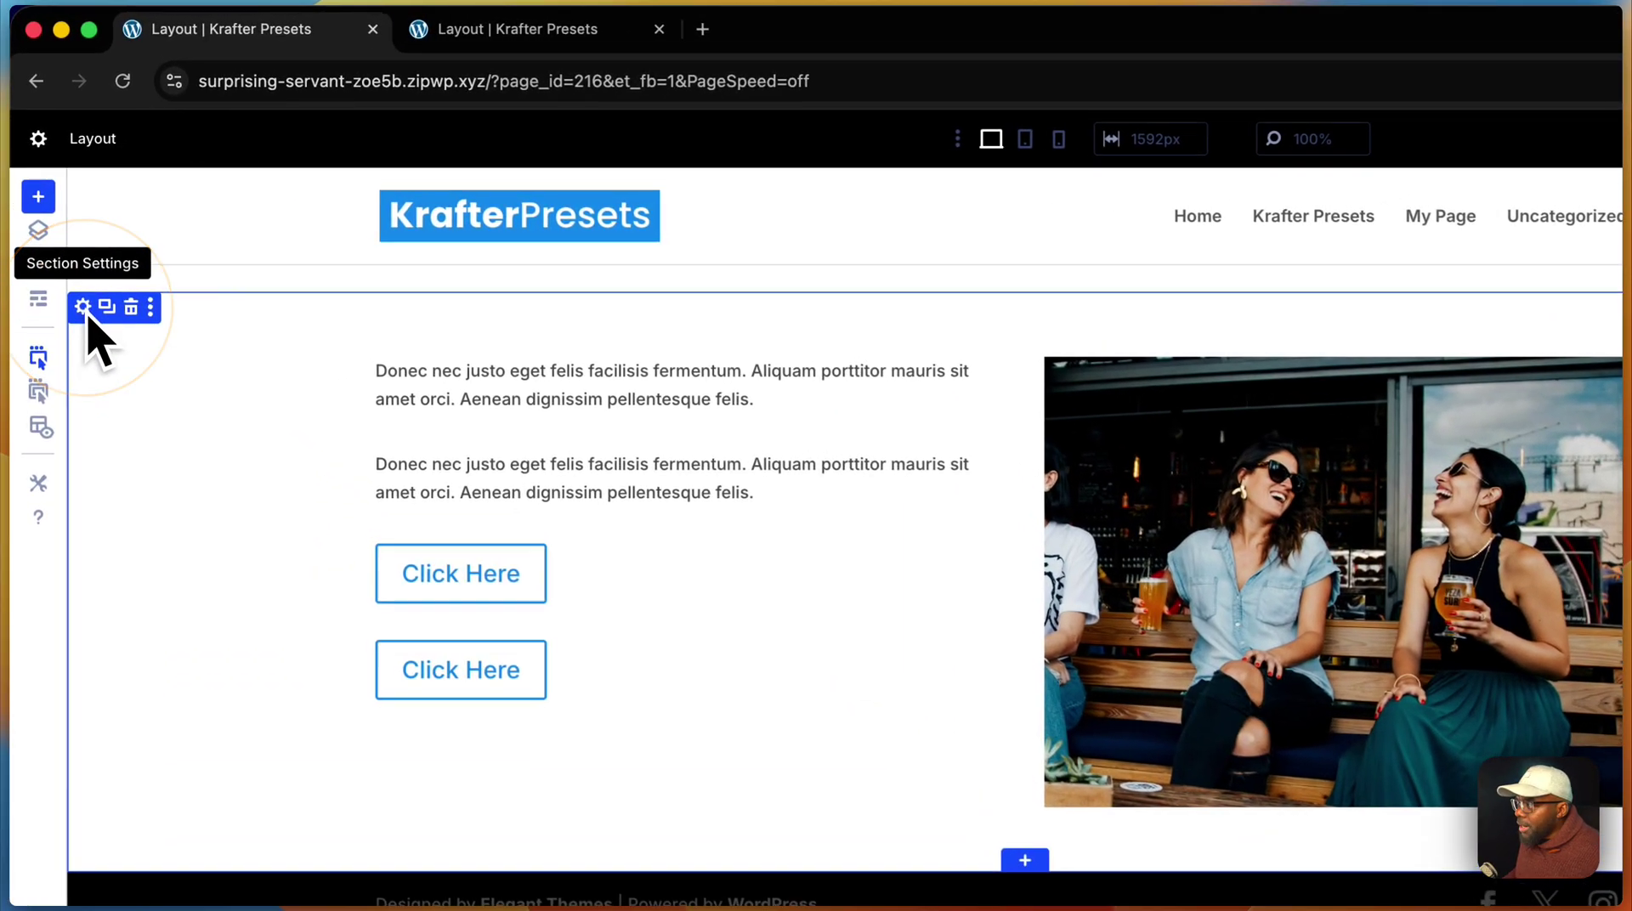
Open the section's settings and examine its margin and padding spacing options.
{"action": "left_click", "coordinate": [83, 307]}
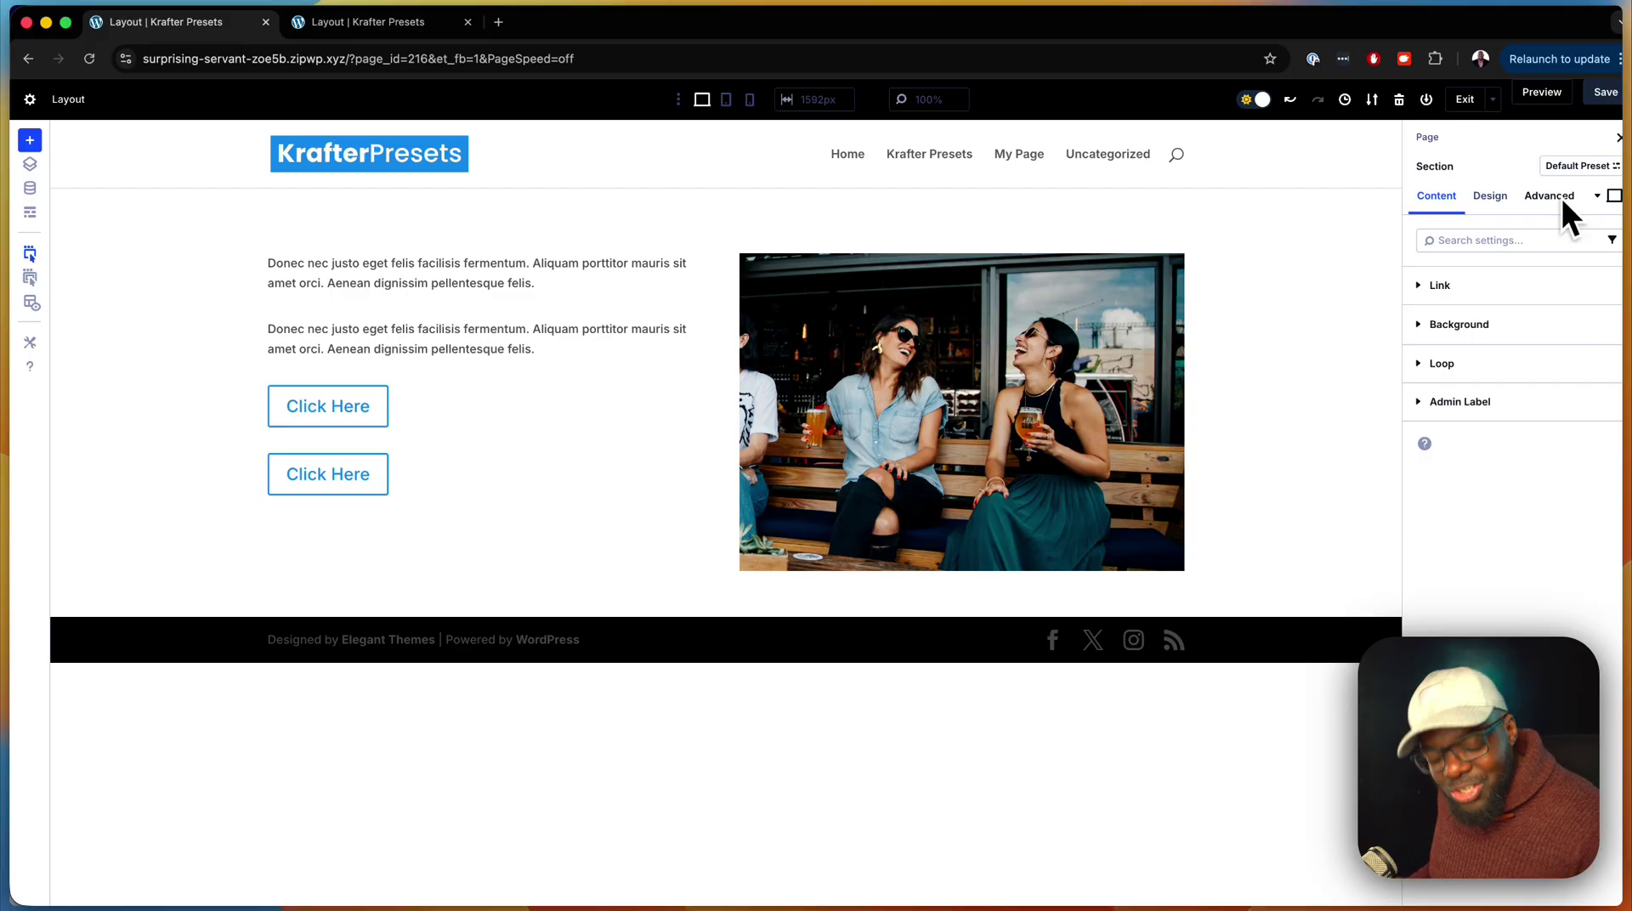
{"action": "left_click", "coordinate": [1502, 197]}
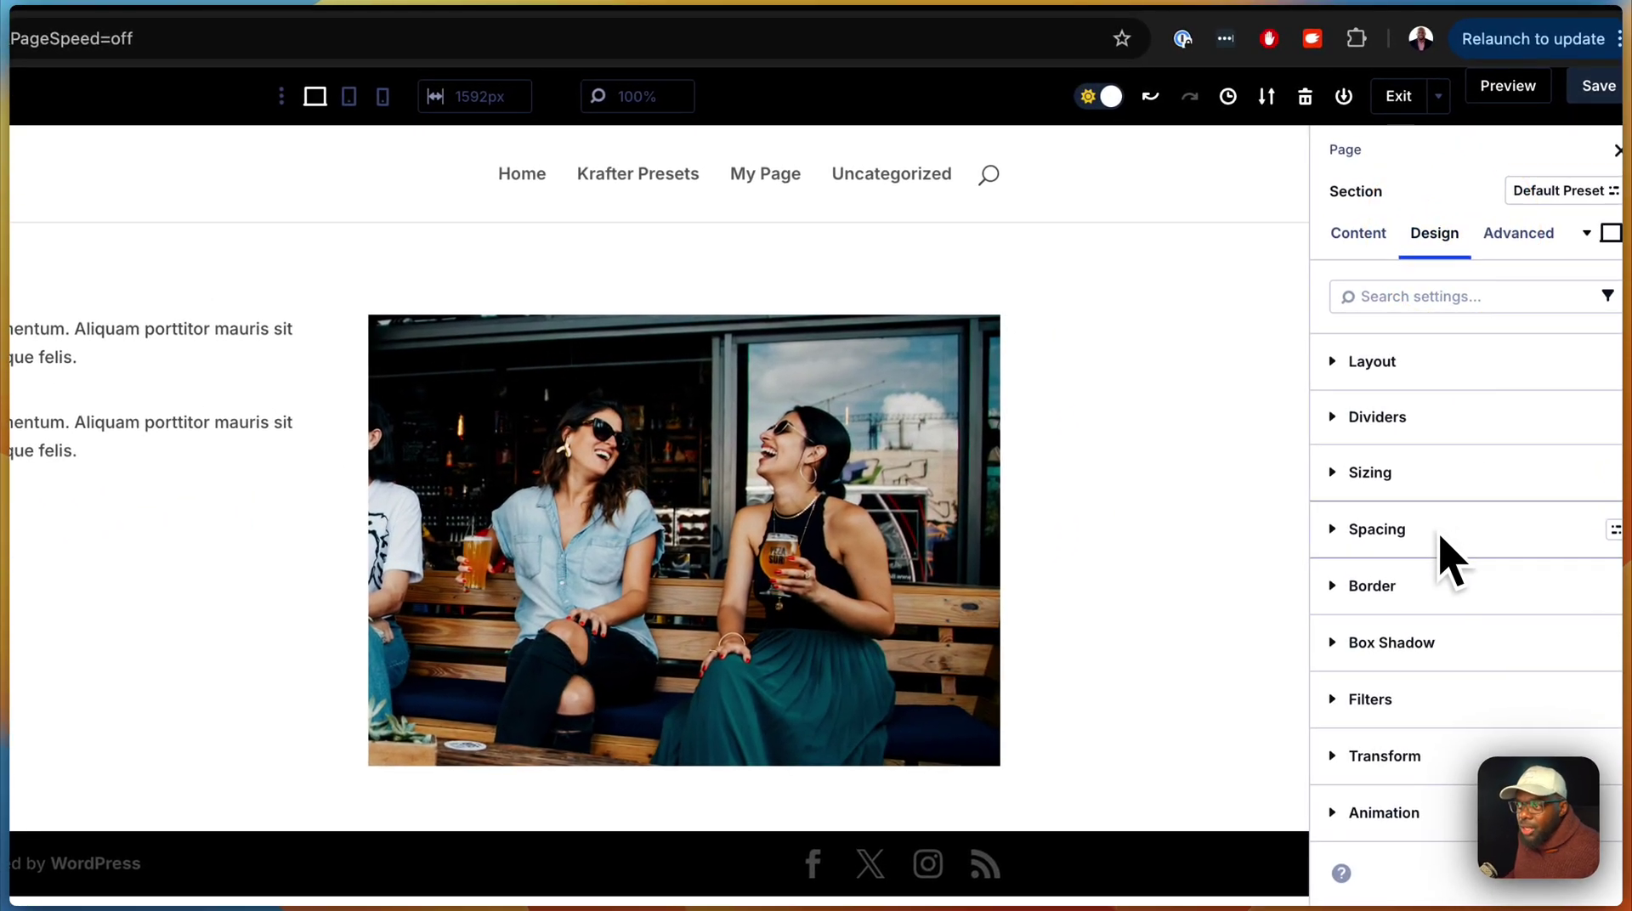
{"action": "left_click", "coordinate": [1441, 537]}
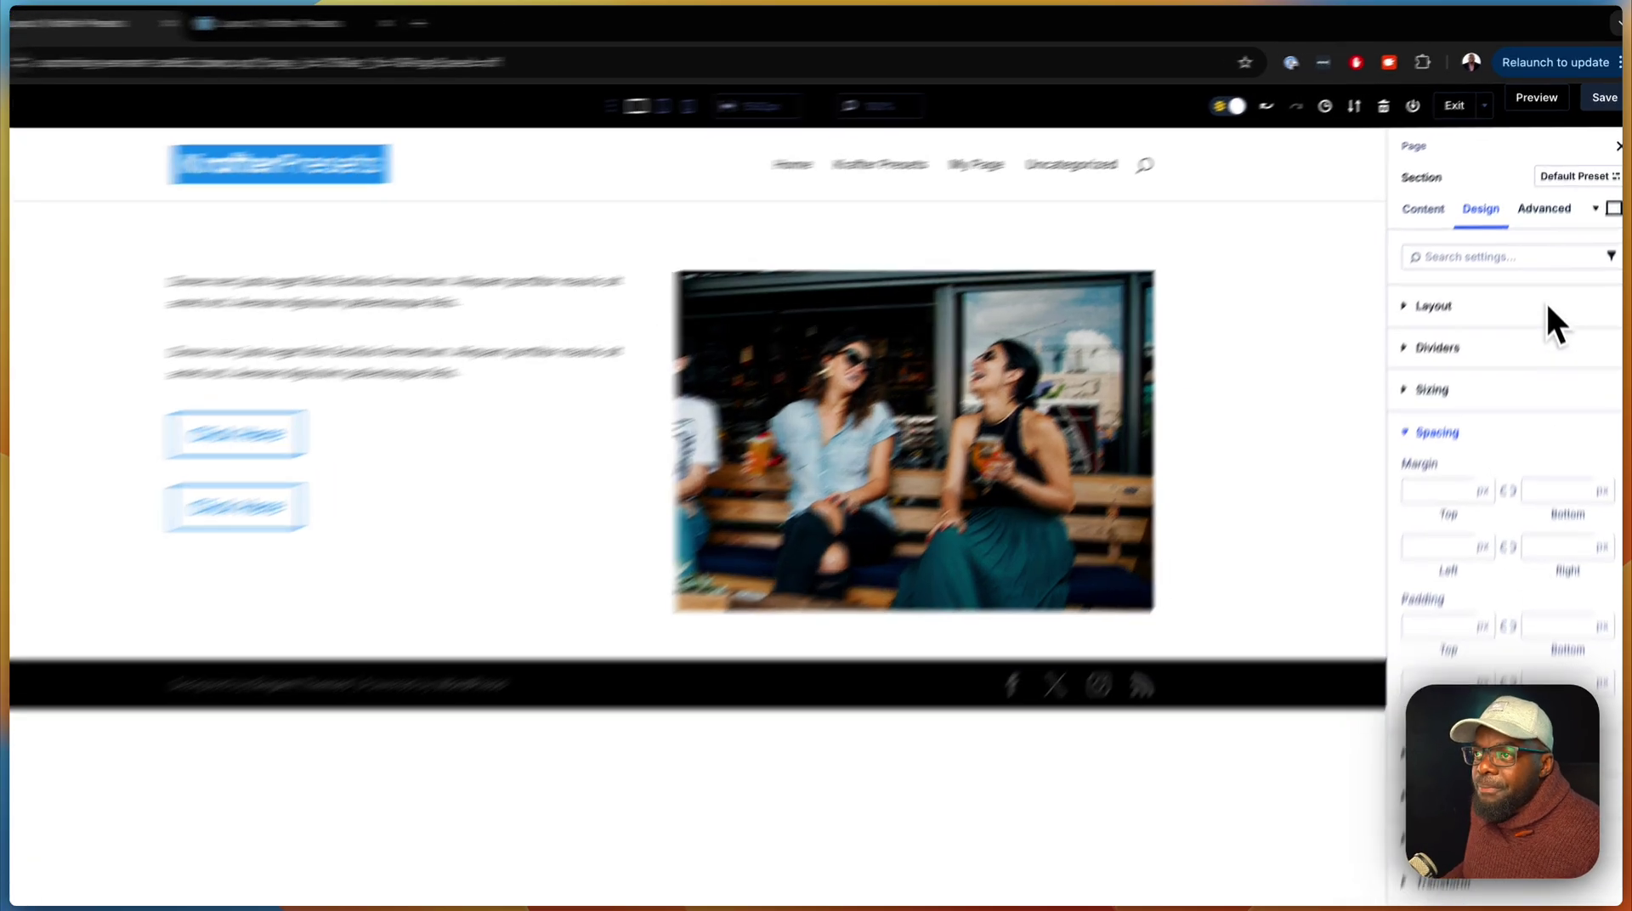
Add a custom attribute to the section with the admin label "CSS Class" and the attribute name "class".
{"action": "left_click", "coordinate": [1549, 195]}
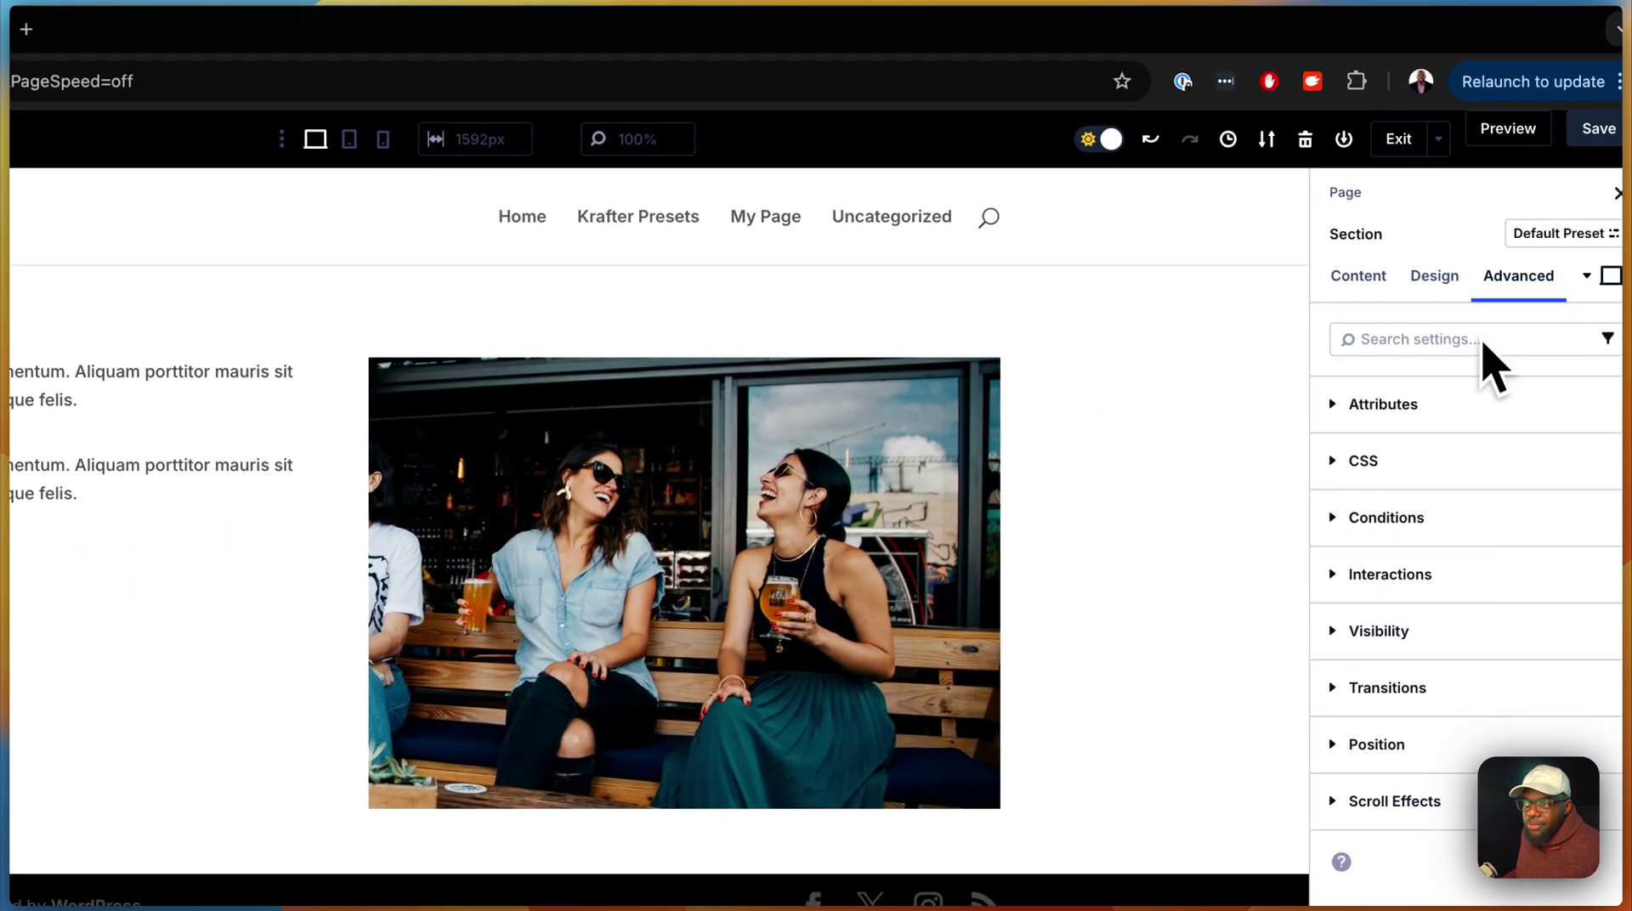
{"action": "left_click", "coordinate": [1450, 406]}
{"action": "left_click", "coordinate": [1428, 459]}
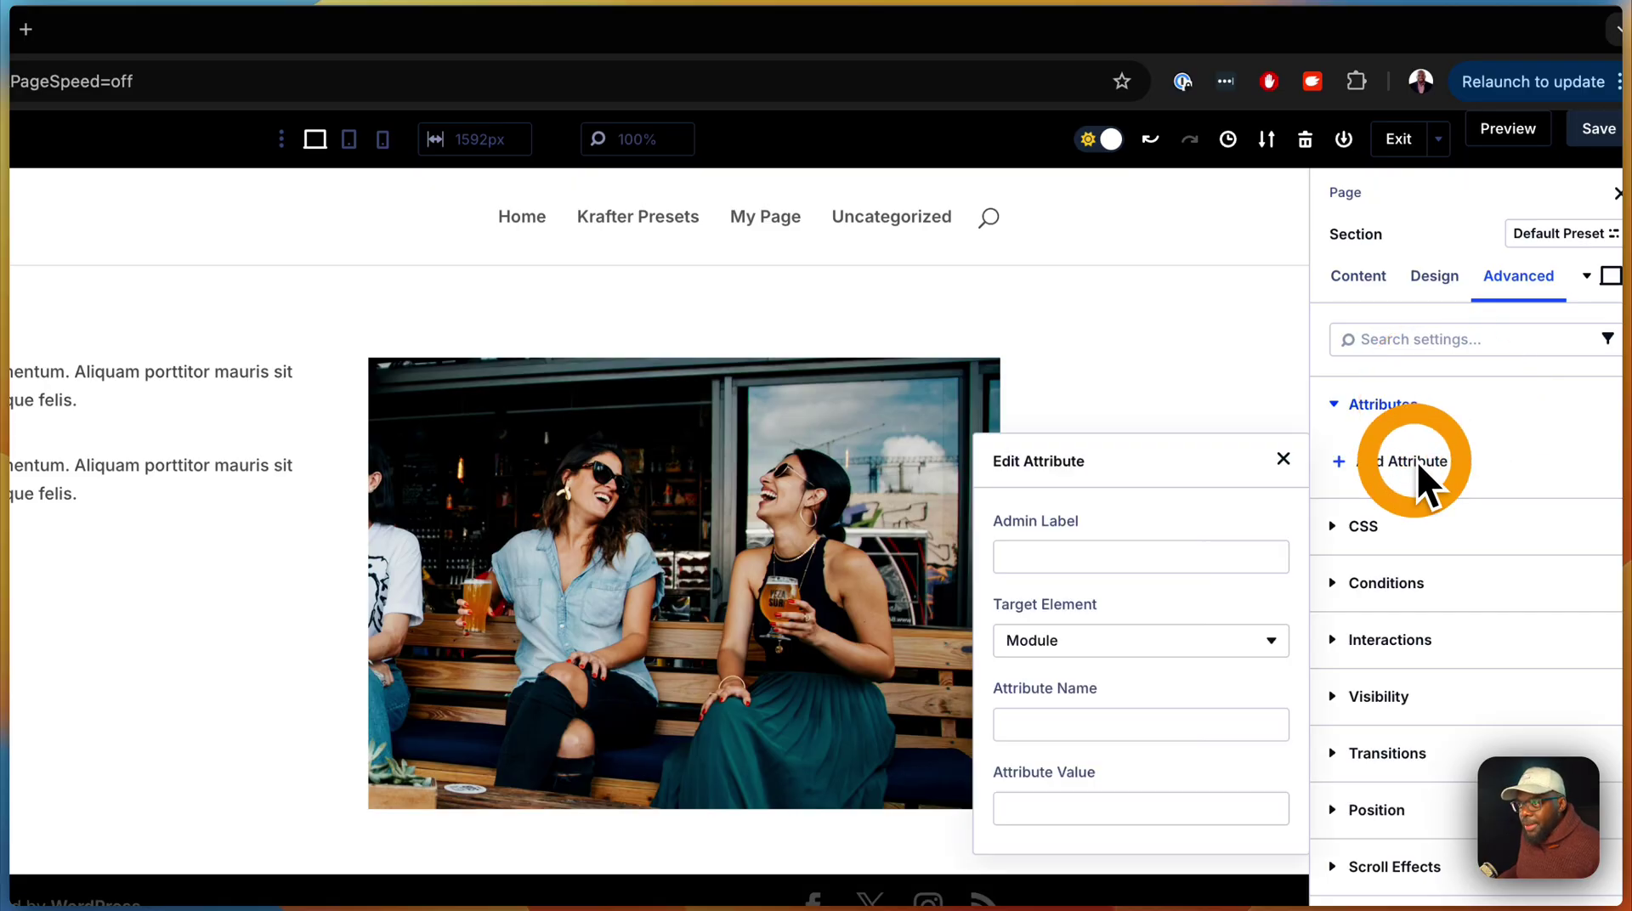
{"action": "left_click", "coordinate": [1180, 557]}
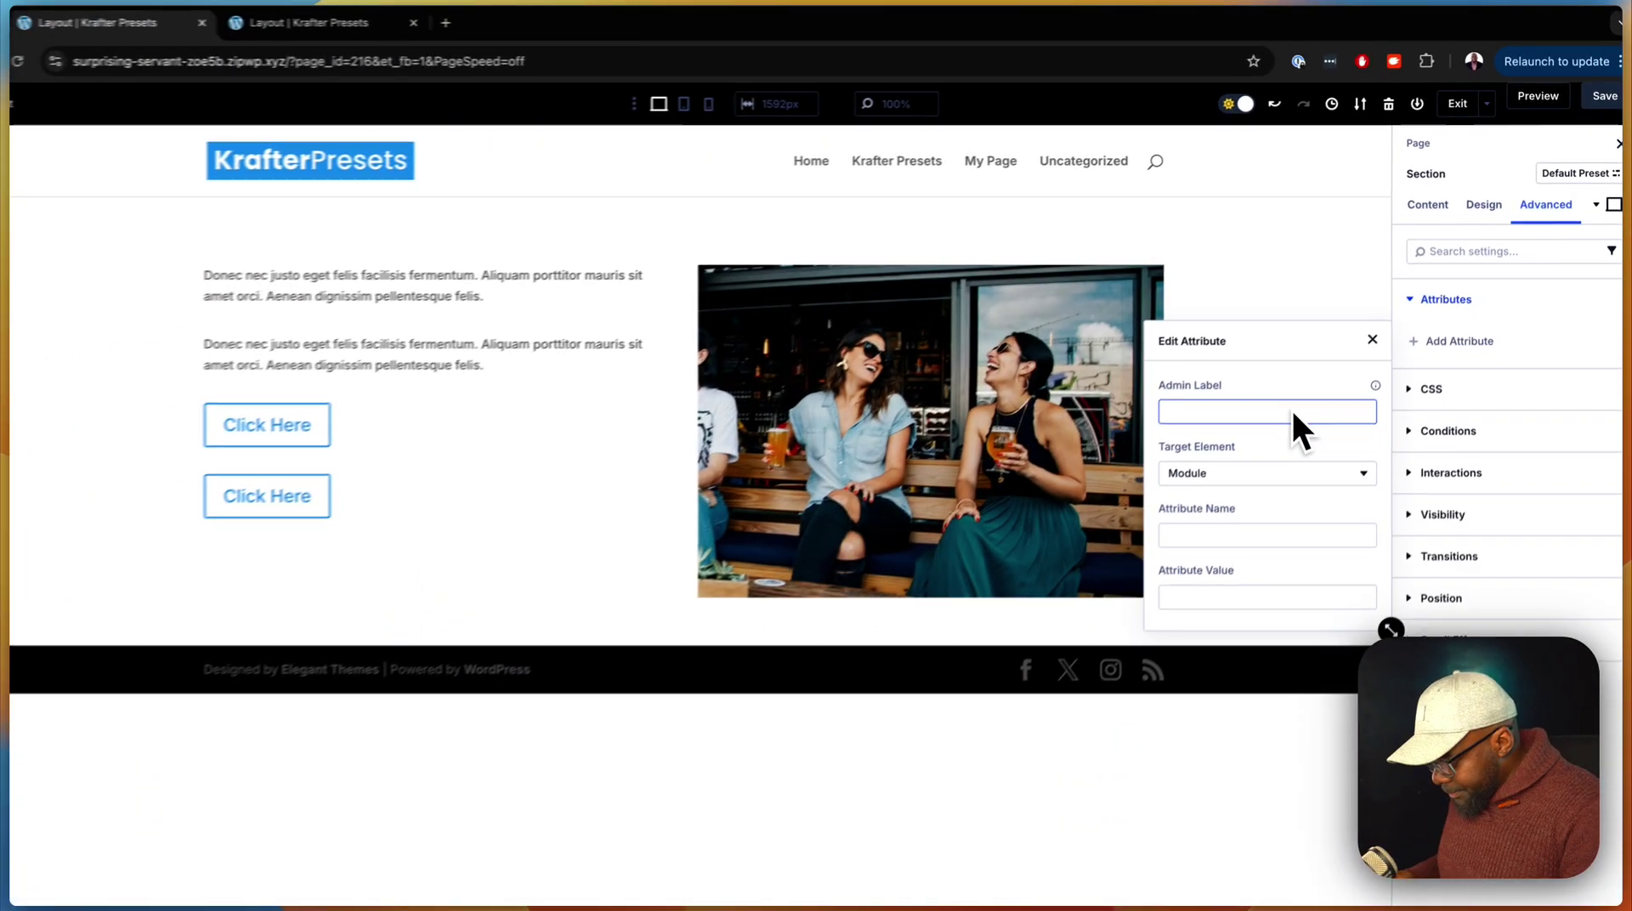
{"action": "type", "text": "CSS"}
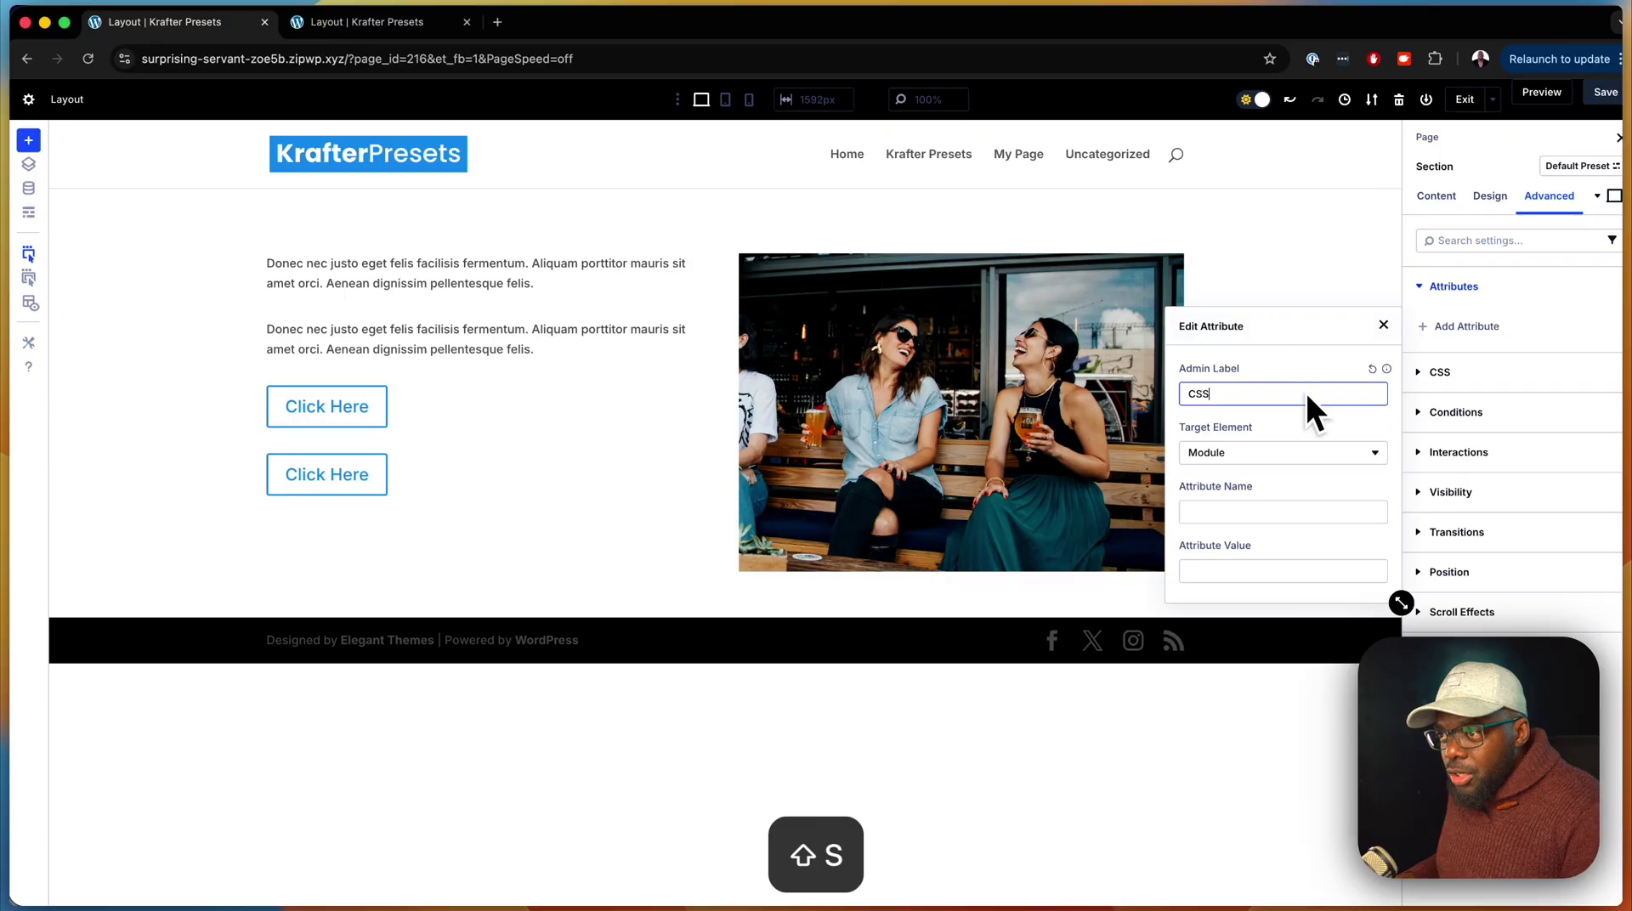
{"action": "type", "text": " Clas"}
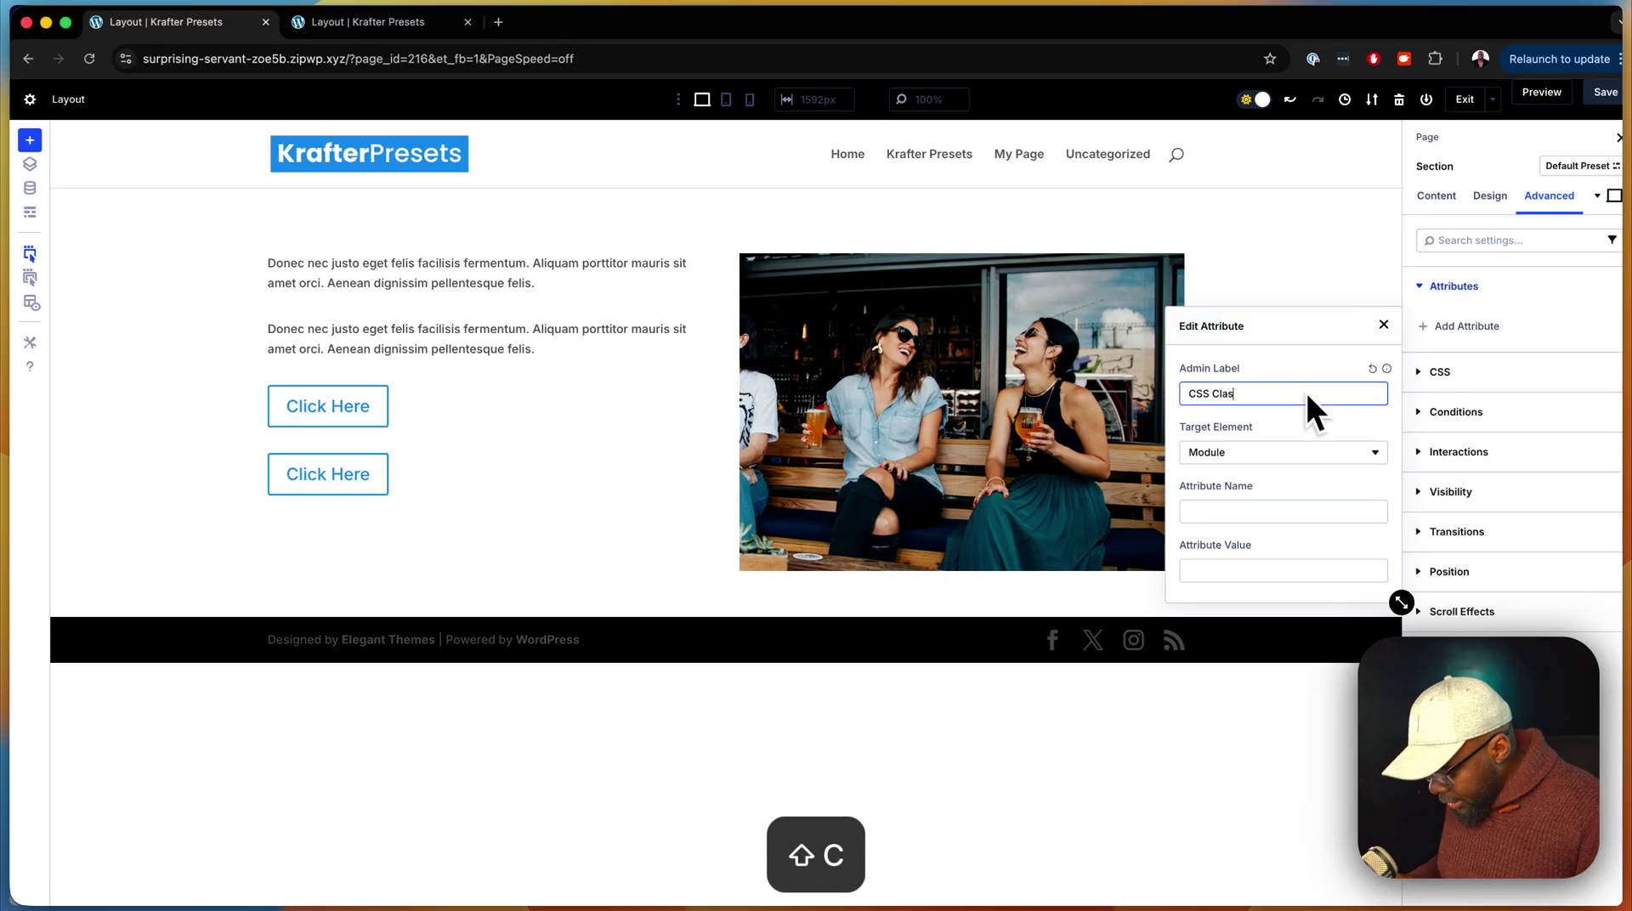
{"action": "type", "text": "s"}
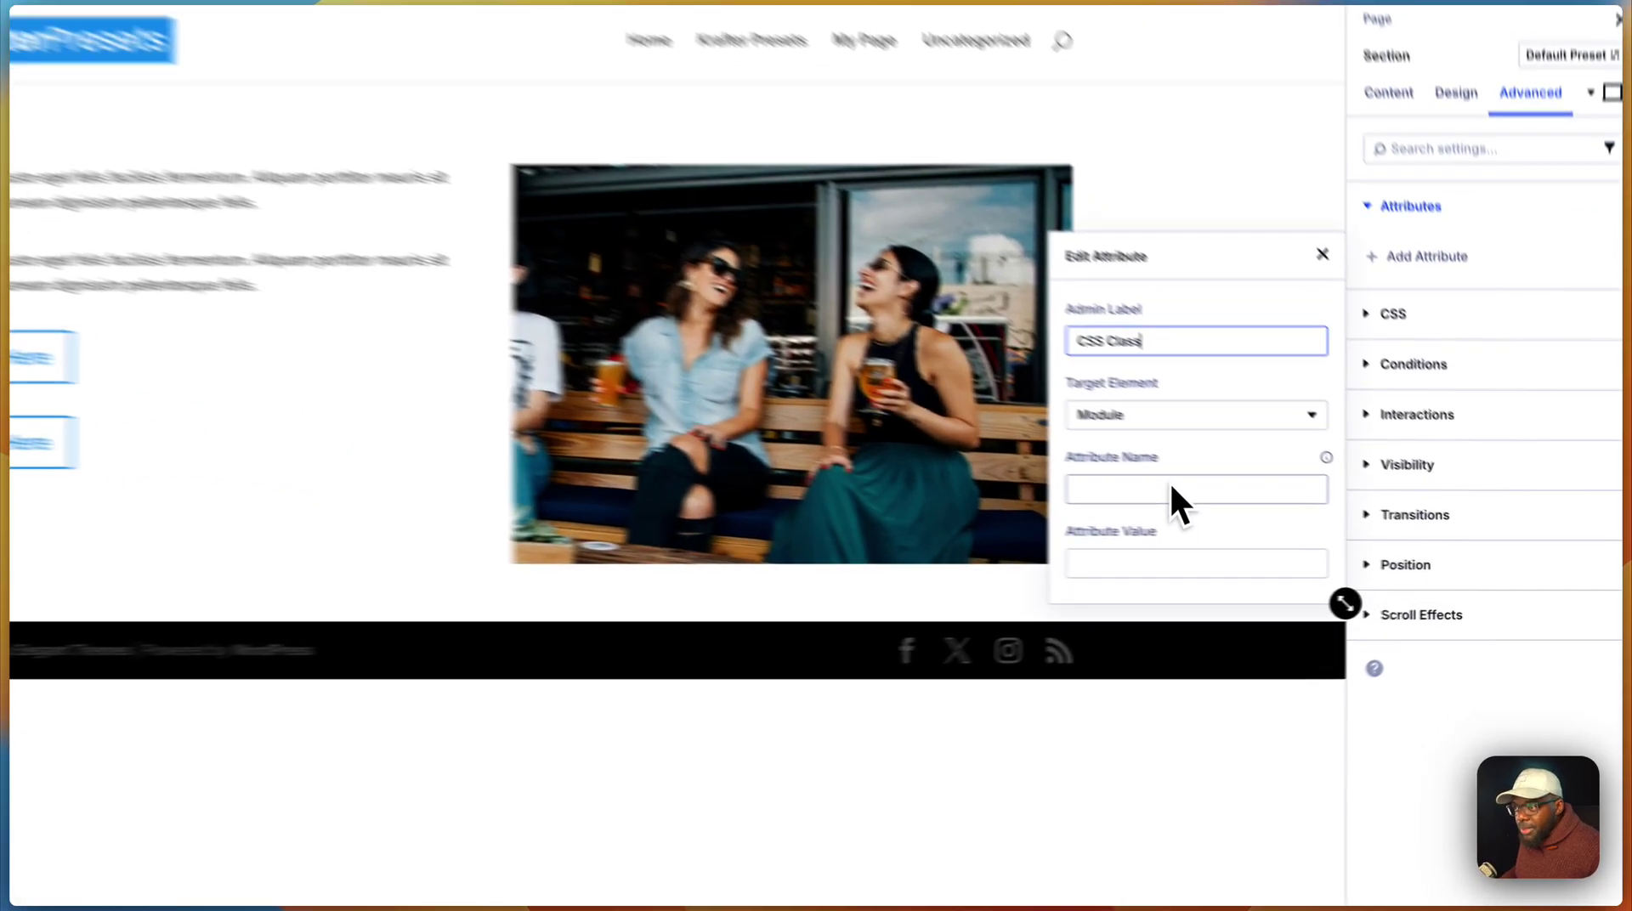
{"action": "left_click", "coordinate": [1258, 512]}
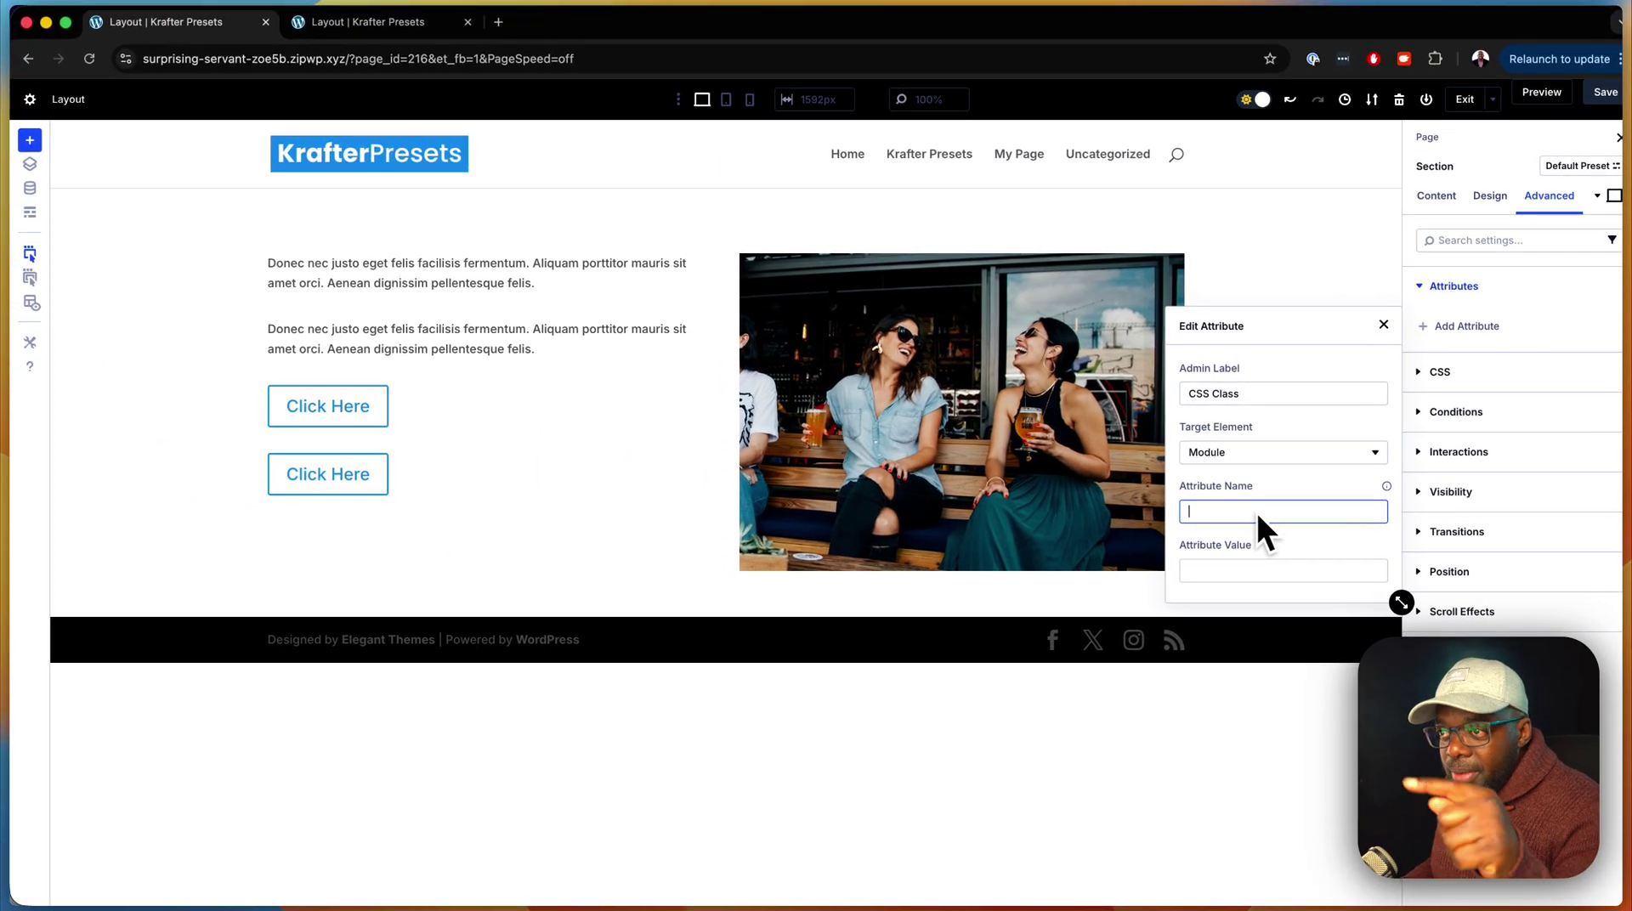
{"action": "type", "text": "class"}
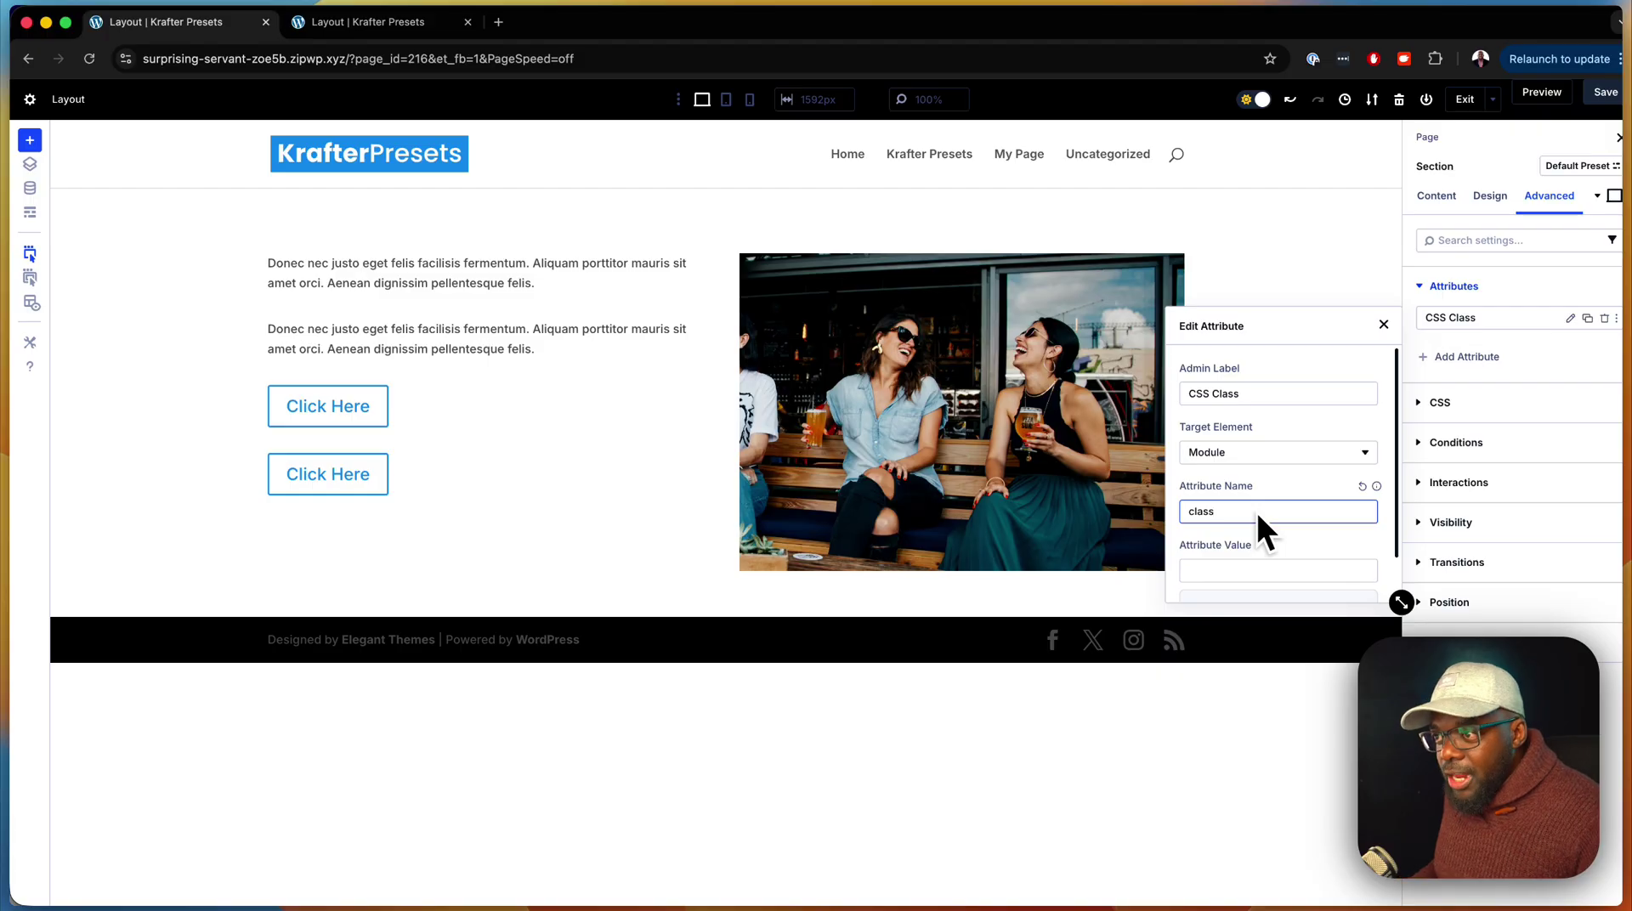
Try section-padding-l as the class attribute's value and change it to section-padding-m.
{"action": "scroll", "coordinate": [1258, 511], "scroll_direction": "down", "scroll_amount": 2}
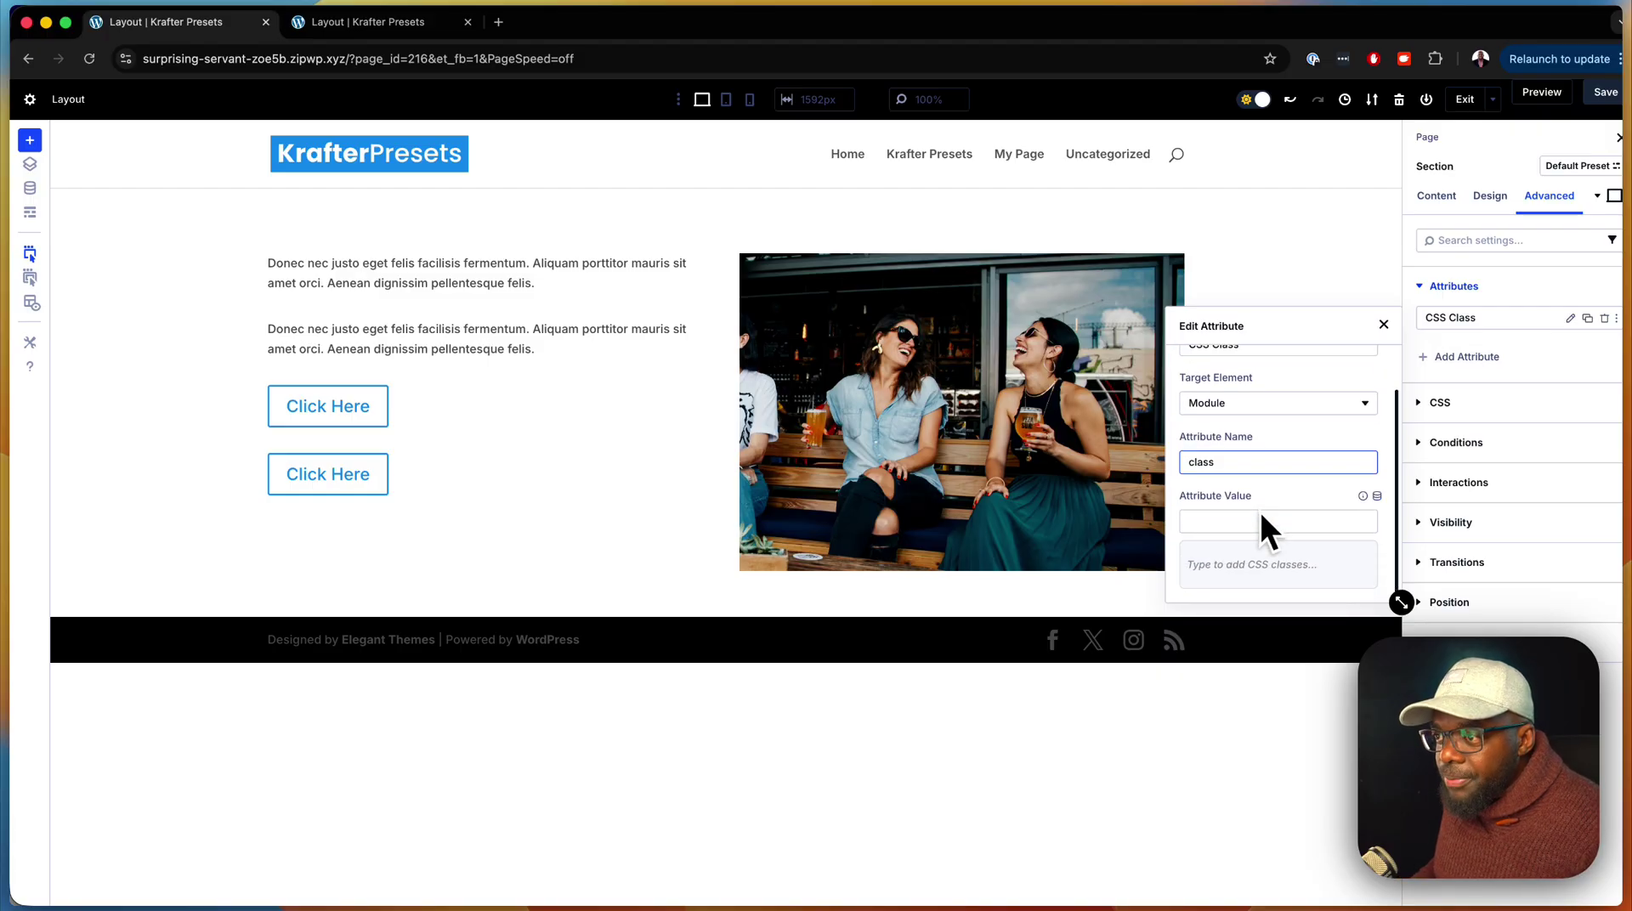
{"action": "left_click", "coordinate": [1258, 523]}
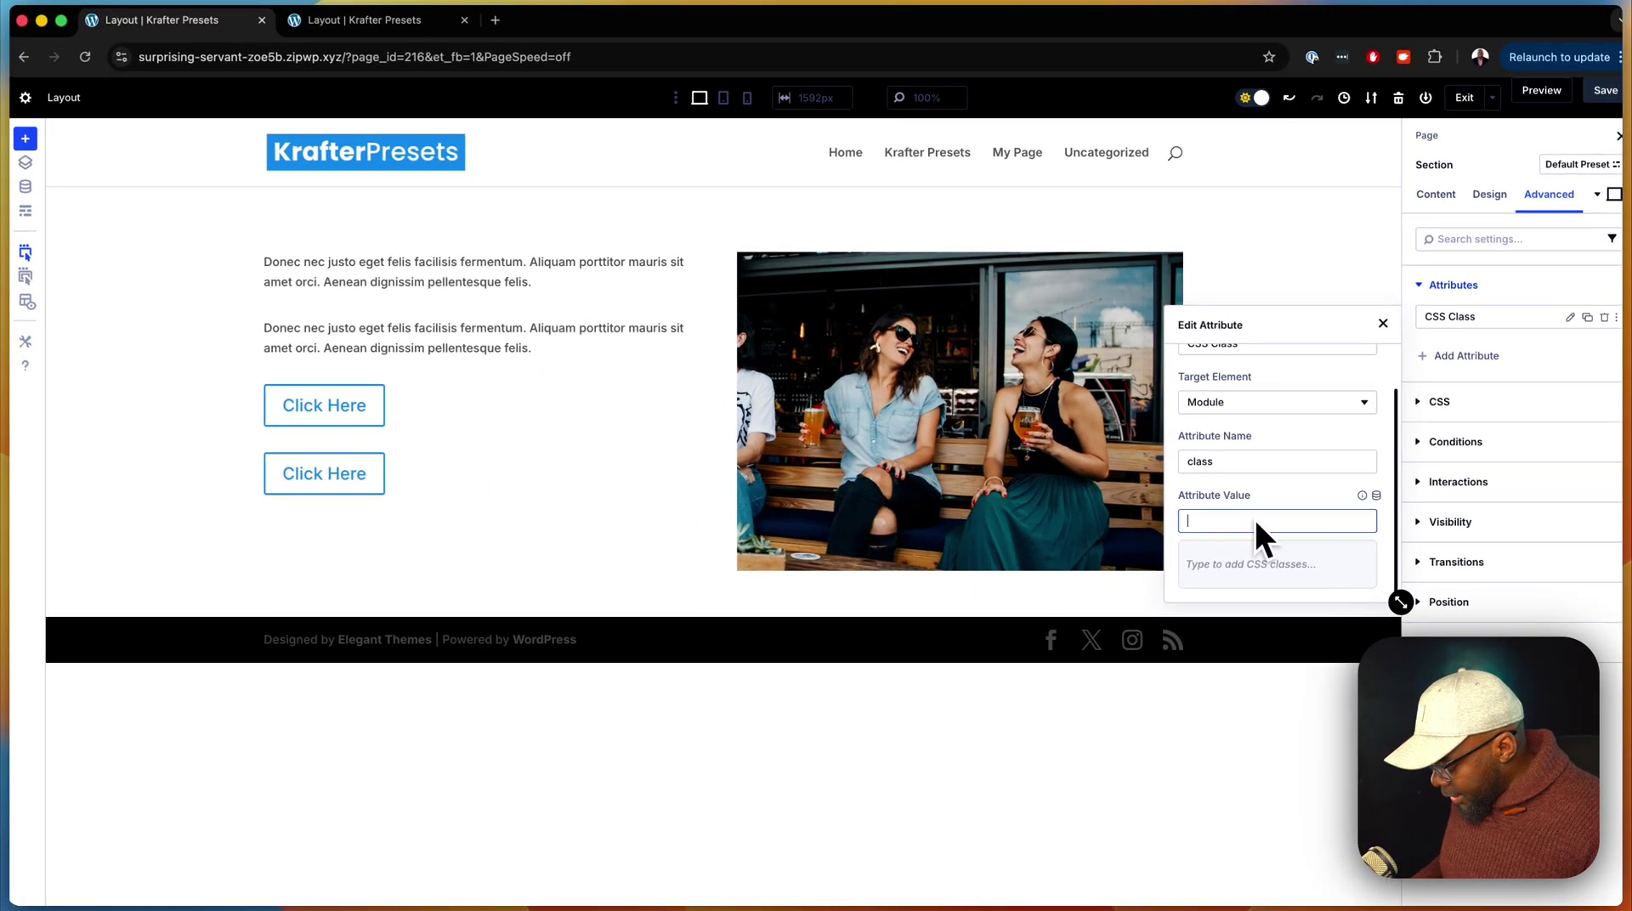
{"action": "type", "text": "sec"}
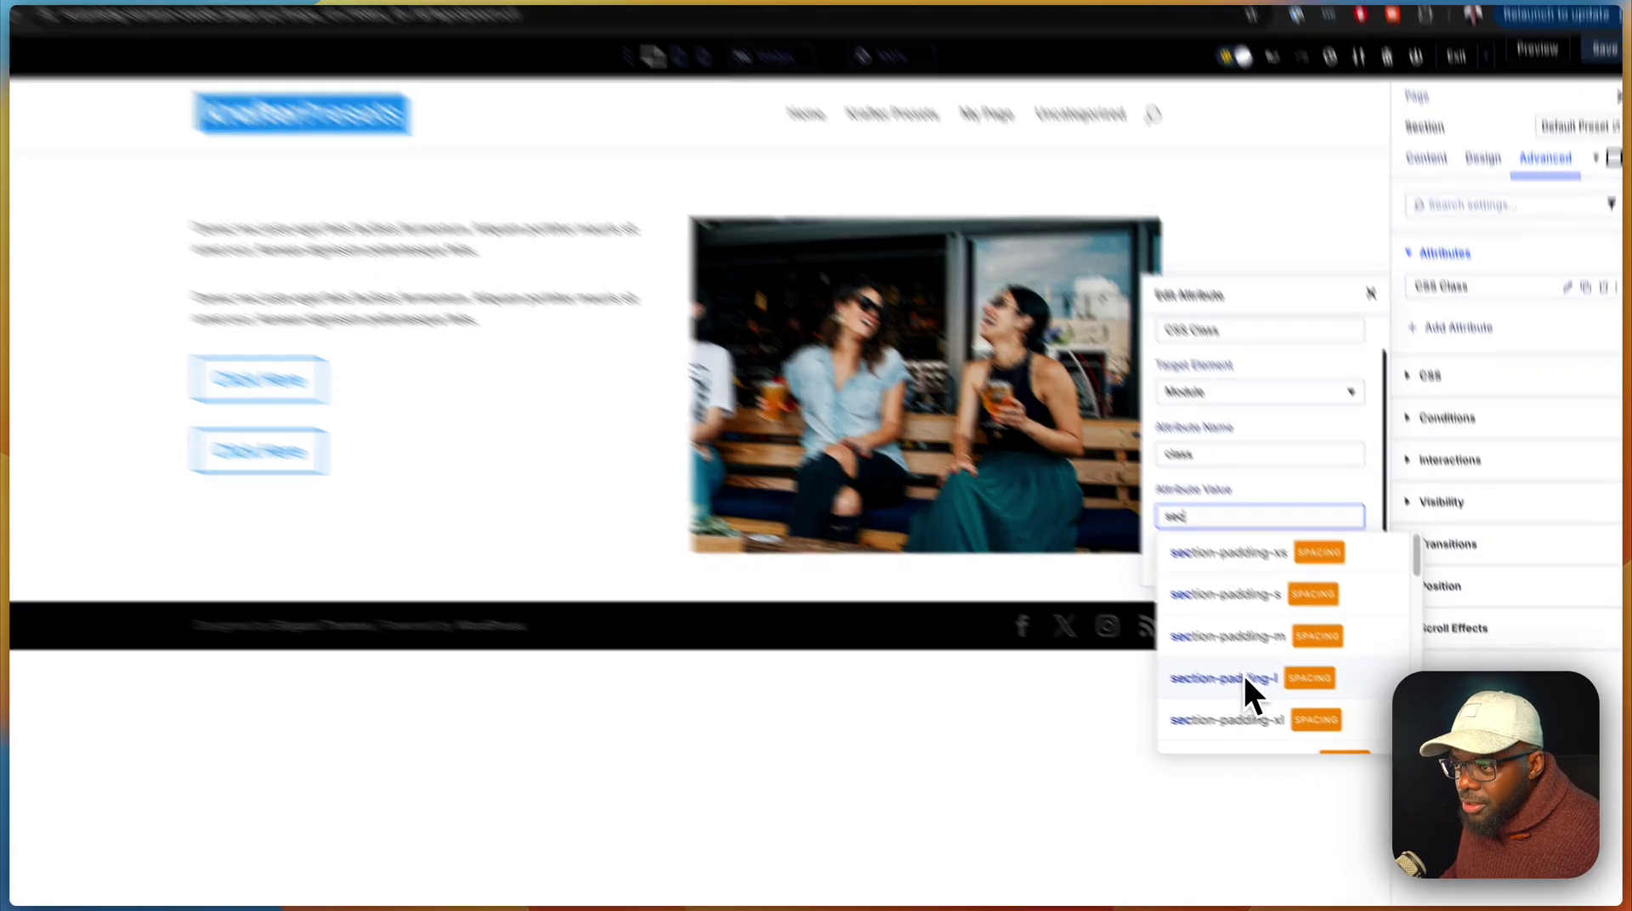
{"action": "left_click", "coordinate": [1245, 678]}
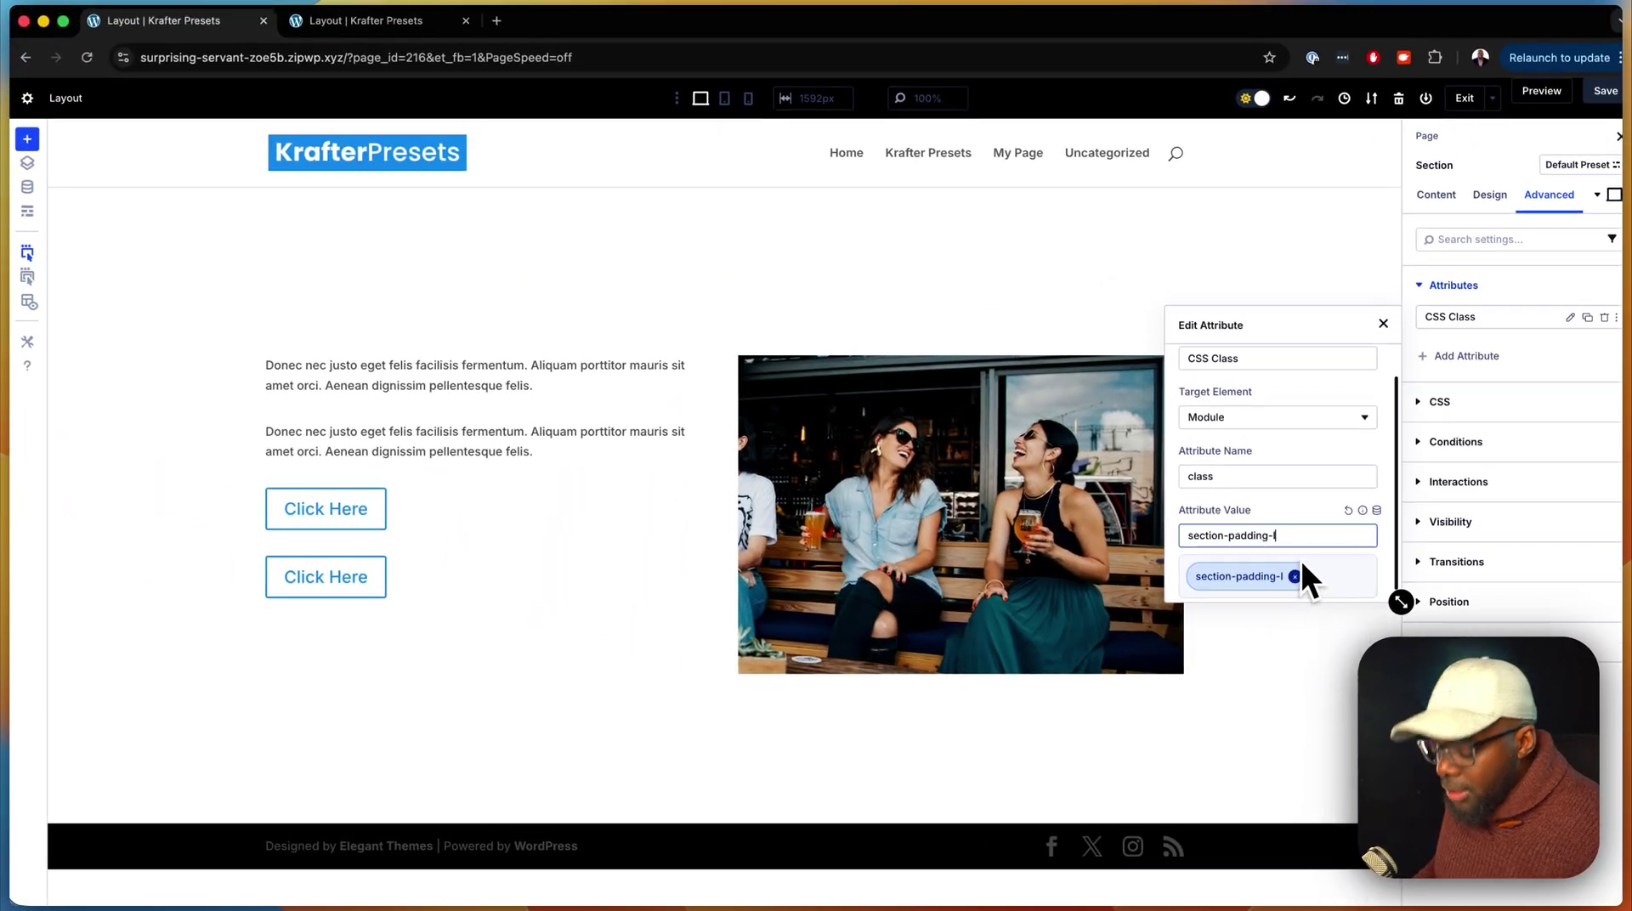
{"action": "key", "text": "BackSpace"}
{"action": "type", "text": "m"}
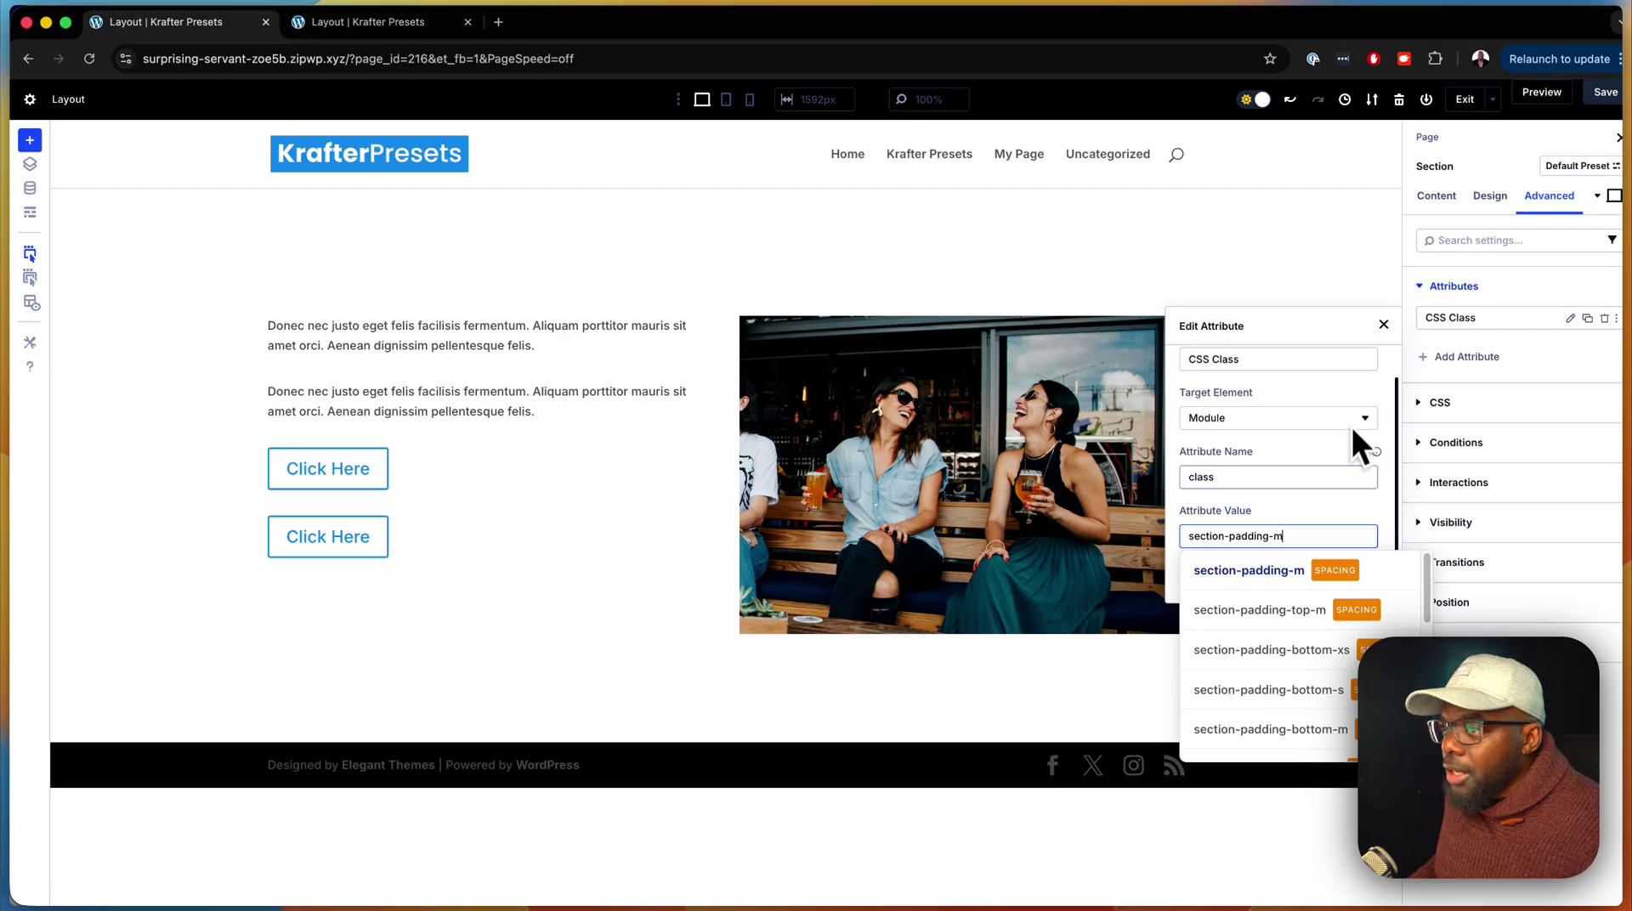
Append the bg-gray-100 class to the section's attribute value and close the attribute editor.
{"action": "left_click", "coordinate": [1316, 528]}
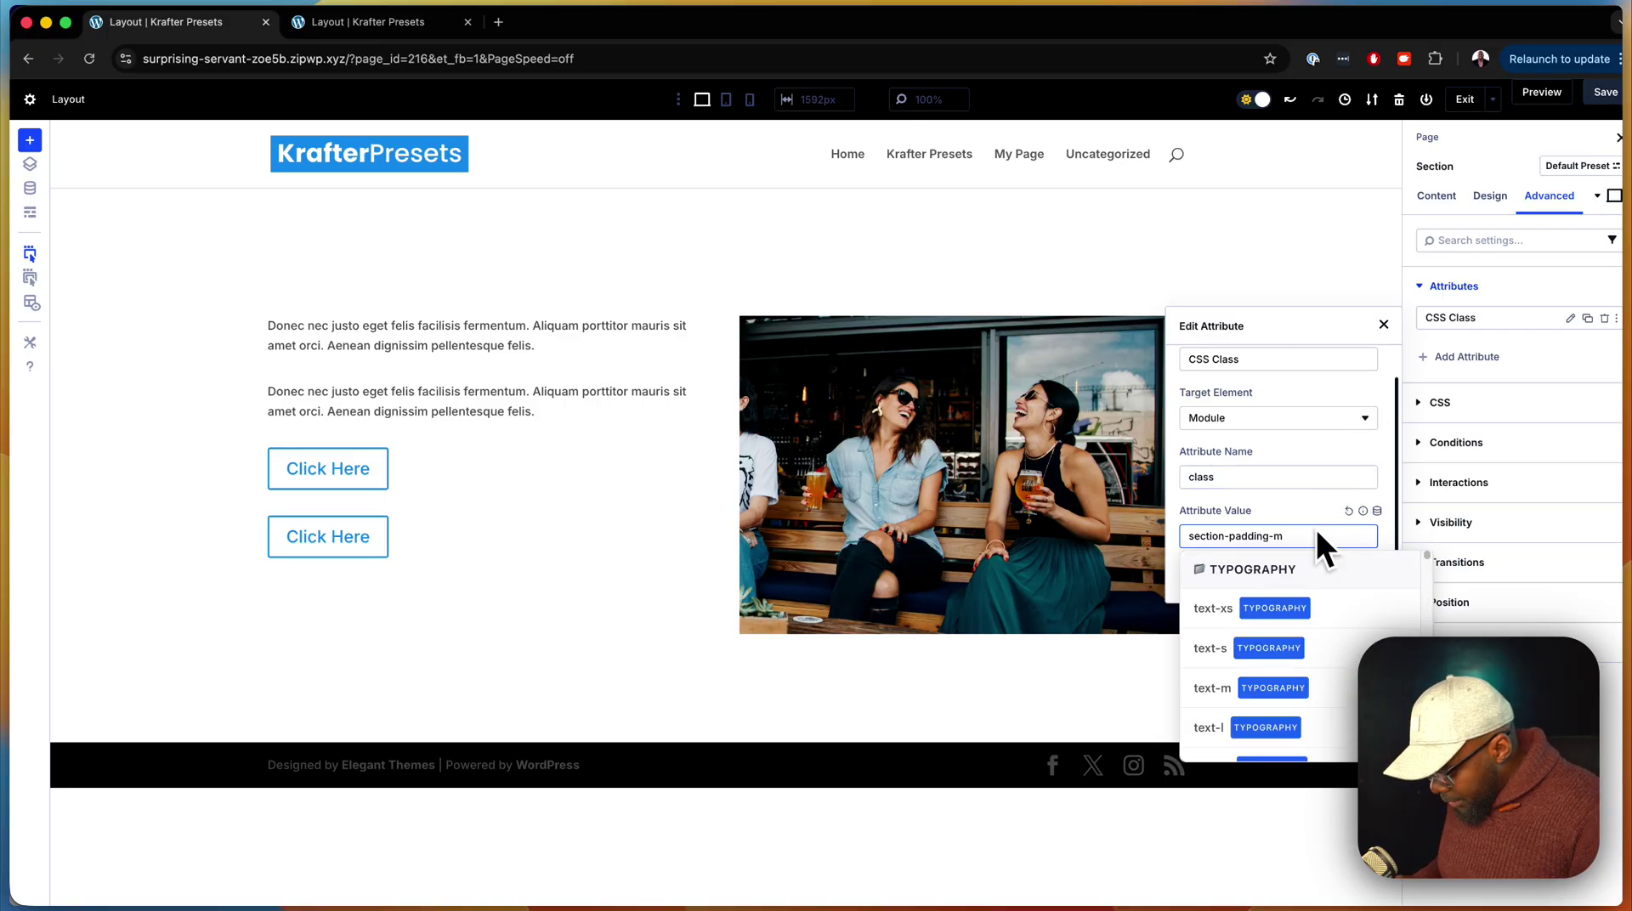
{"action": "type", "text": "bg"}
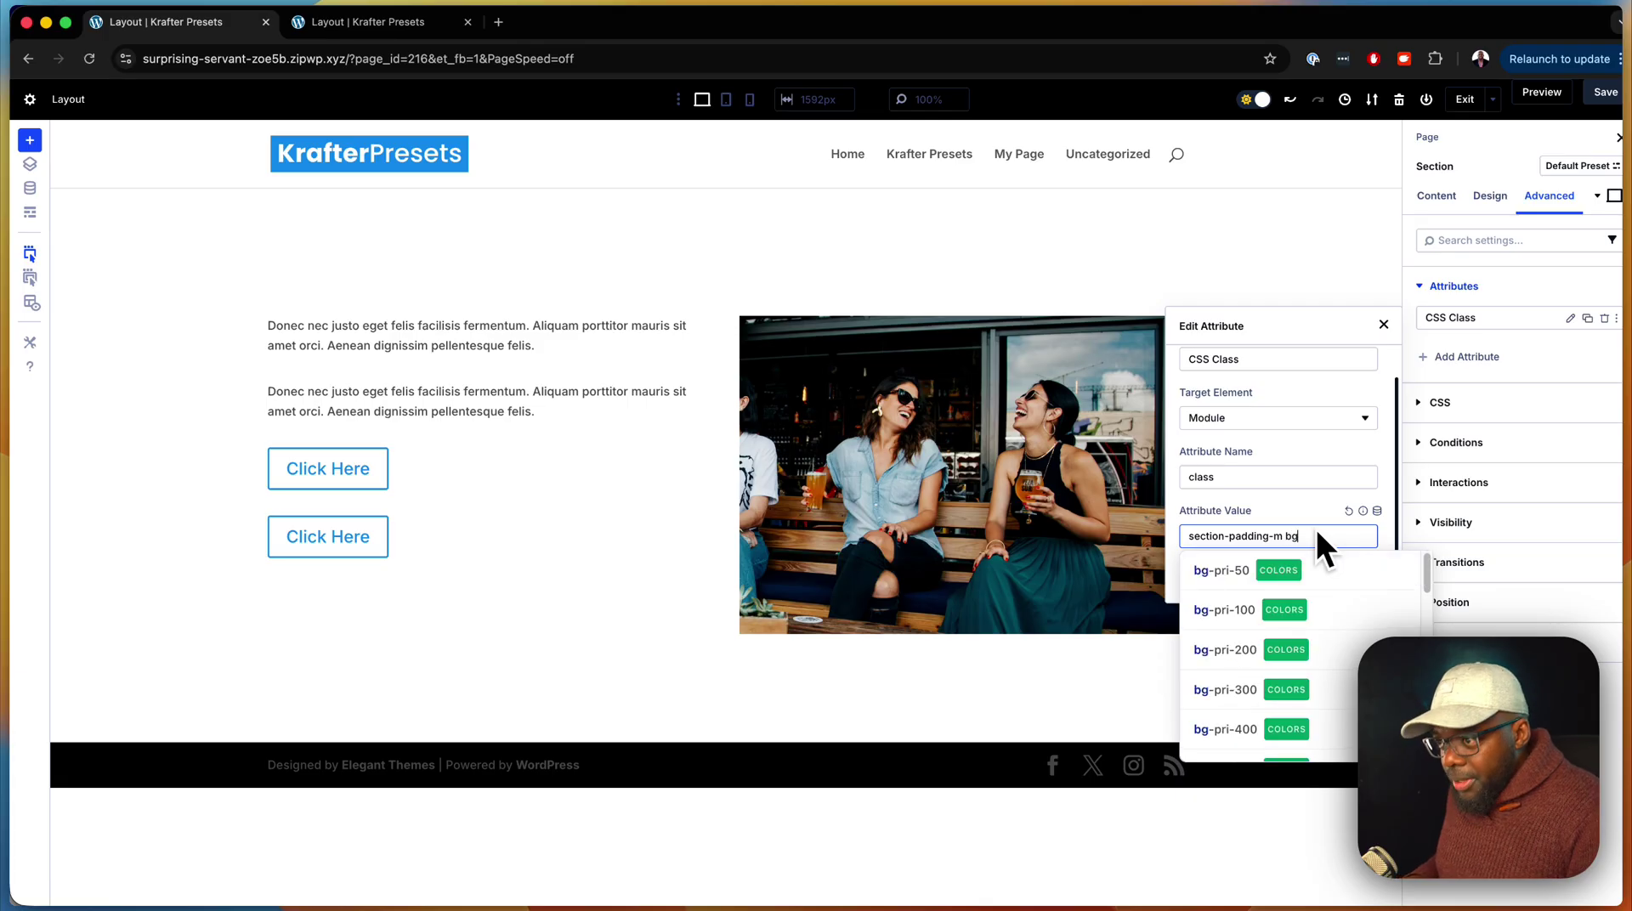
{"action": "type", "text": "-gr"}
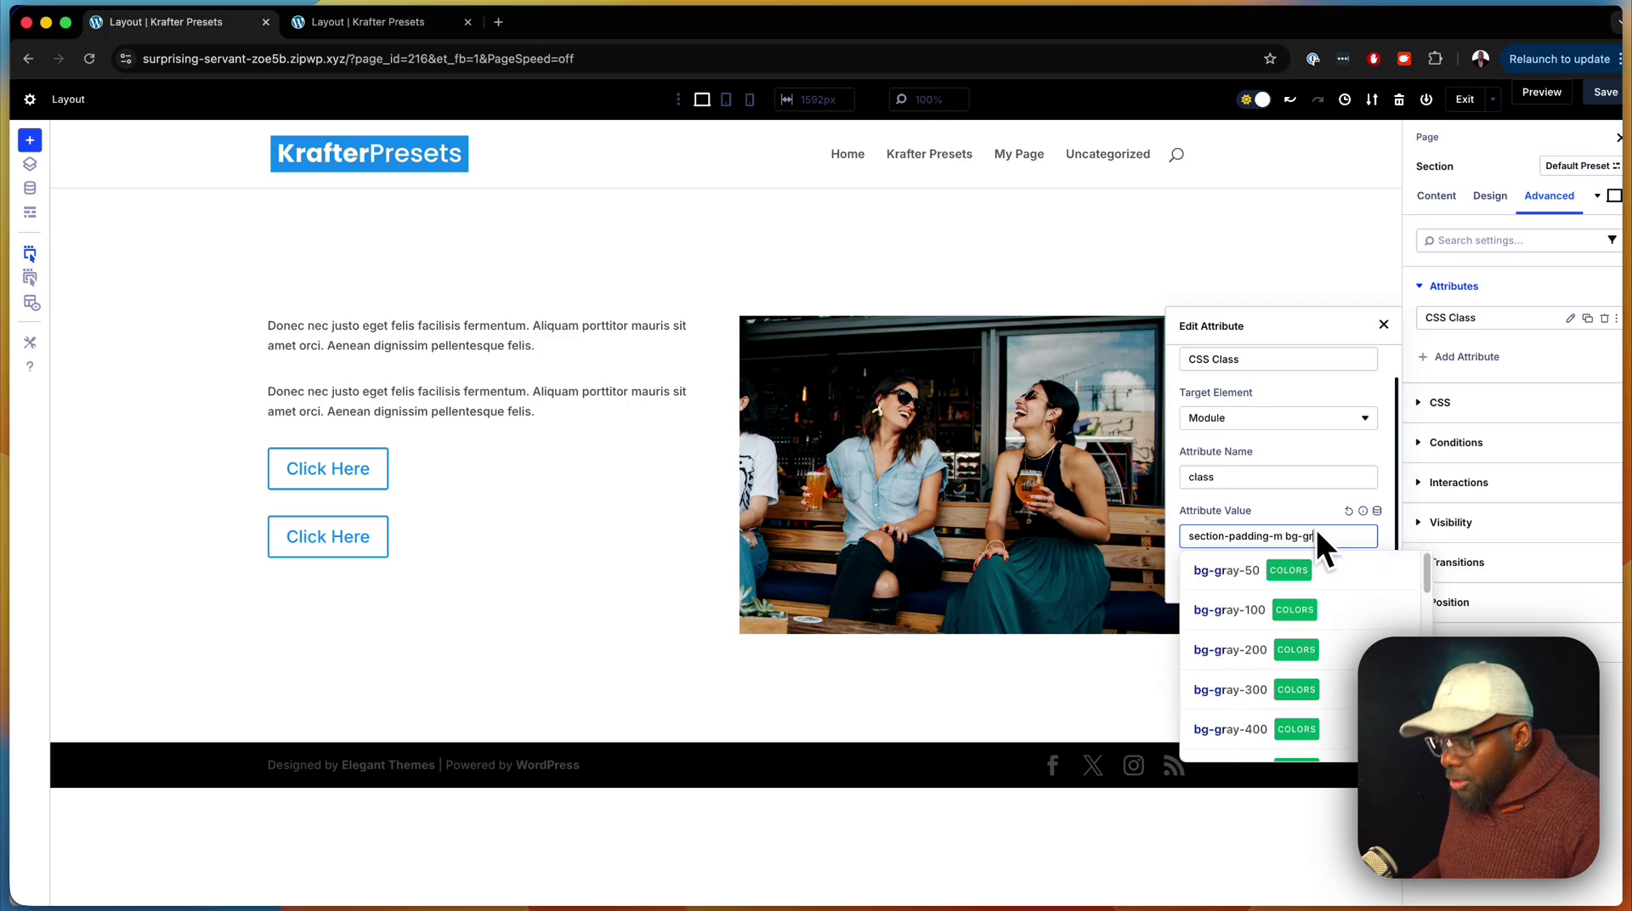
{"action": "left_click", "coordinate": [1249, 609]}
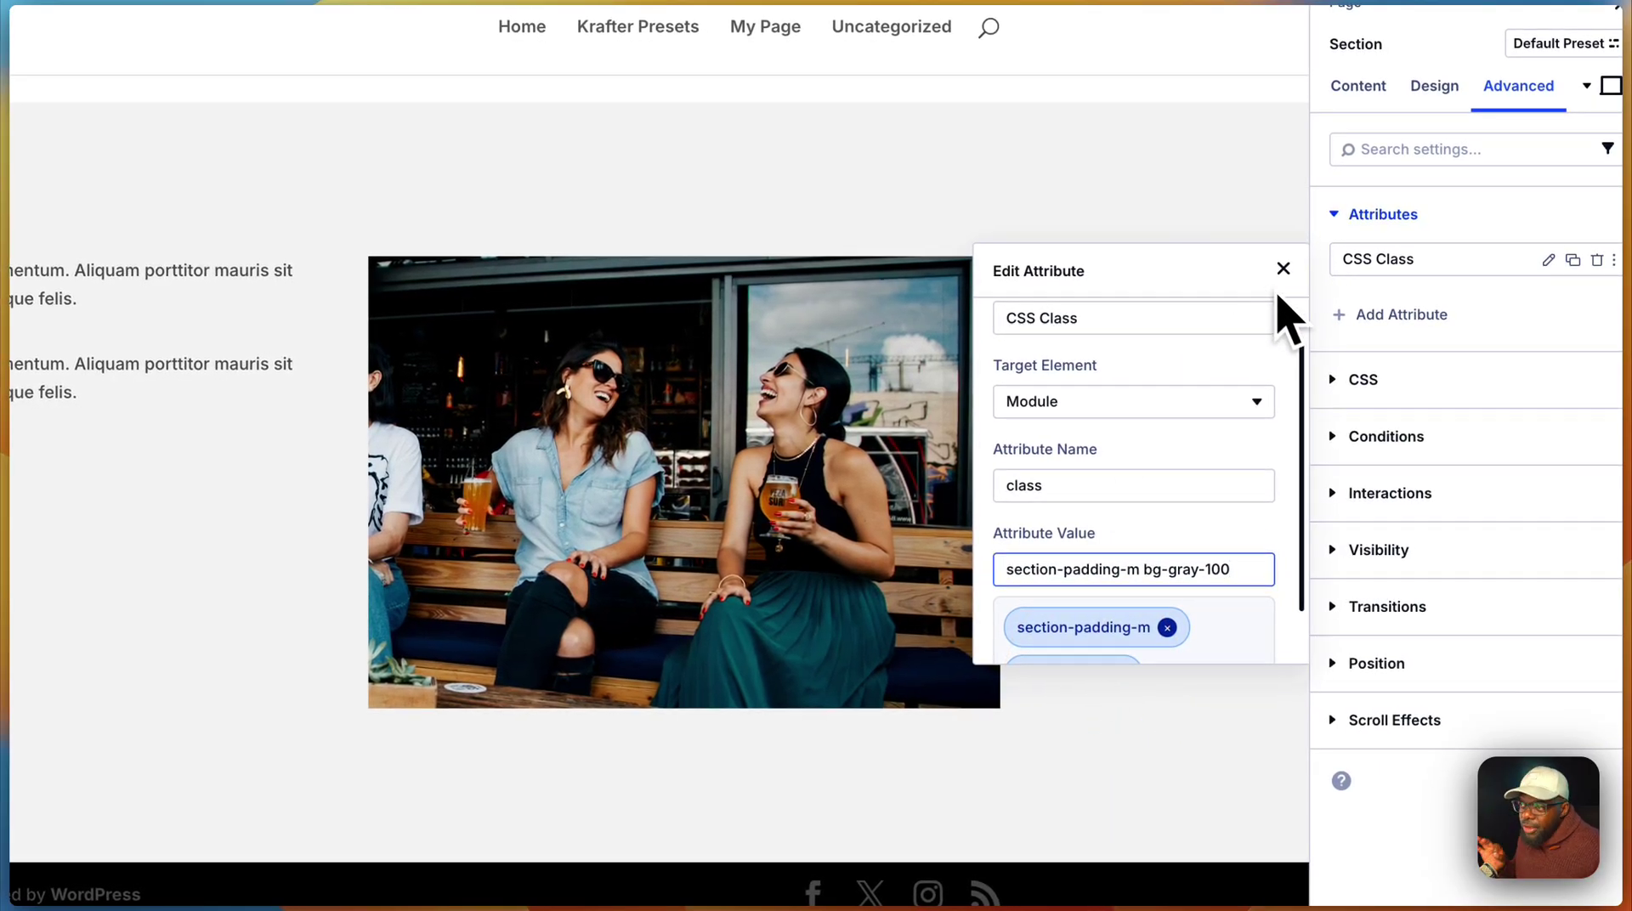
{"action": "left_click", "coordinate": [1282, 269]}
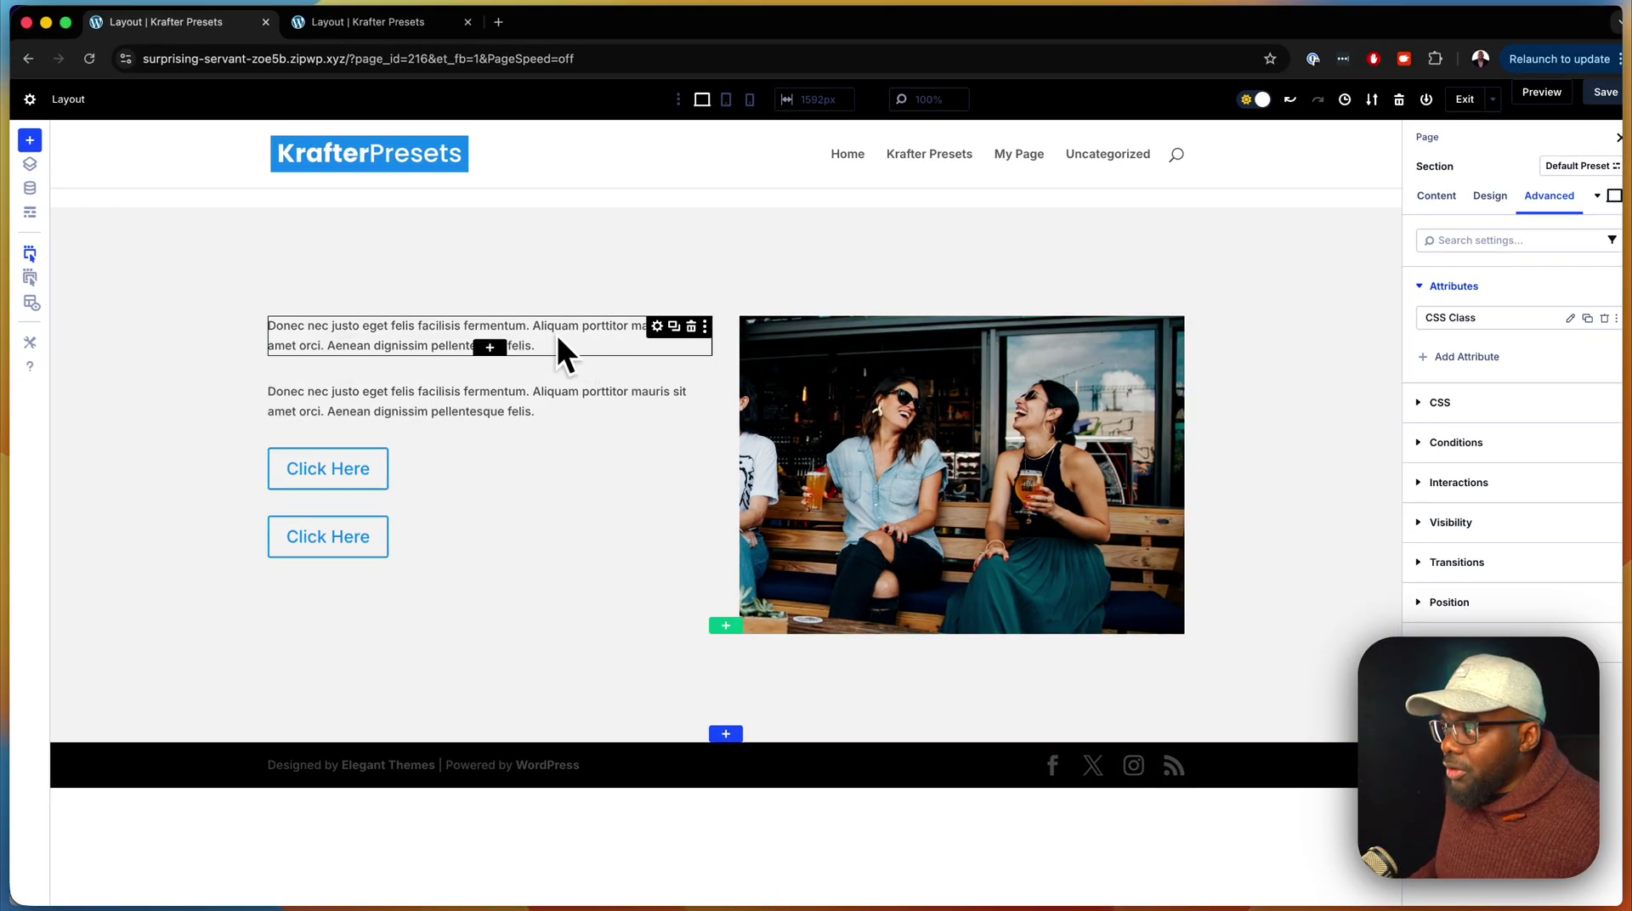
Shorten the first text module's body to "Donec nec justo eget felis facilisis fermentum.".
{"action": "left_click", "coordinate": [657, 327]}
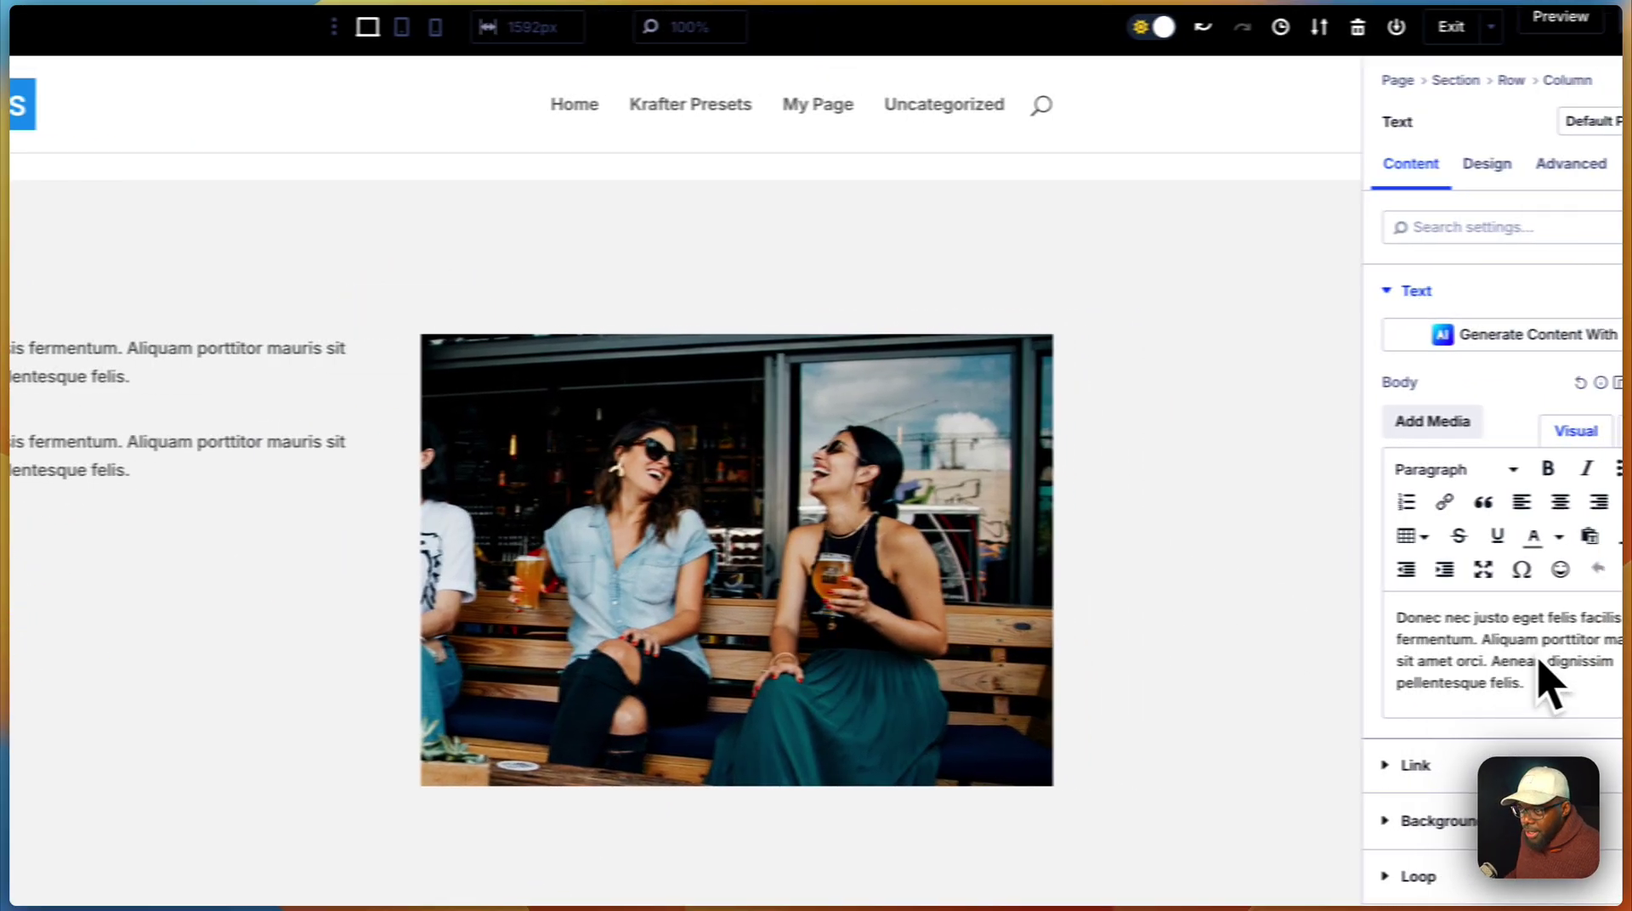
{"action": "left_click_drag", "start_coordinate": [1595, 639], "coordinate": [1631, 663]}
{"action": "left_click_drag", "start_coordinate": [1487, 682], "coordinate": [1488, 696]}
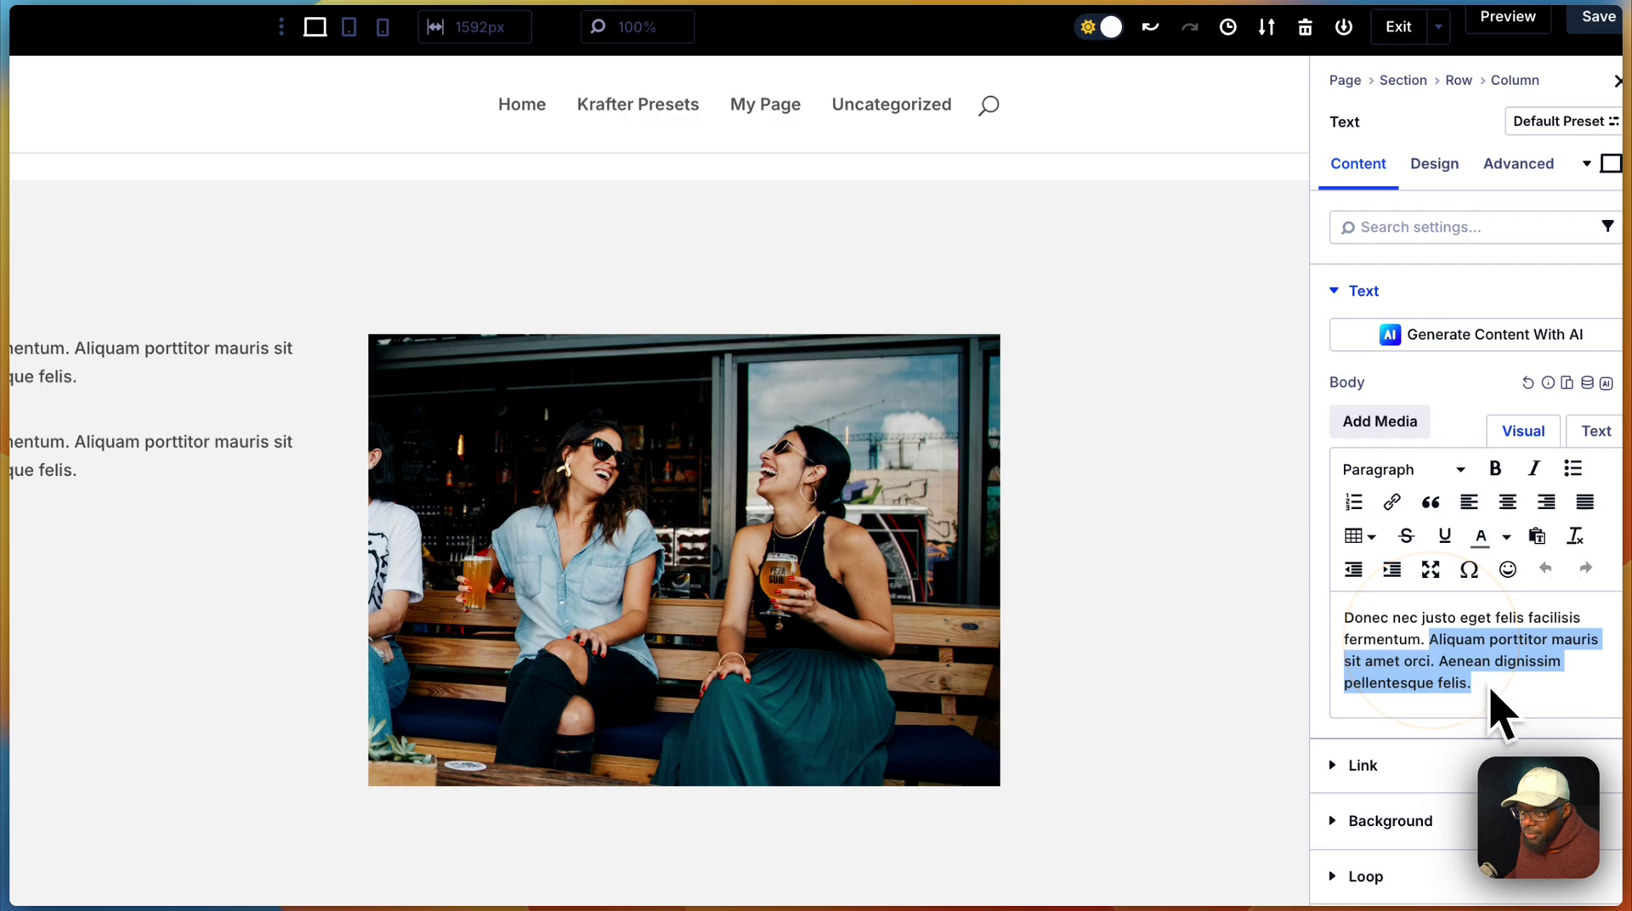
{"action": "key", "text": "BackSpace"}
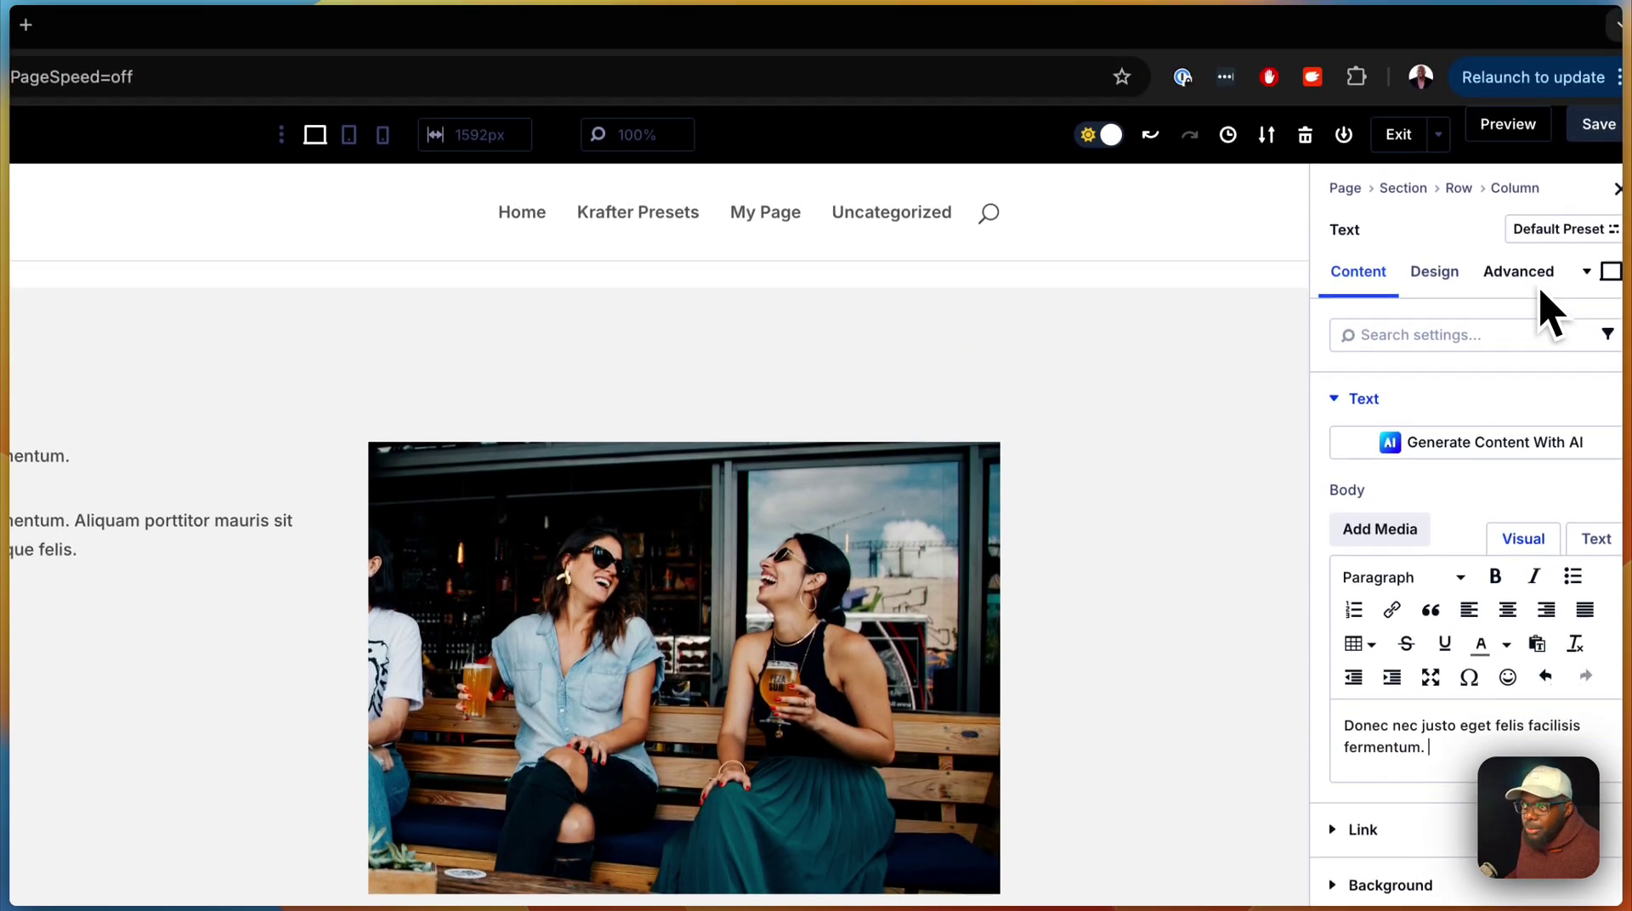
Add a custom attribute to the first text module with the admin label "CSS Class" and the attribute name "class".
{"action": "left_click", "coordinate": [1540, 180]}
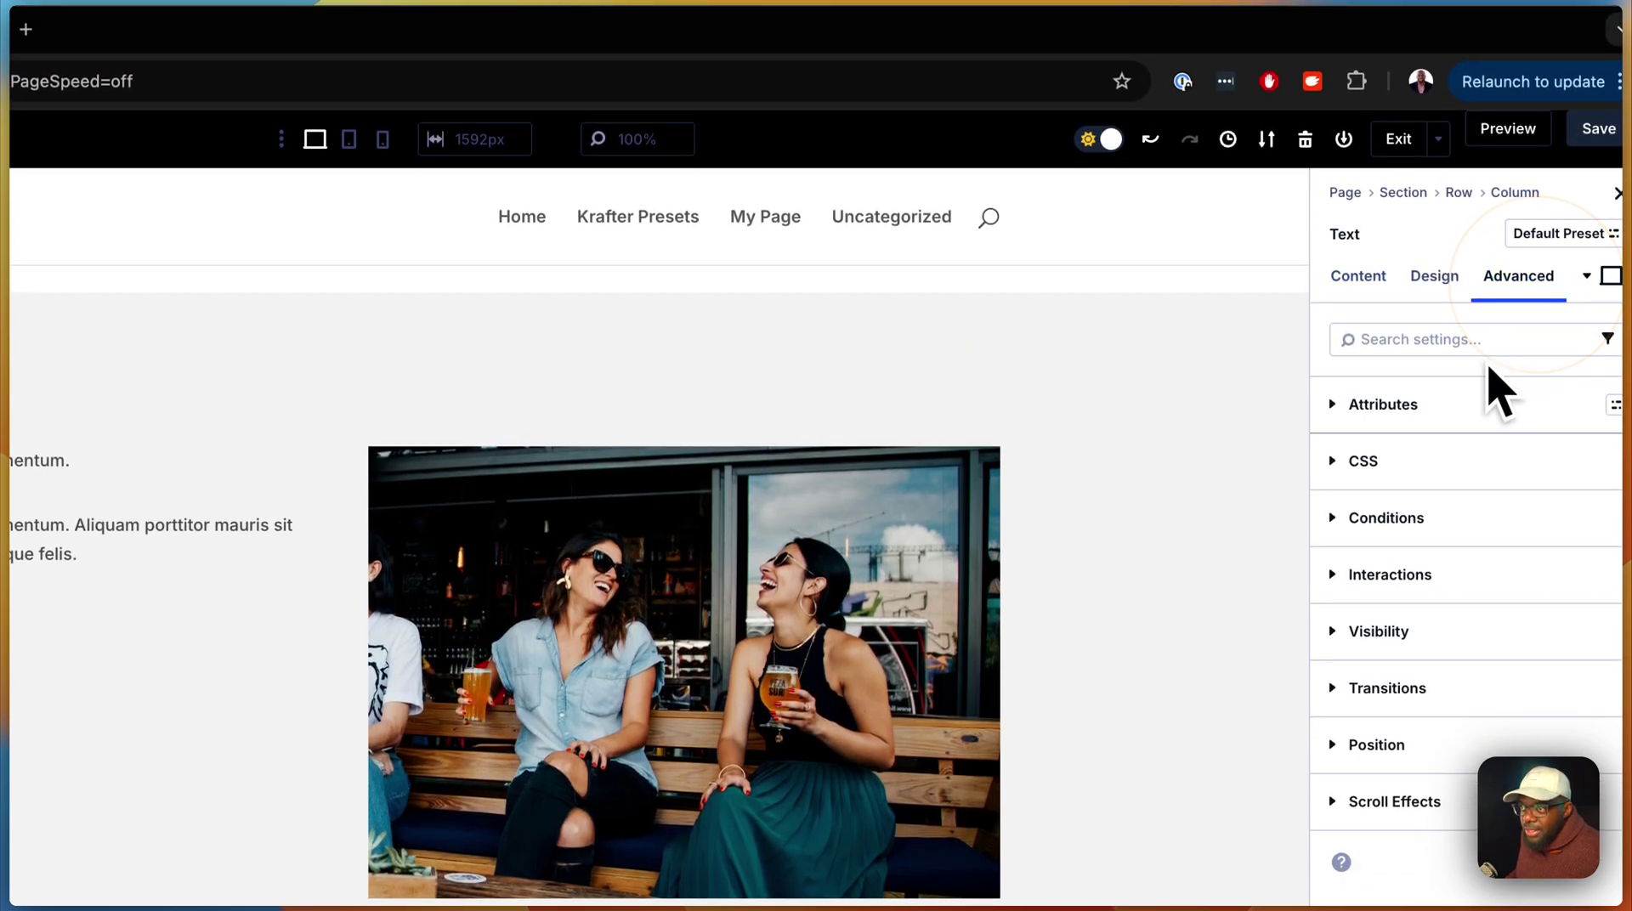
{"action": "left_click", "coordinate": [1455, 408]}
{"action": "left_click", "coordinate": [1411, 469]}
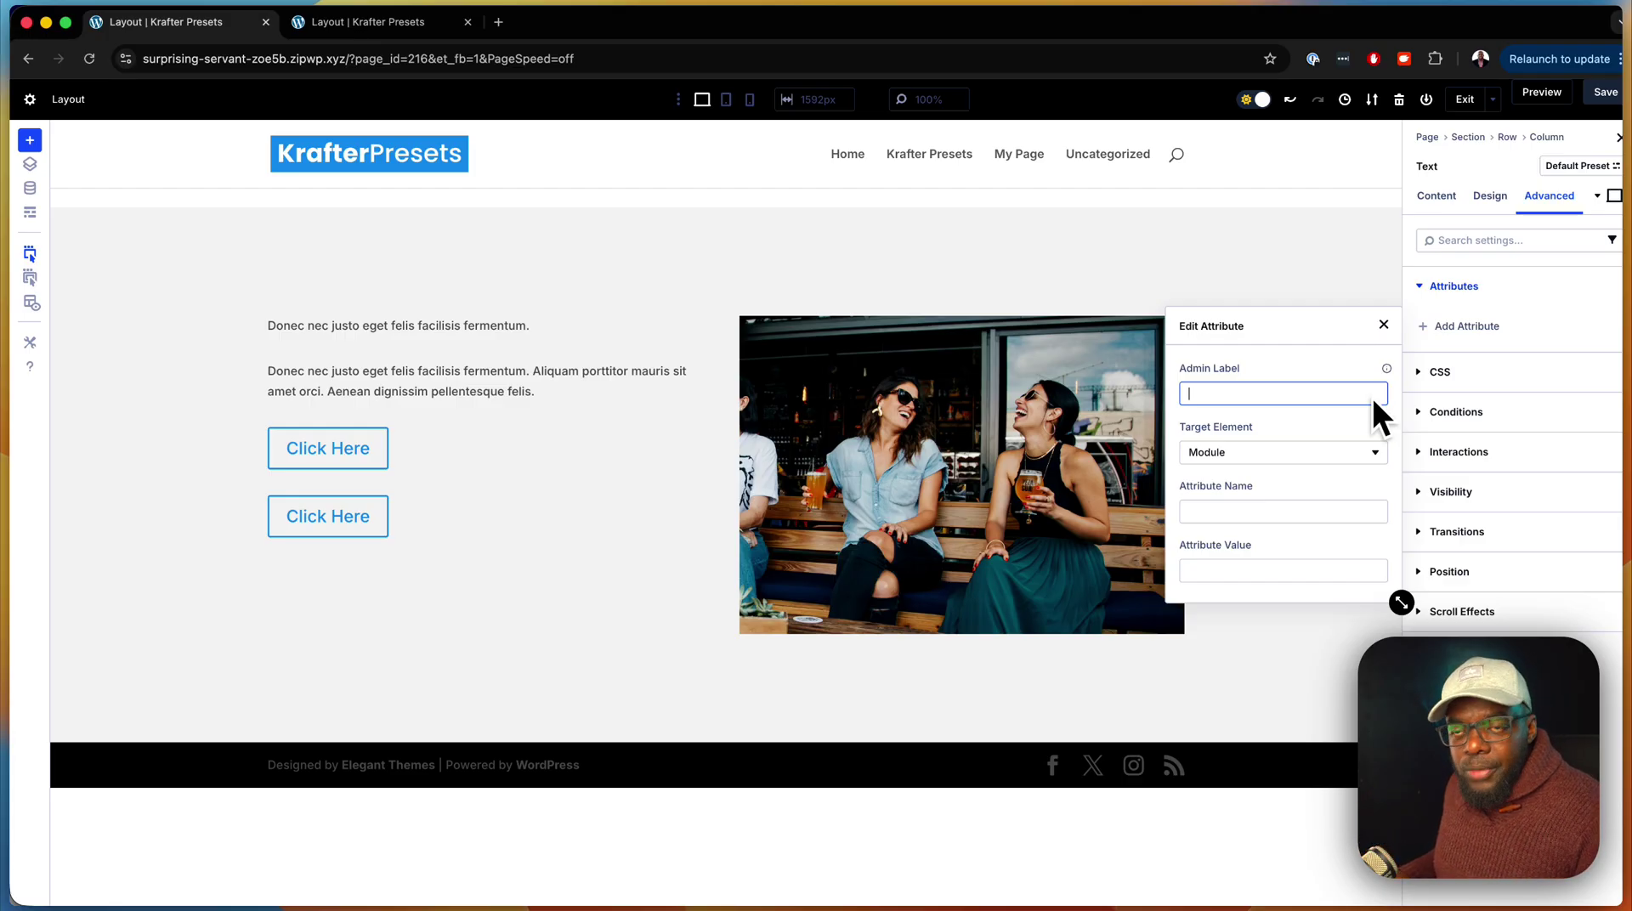
{"action": "type", "text": "CSS"}
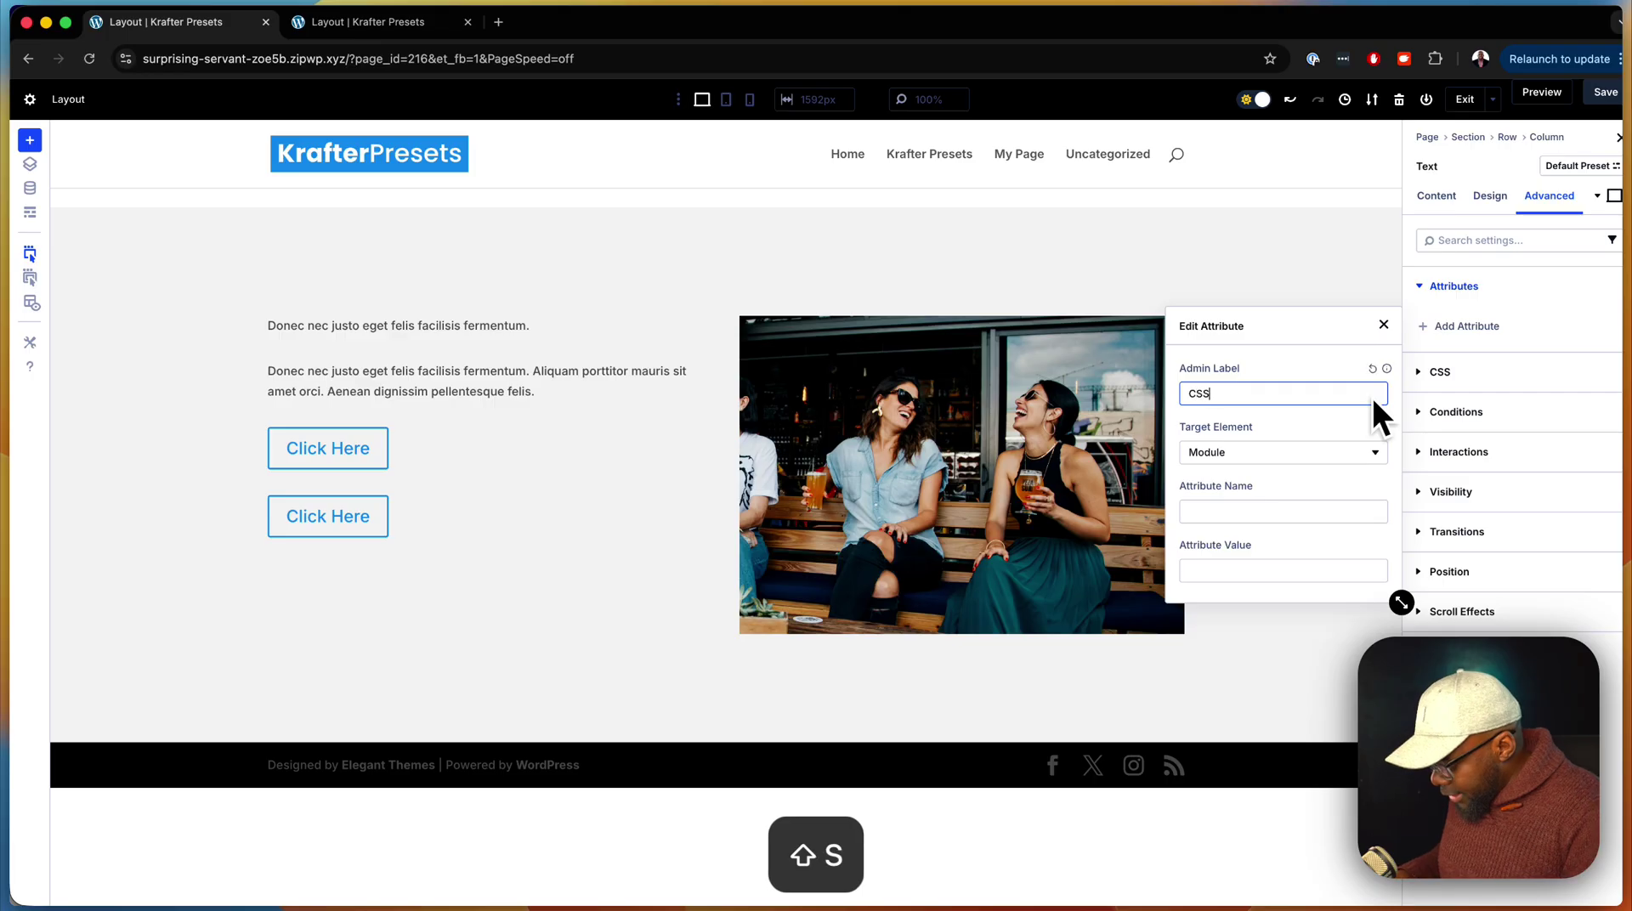
{"action": "type", "text": " Class"}
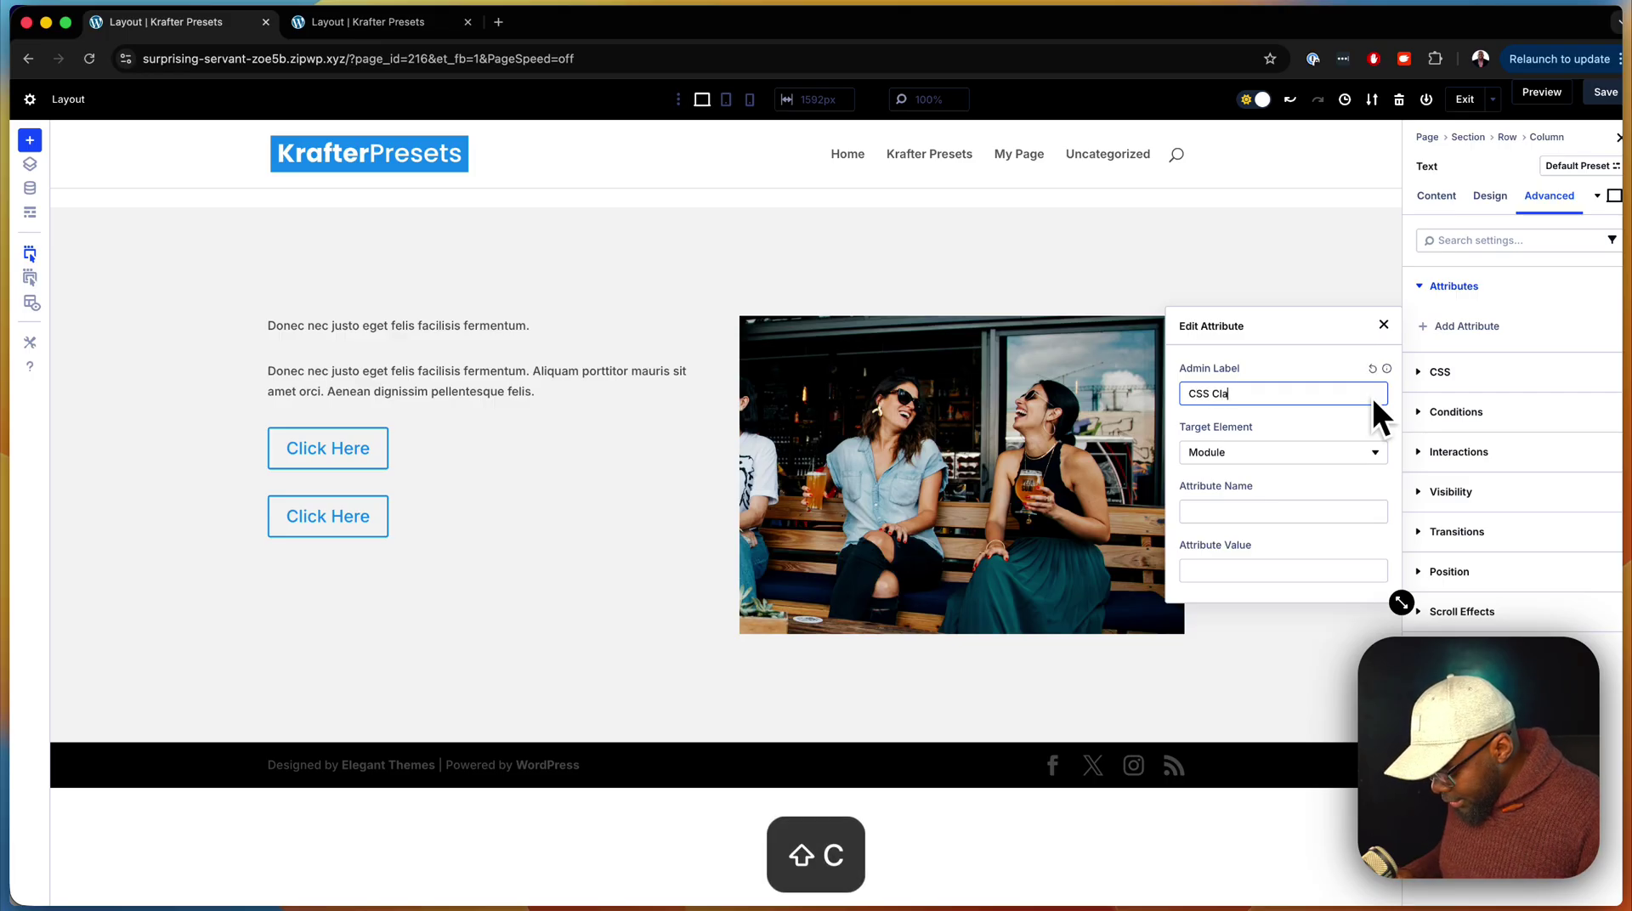
{"action": "left_click", "coordinate": [1341, 513]}
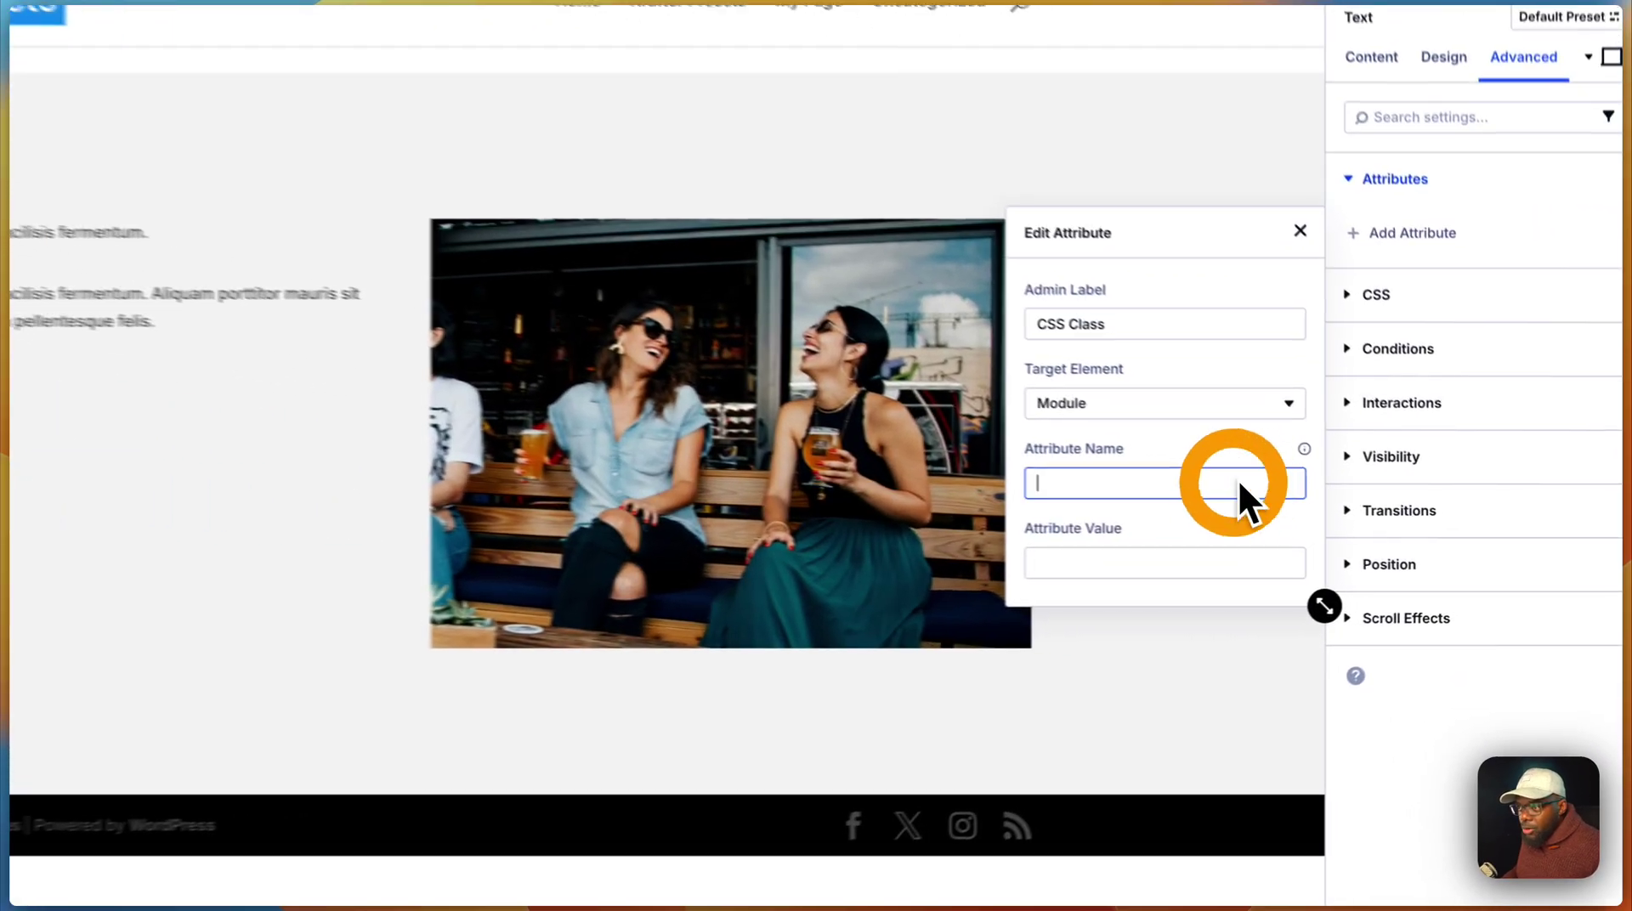
{"action": "type", "text": "class"}
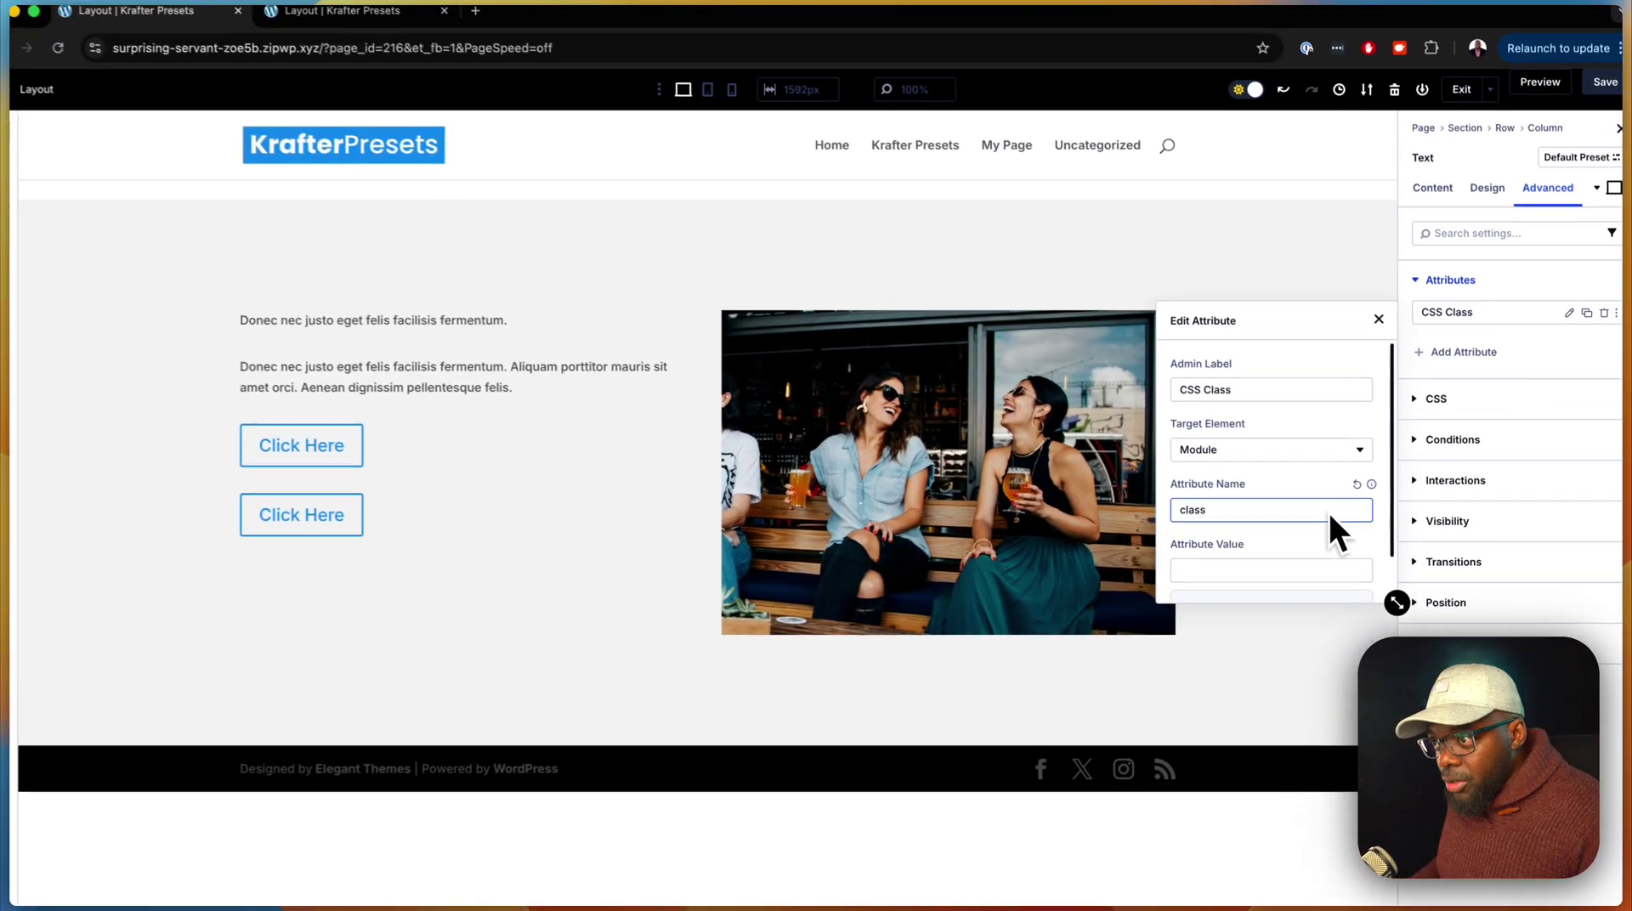
Try sk-heading-6xl as the first text module's class attribute value and change it to sk-heading-5xl.
{"action": "left_click", "coordinate": [1331, 520]}
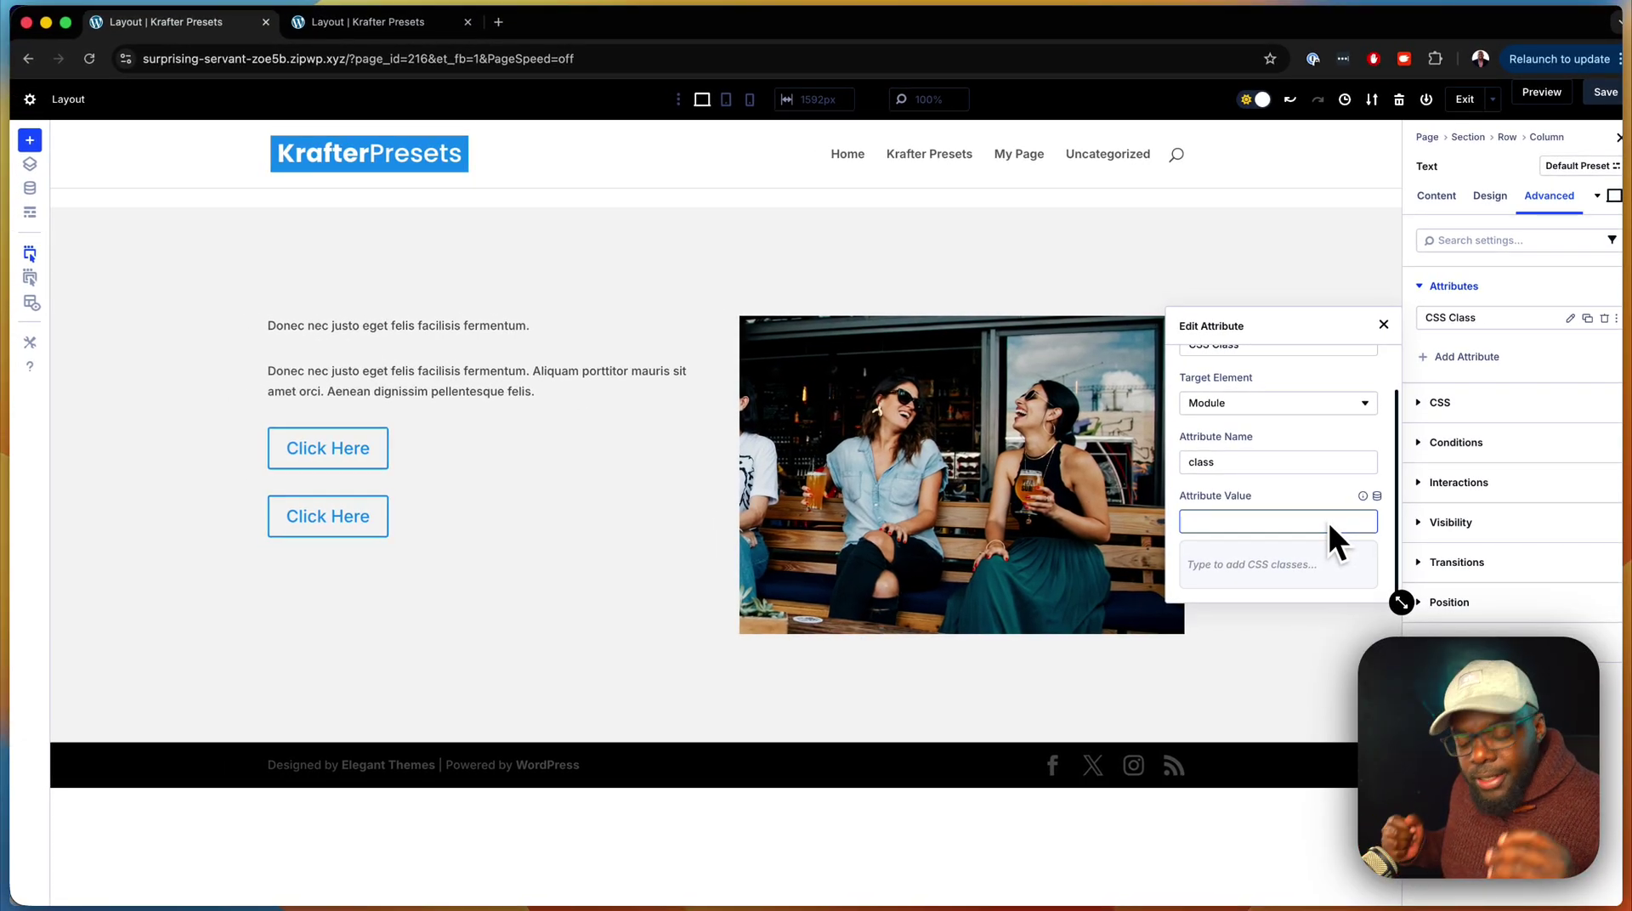
{"action": "type", "text": "hea"}
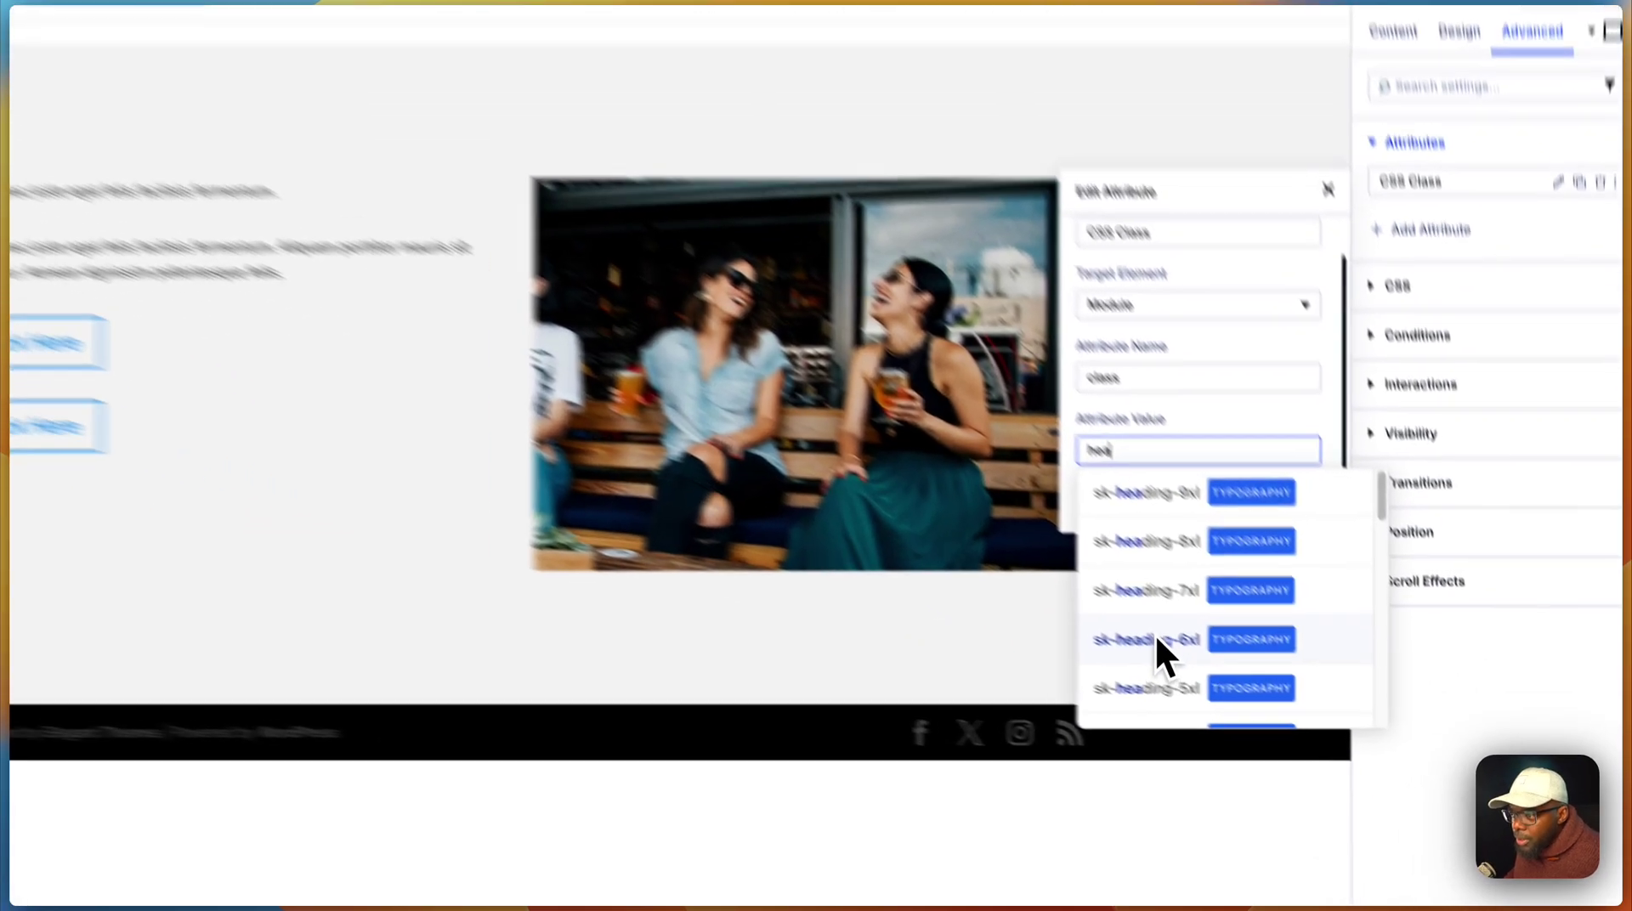
{"action": "left_click", "coordinate": [1248, 686]}
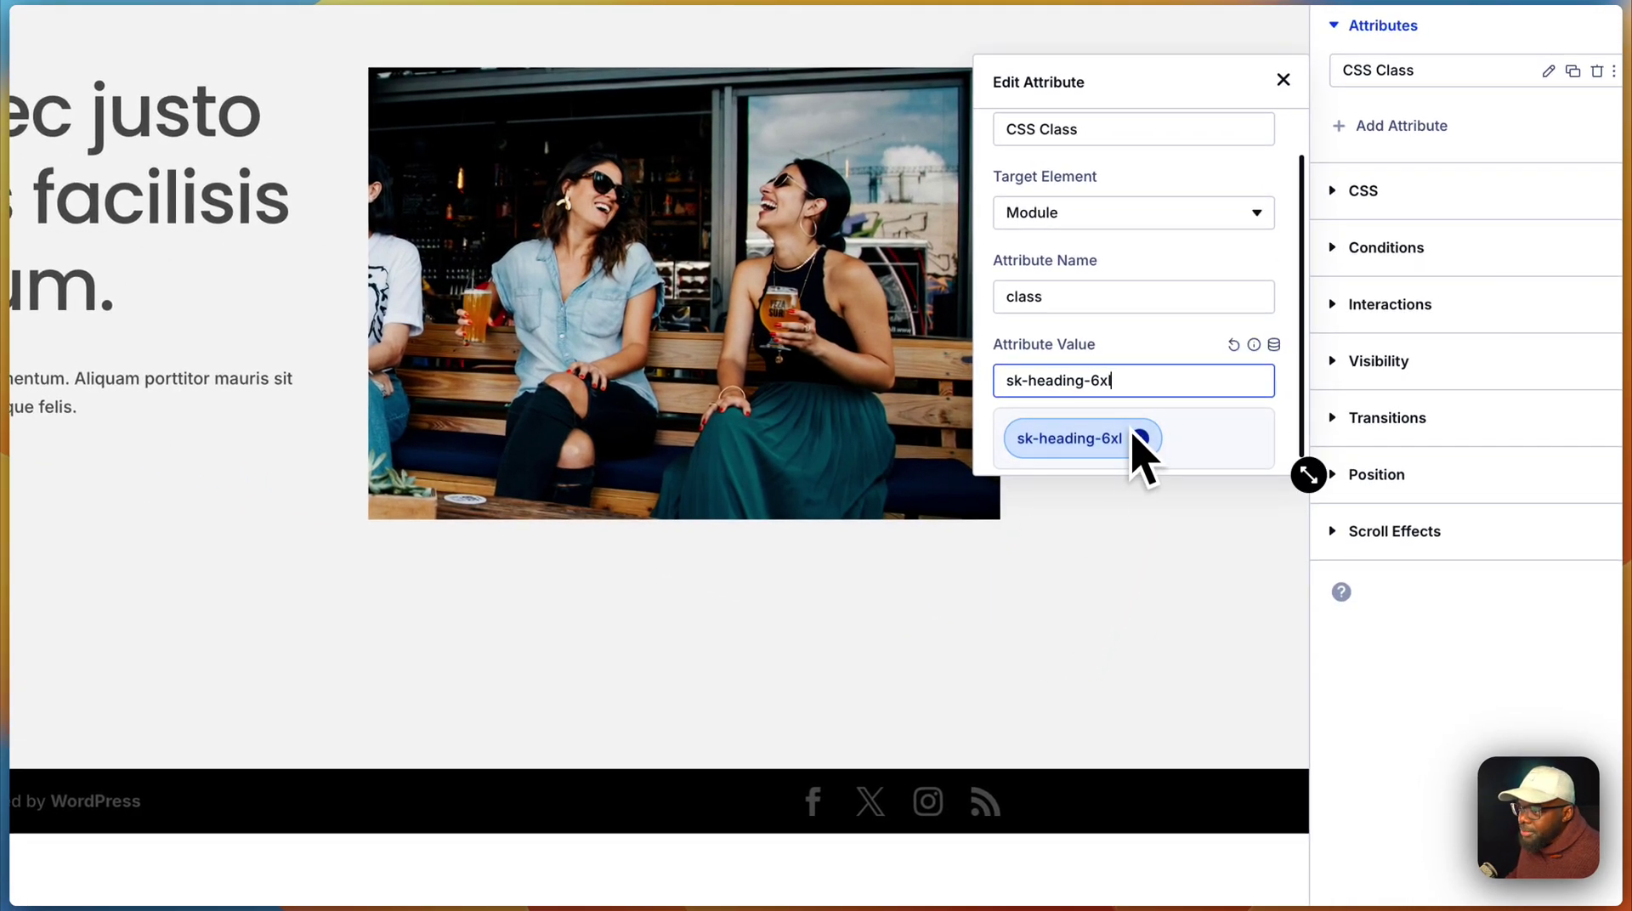
{"action": "left_click", "coordinate": [1099, 393]}
{"action": "key", "text": "BackSpace"}
{"action": "type", "text": "5"}
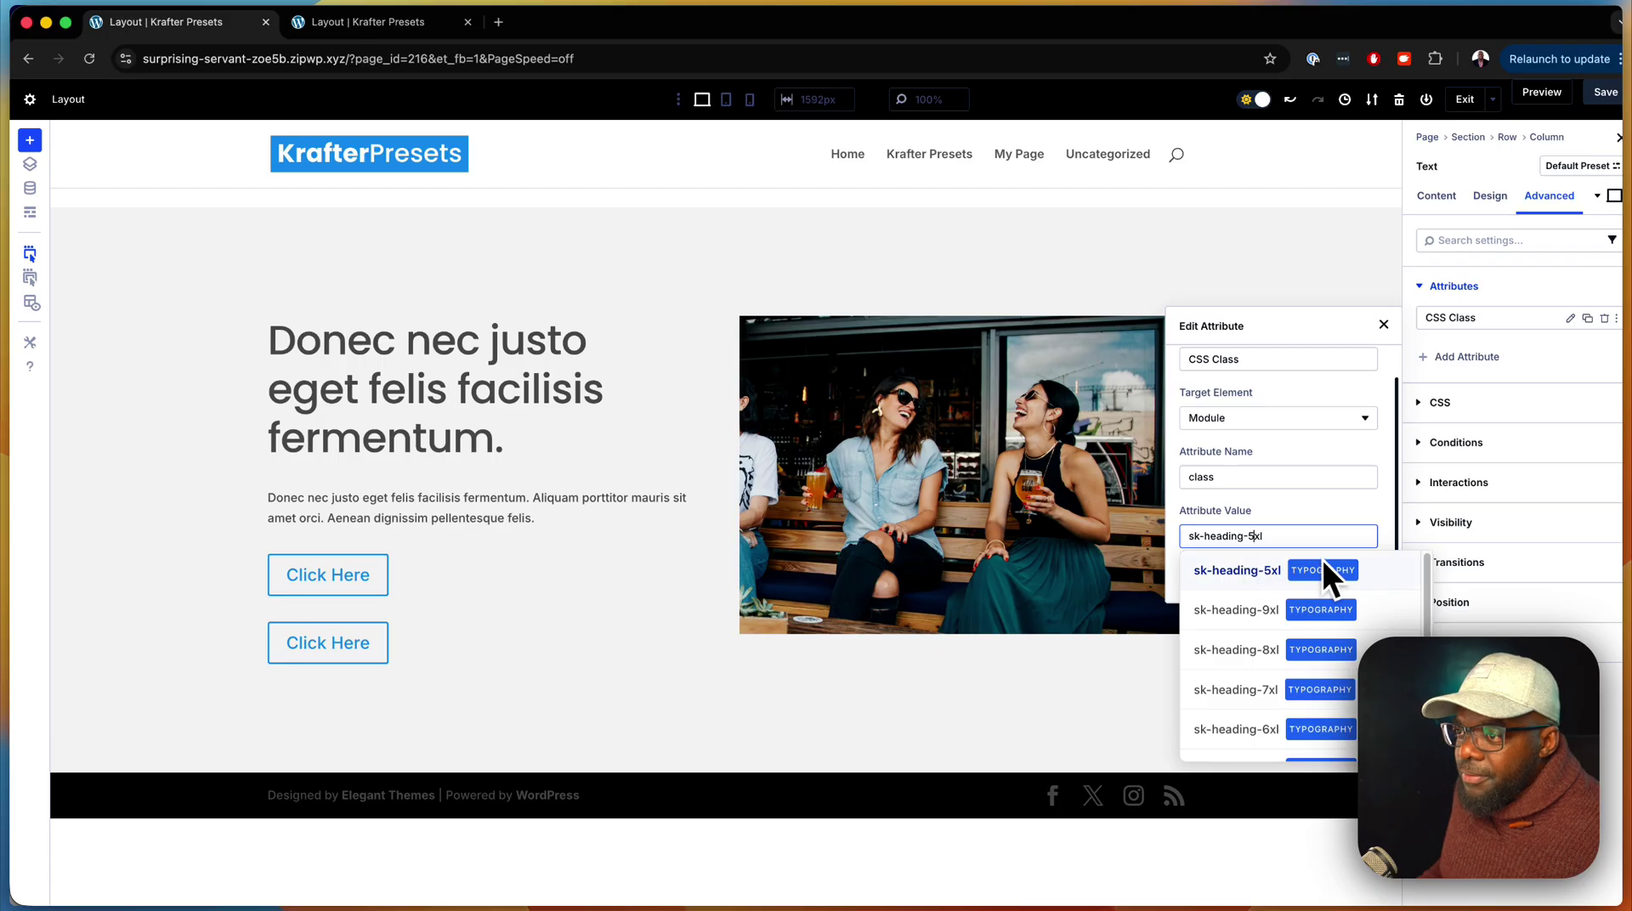
Append the font-700 class to the first text module's attribute value.
{"action": "left_click", "coordinate": [1294, 536]}
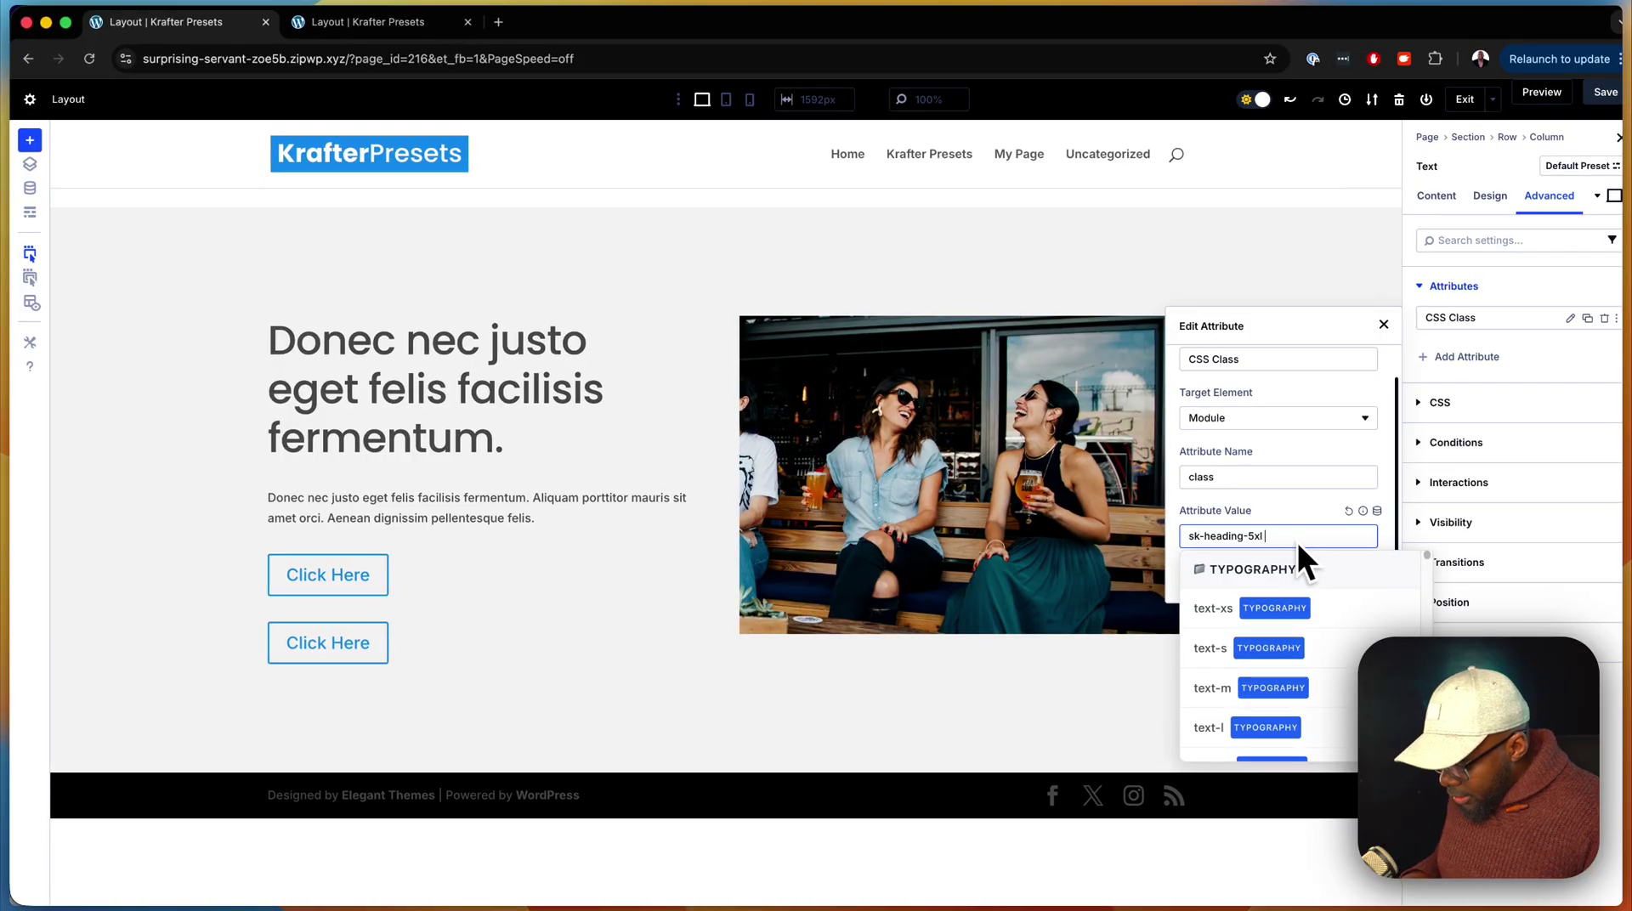
{"action": "type", "text": "700"}
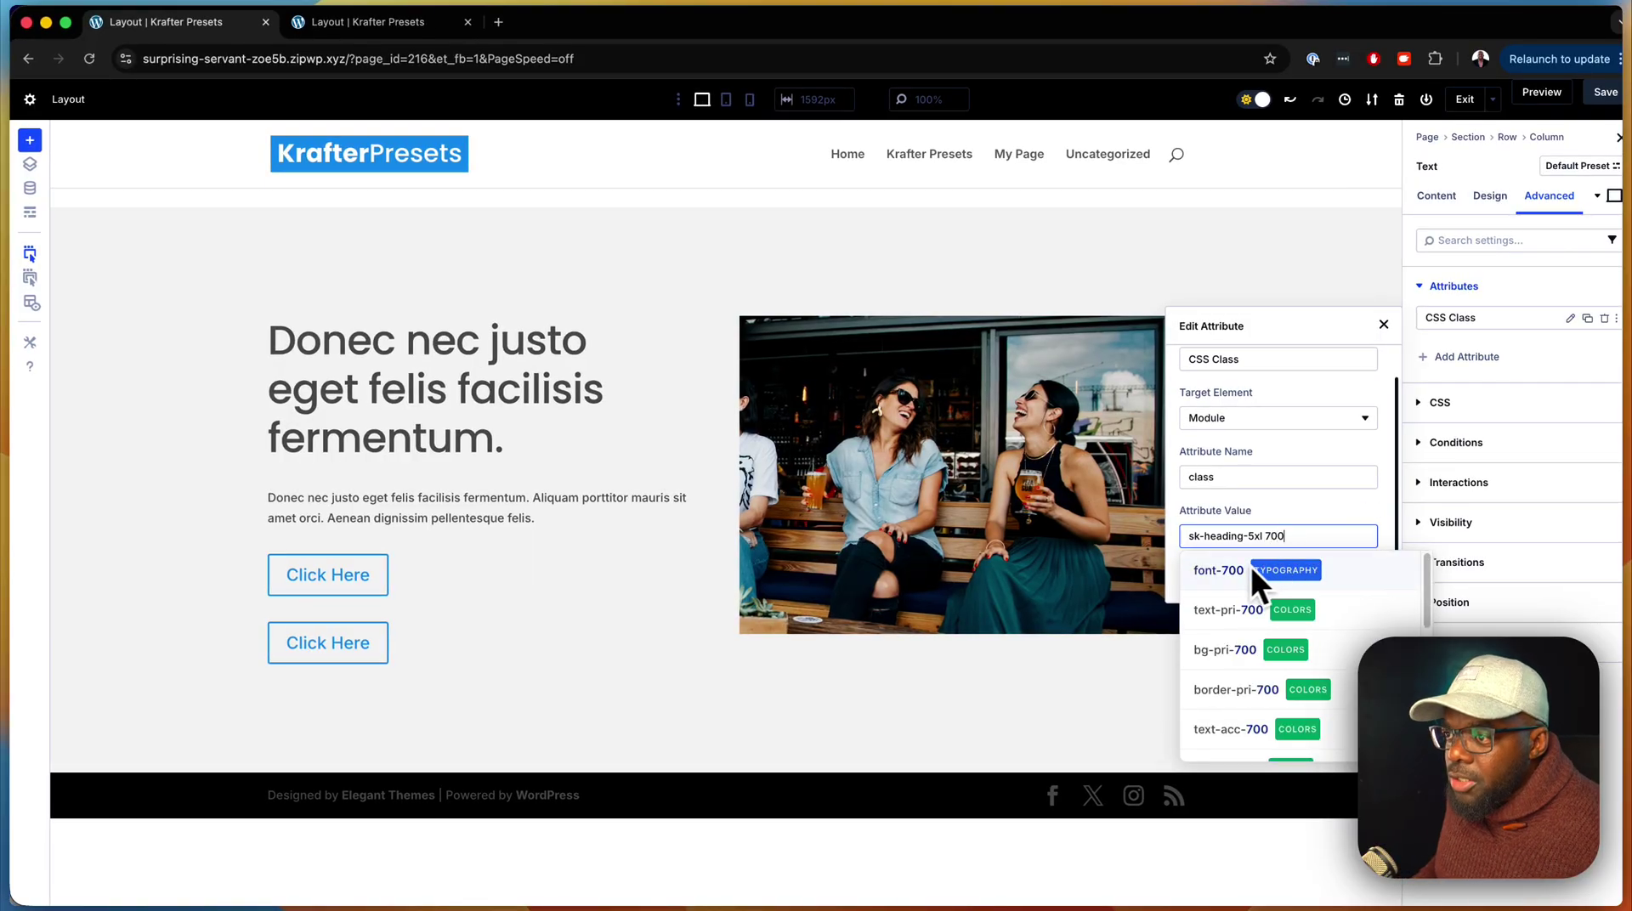
{"action": "left_click", "coordinate": [1231, 572]}
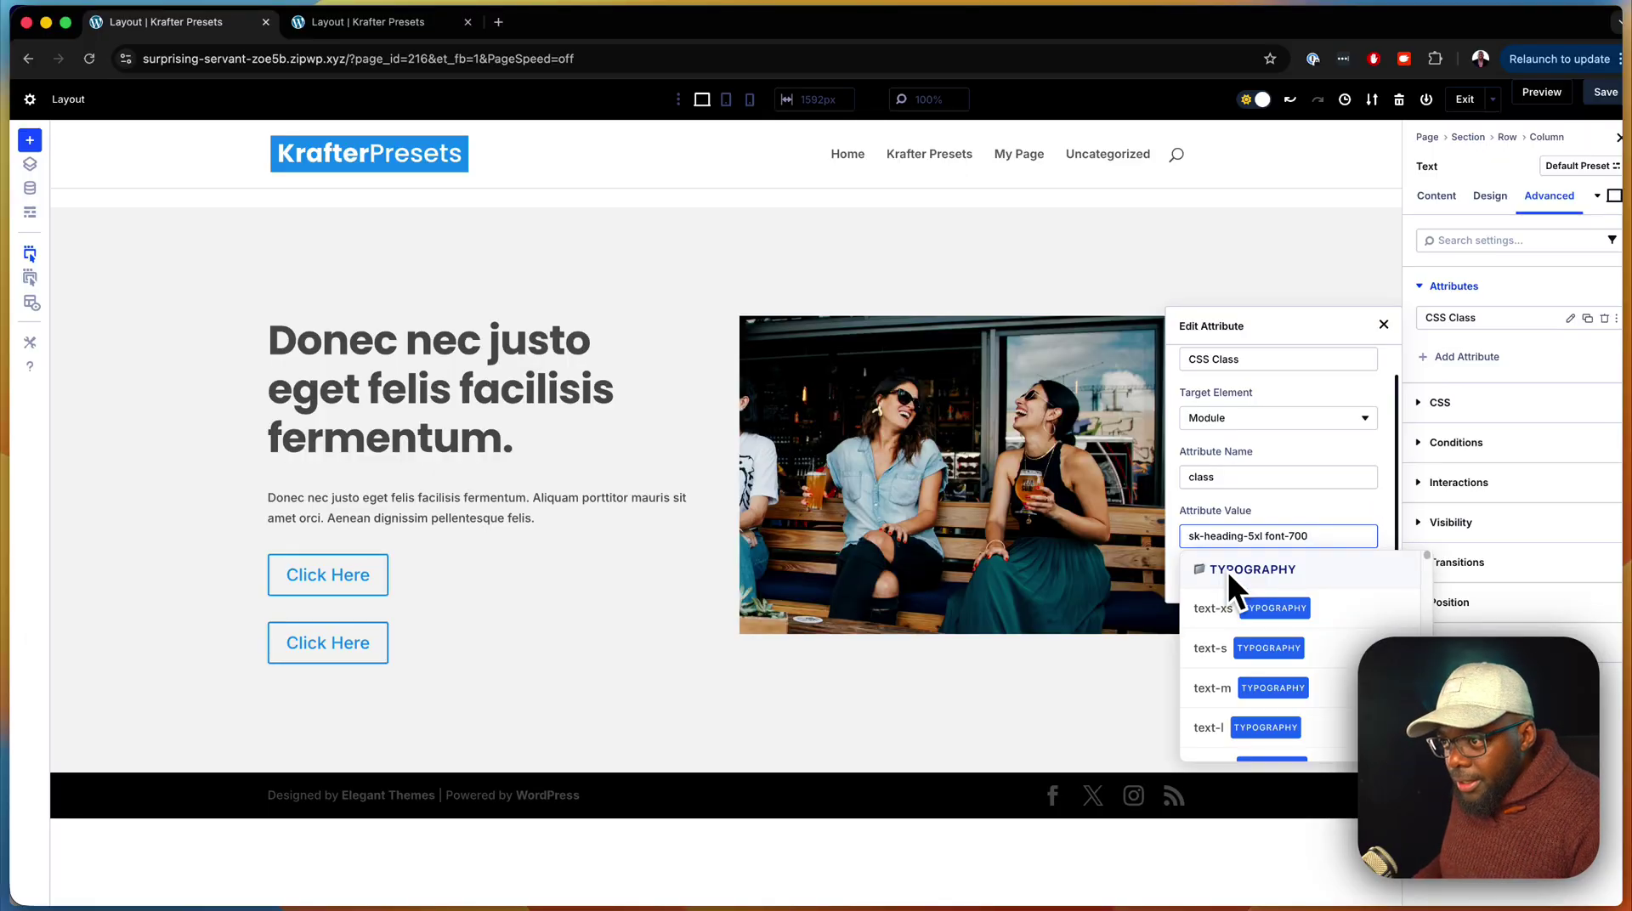
Append the text-gray-700 class to the first text module's attribute value and close the attribute editor.
{"action": "type", "text": "gr"}
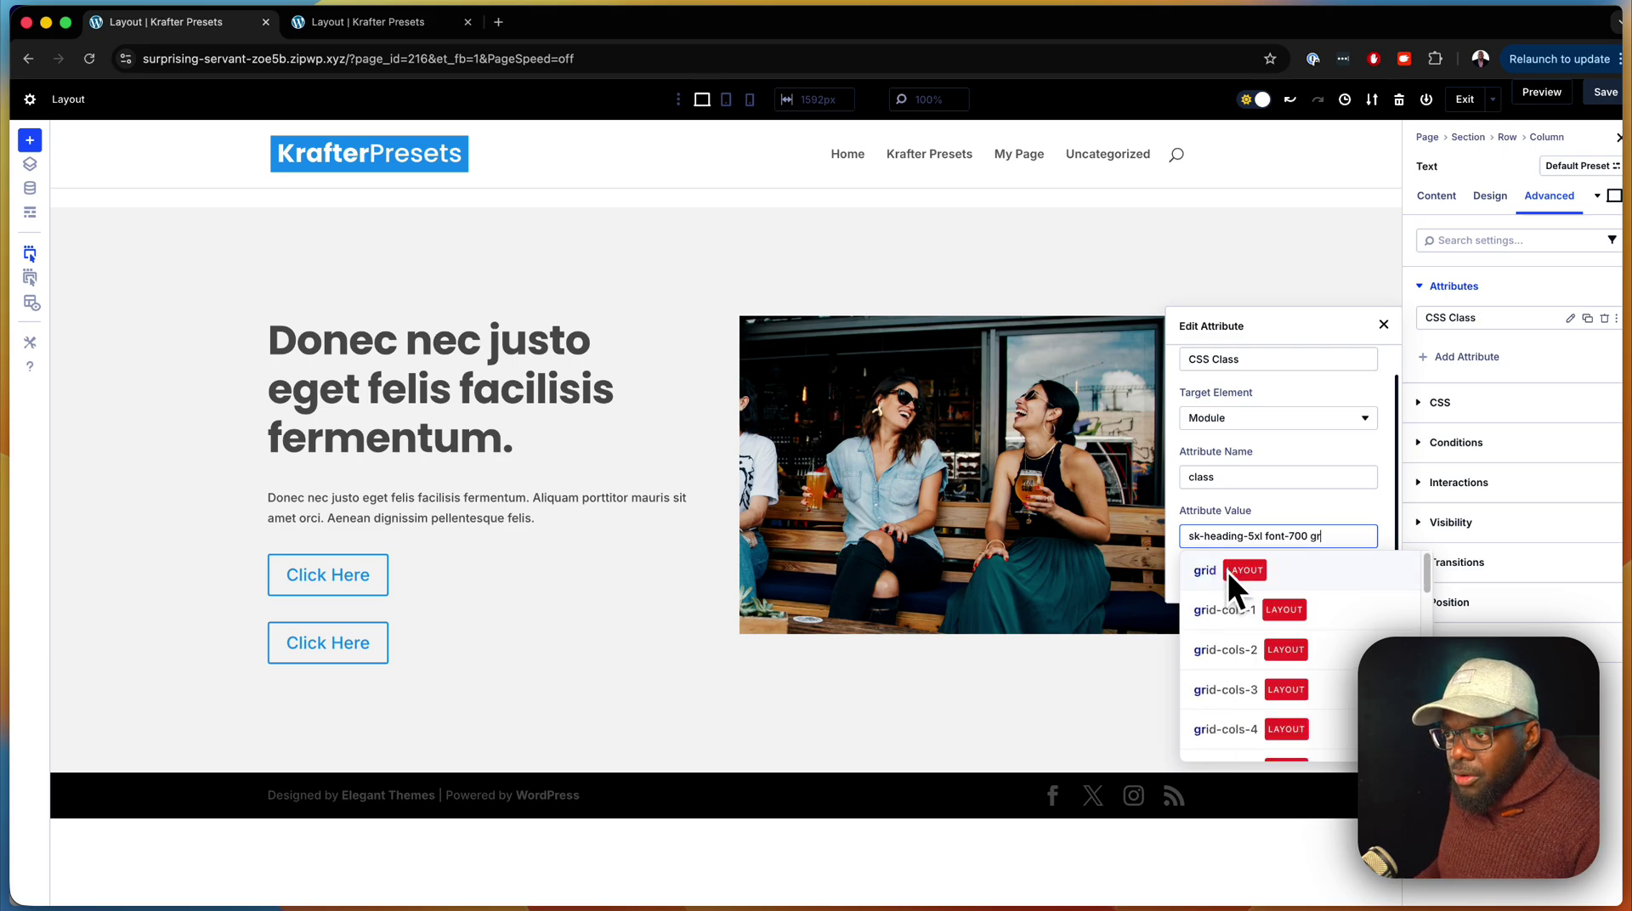
{"action": "type", "text": "ay"}
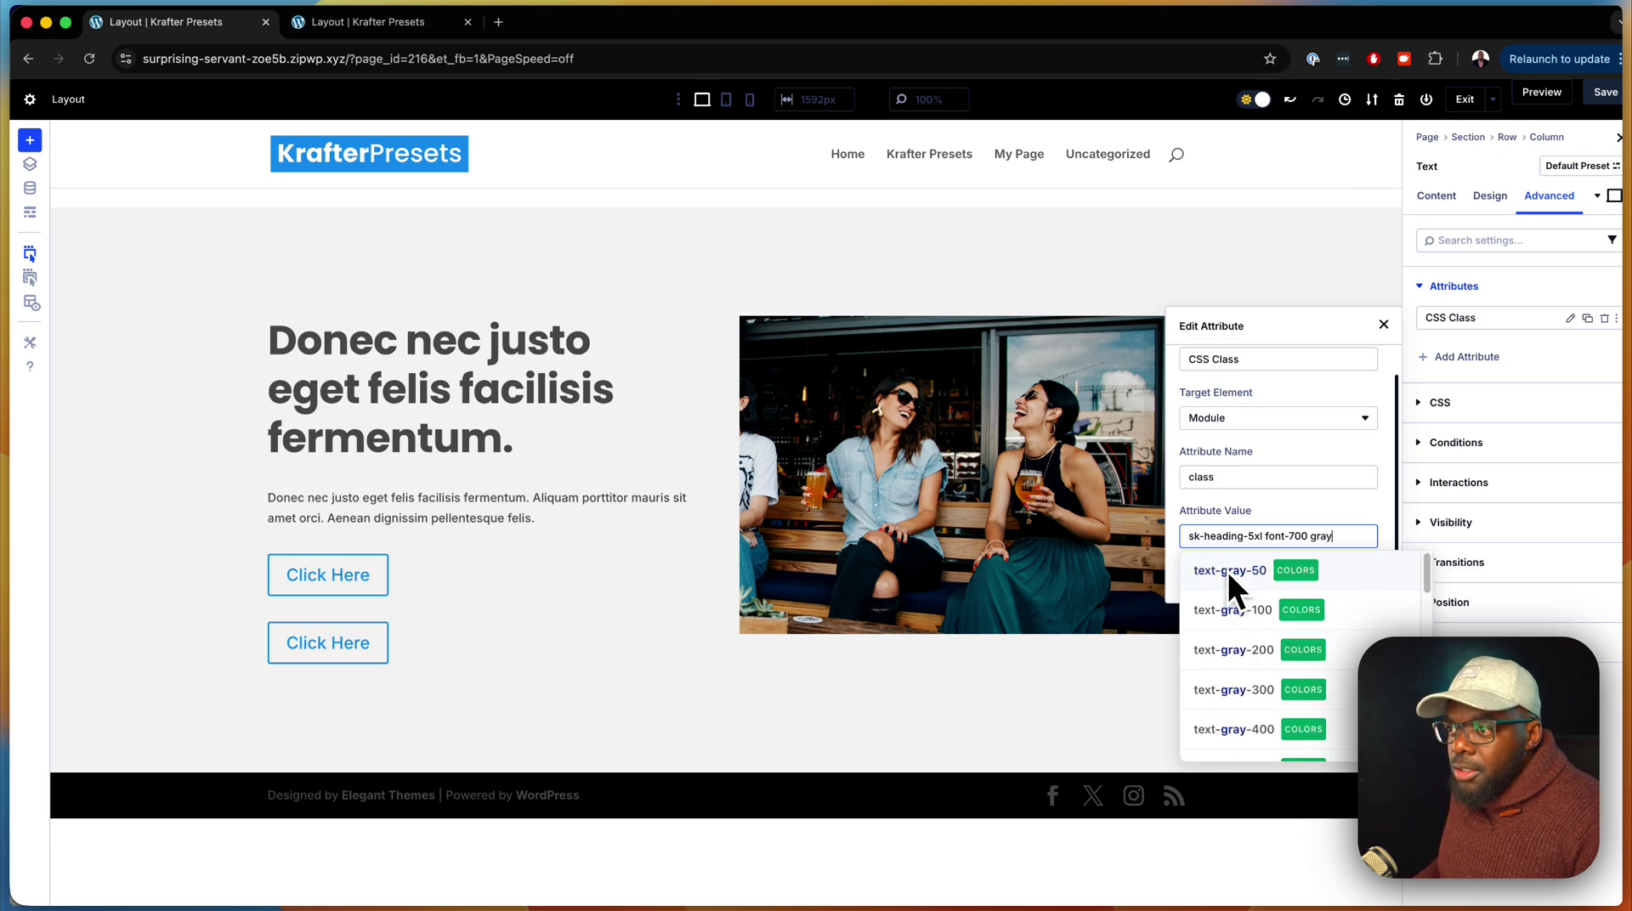
{"action": "scroll", "coordinate": [1212, 655], "scroll_direction": "down", "scroll_amount": 2}
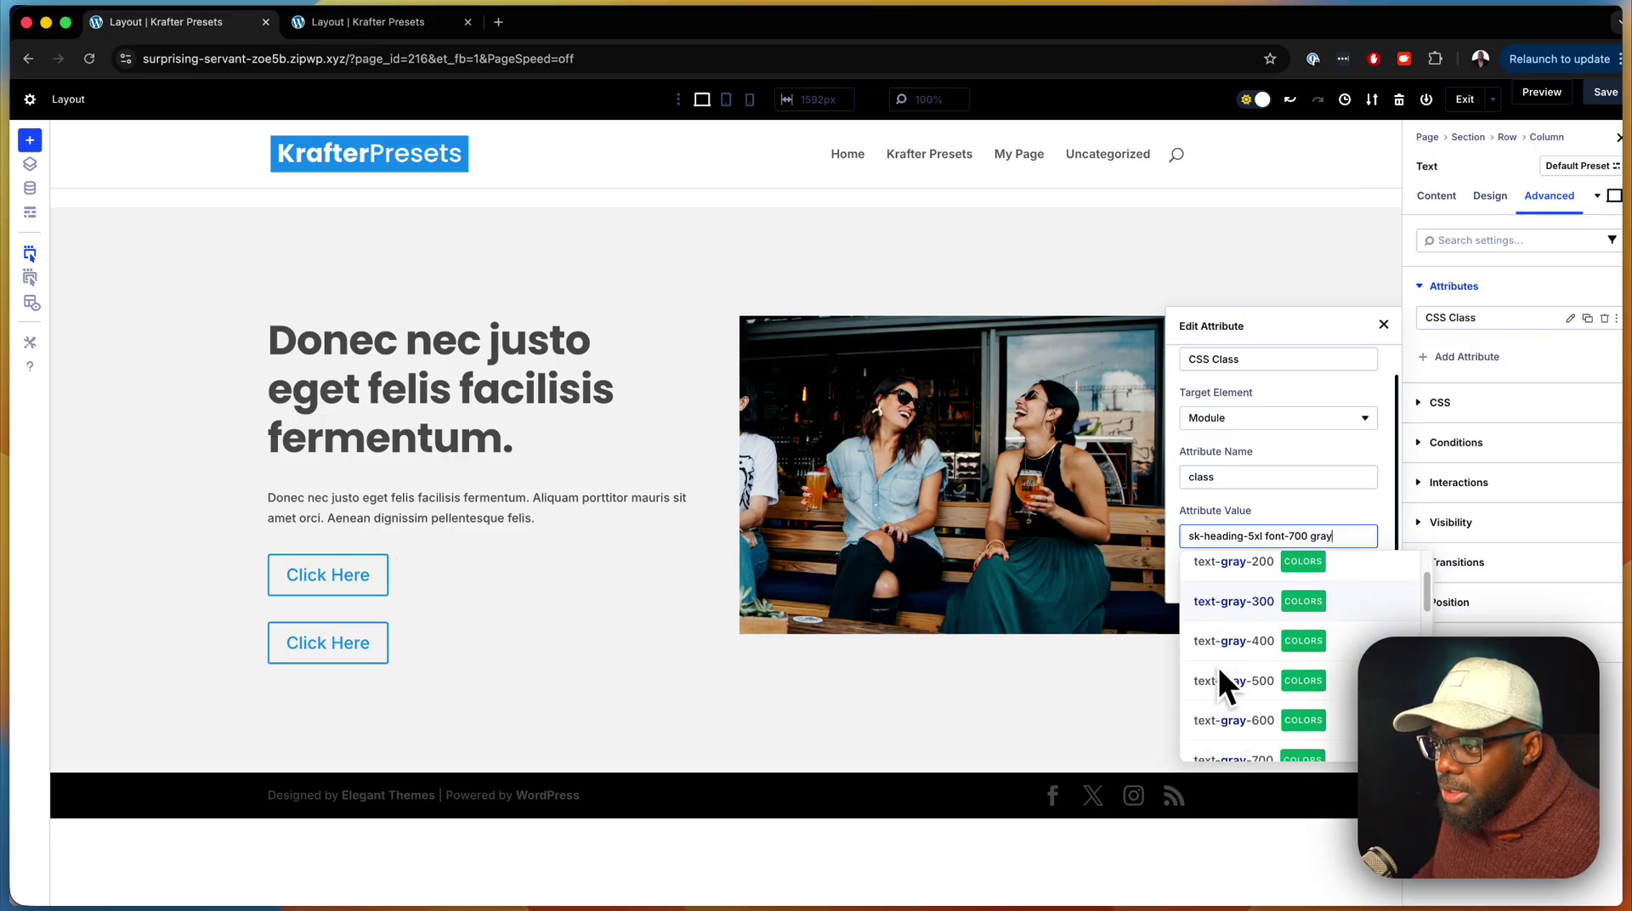
{"action": "scroll", "coordinate": [1218, 666], "scroll_direction": "down", "scroll_amount": 1}
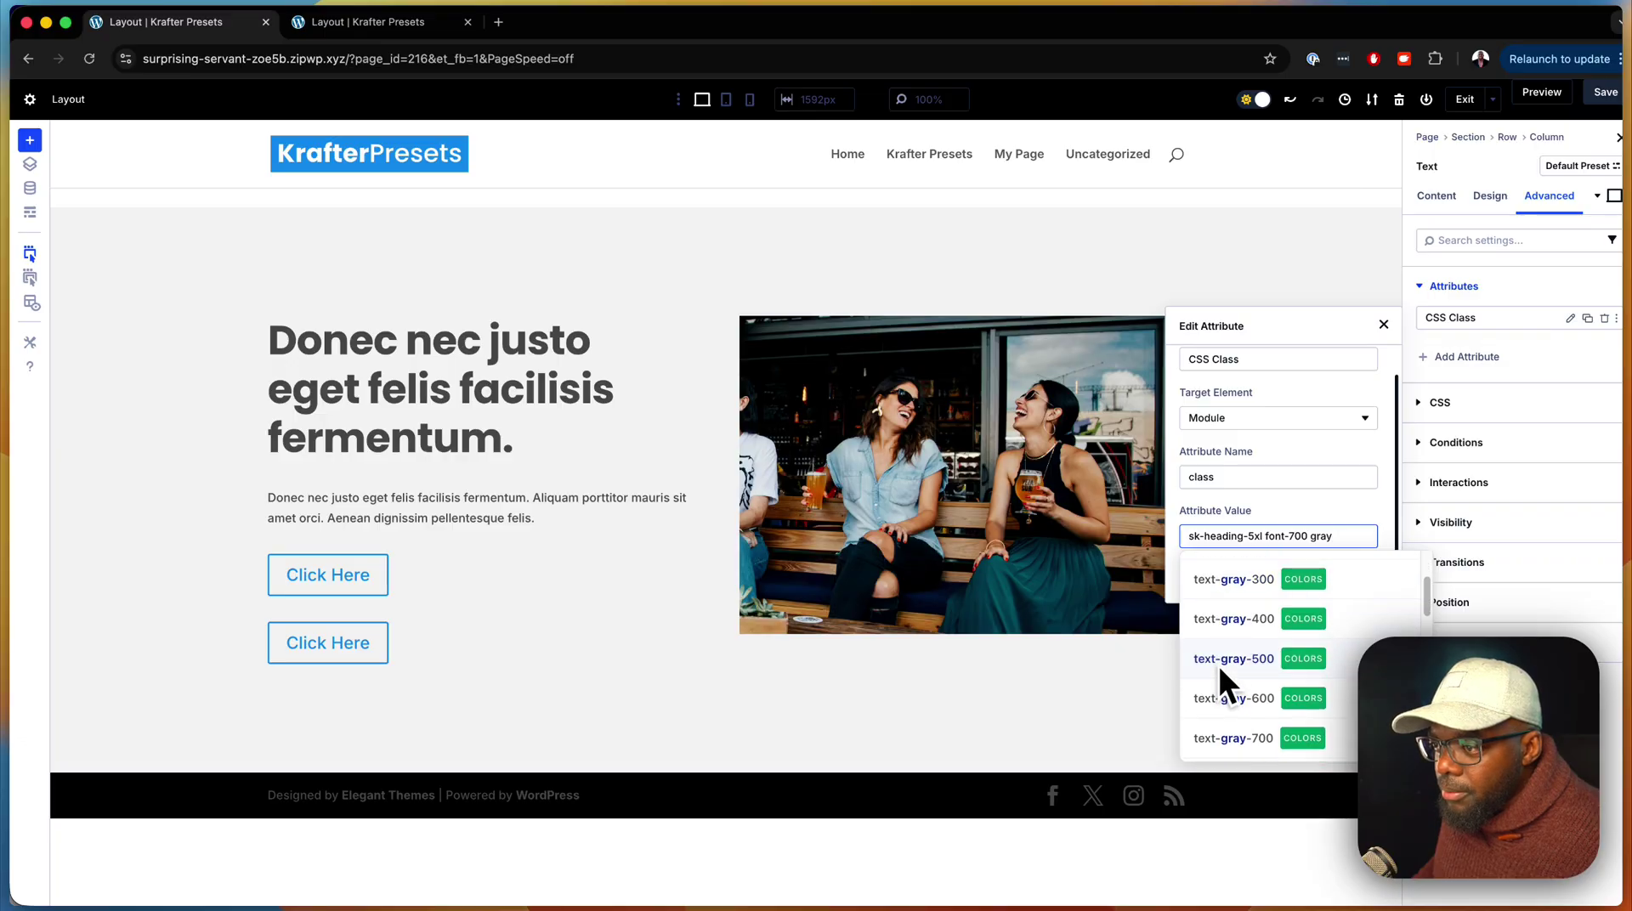
{"action": "left_click", "coordinate": [1255, 726]}
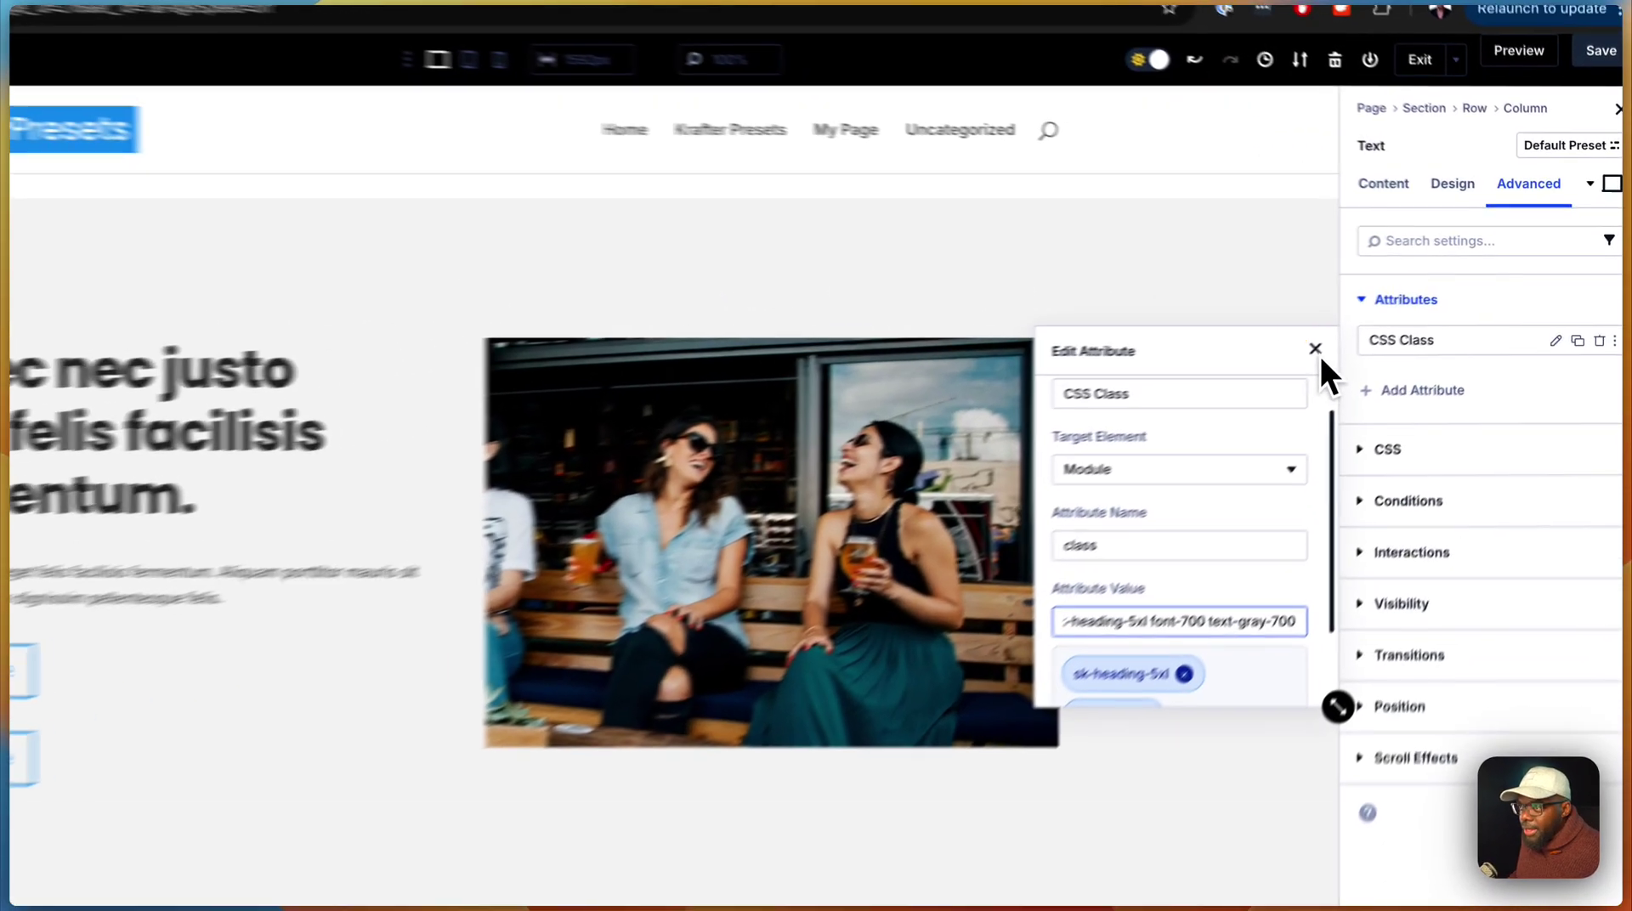
{"action": "left_click", "coordinate": [1384, 323]}
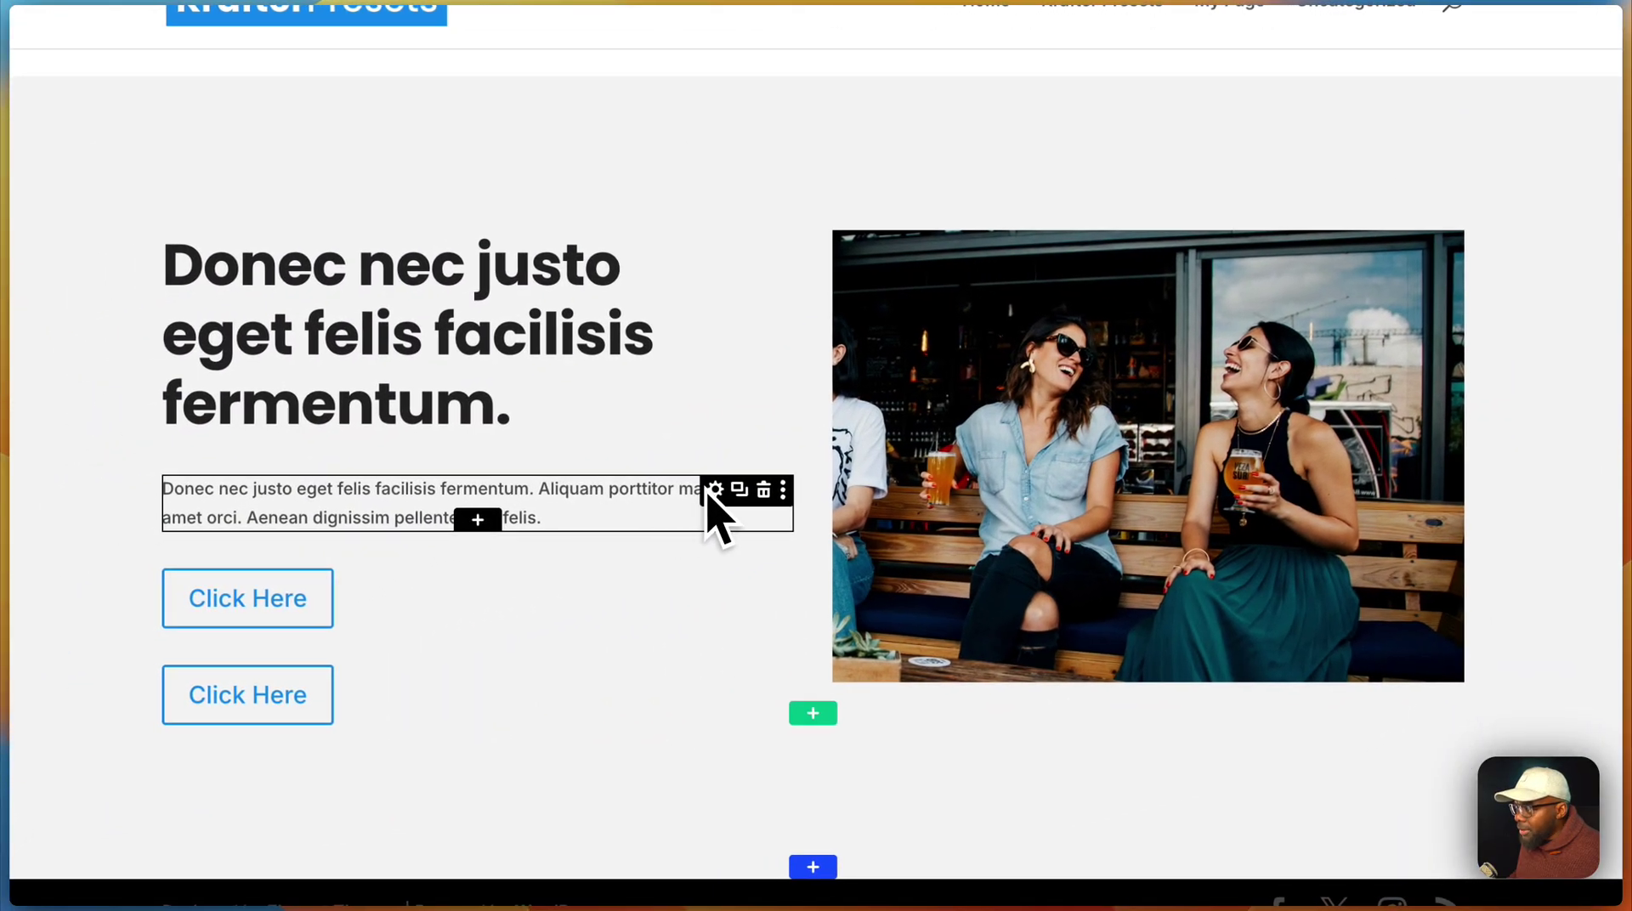
Add a custom attribute to the second text module with the admin label "CSS Class" and the attribute name "class".
{"action": "left_click", "coordinate": [714, 491]}
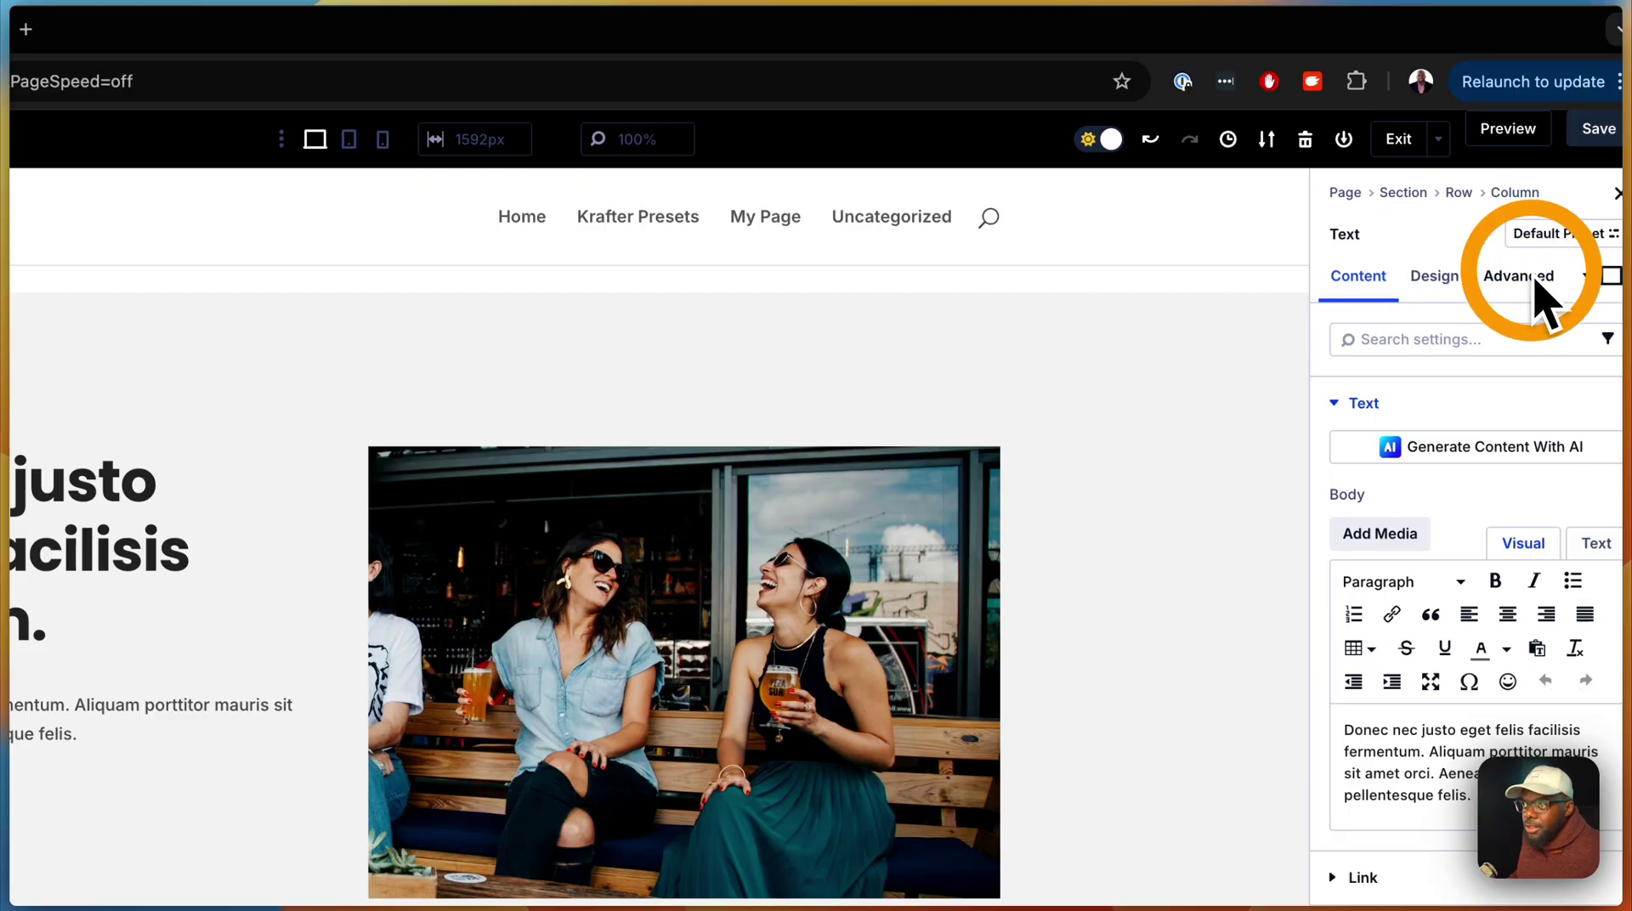
{"action": "left_click", "coordinate": [1519, 277]}
{"action": "left_click", "coordinate": [1453, 399]}
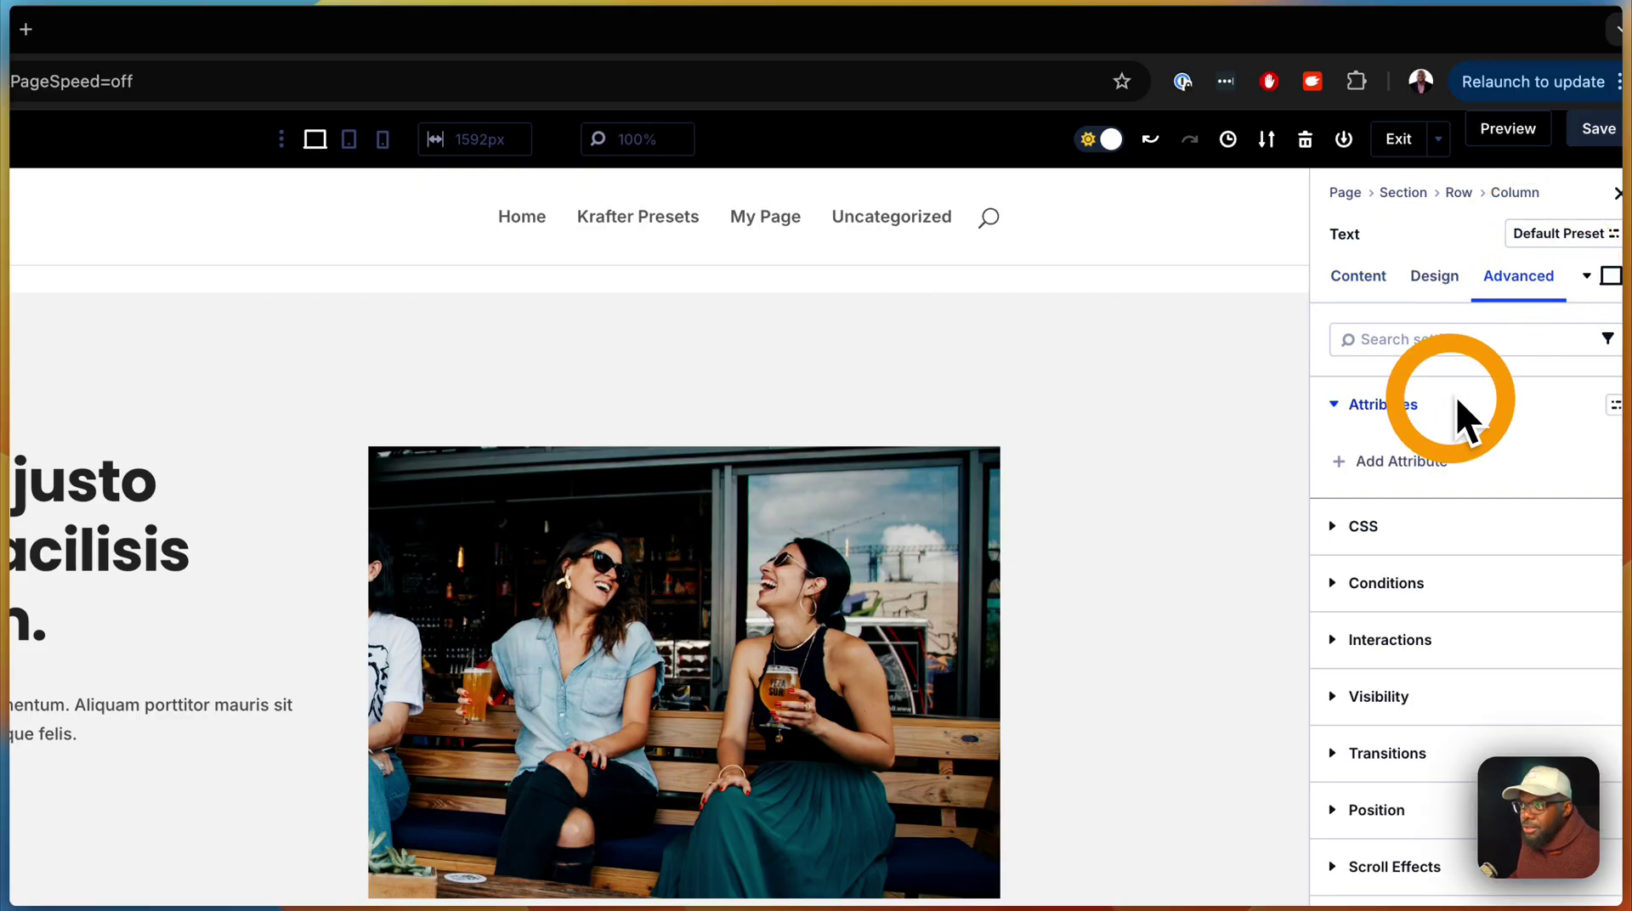
{"action": "left_click", "coordinate": [1430, 467]}
{"action": "left_click", "coordinate": [1147, 559]}
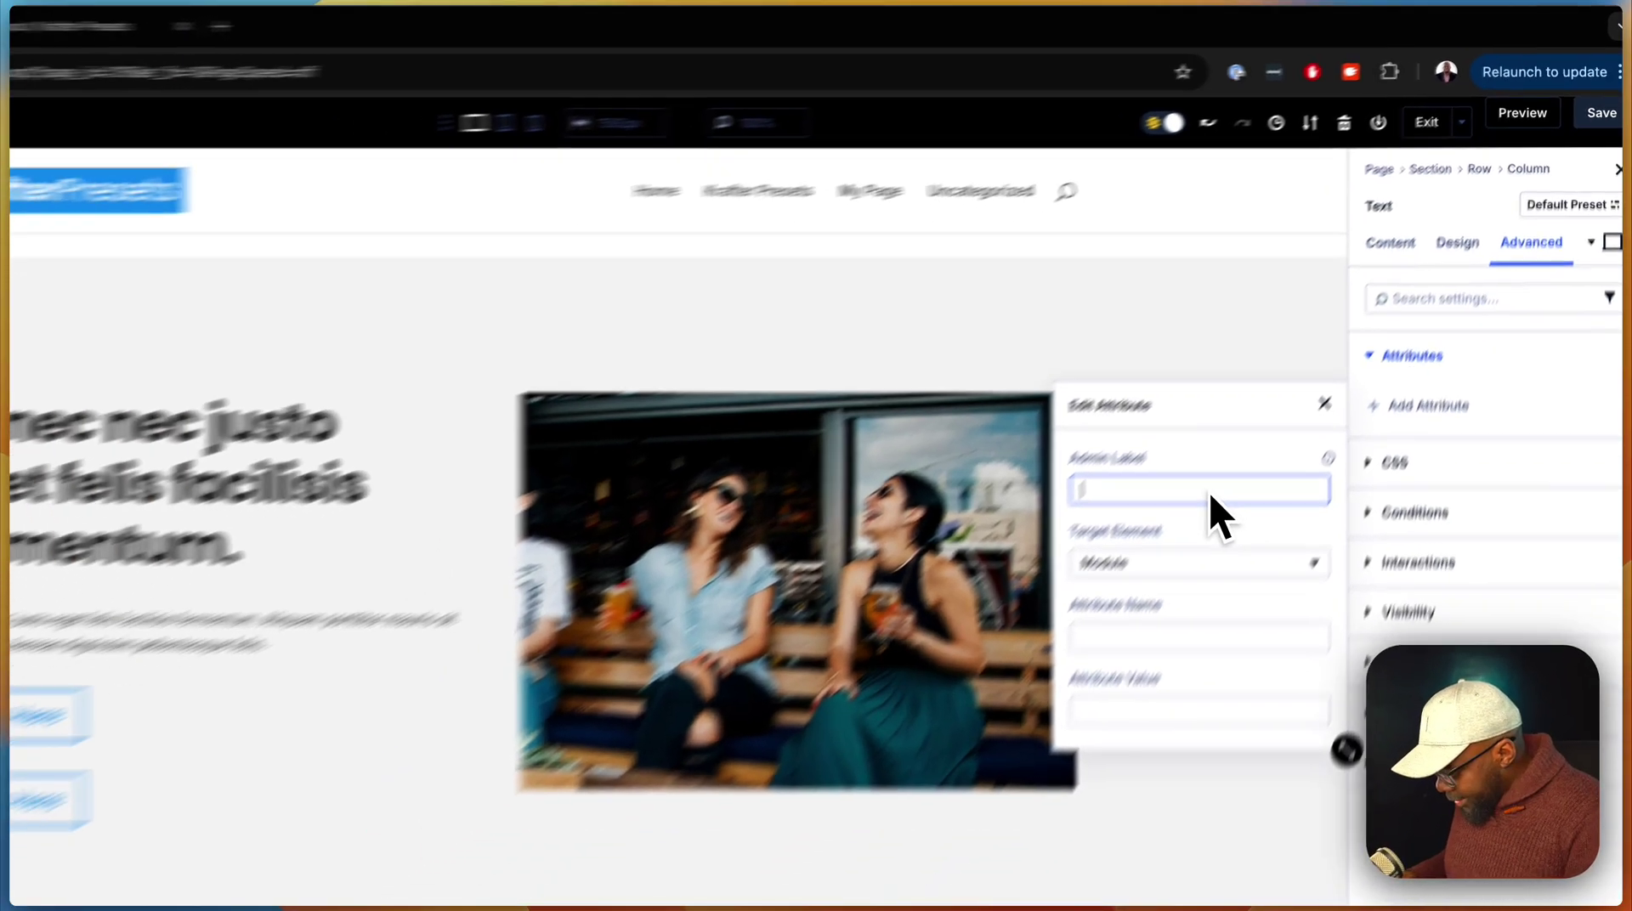
{"action": "type", "text": "CSS "}
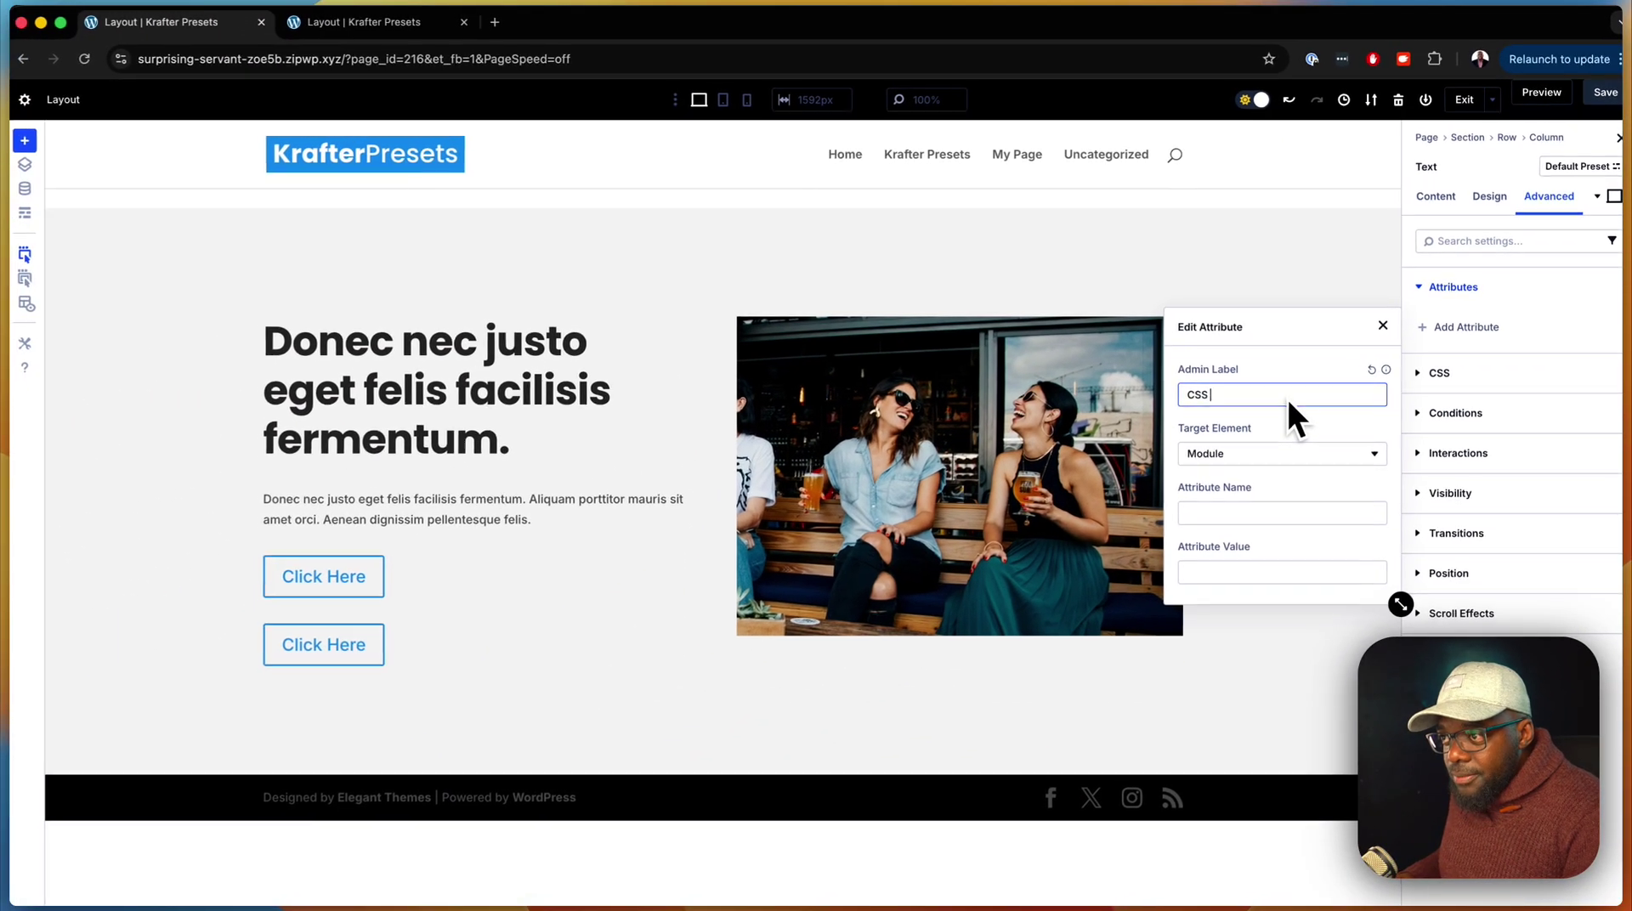
{"action": "type", "text": "Class"}
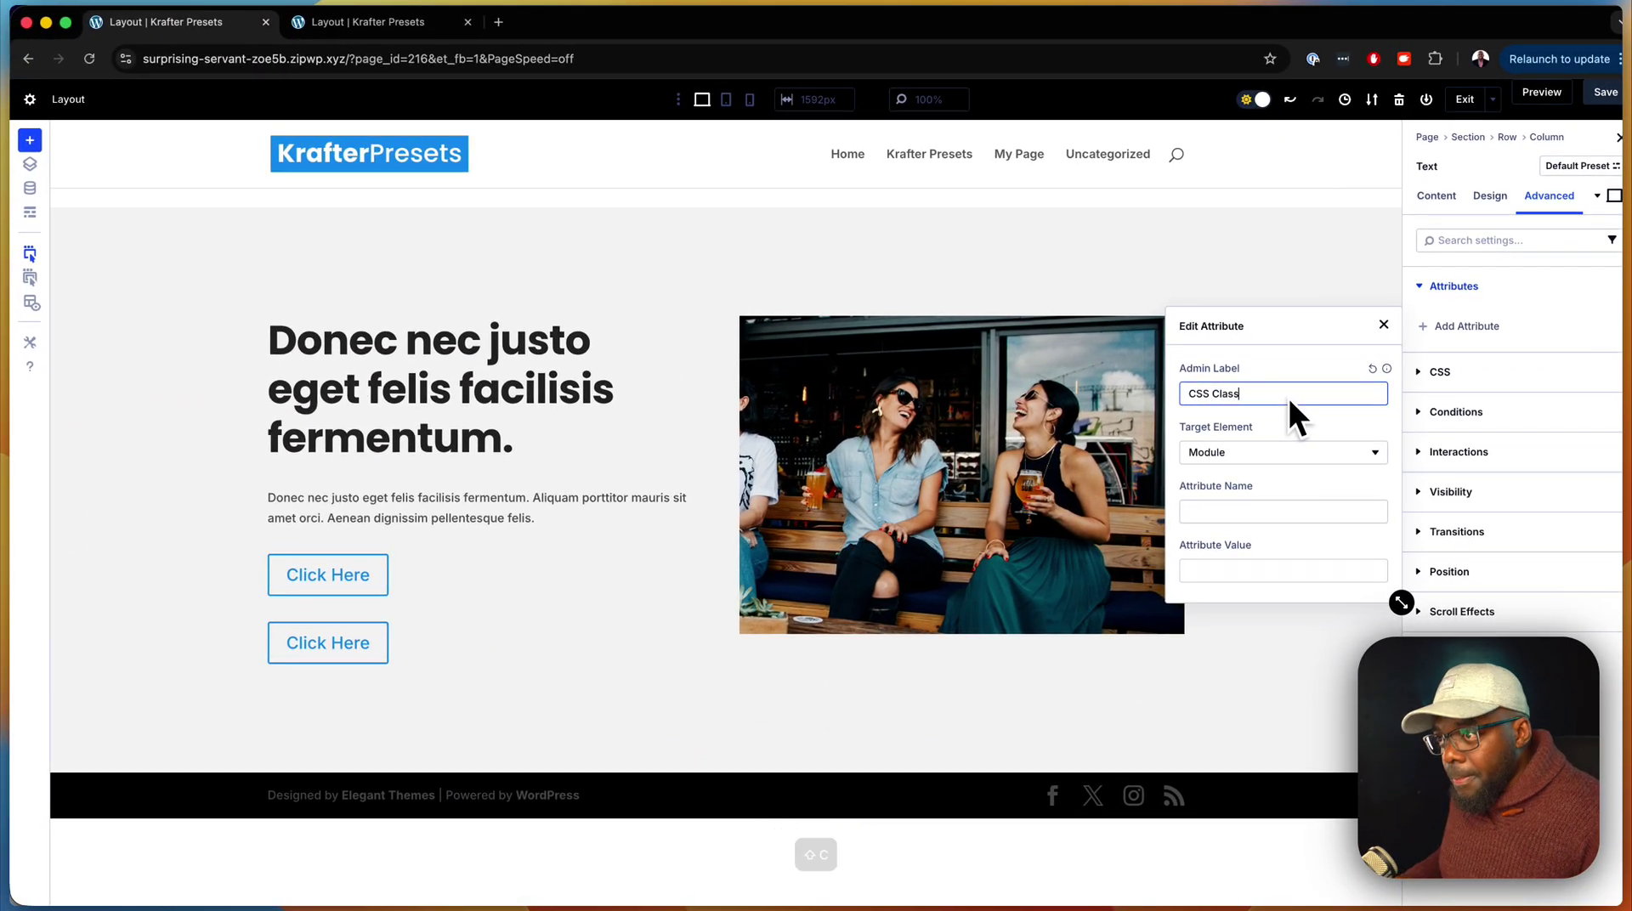
{"action": "left_click", "coordinate": [1255, 511]}
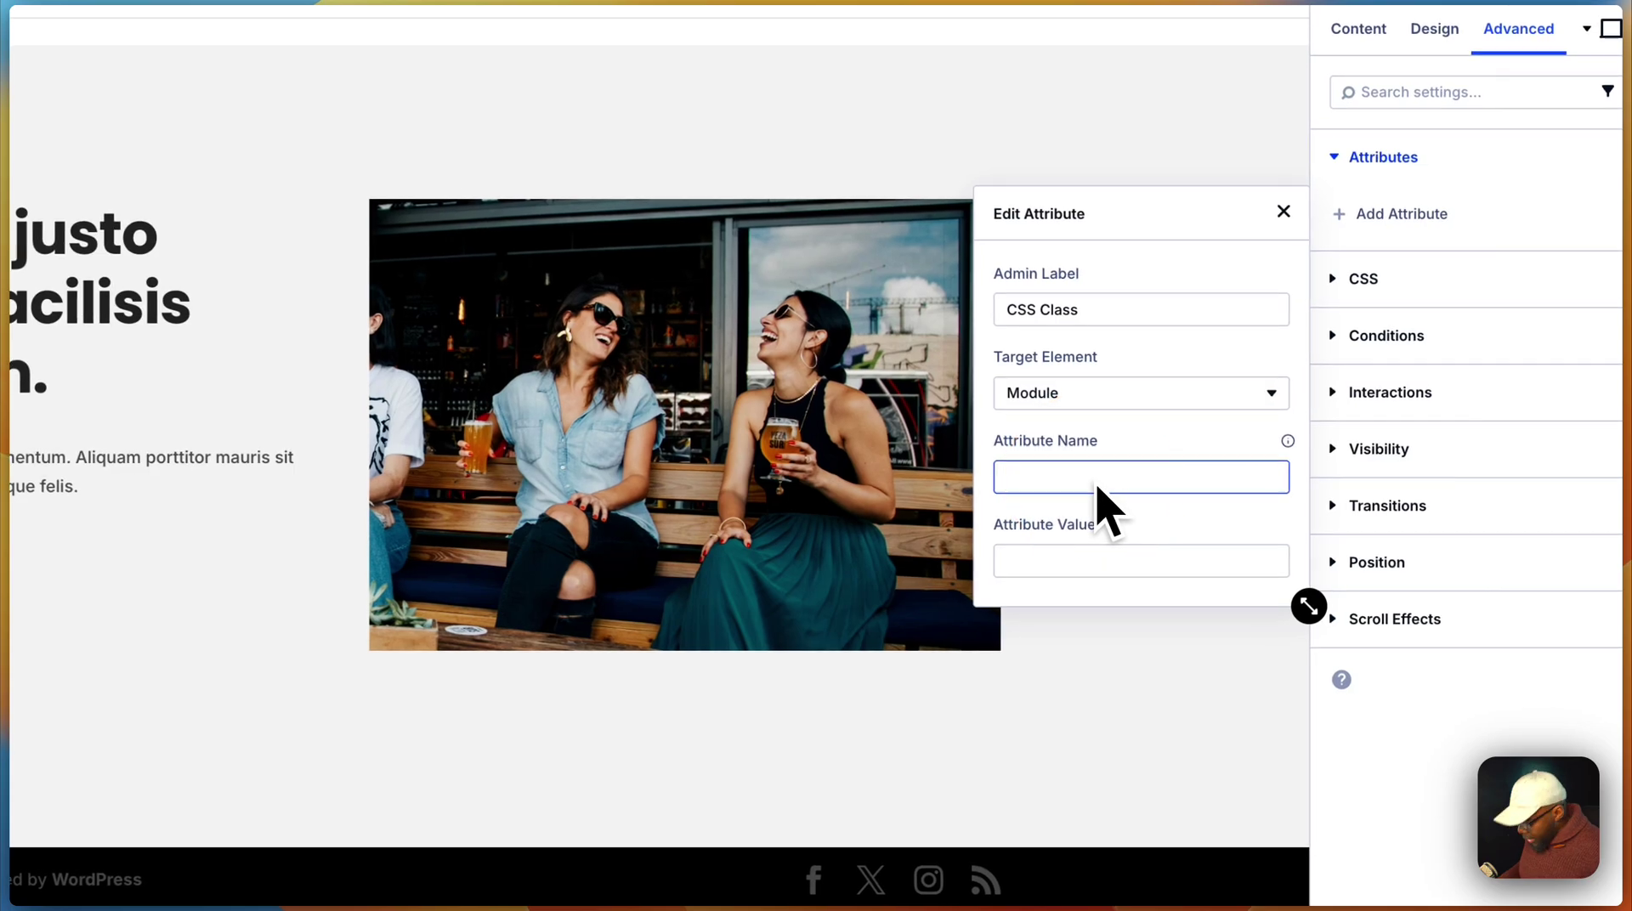
{"action": "type", "text": "class"}
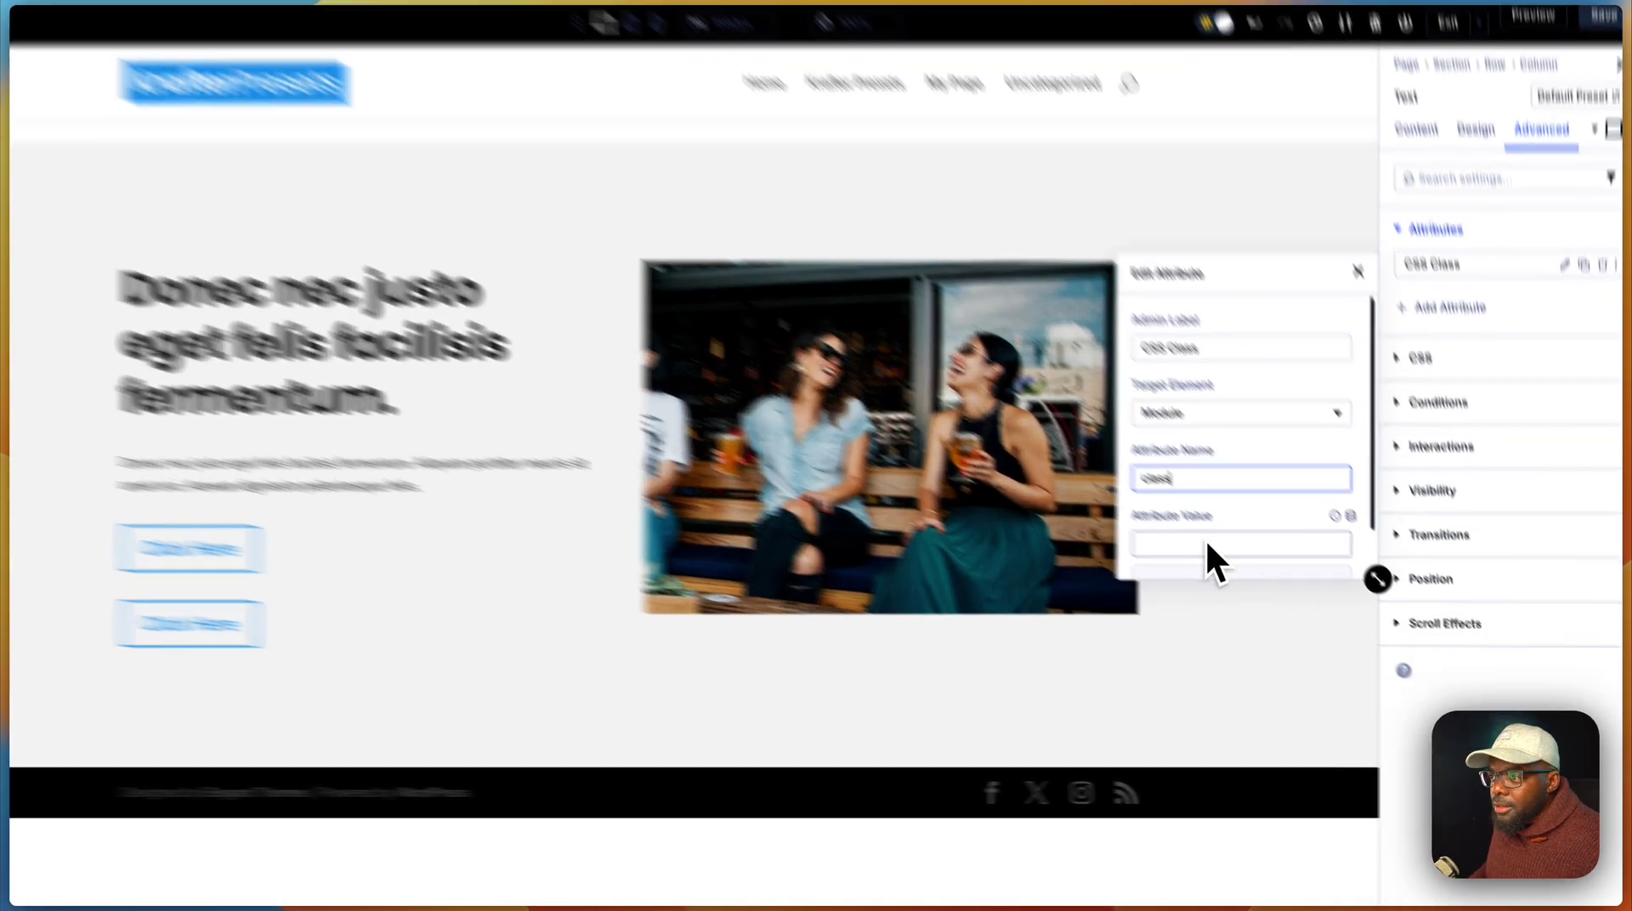
Set the second text module's class attribute value to text-l.
{"action": "left_click", "coordinate": [1242, 572]}
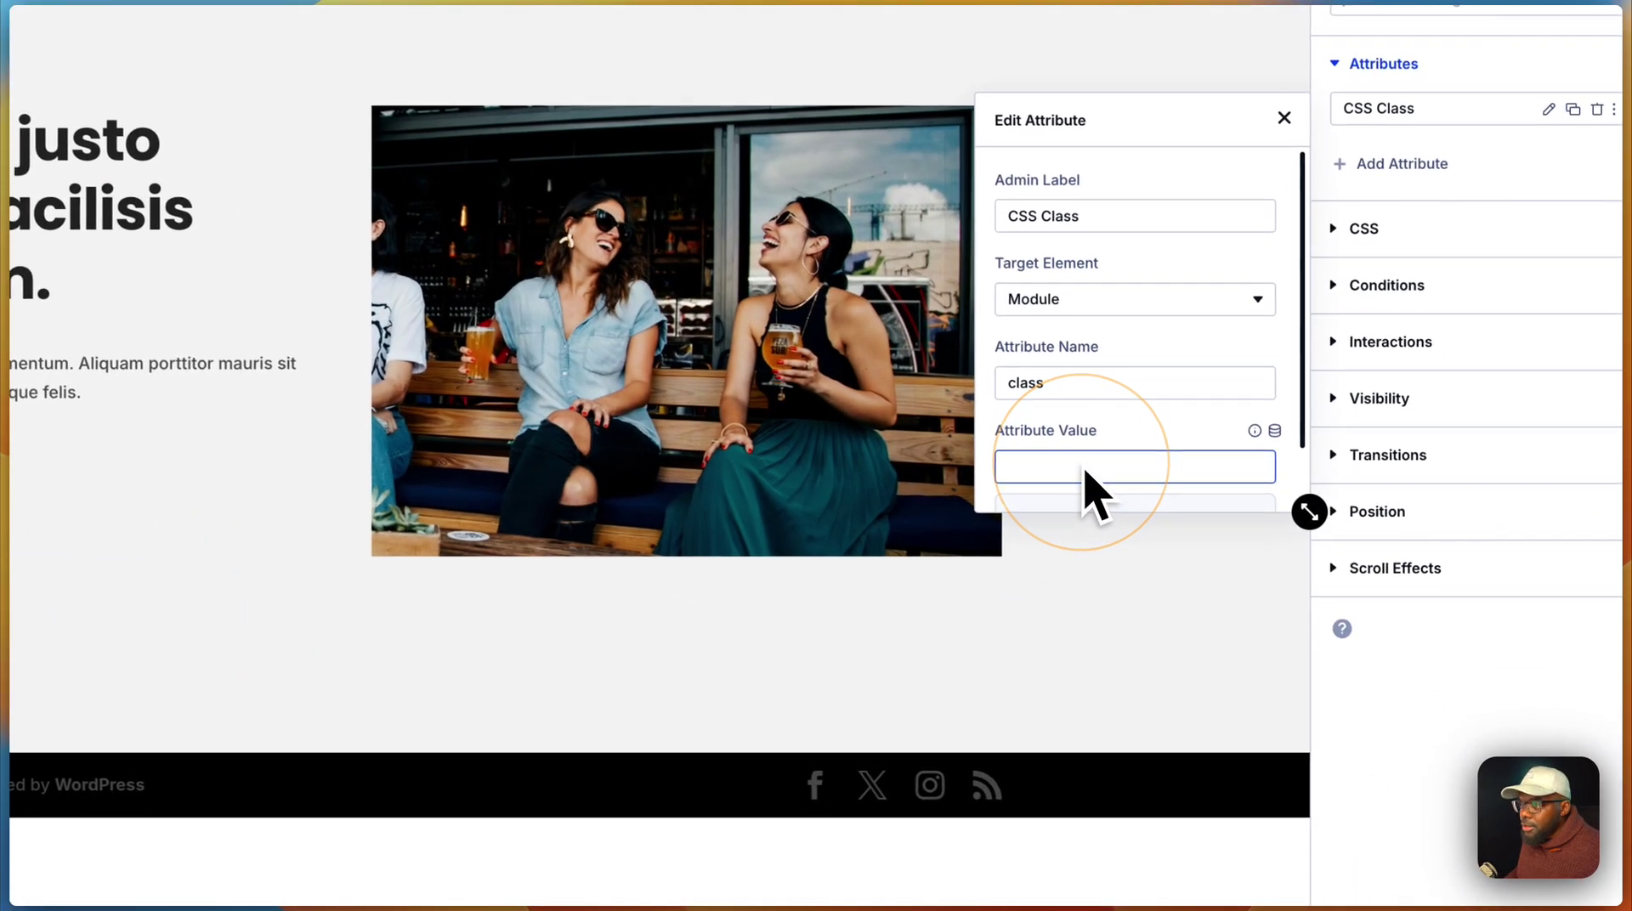
{"action": "type", "text": "text"}
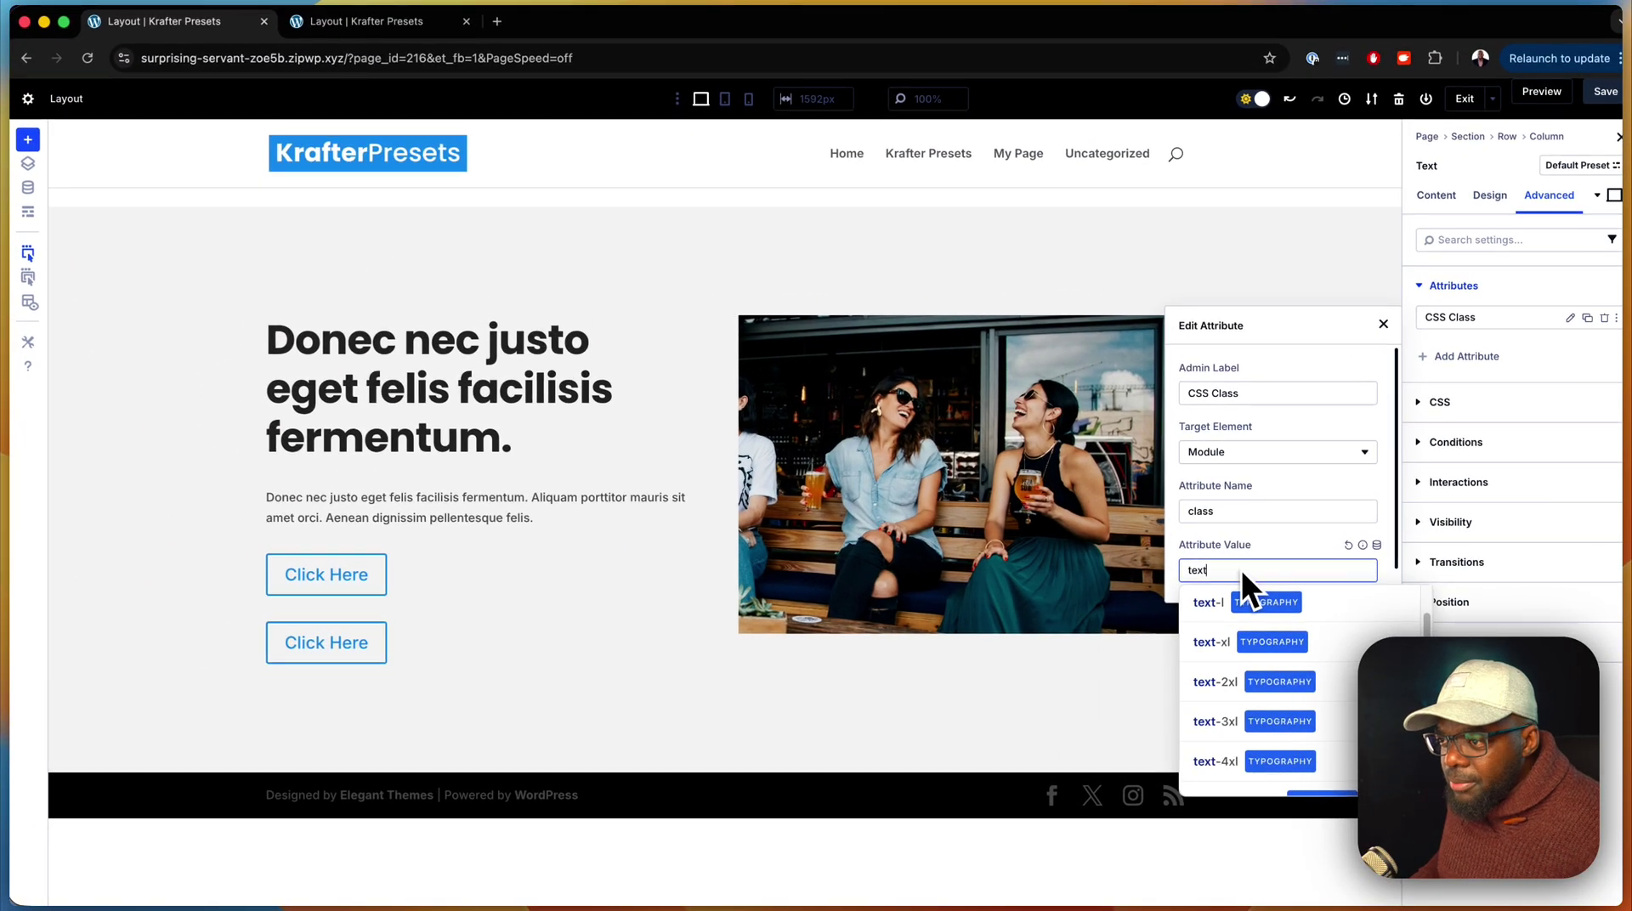
{"action": "left_click", "coordinate": [1224, 602]}
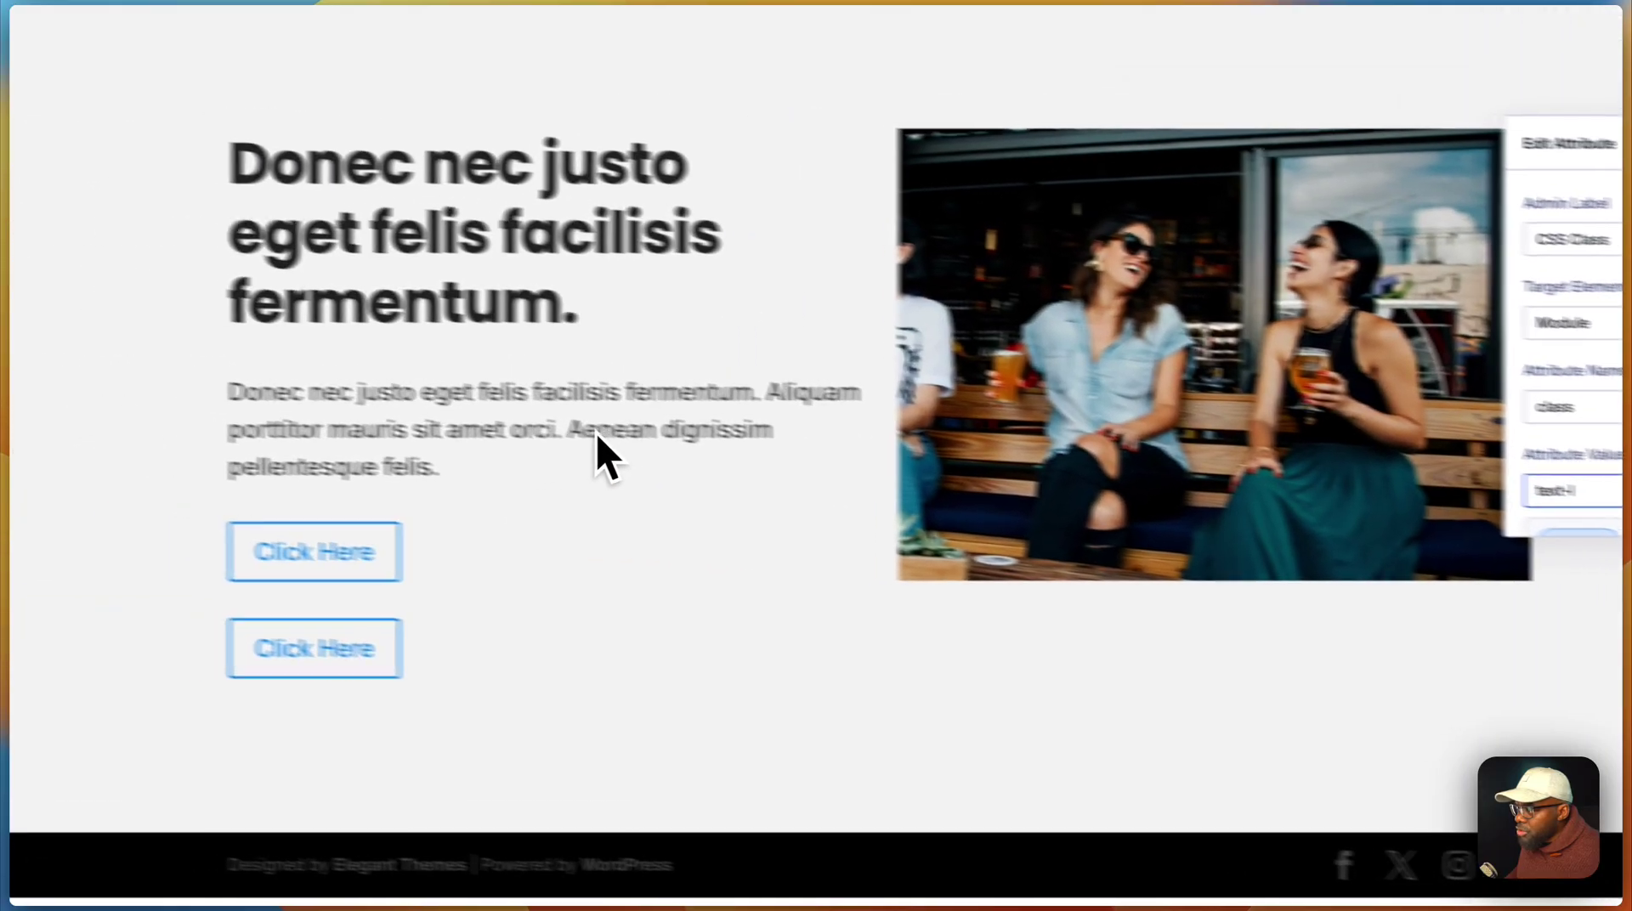
Delete the sentence "Aenean dignissim pellentesque felis." from the end of the paragraph below the heading.
{"action": "left_click", "coordinate": [681, 448]}
{"action": "left_click", "coordinate": [697, 442]}
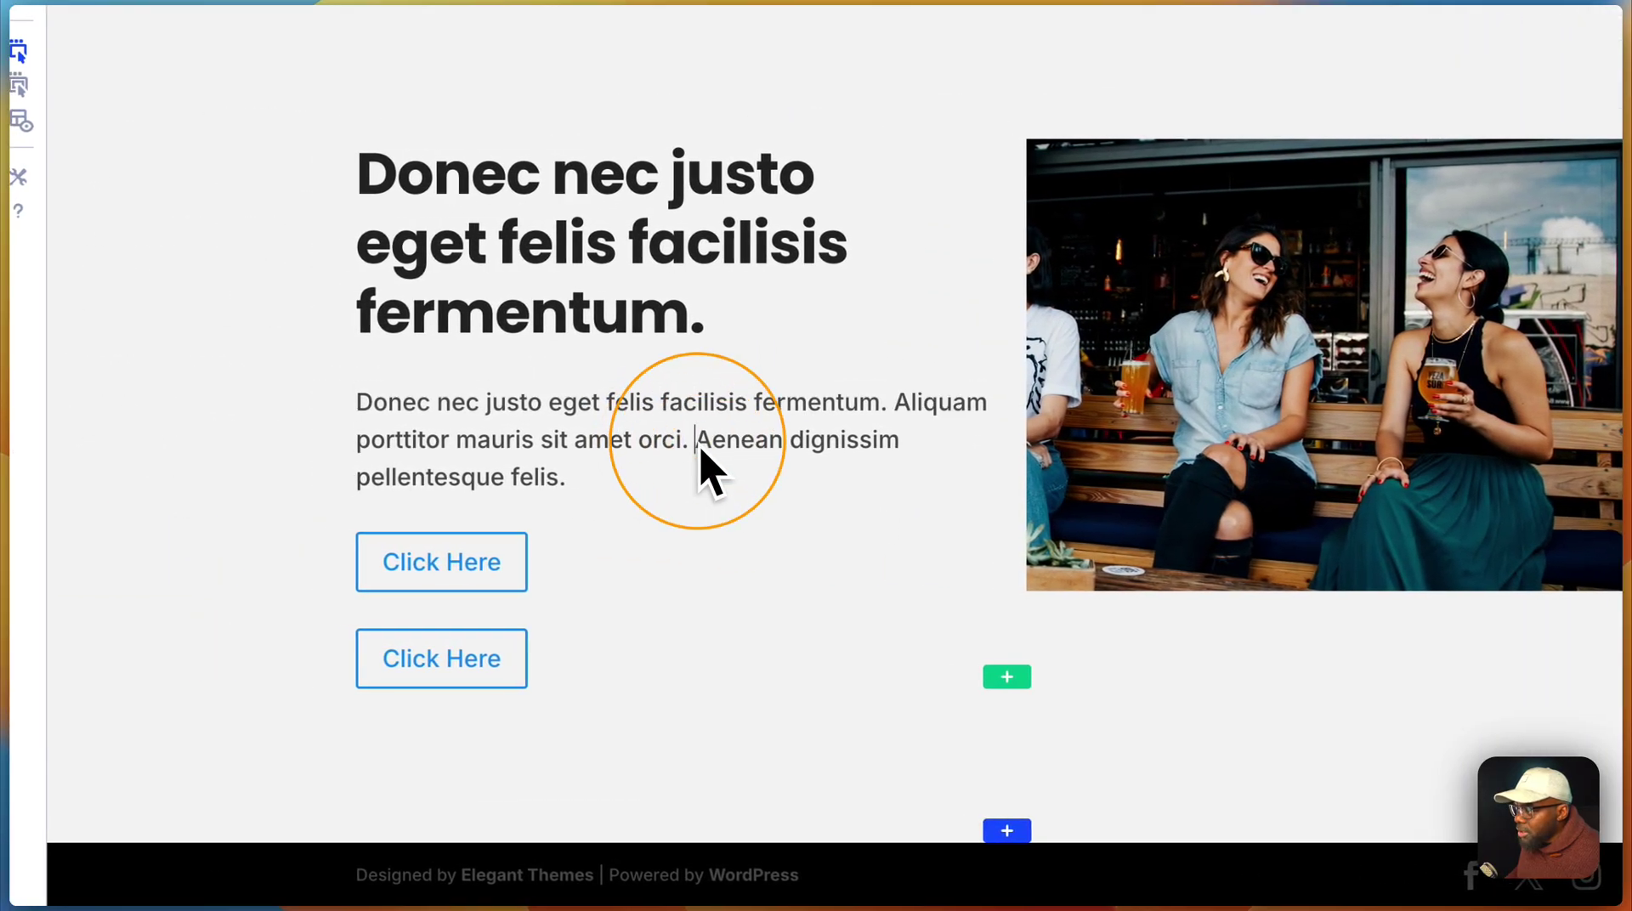
{"action": "left_click_drag", "start_coordinate": [702, 450], "coordinate": [834, 499]}
{"action": "key", "text": "BackSpace"}
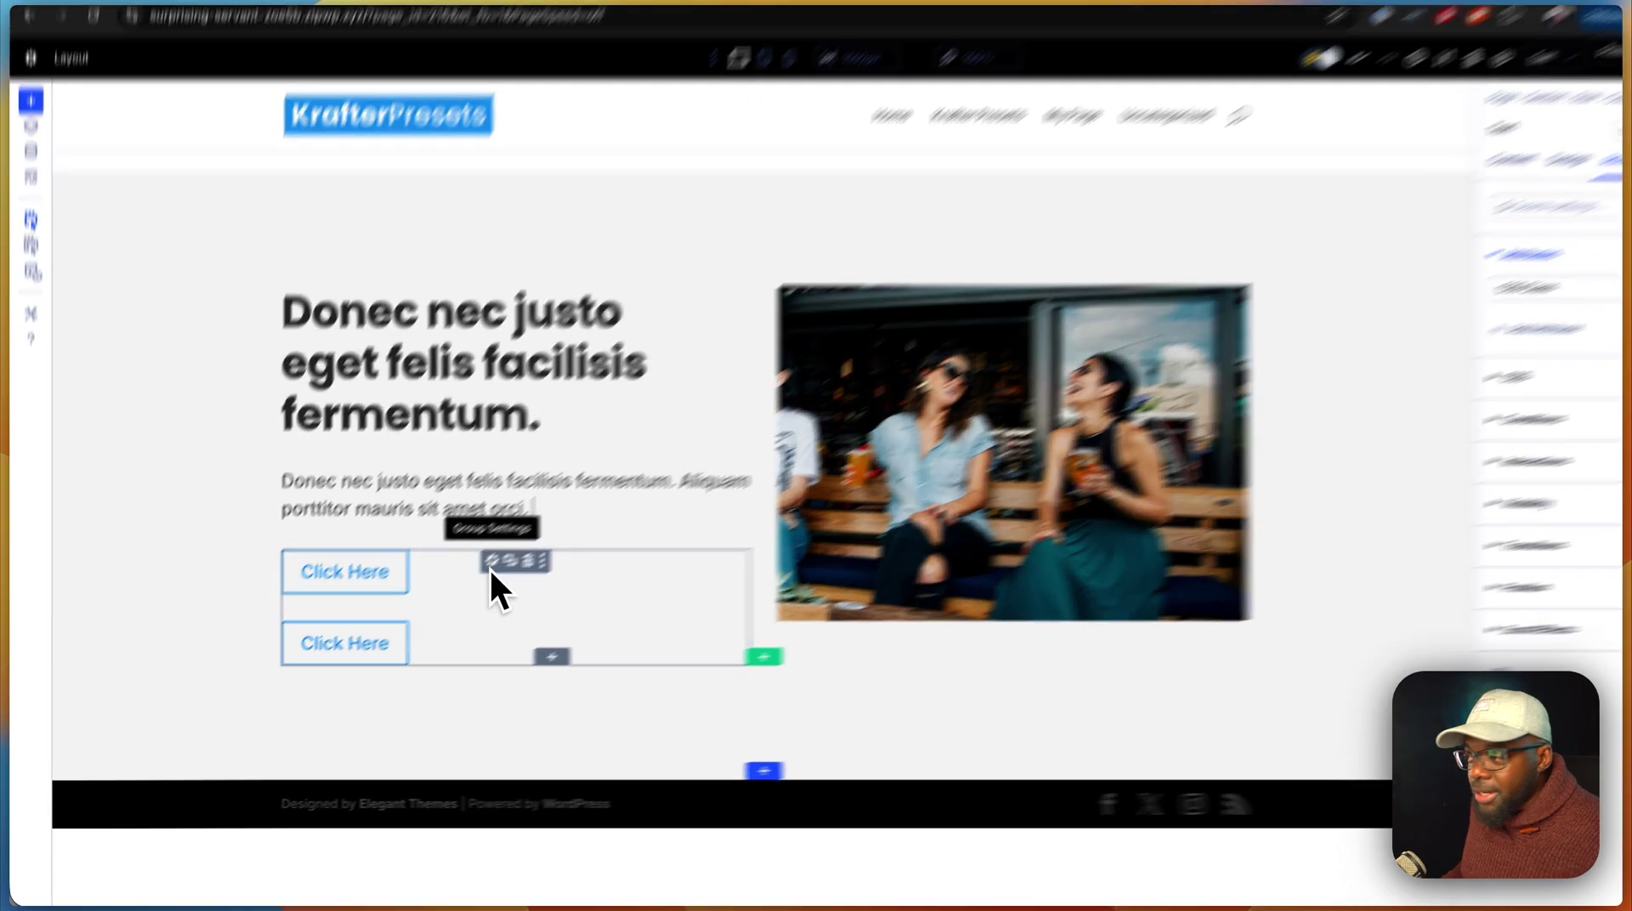
Set the layout direction of the group holding the two buttons to Row.
{"action": "left_click", "coordinate": [468, 582]}
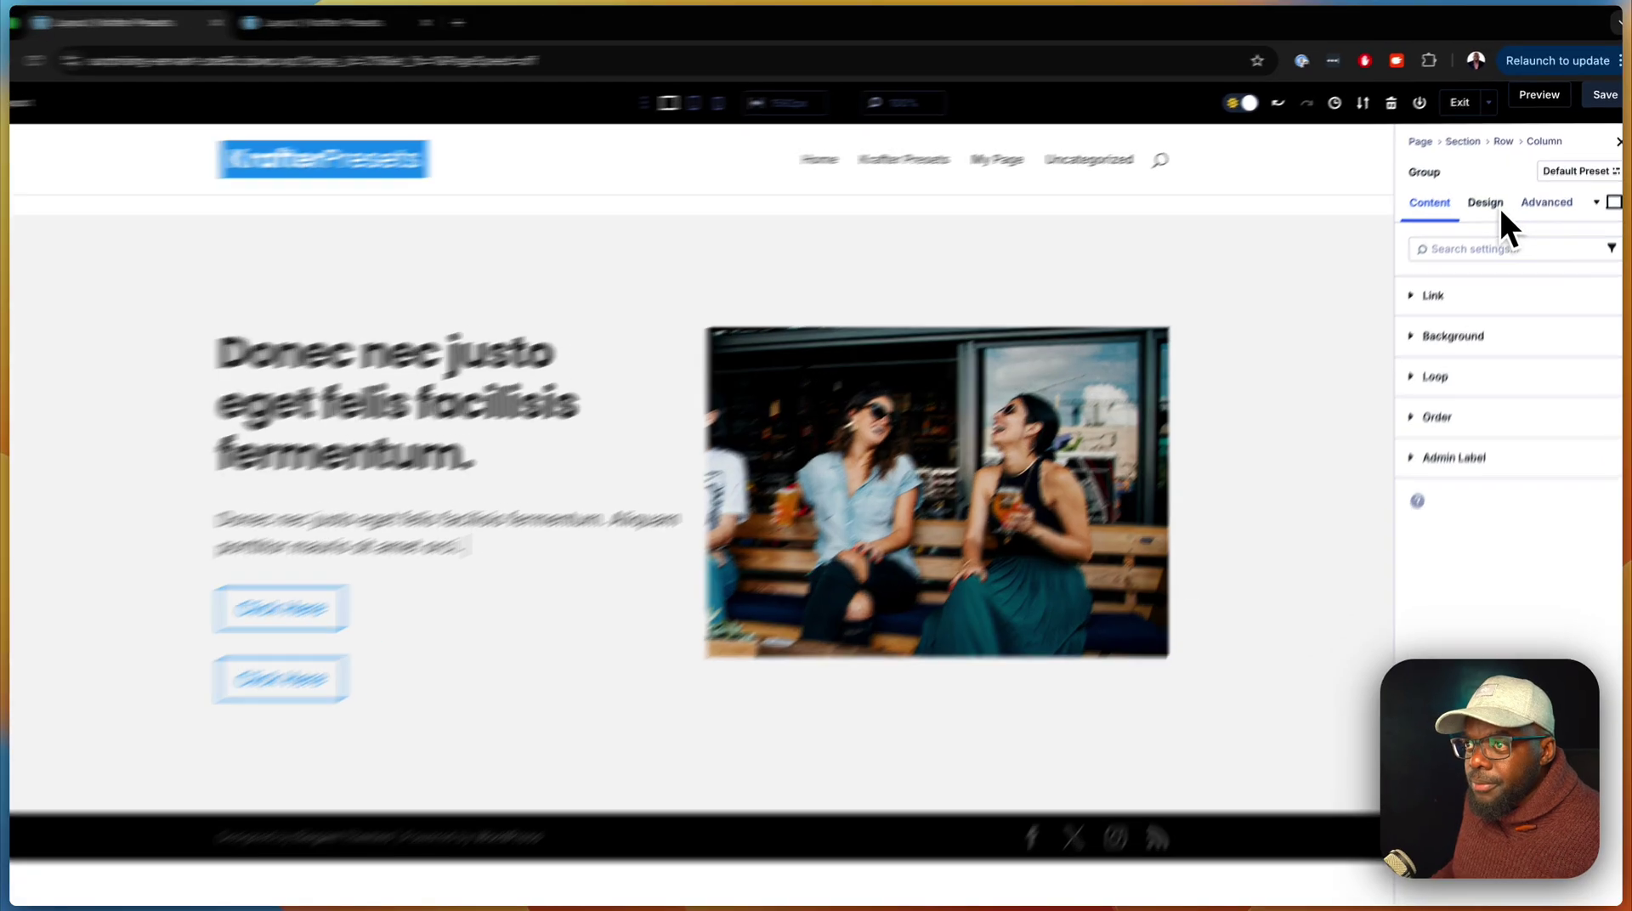
{"action": "left_click", "coordinate": [1492, 197]}
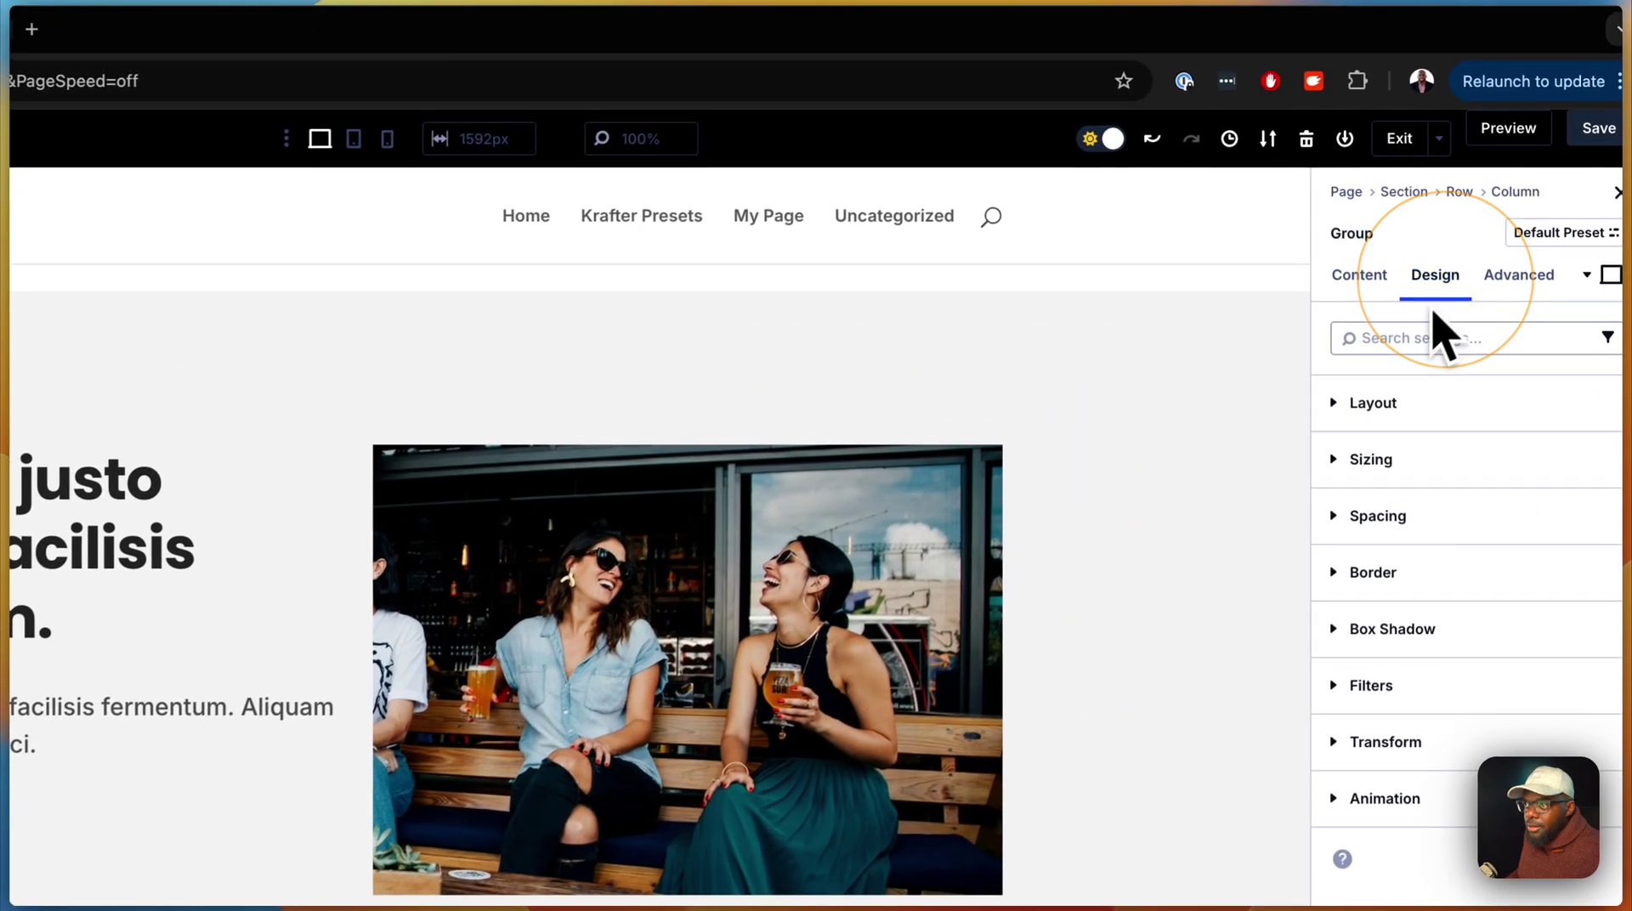
{"action": "left_click", "coordinate": [1373, 403]}
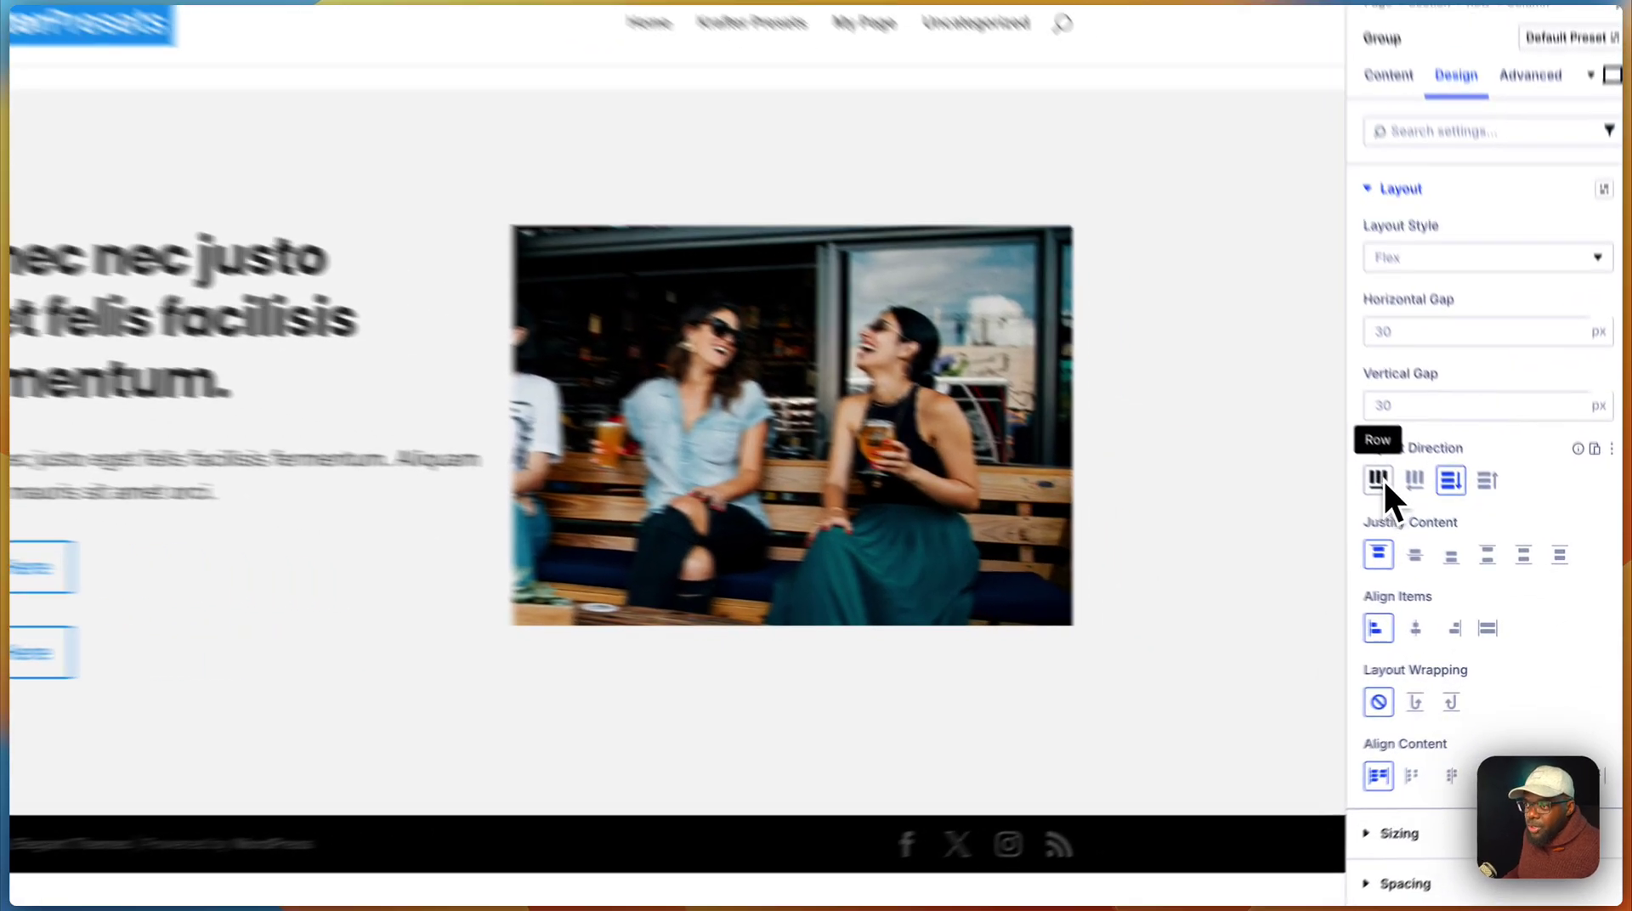
{"action": "left_click", "coordinate": [1430, 517]}
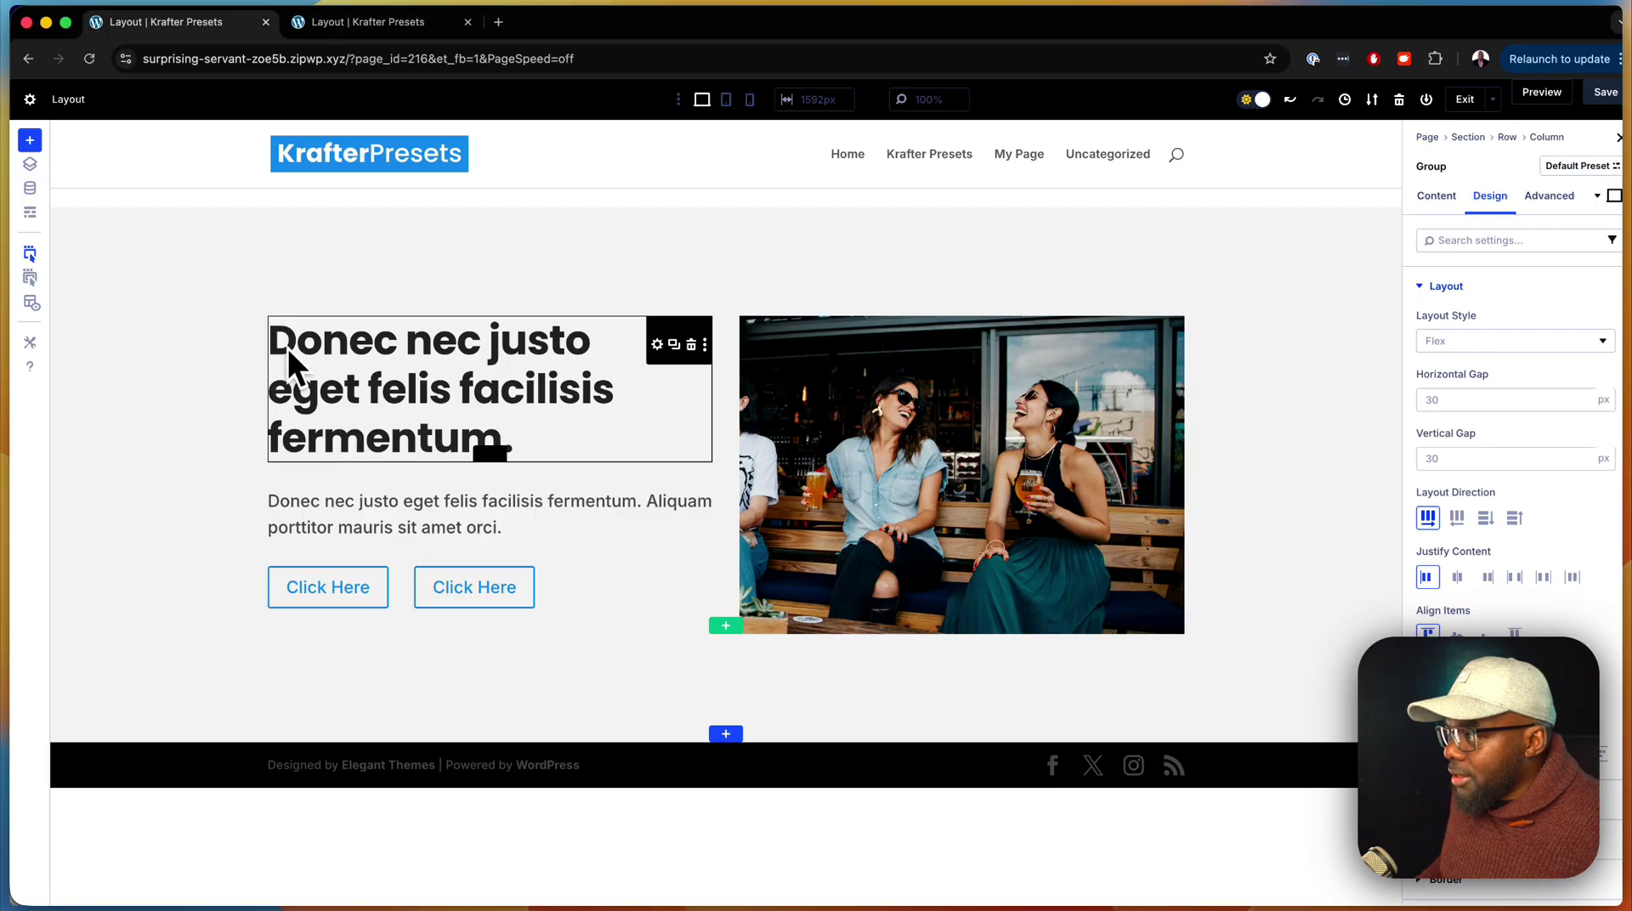
Switch to the wireframe view and set the row's first column's horizontal and vertical gaps to 0 px.
{"action": "left_click", "coordinate": [197, 343]}
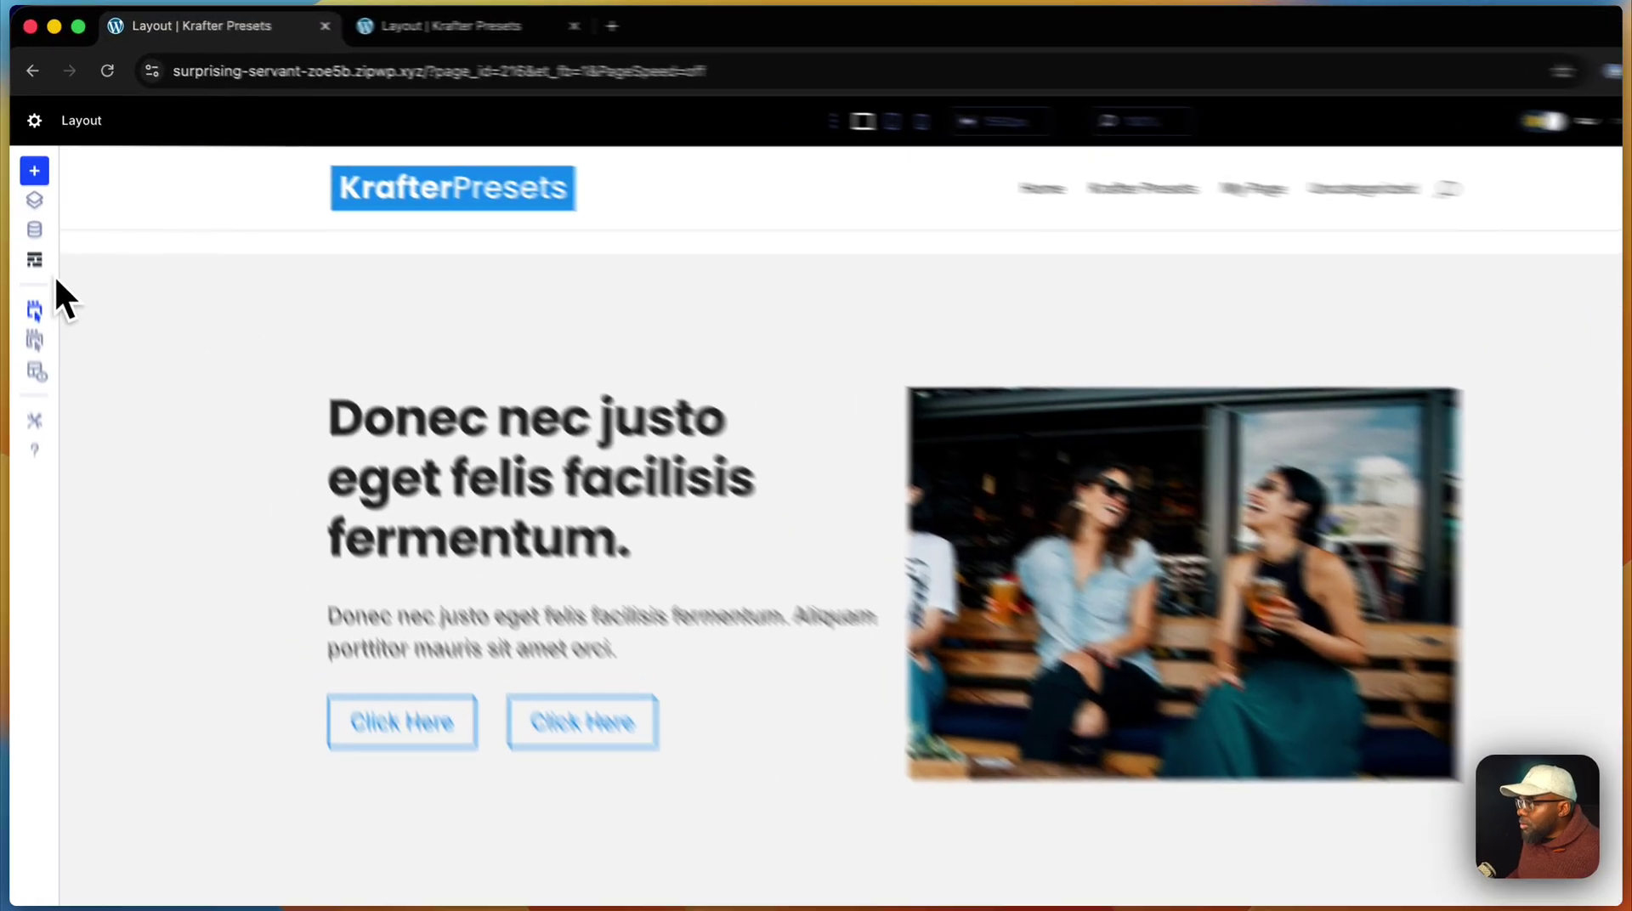
{"action": "left_click", "coordinate": [44, 217]}
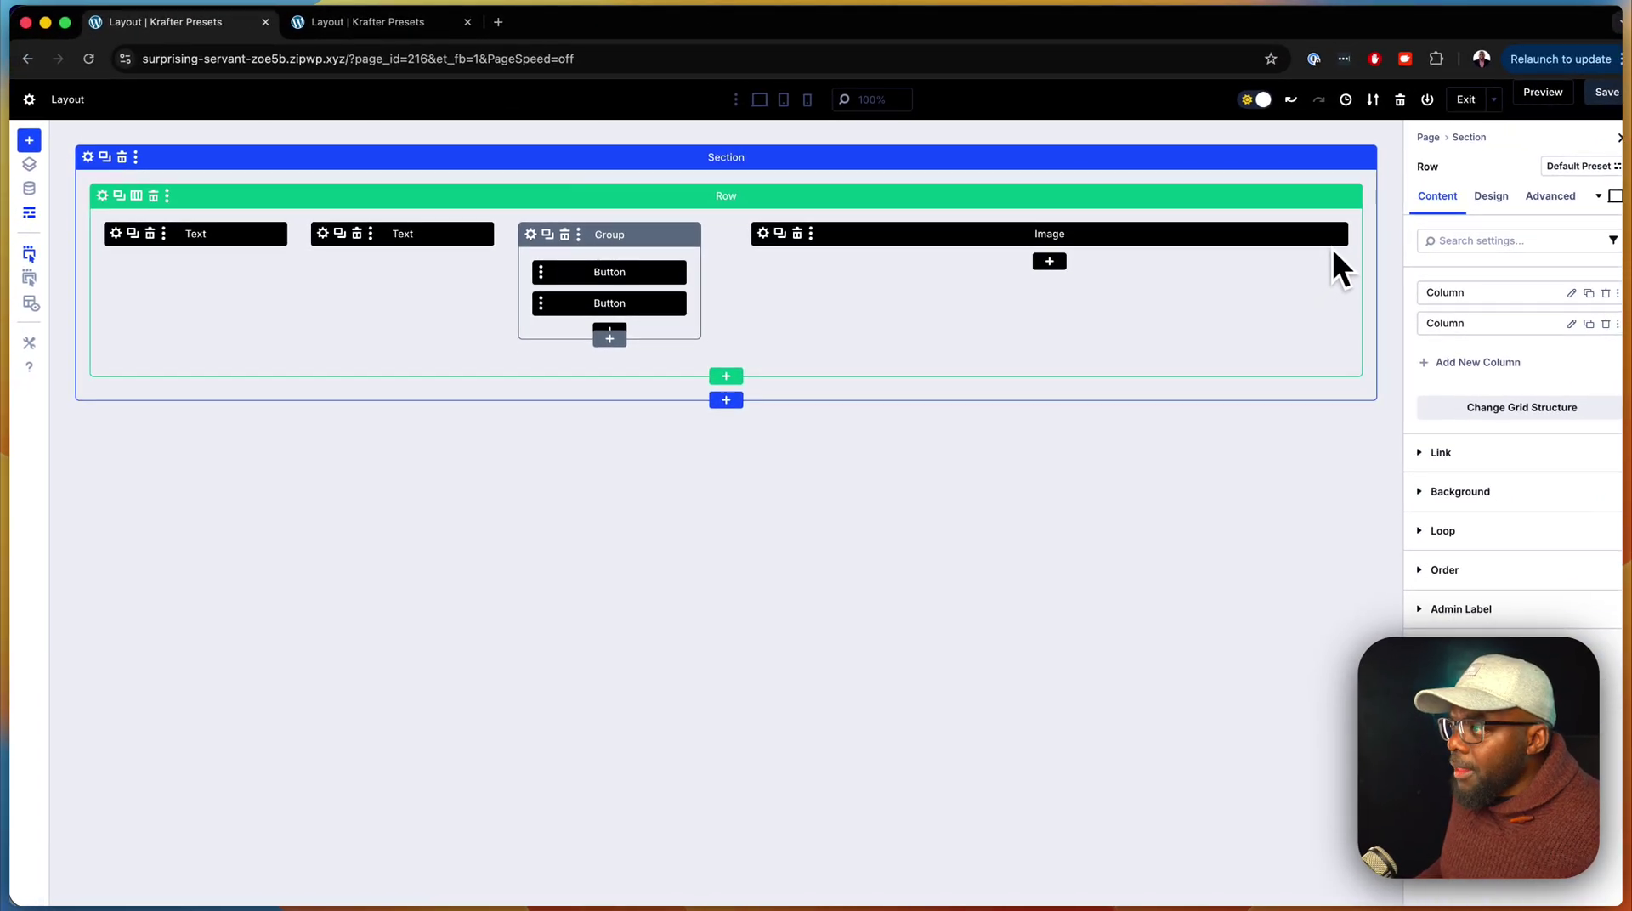
{"action": "left_click", "coordinate": [1570, 293]}
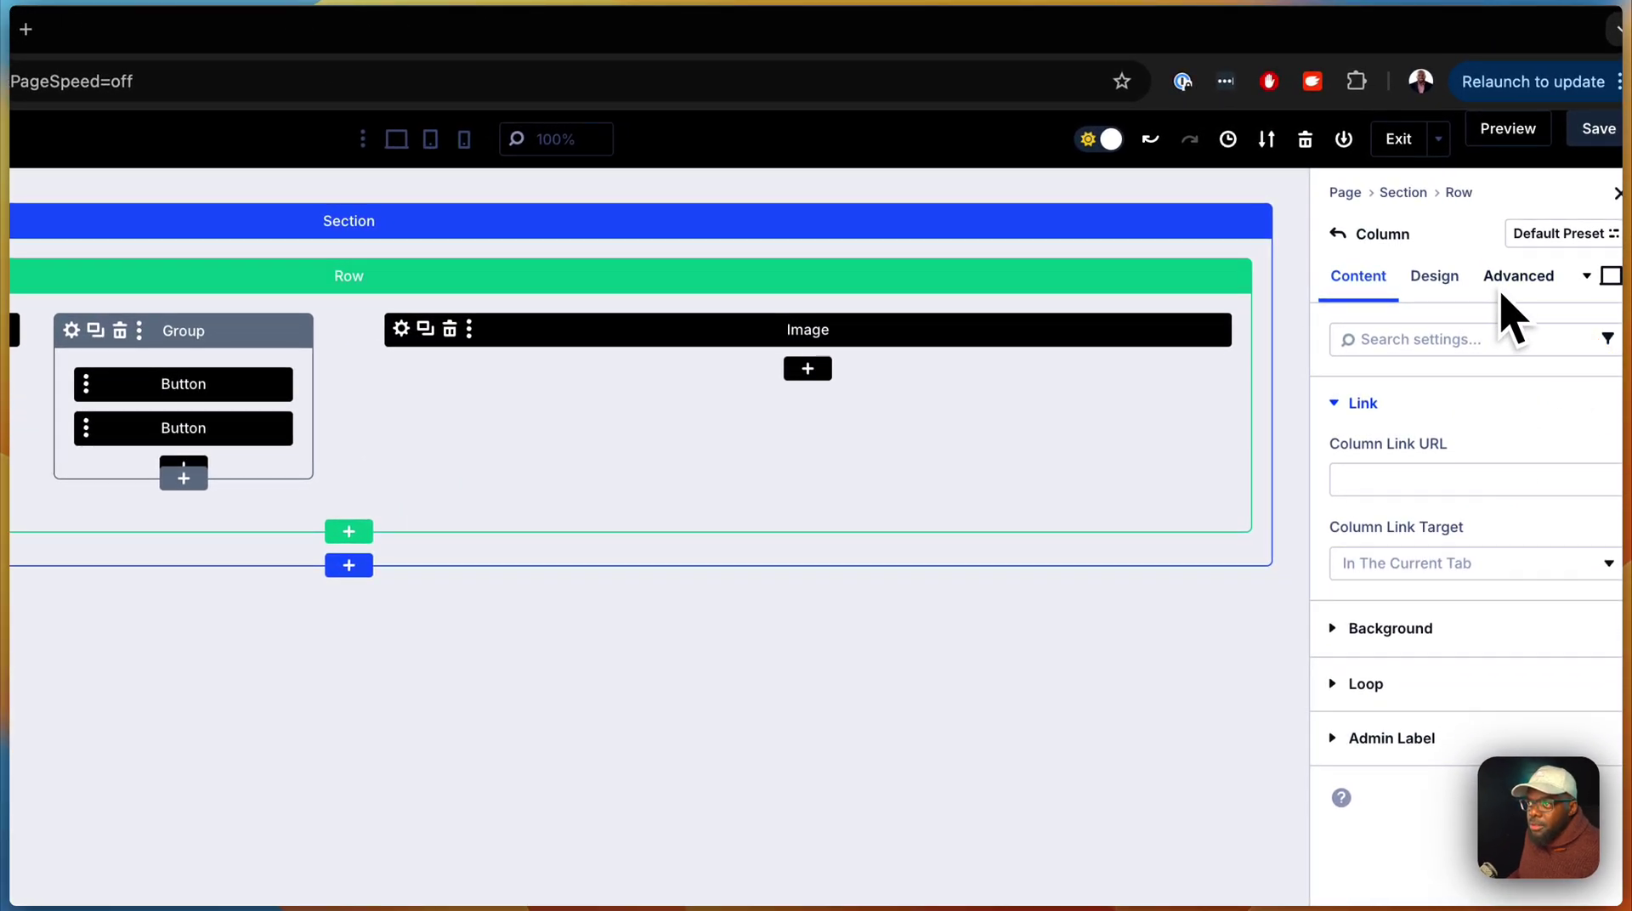
{"action": "left_click", "coordinate": [1436, 277]}
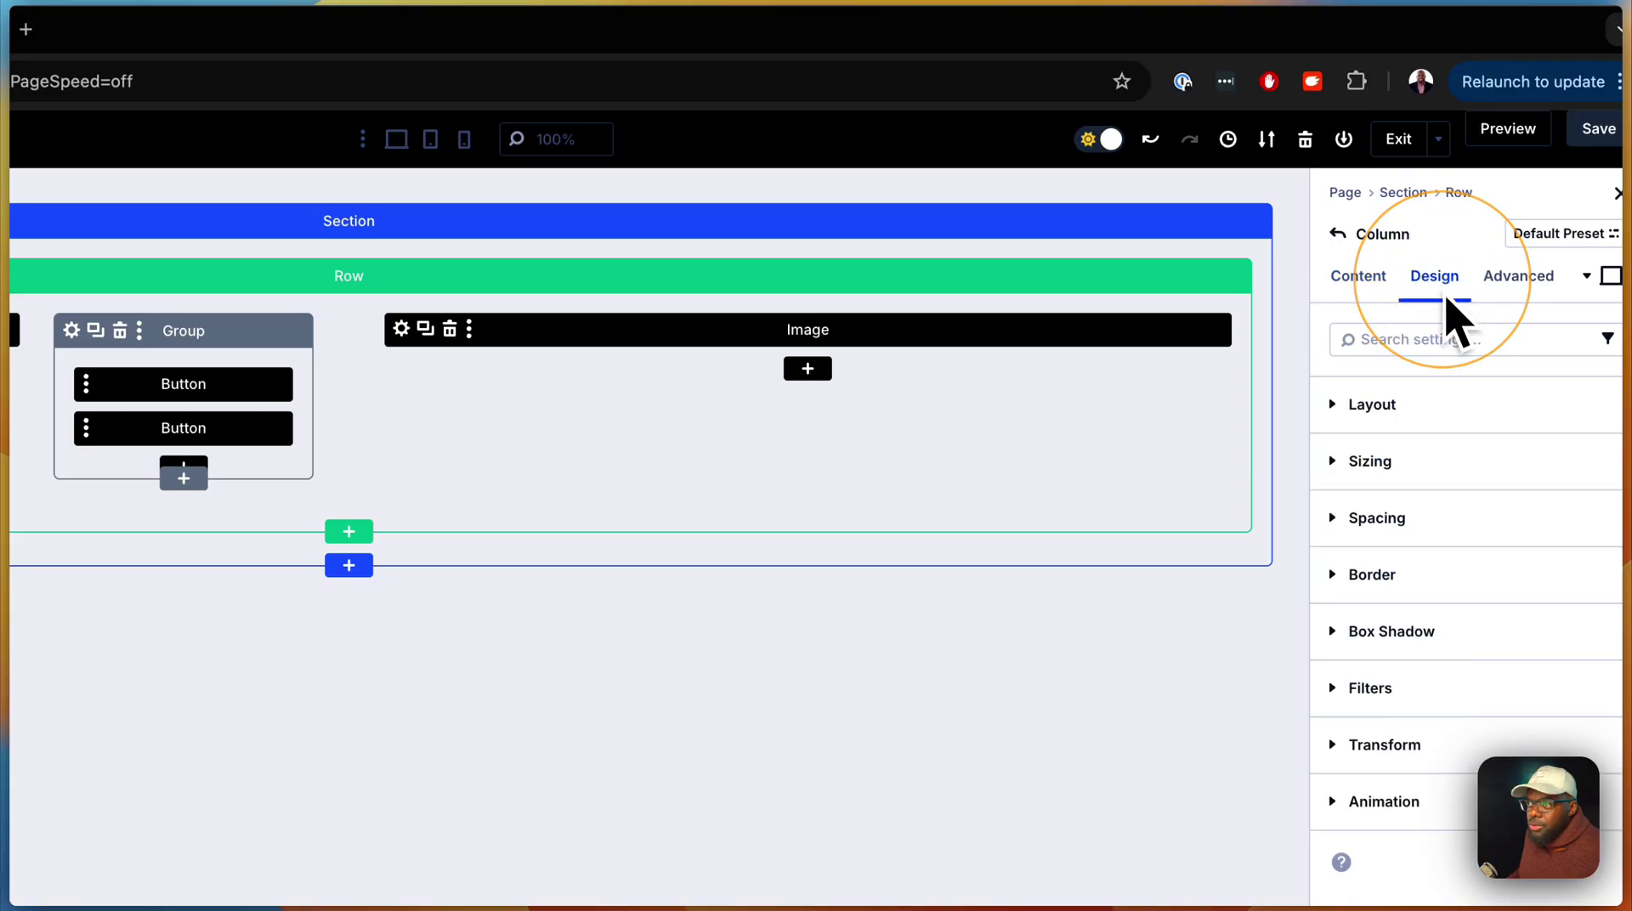
{"action": "left_click", "coordinate": [1417, 403]}
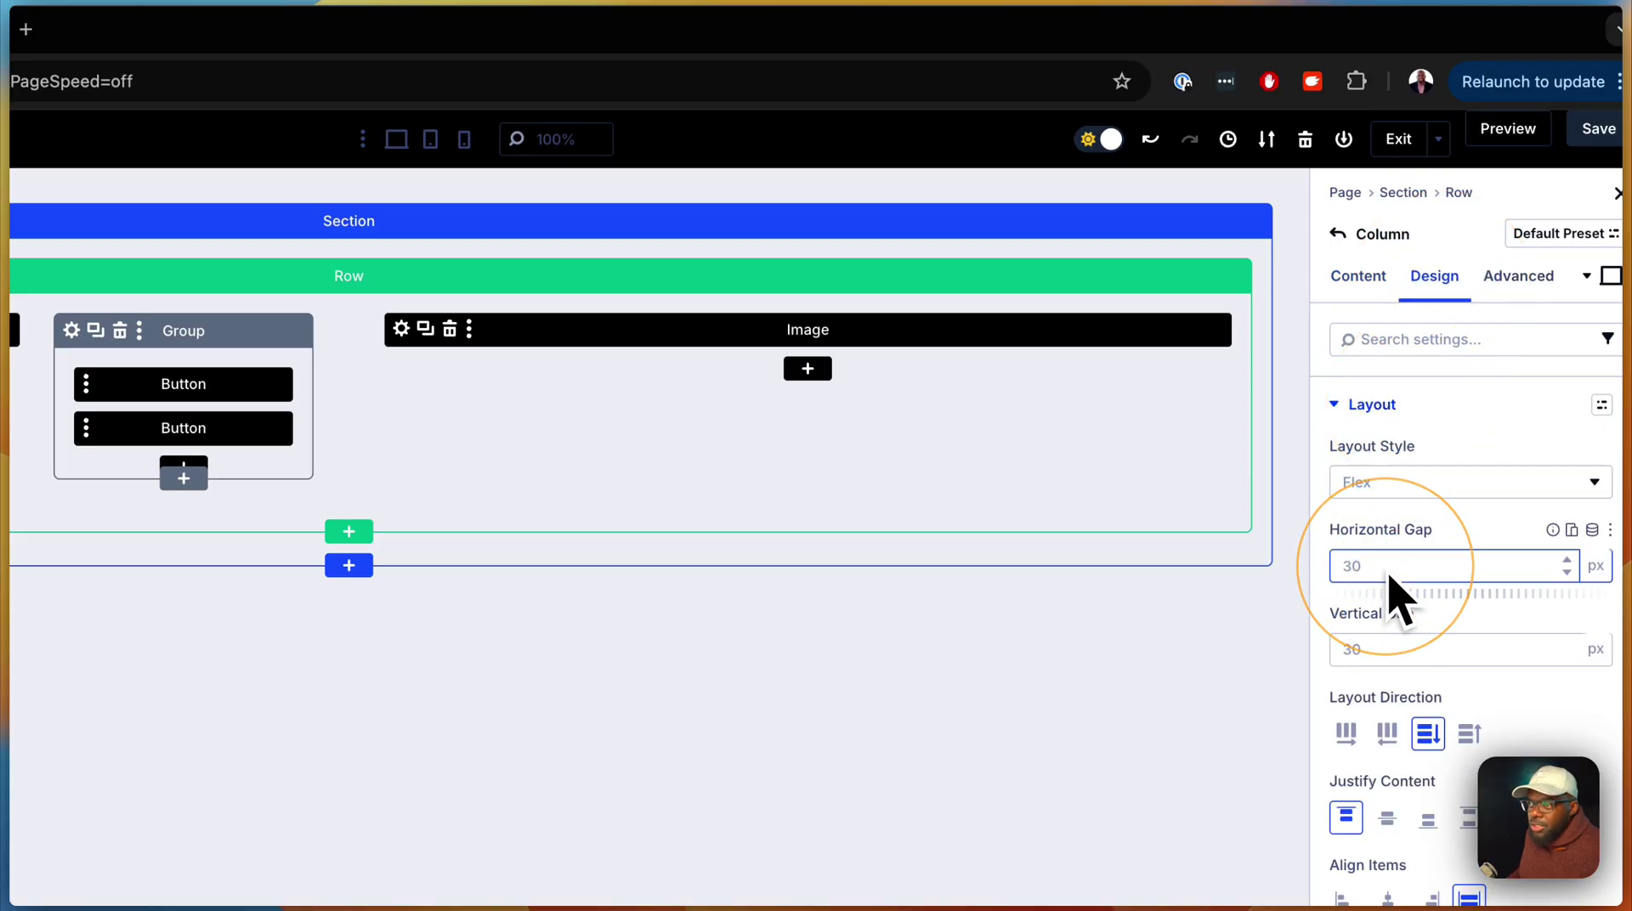
{"action": "left_click", "coordinate": [1371, 651]}
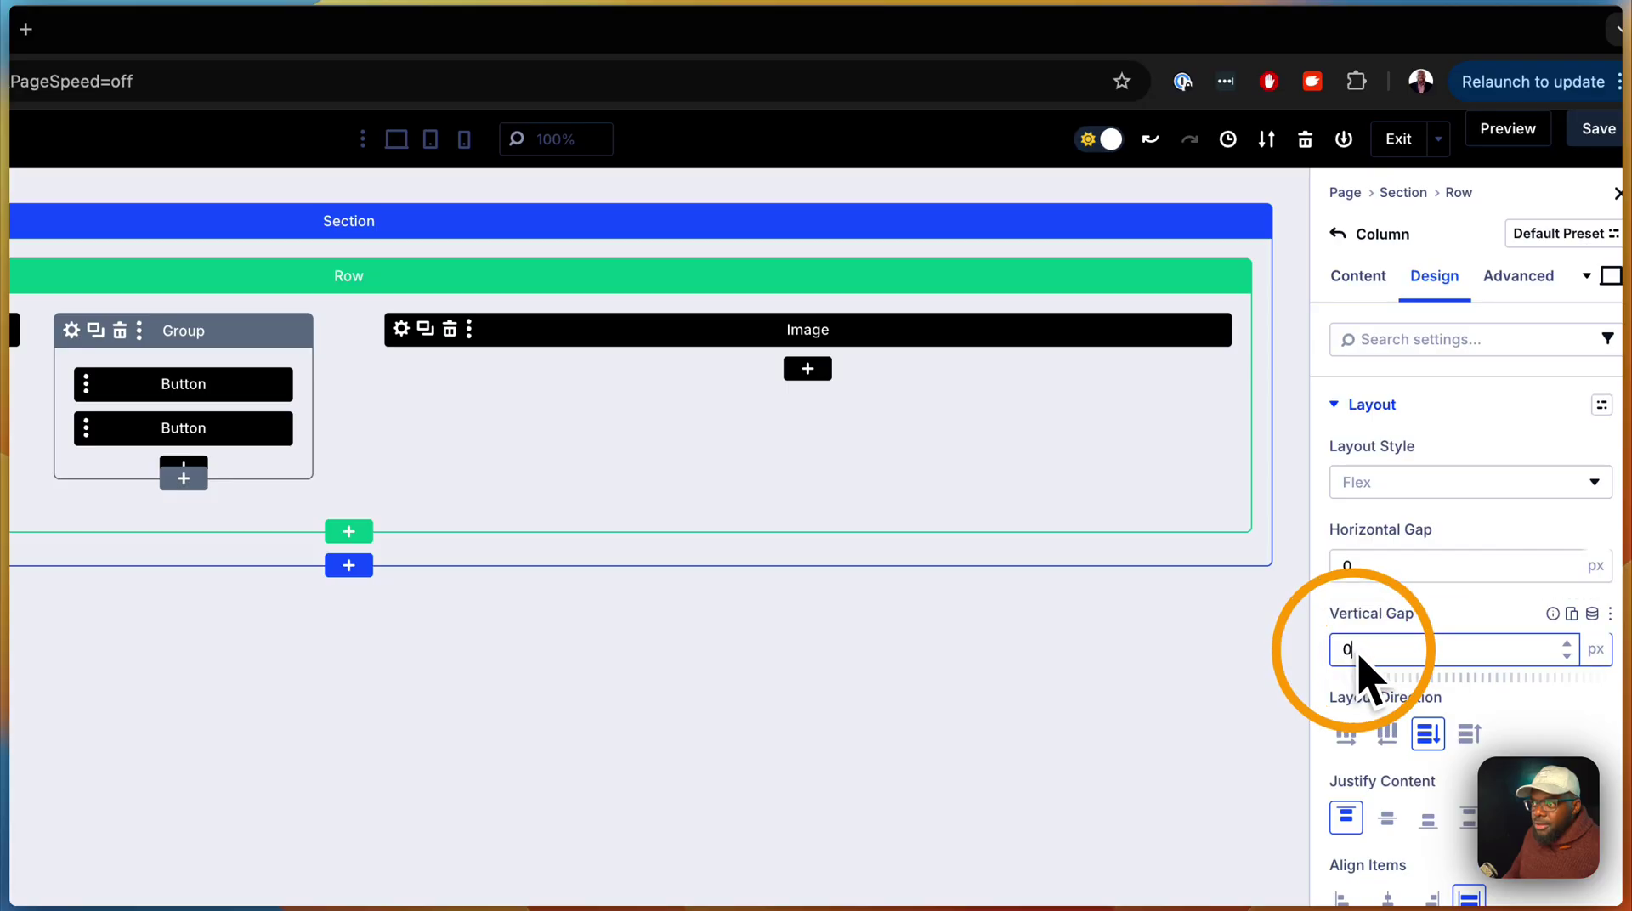
{"action": "type", "text": "0"}
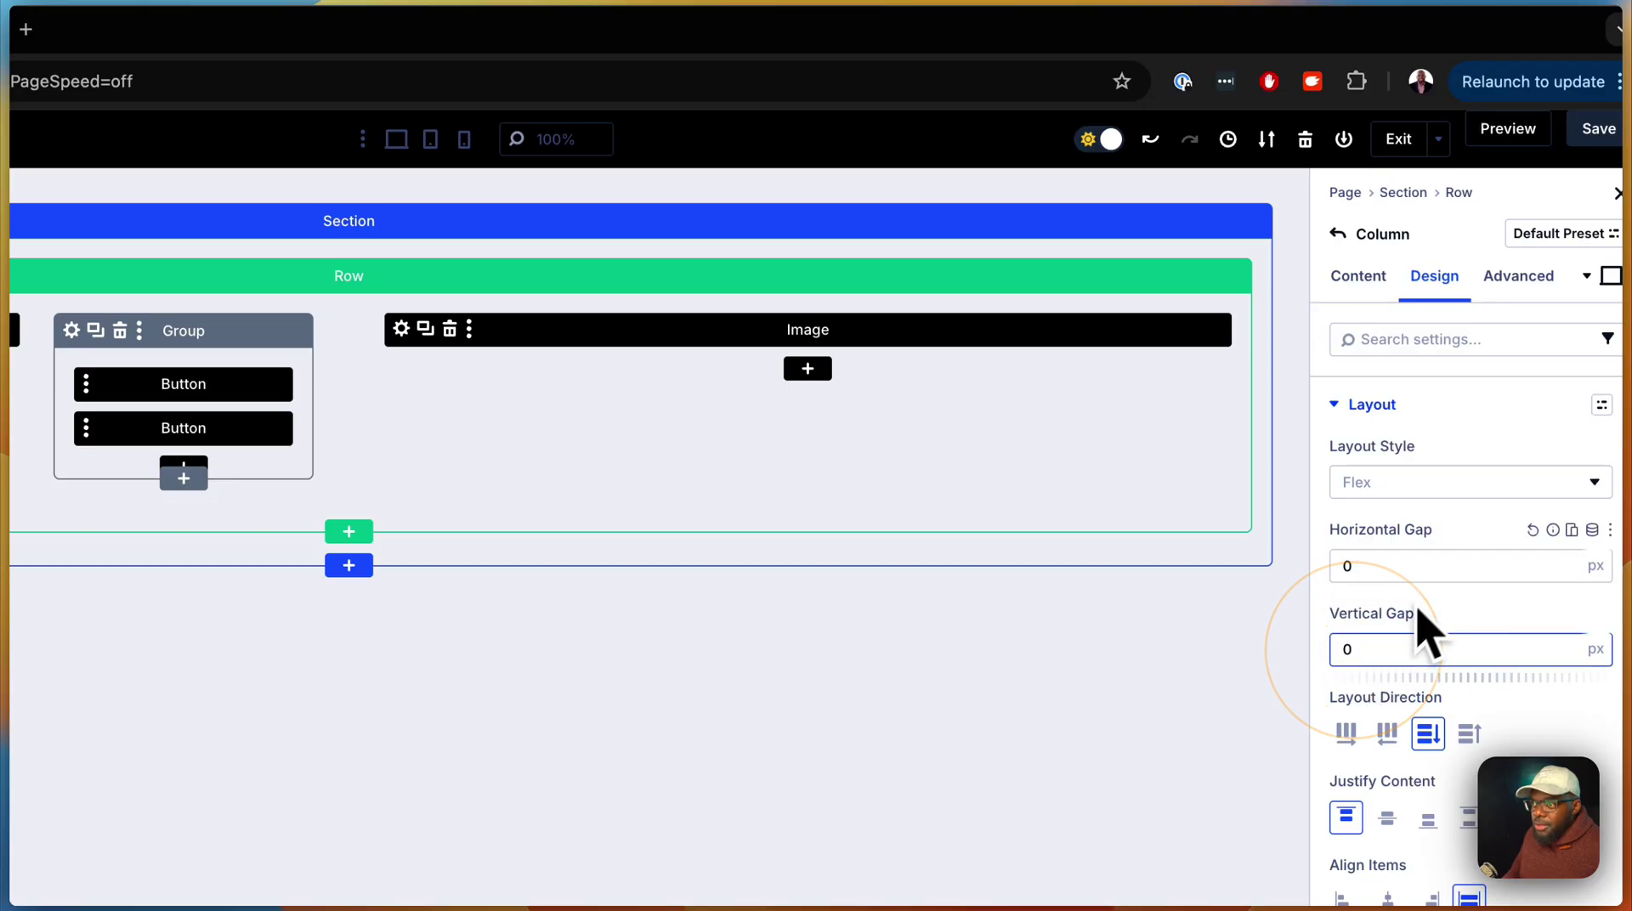
{"action": "left_click", "coordinate": [1338, 235]}
Set the row's second column's horizontal and vertical gaps to 0 px.
{"action": "left_click", "coordinate": [1548, 458]}
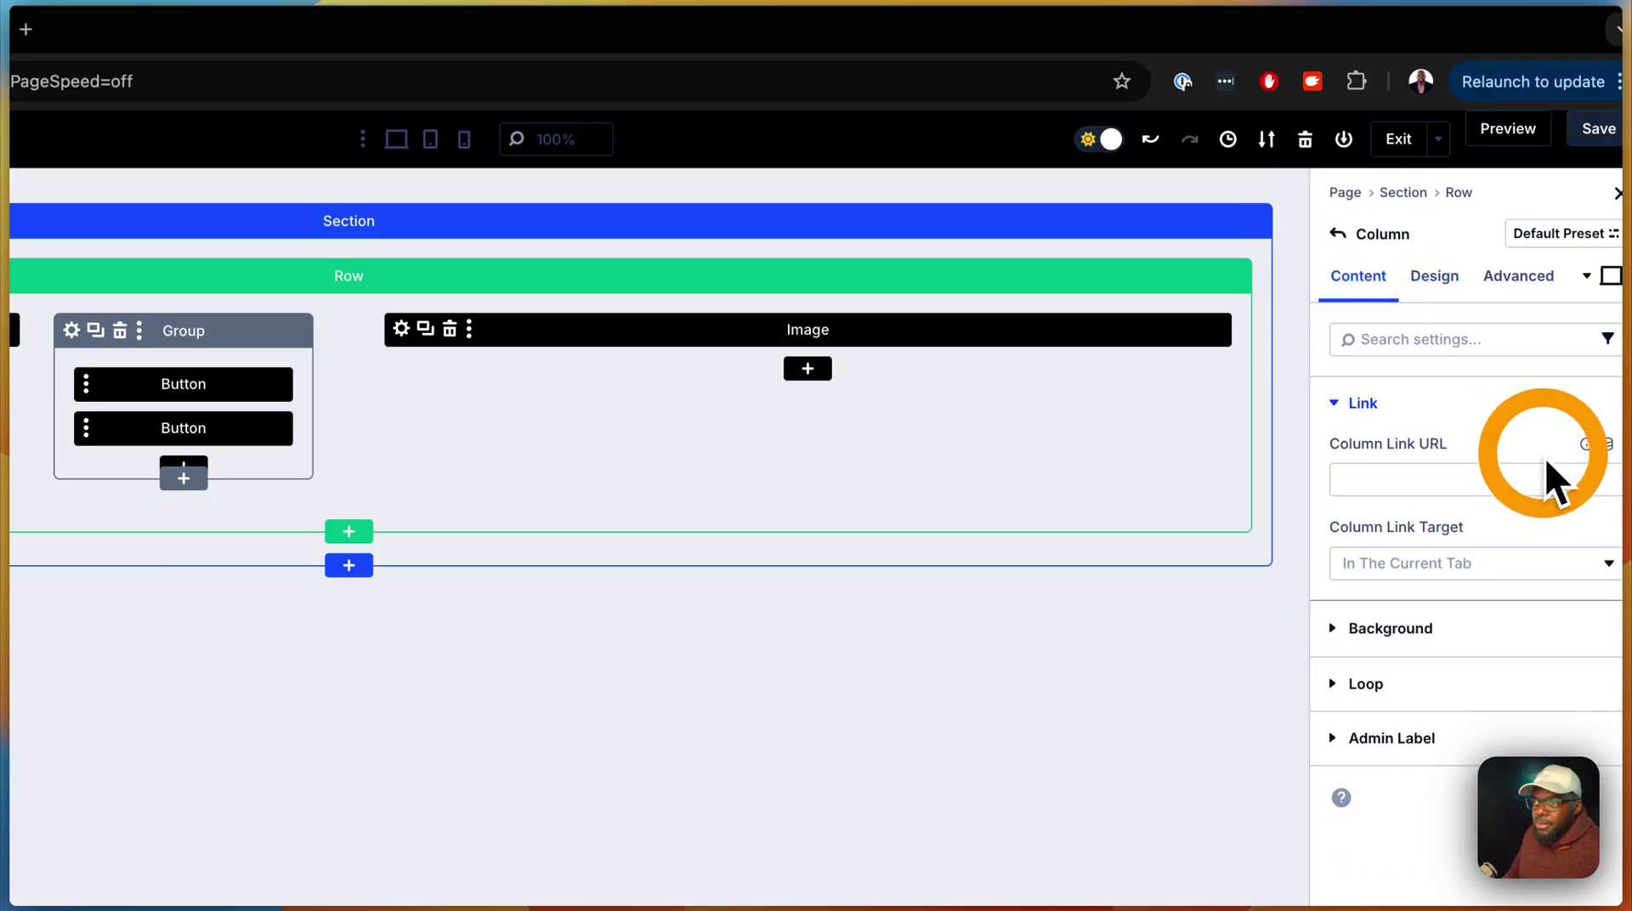
{"action": "left_click", "coordinate": [1437, 280]}
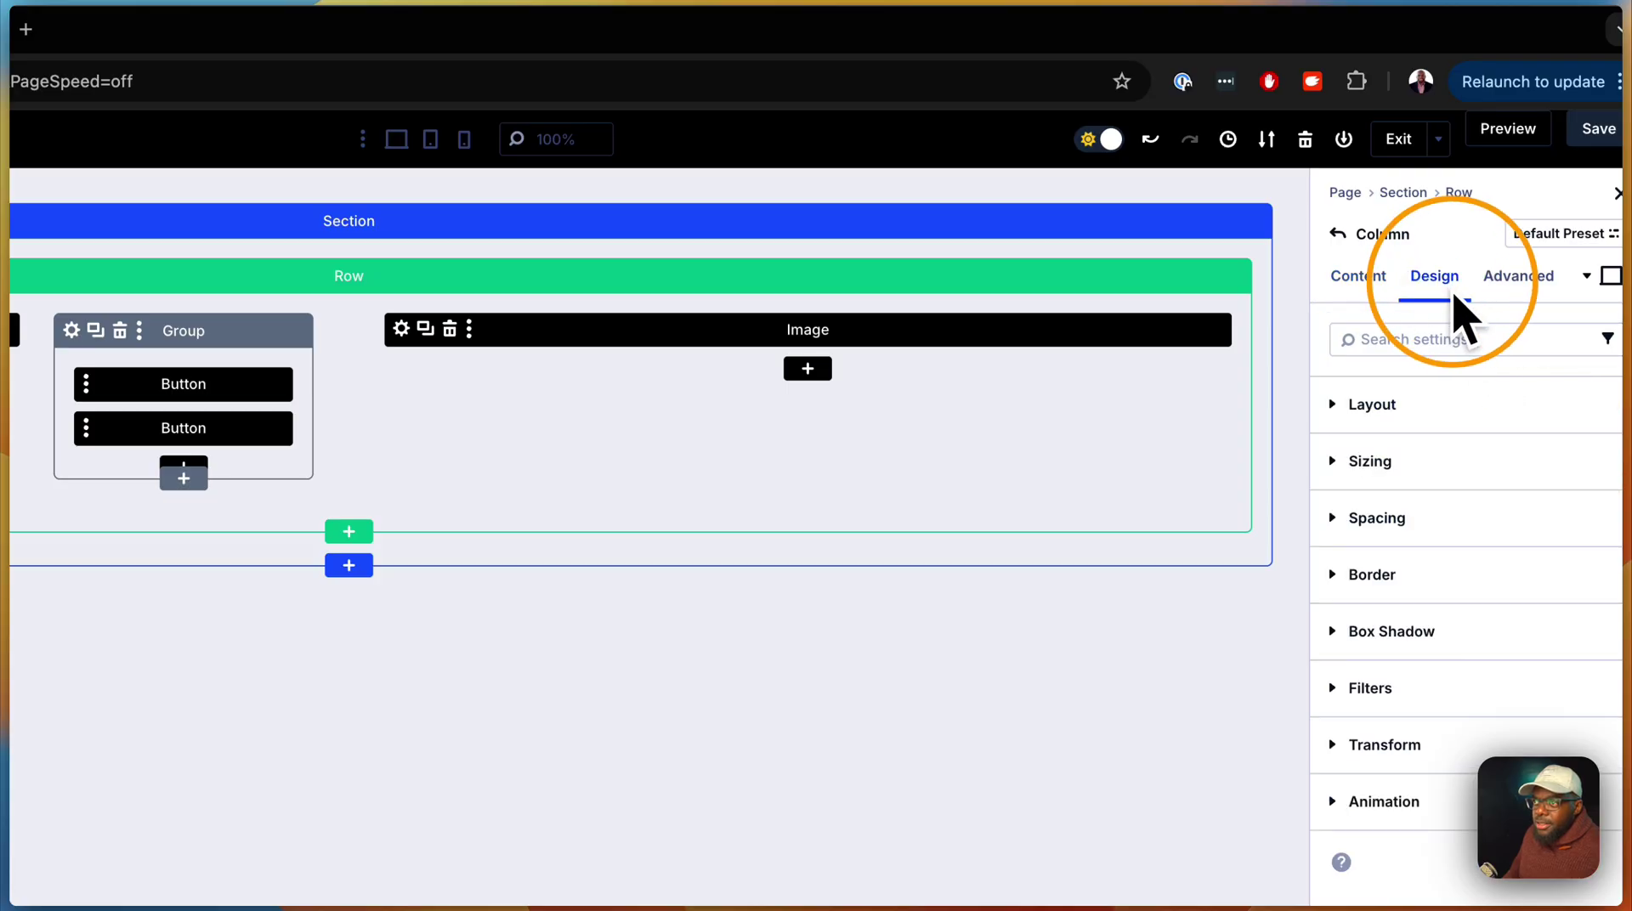
{"action": "left_click", "coordinate": [1380, 410]}
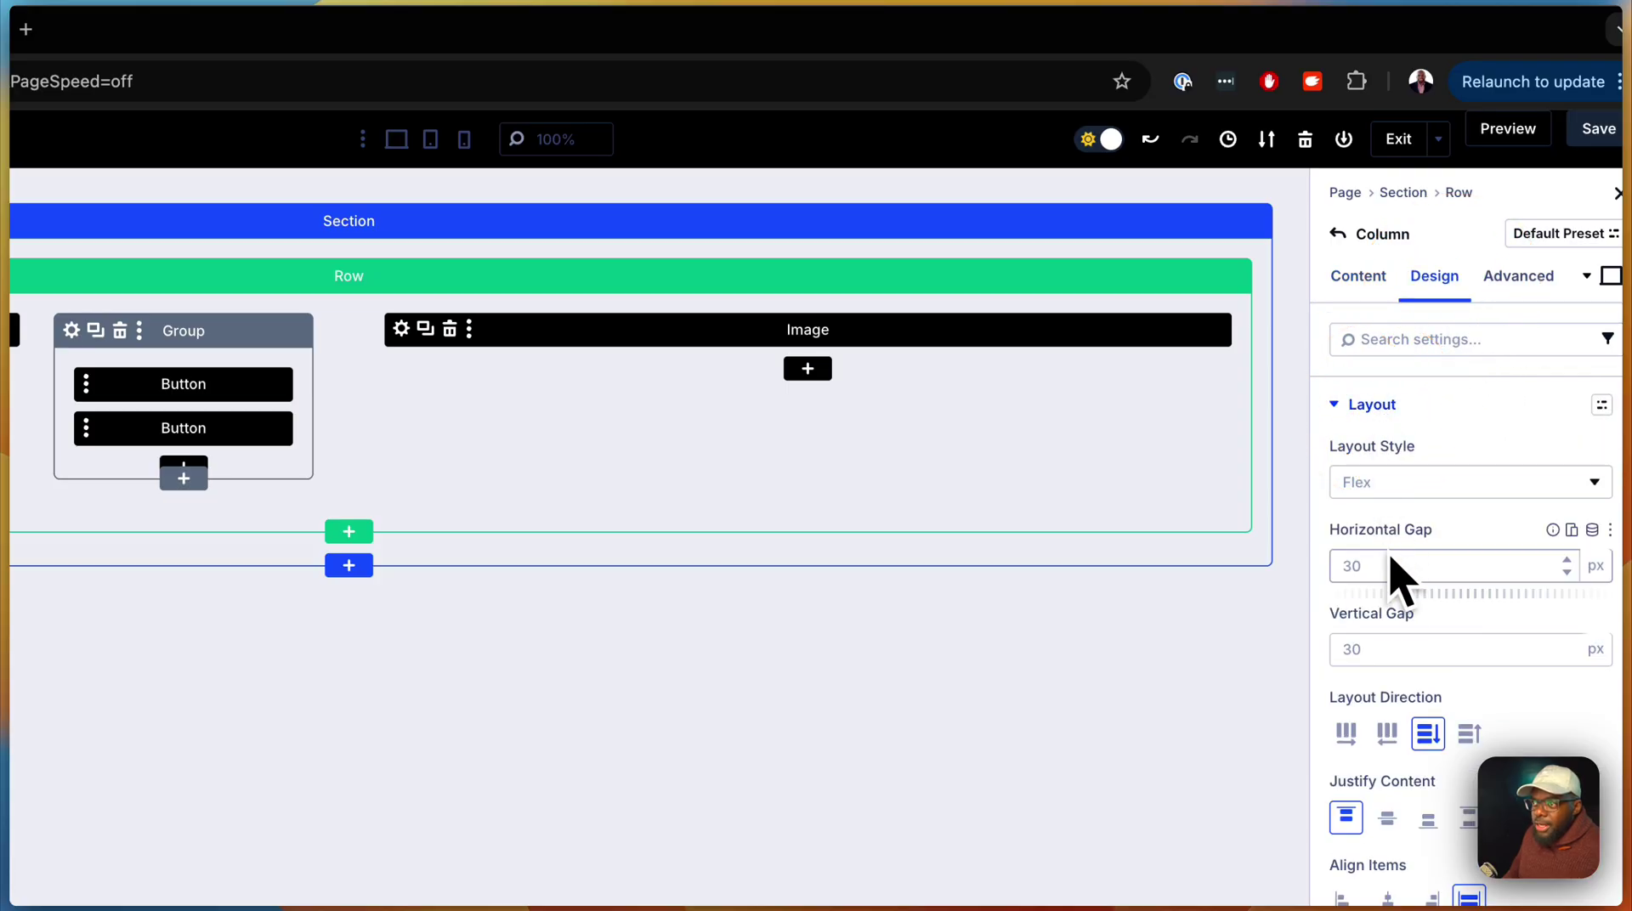
{"action": "type", "text": "0"}
{"action": "left_click", "coordinate": [1373, 653]}
{"action": "type", "text": "0"}
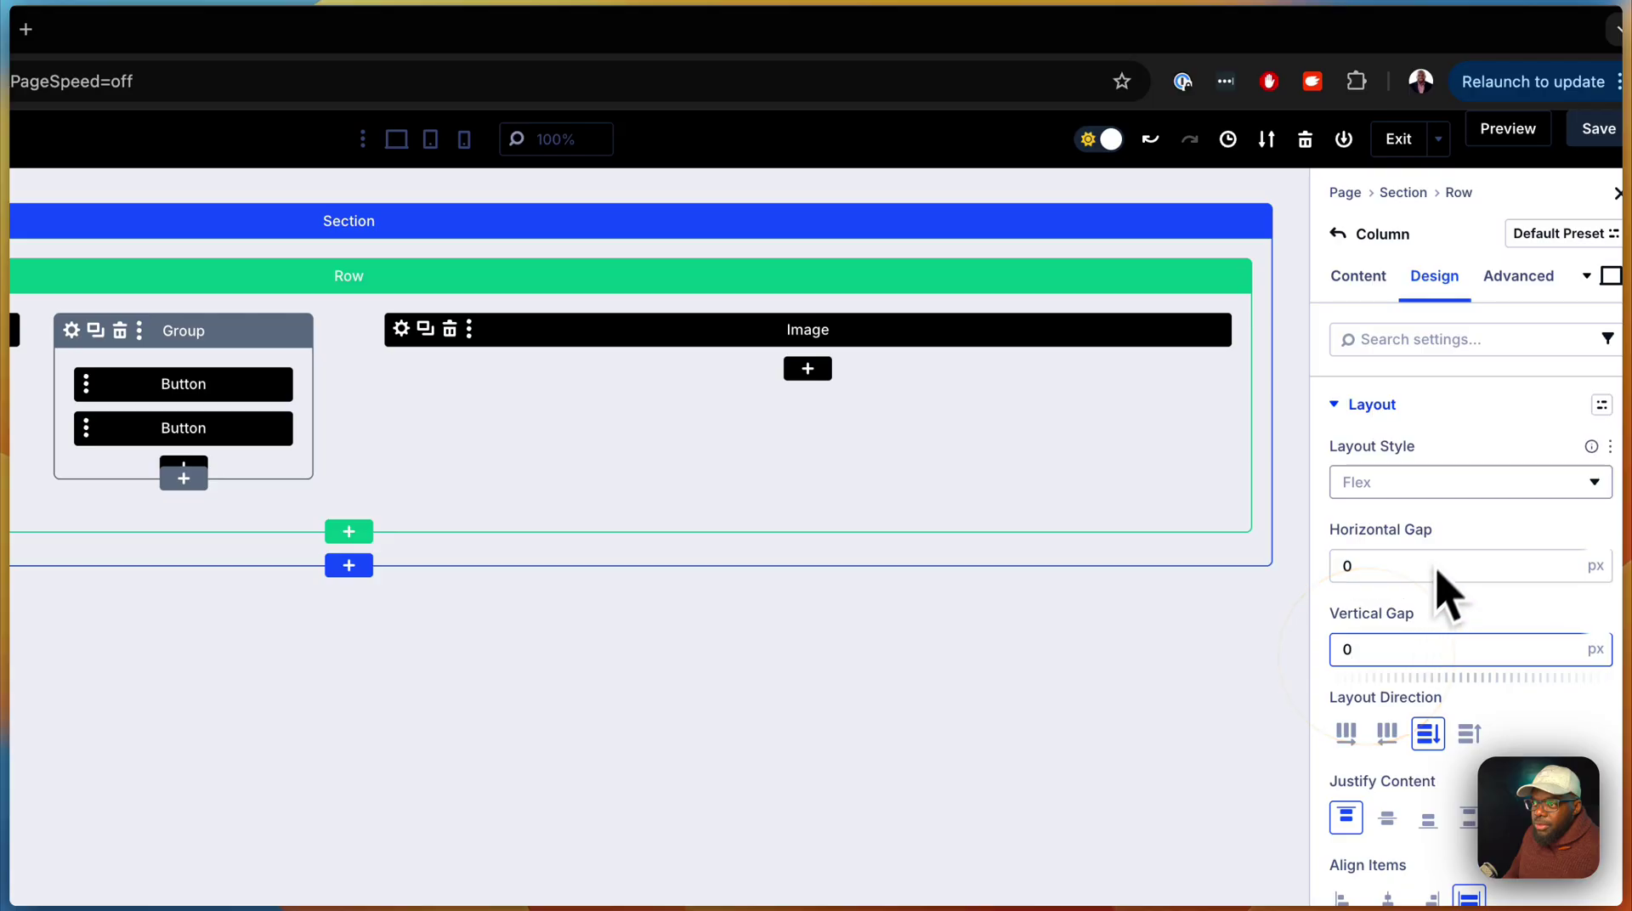
{"action": "left_click", "coordinate": [1339, 233]}
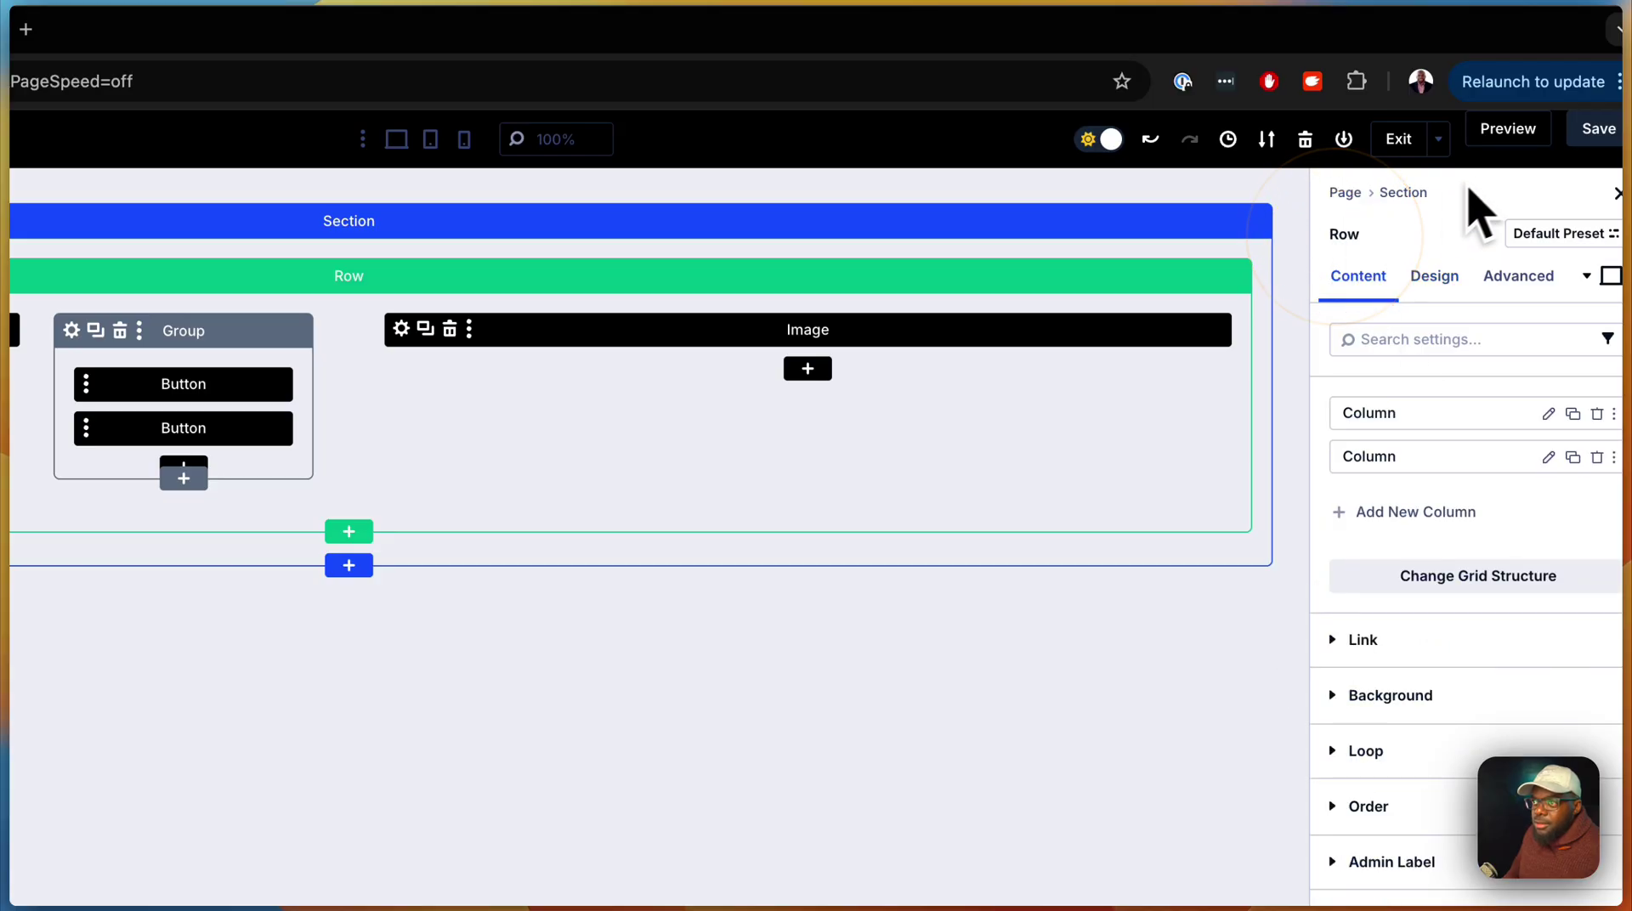
Save the layout, return to the visual view, and reload the builder page.
{"action": "left_click", "coordinate": [1595, 134]}
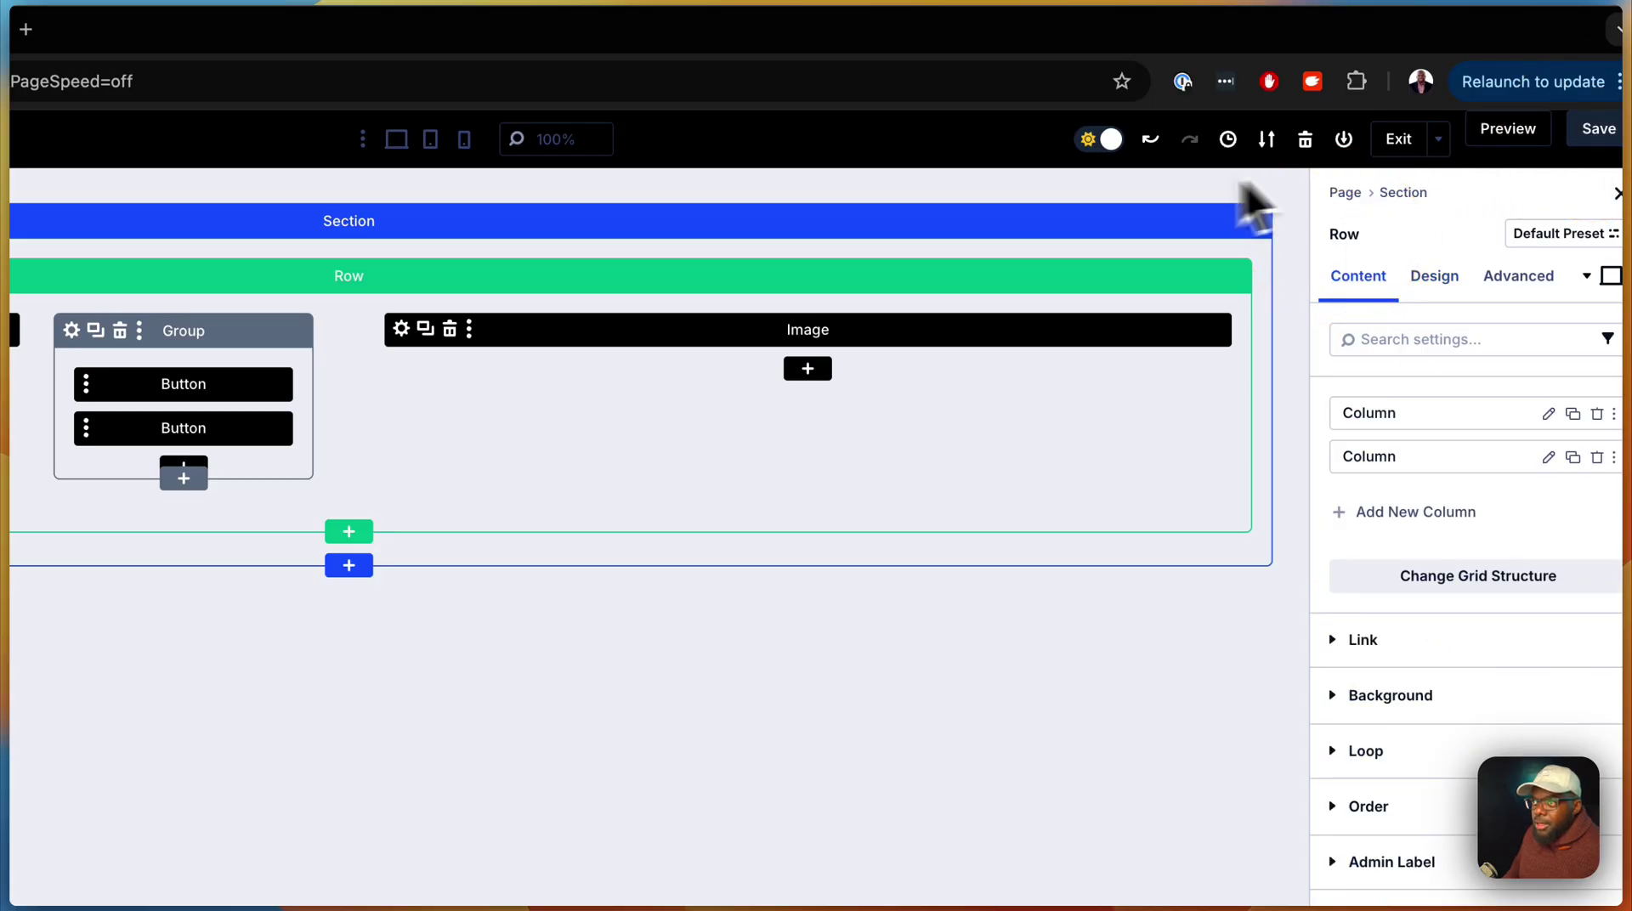
{"action": "left_click", "coordinate": [44, 306]}
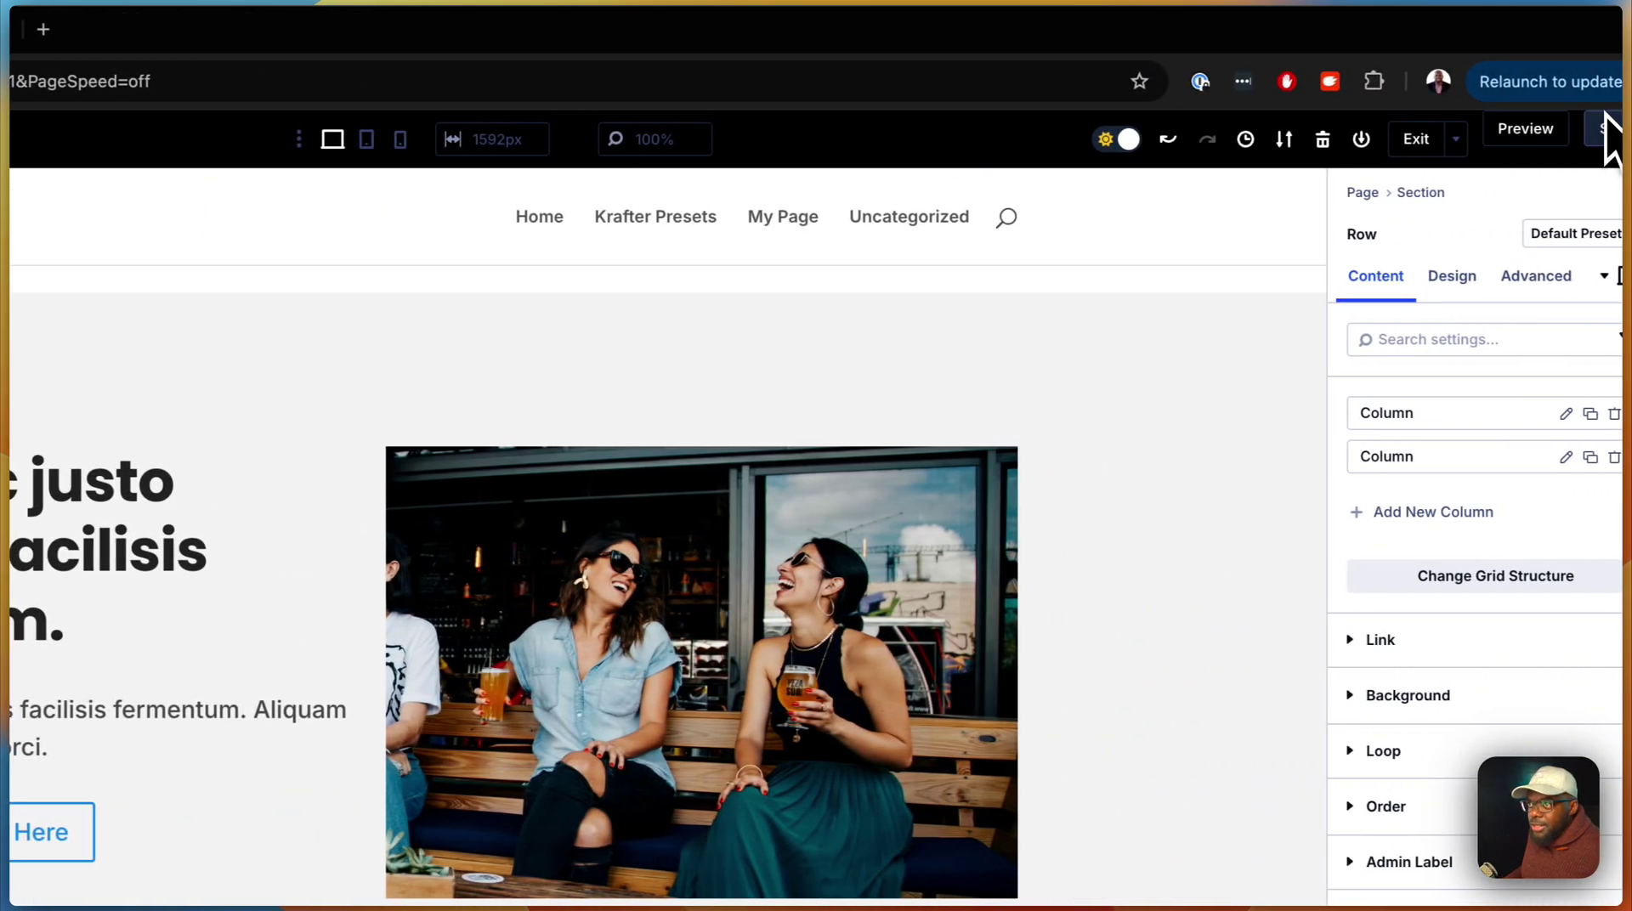
{"action": "left_click", "coordinate": [1601, 132]}
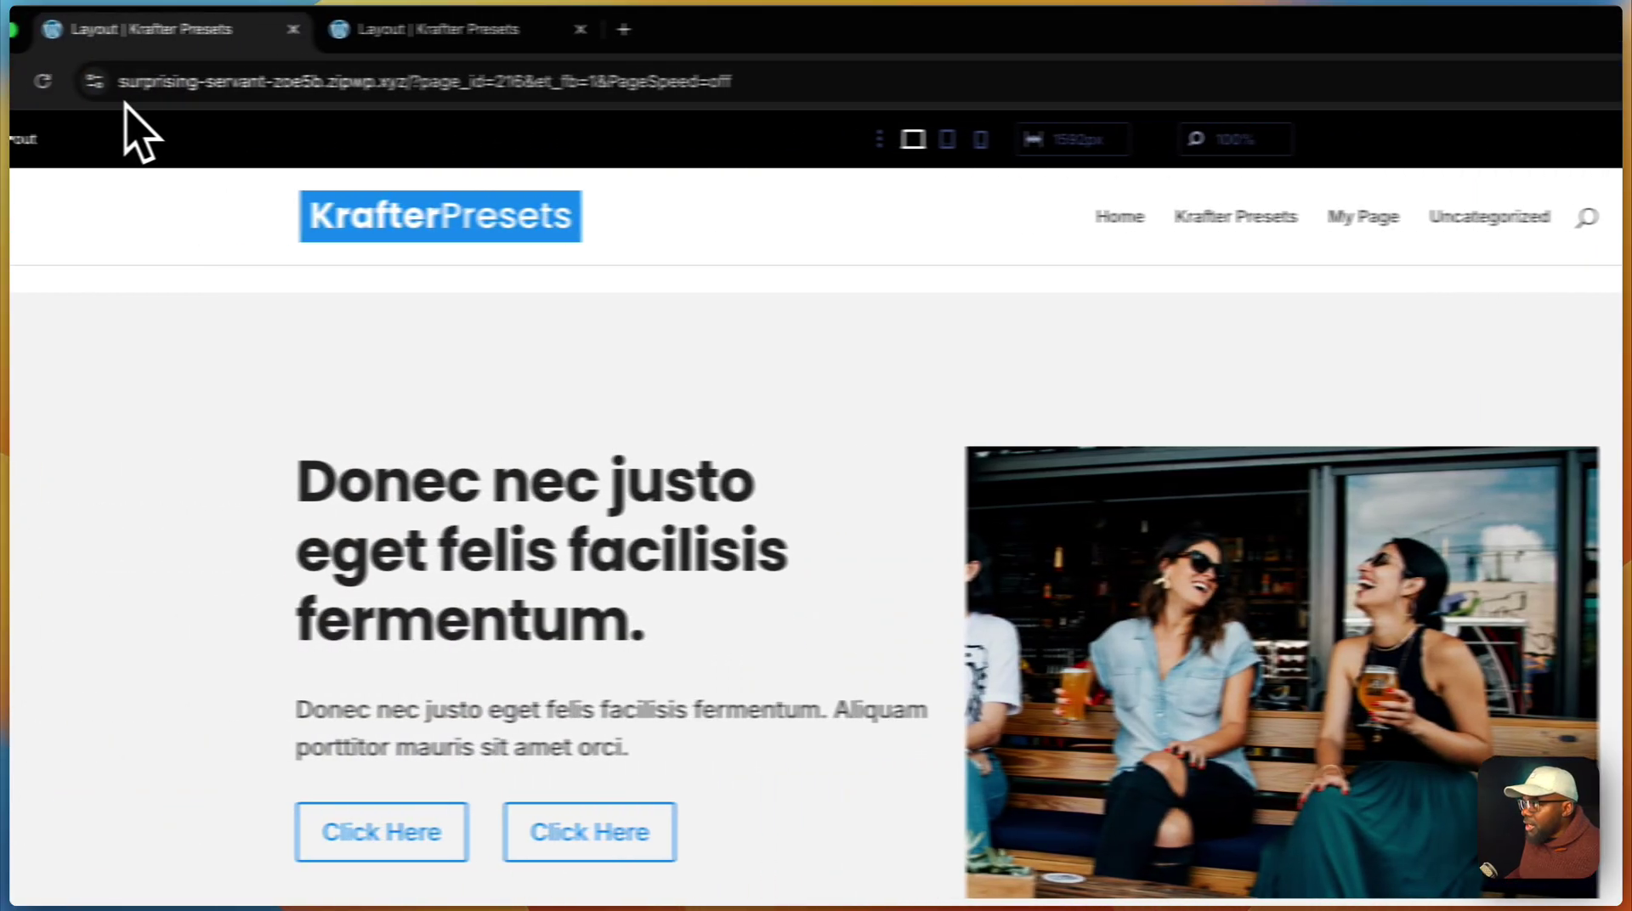
{"action": "left_click", "coordinate": [114, 84]}
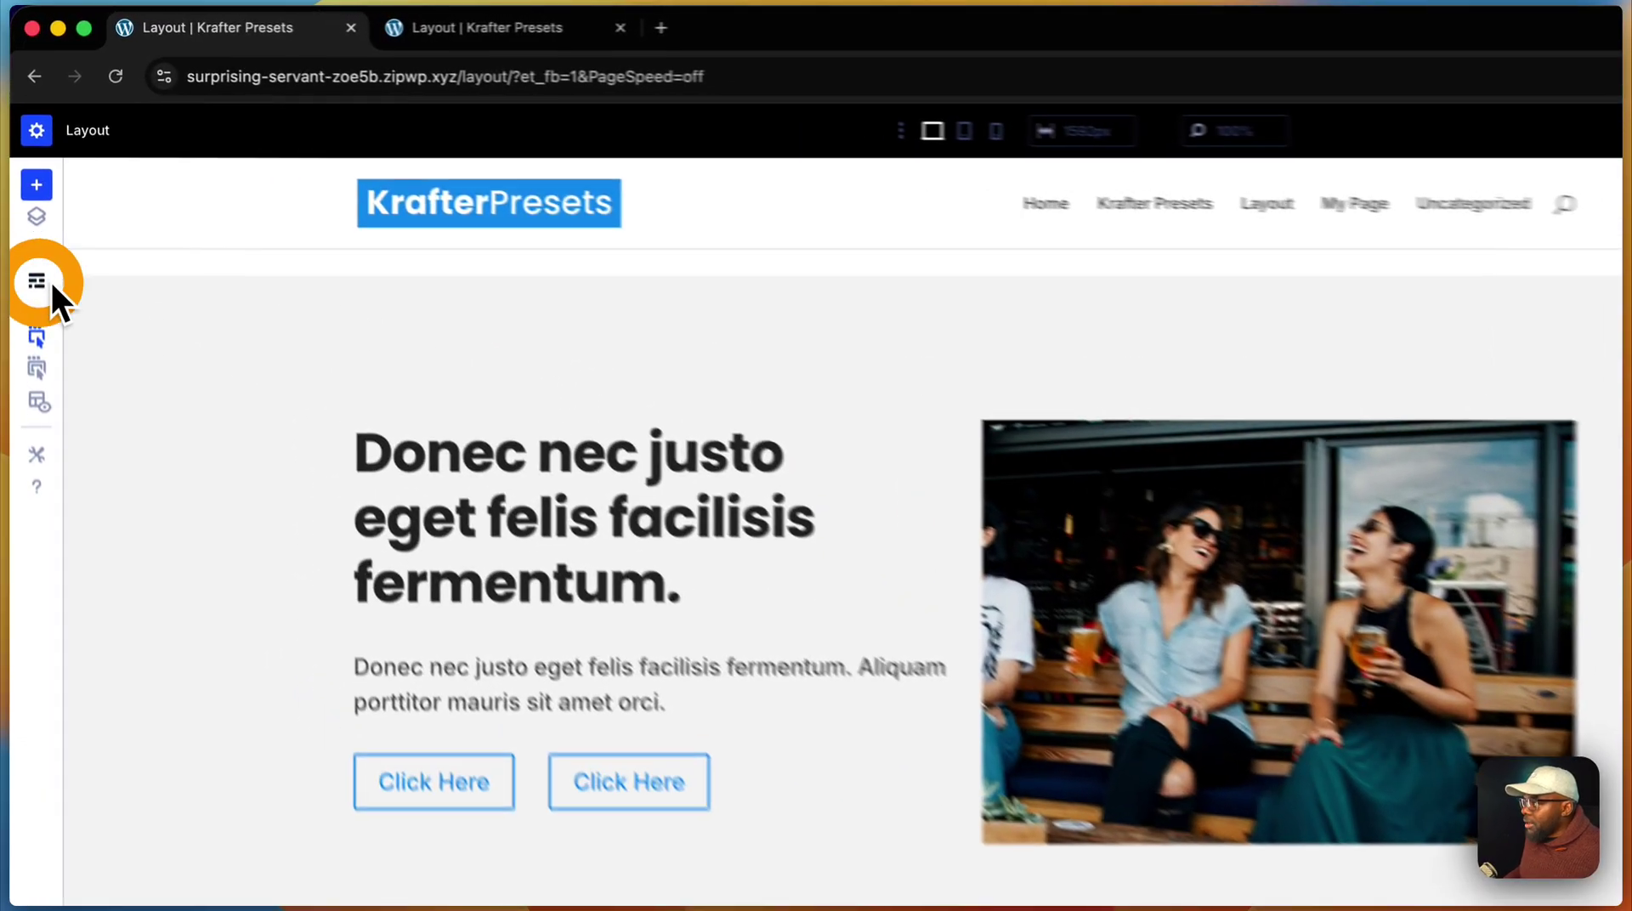
Set the first column's vertical gap to 0 px in the row settings and save the layout.
{"action": "left_click", "coordinate": [30, 211]}
{"action": "left_click", "coordinate": [141, 276]}
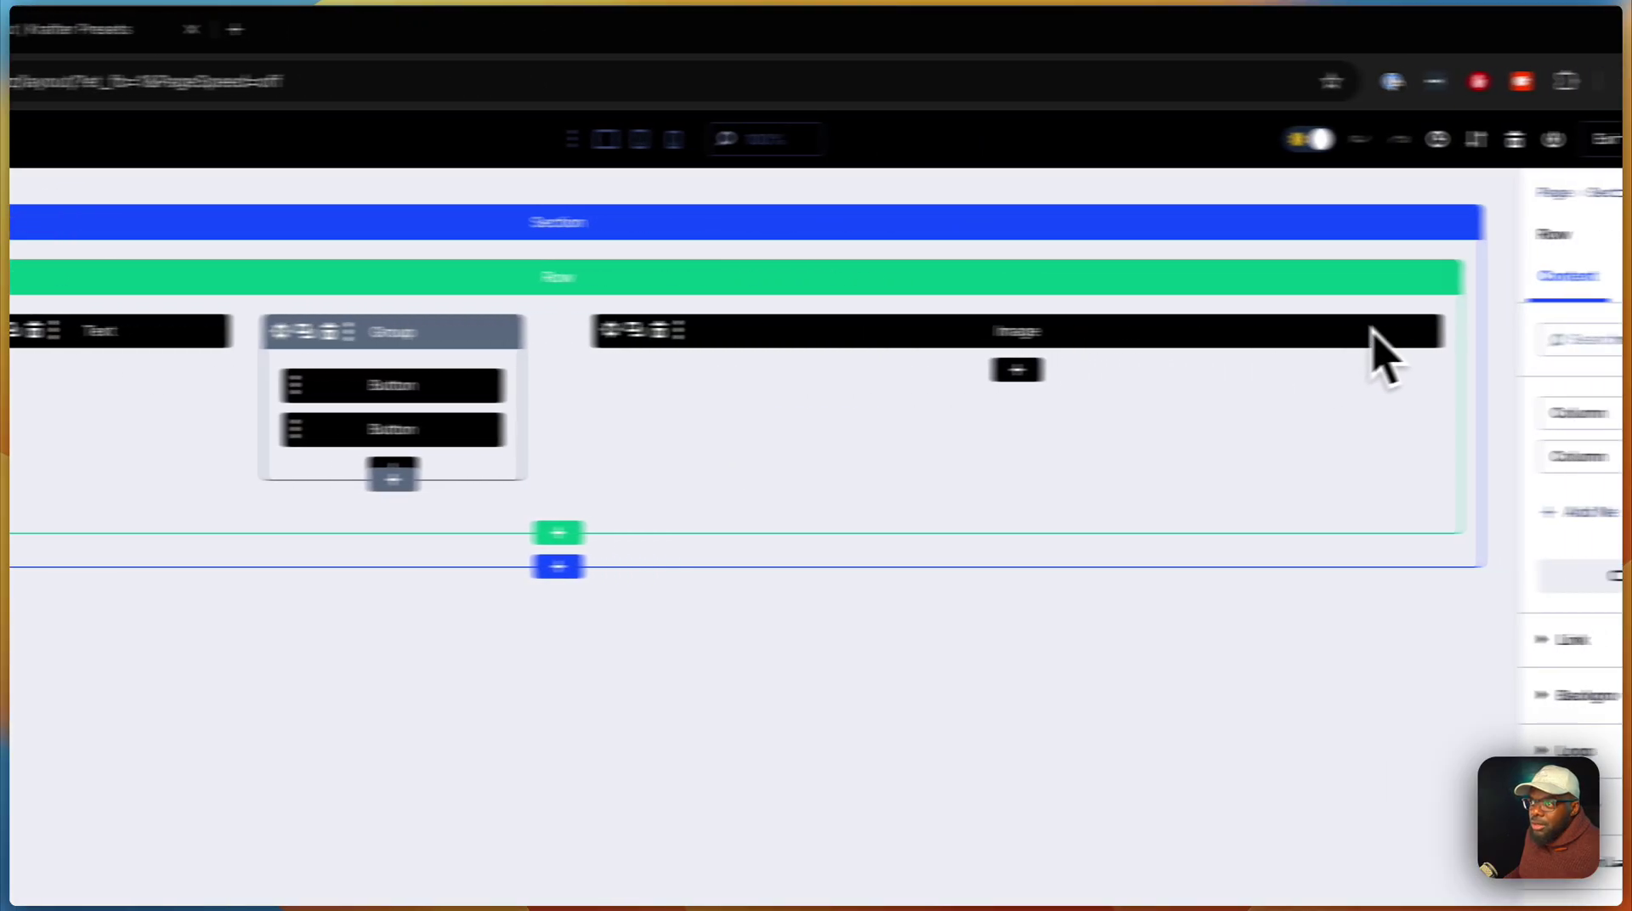
{"action": "left_click", "coordinate": [1438, 288]}
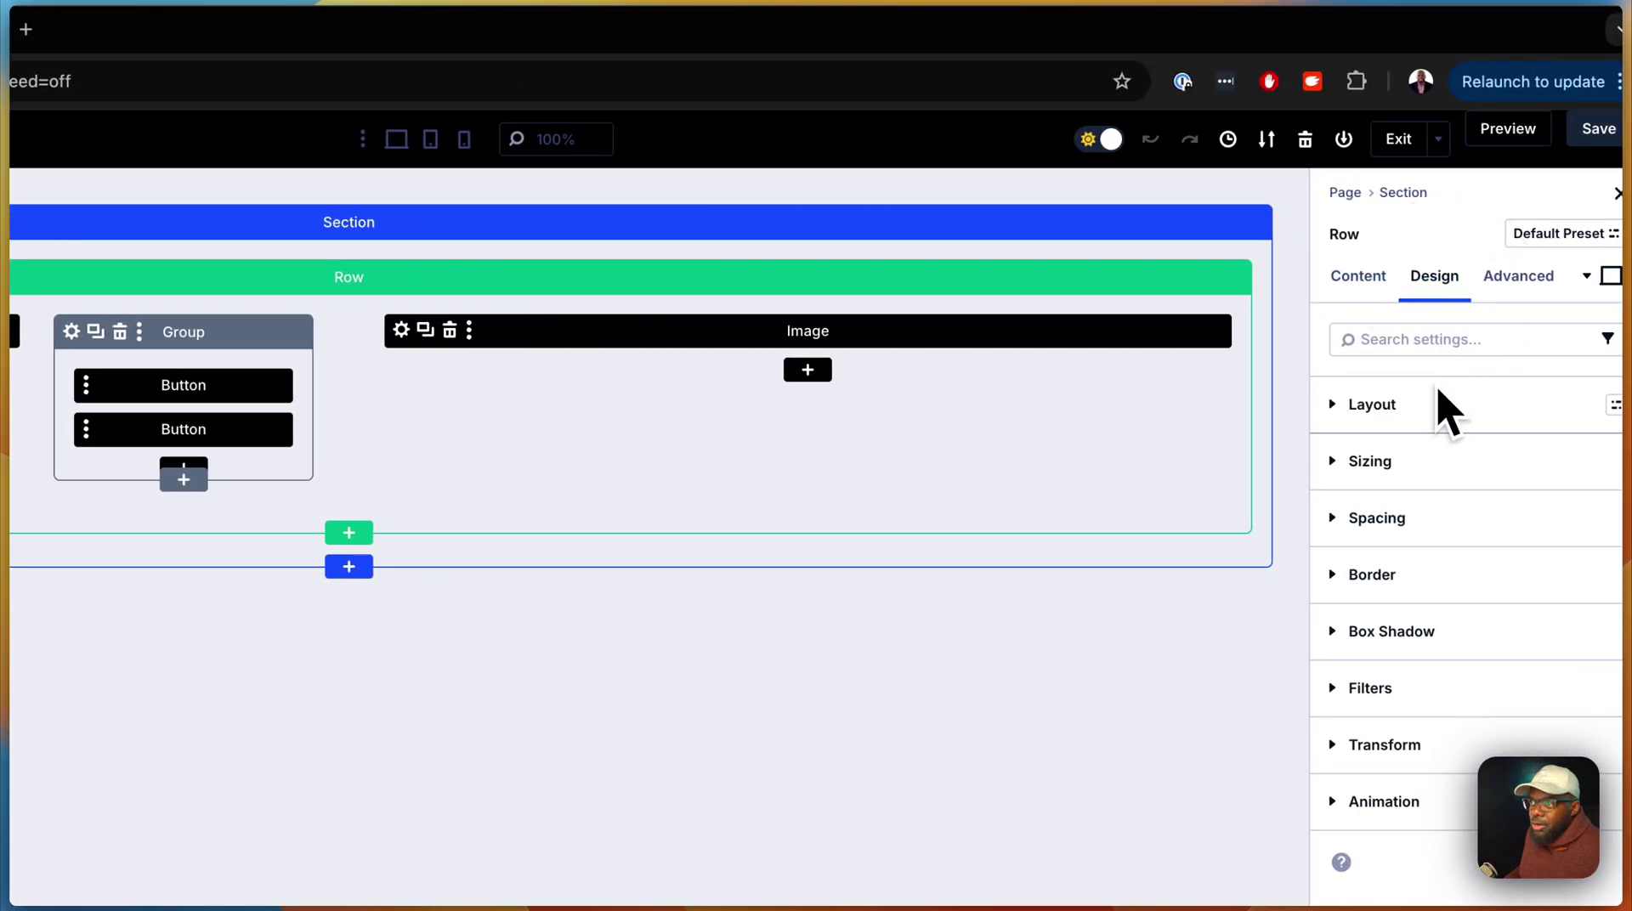
{"action": "left_click", "coordinate": [1439, 404]}
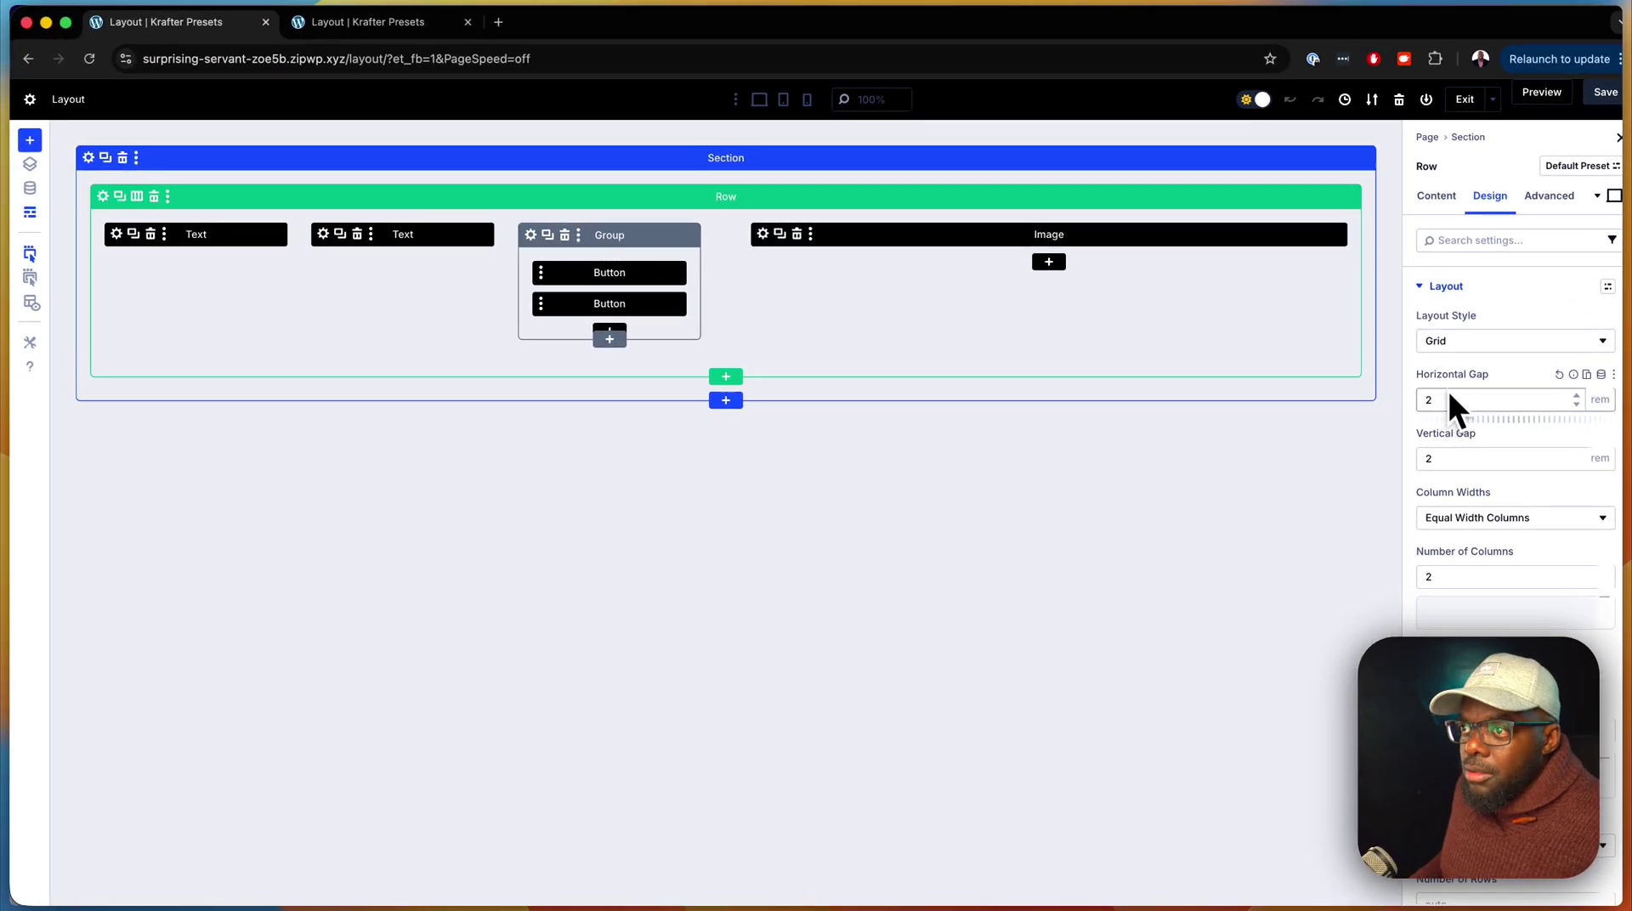
{"action": "left_click", "coordinate": [1436, 196]}
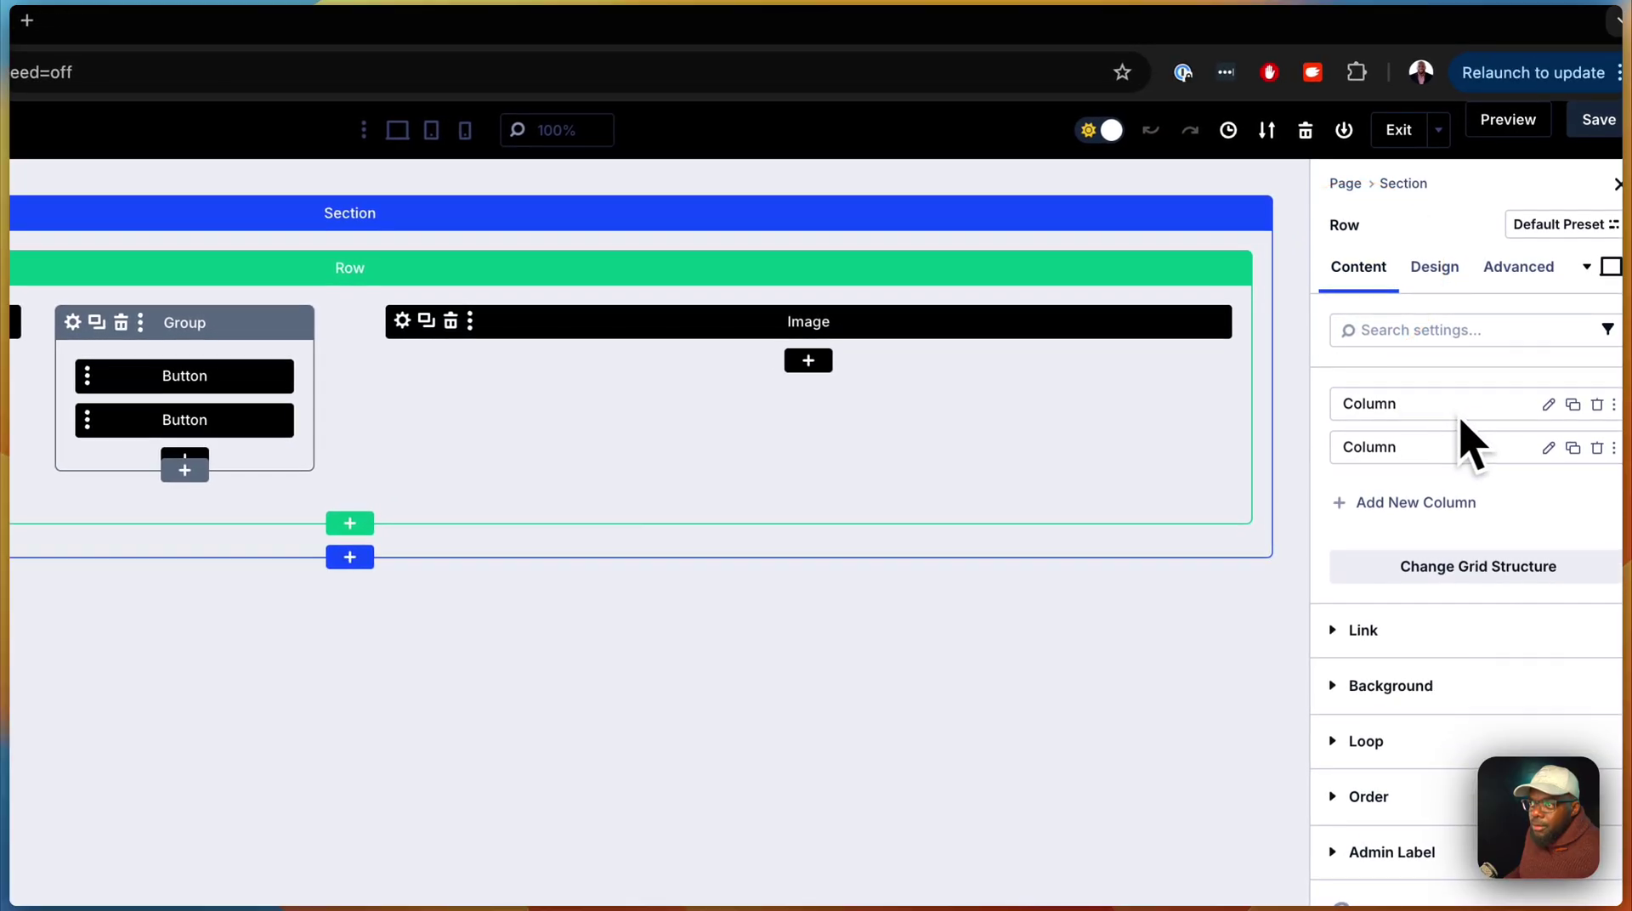
{"action": "left_click", "coordinate": [1549, 403]}
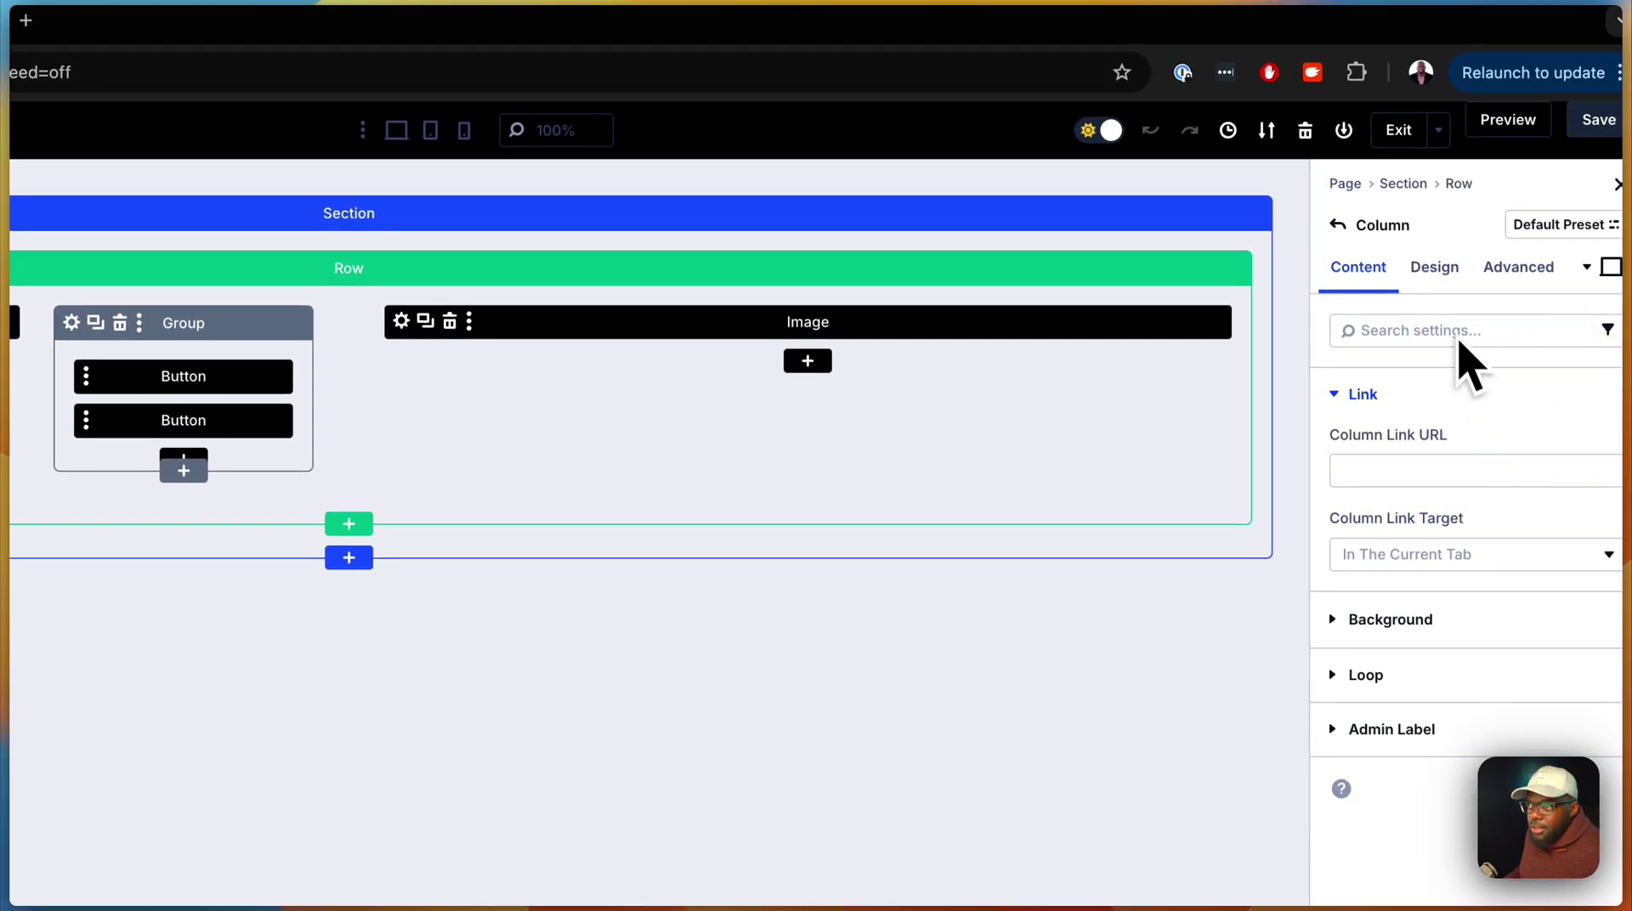
{"action": "left_click", "coordinate": [1438, 272]}
{"action": "left_click", "coordinate": [1408, 391]}
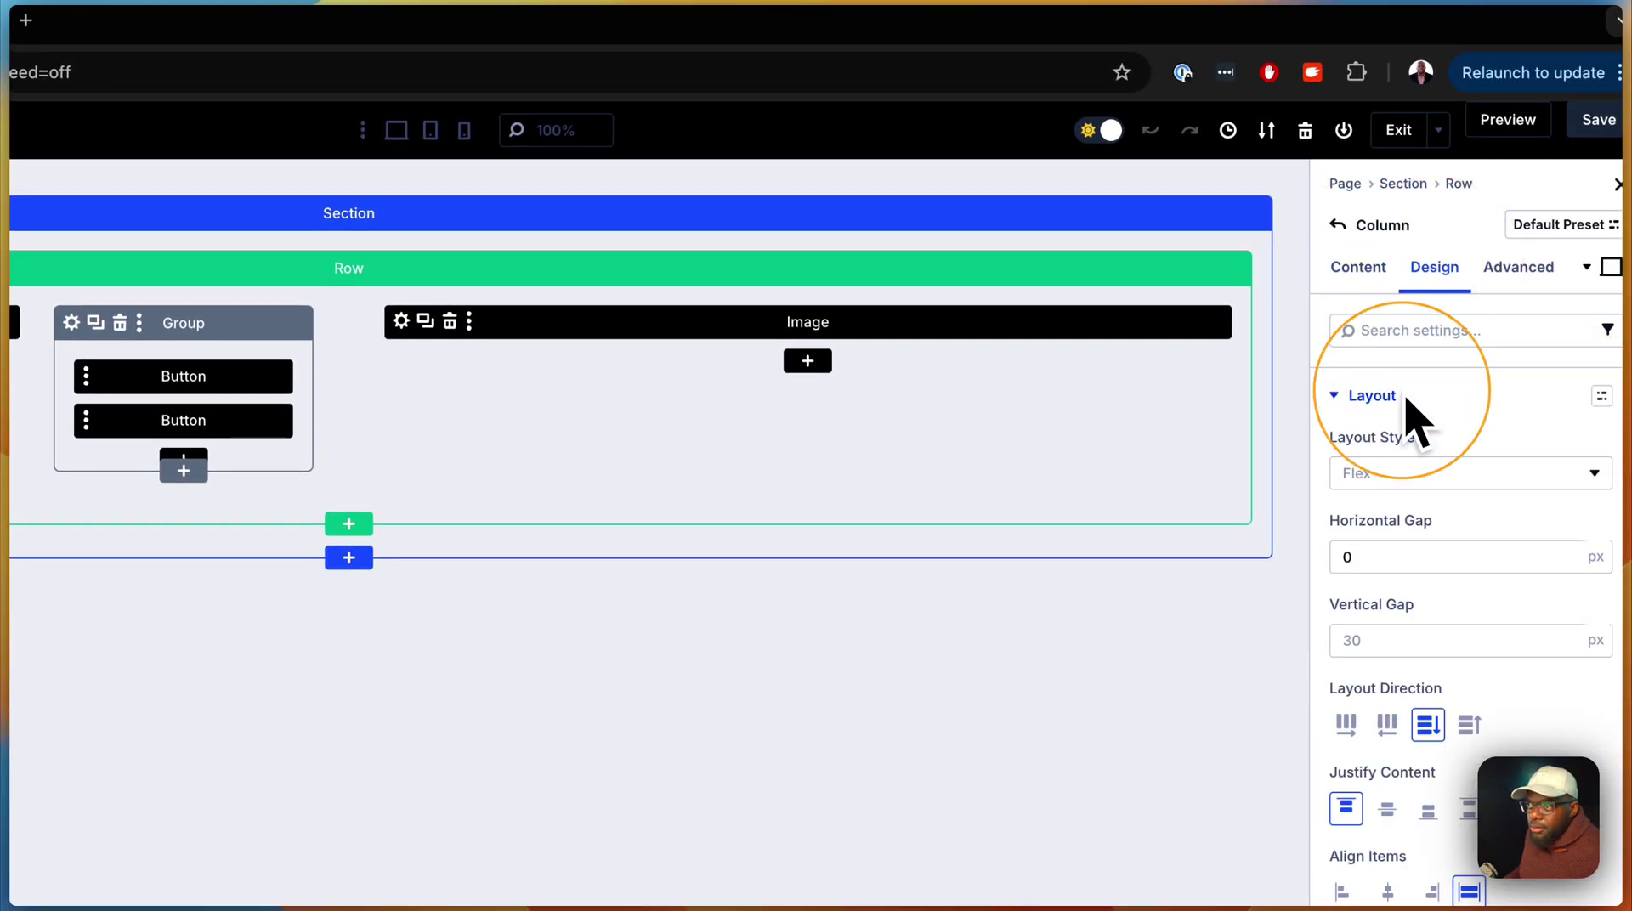
{"action": "left_click", "coordinate": [1392, 639]}
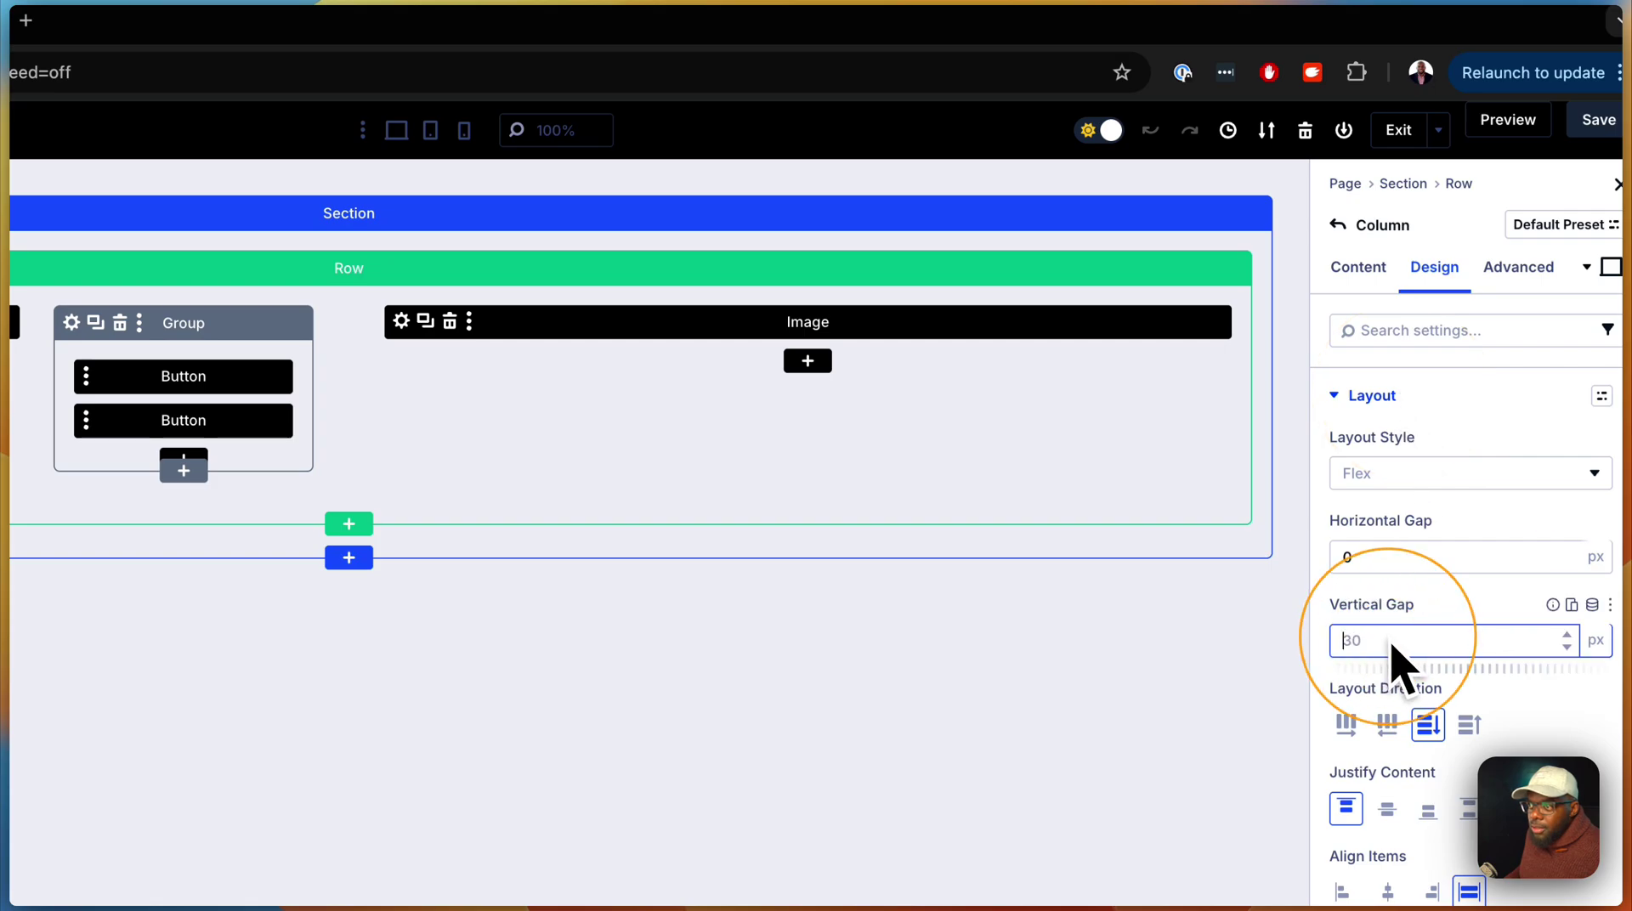
{"action": "type", "text": "0"}
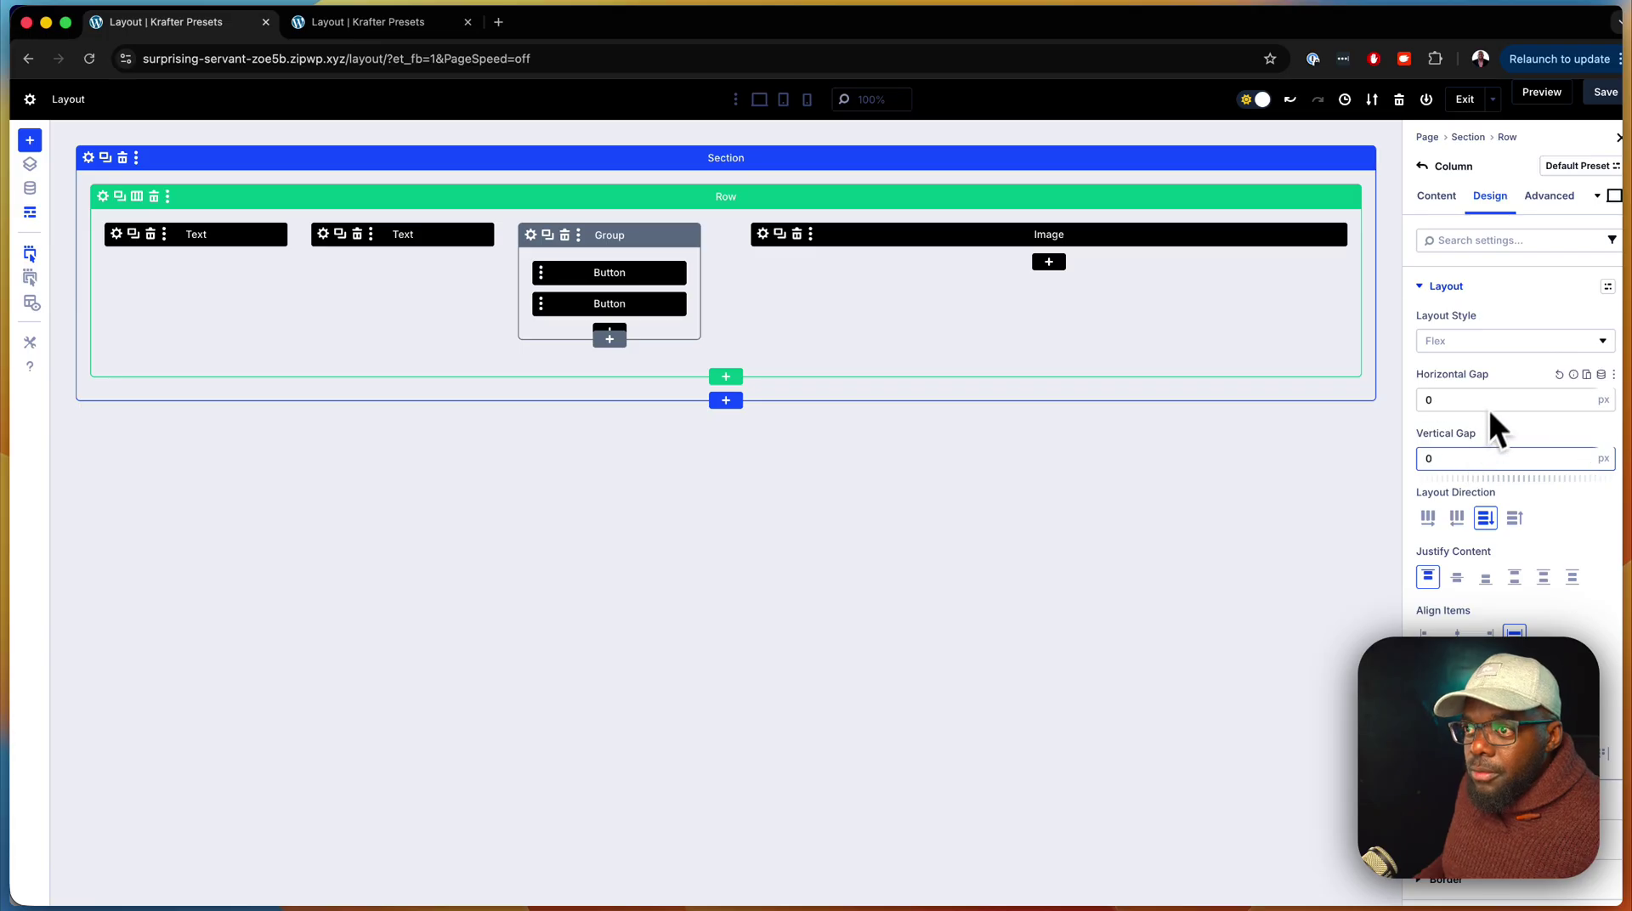
{"action": "left_click", "coordinate": [1606, 92]}
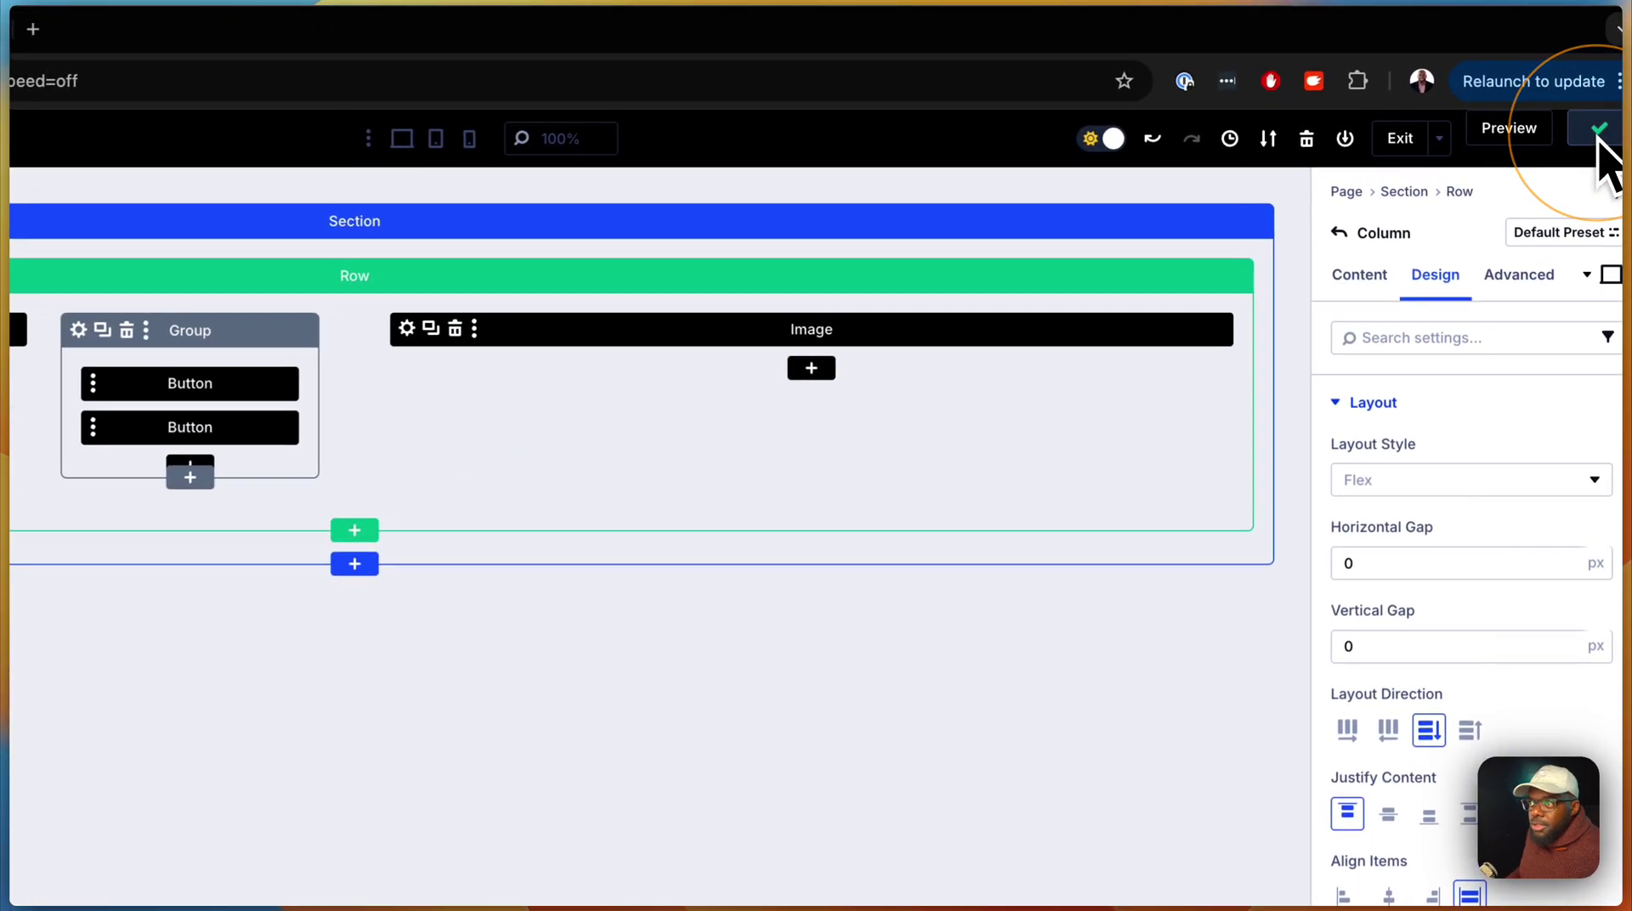
Check the second column's gap settings and return to the visual view of the page.
{"action": "left_click", "coordinate": [1338, 233]}
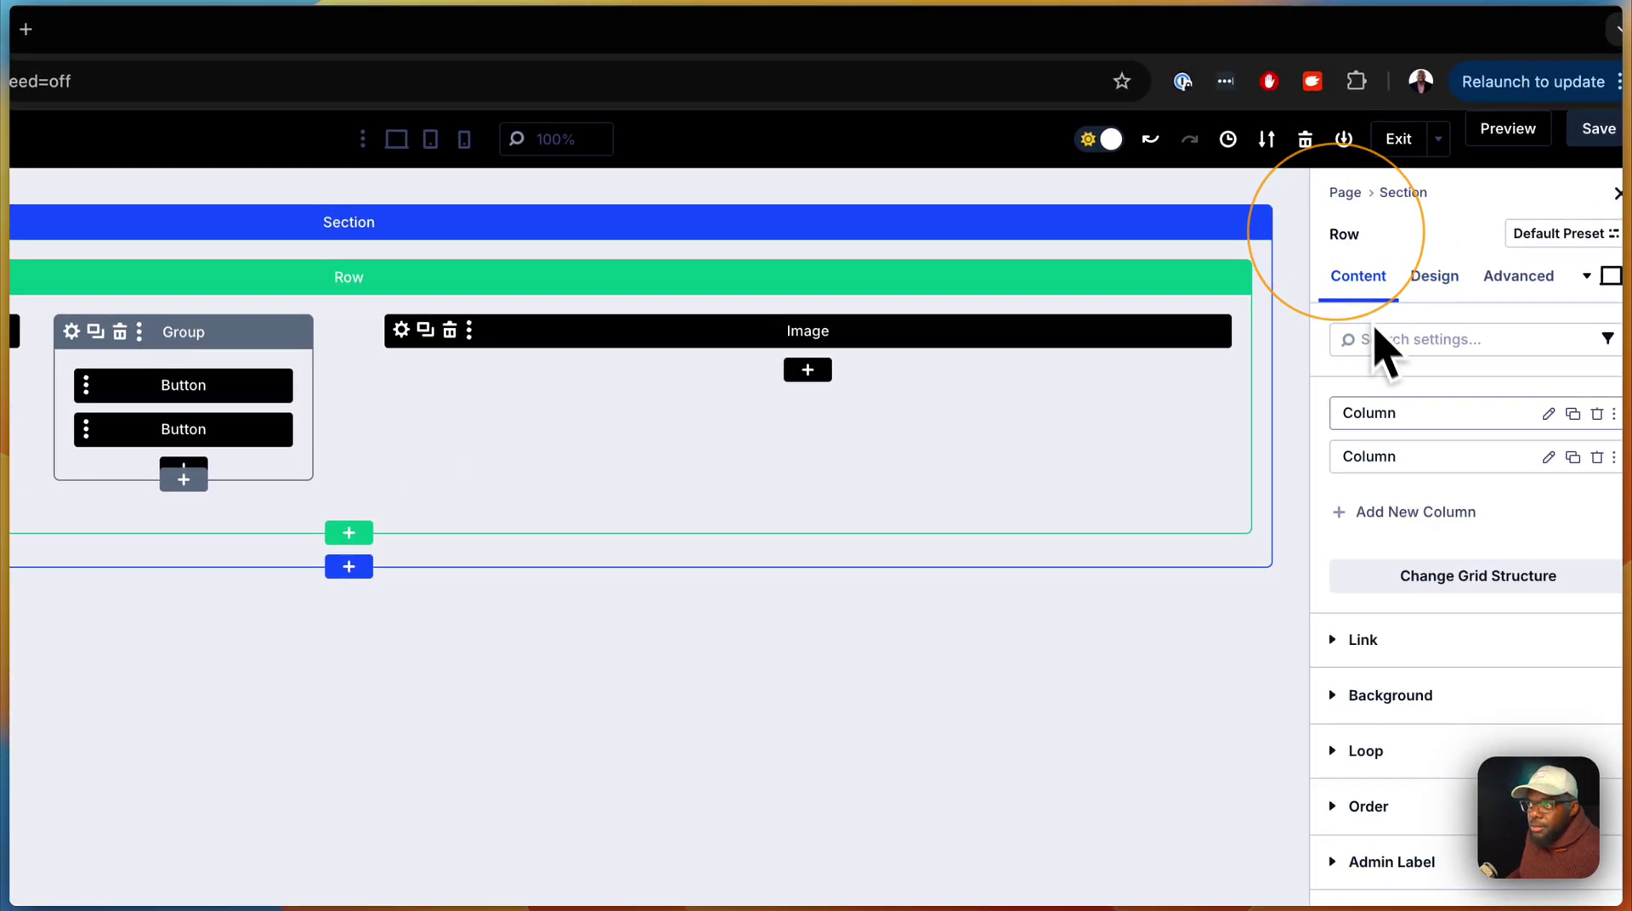
{"action": "left_click", "coordinate": [1547, 457]}
{"action": "left_click", "coordinate": [1445, 289]}
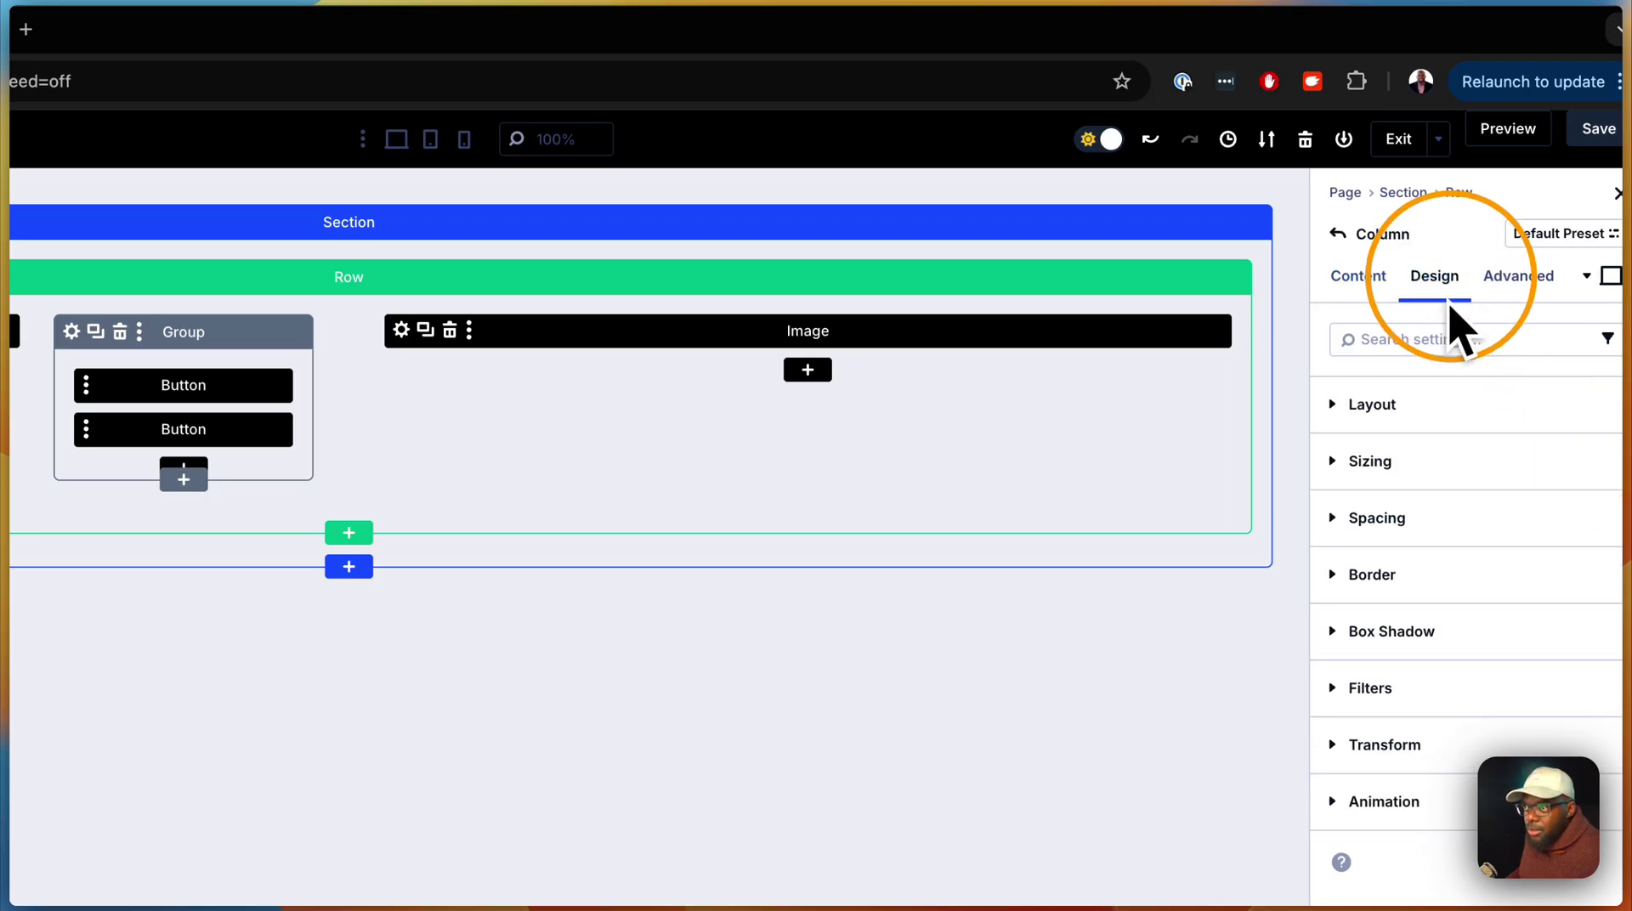
{"action": "left_click", "coordinate": [1416, 407]}
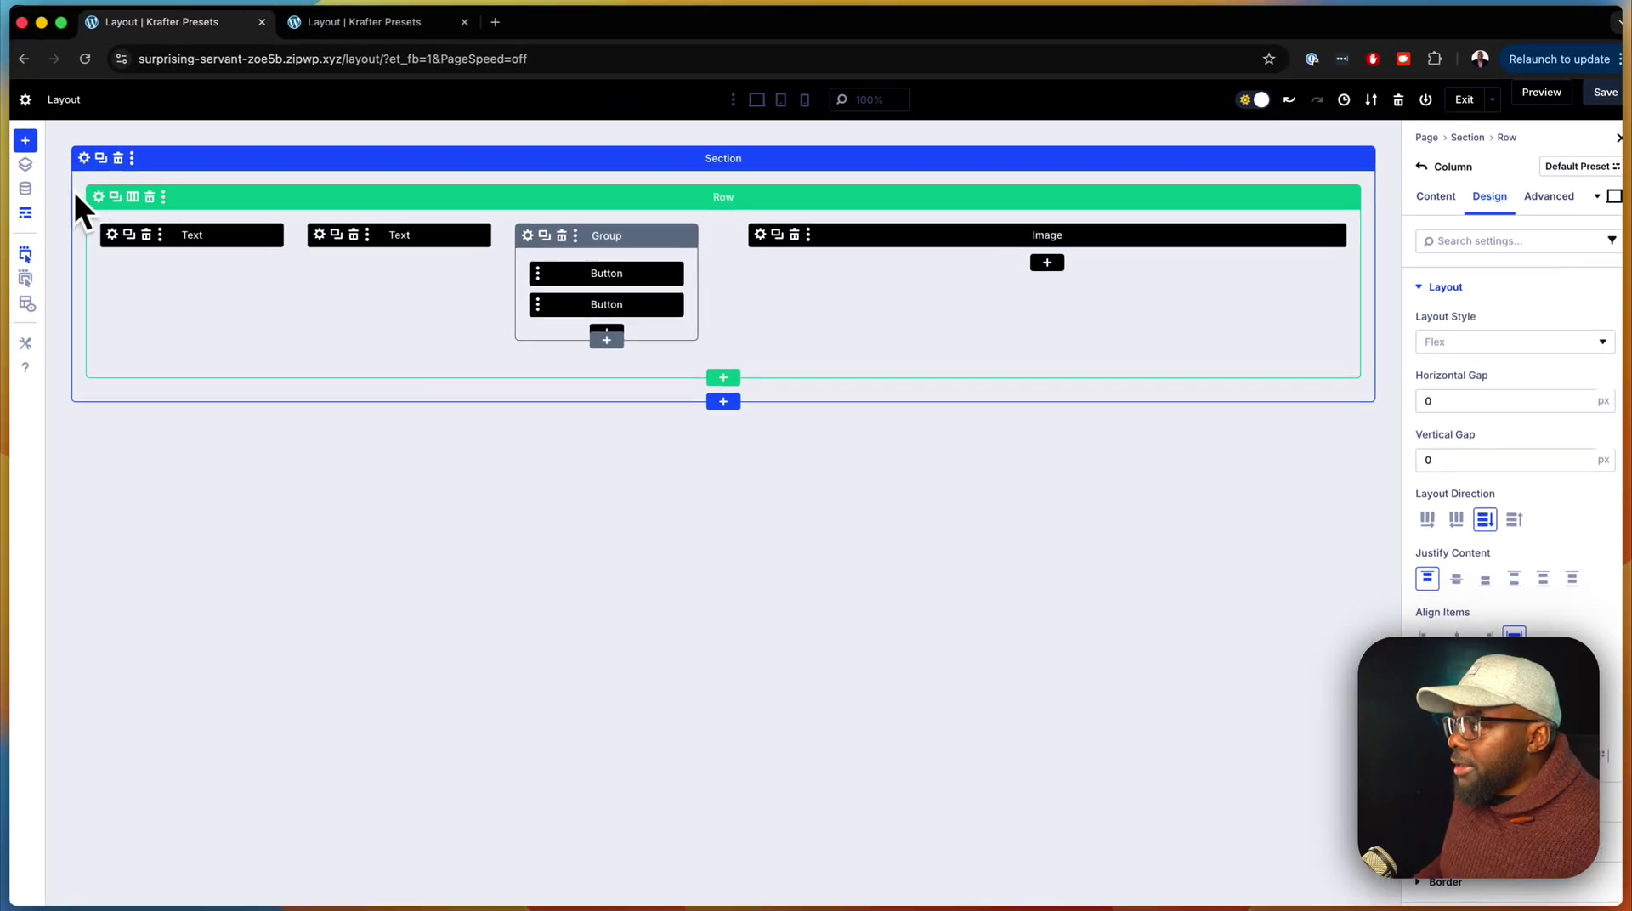
{"action": "left_click", "coordinate": [30, 212]}
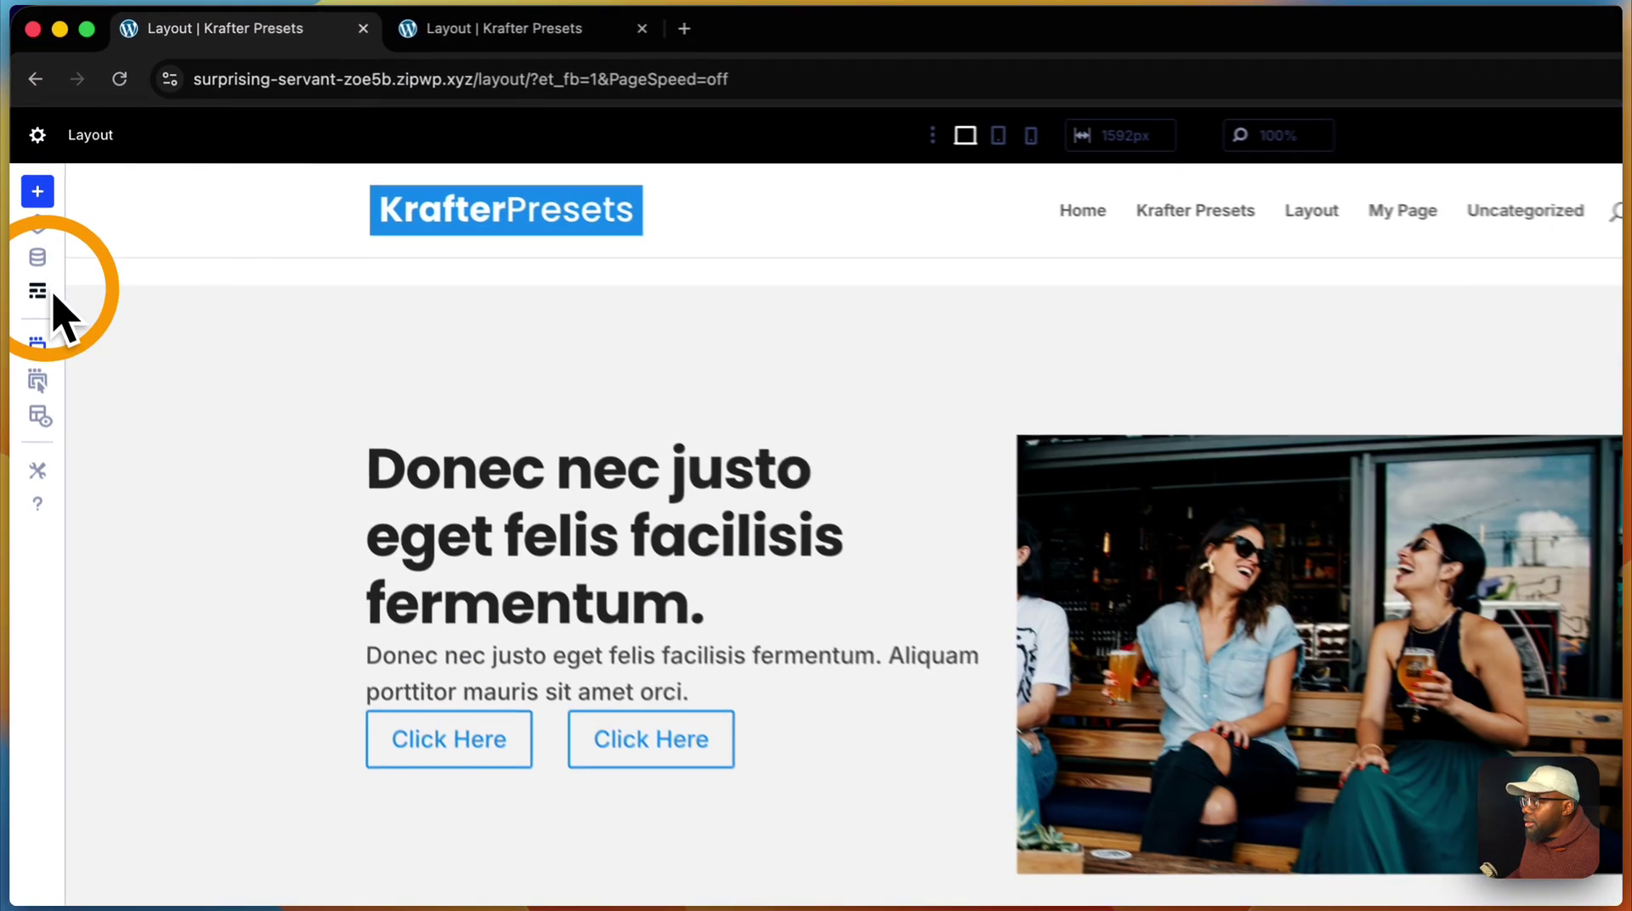
Add a custom attribute to the button group with the admin label CSS Class and the attribute name class.
{"action": "left_click", "coordinate": [562, 588]}
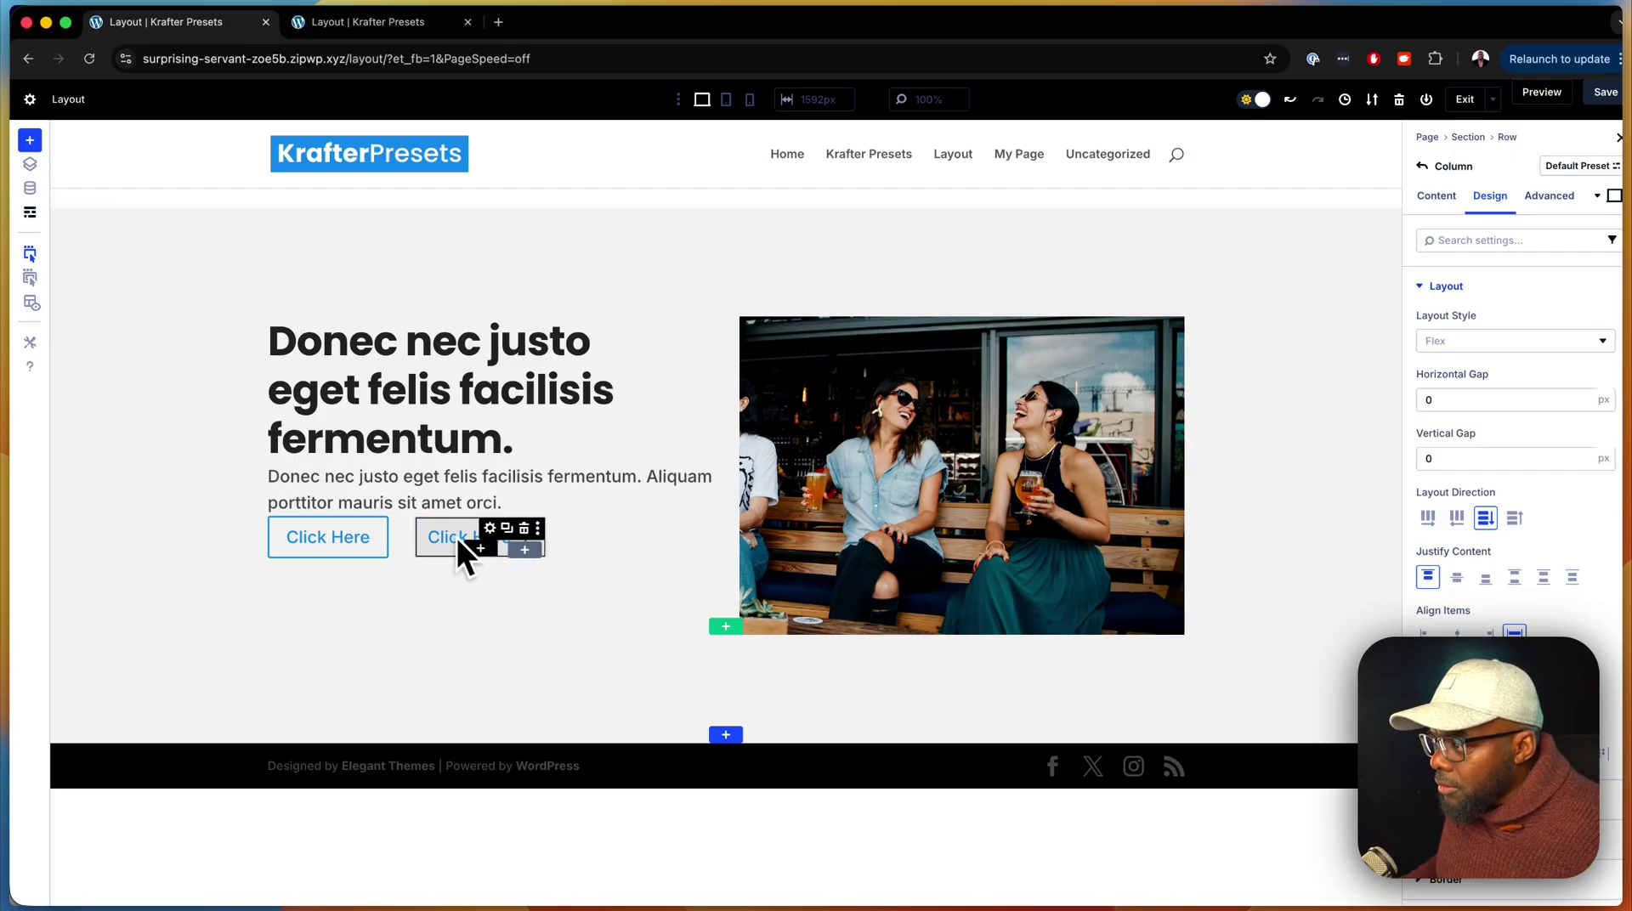
{"action": "left_click", "coordinate": [586, 544]}
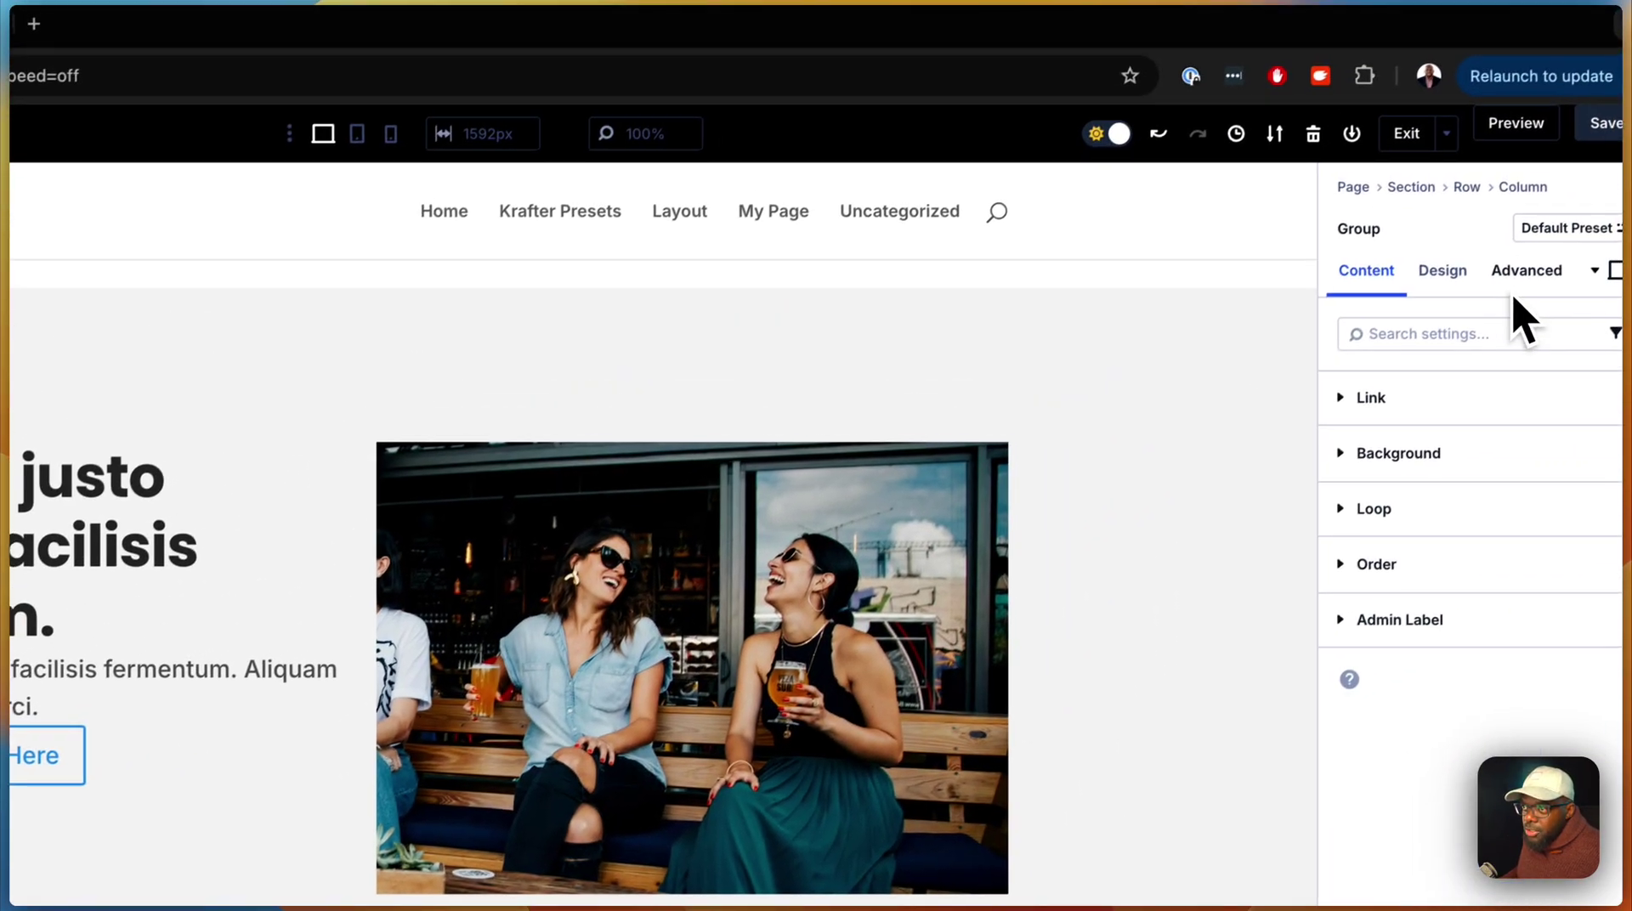
{"action": "left_click", "coordinate": [1521, 277]}
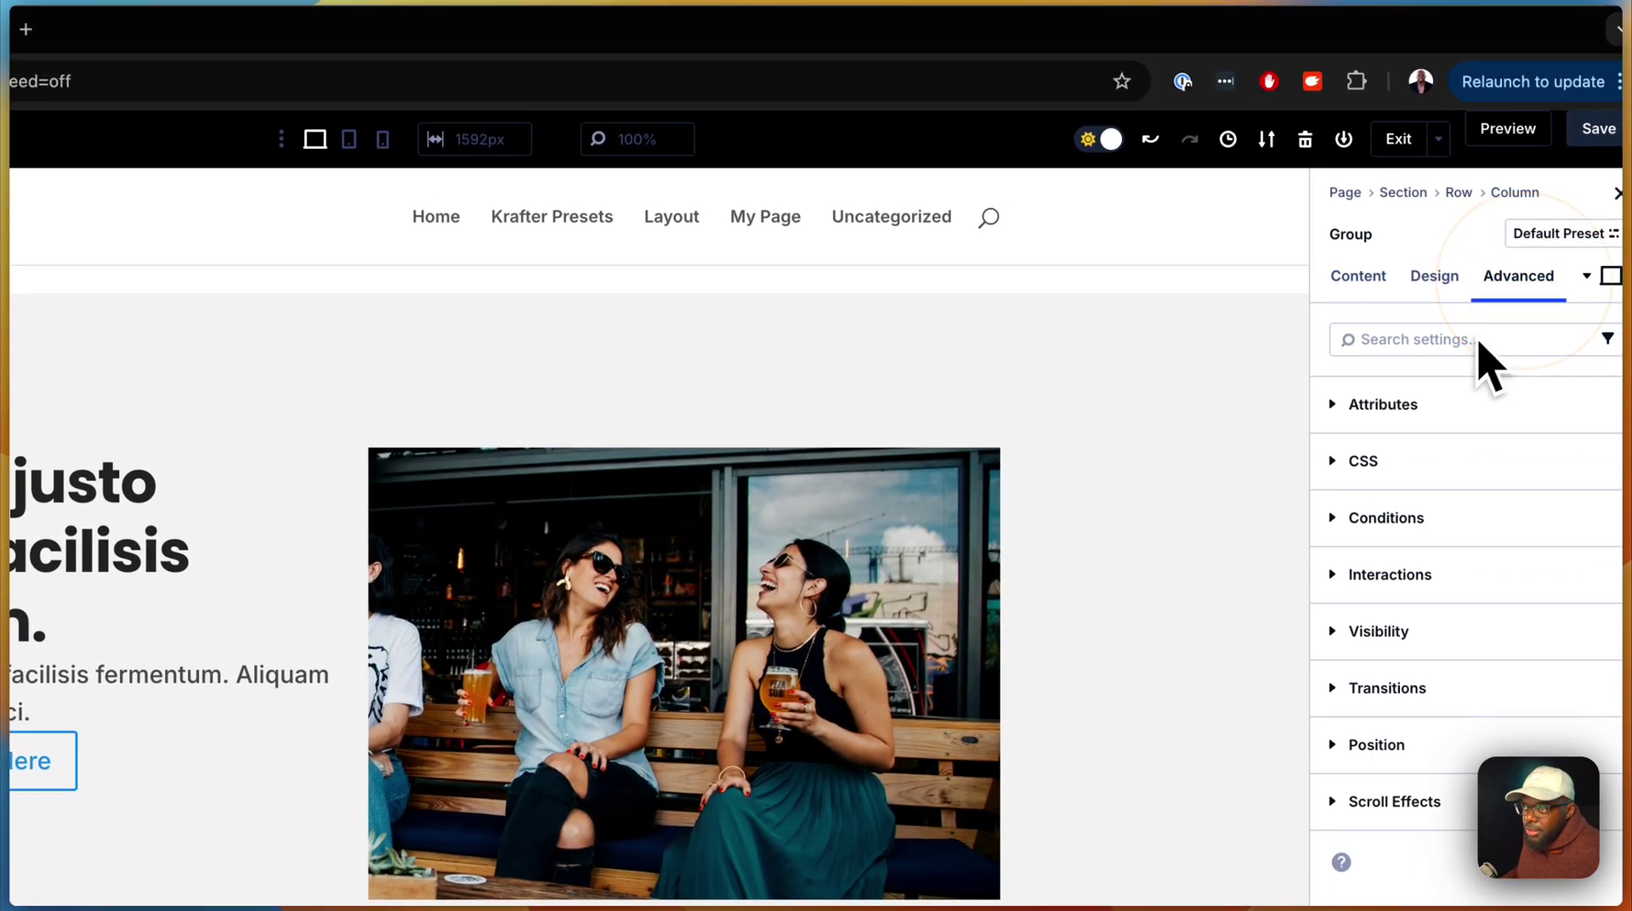
{"action": "left_click", "coordinate": [1428, 401]}
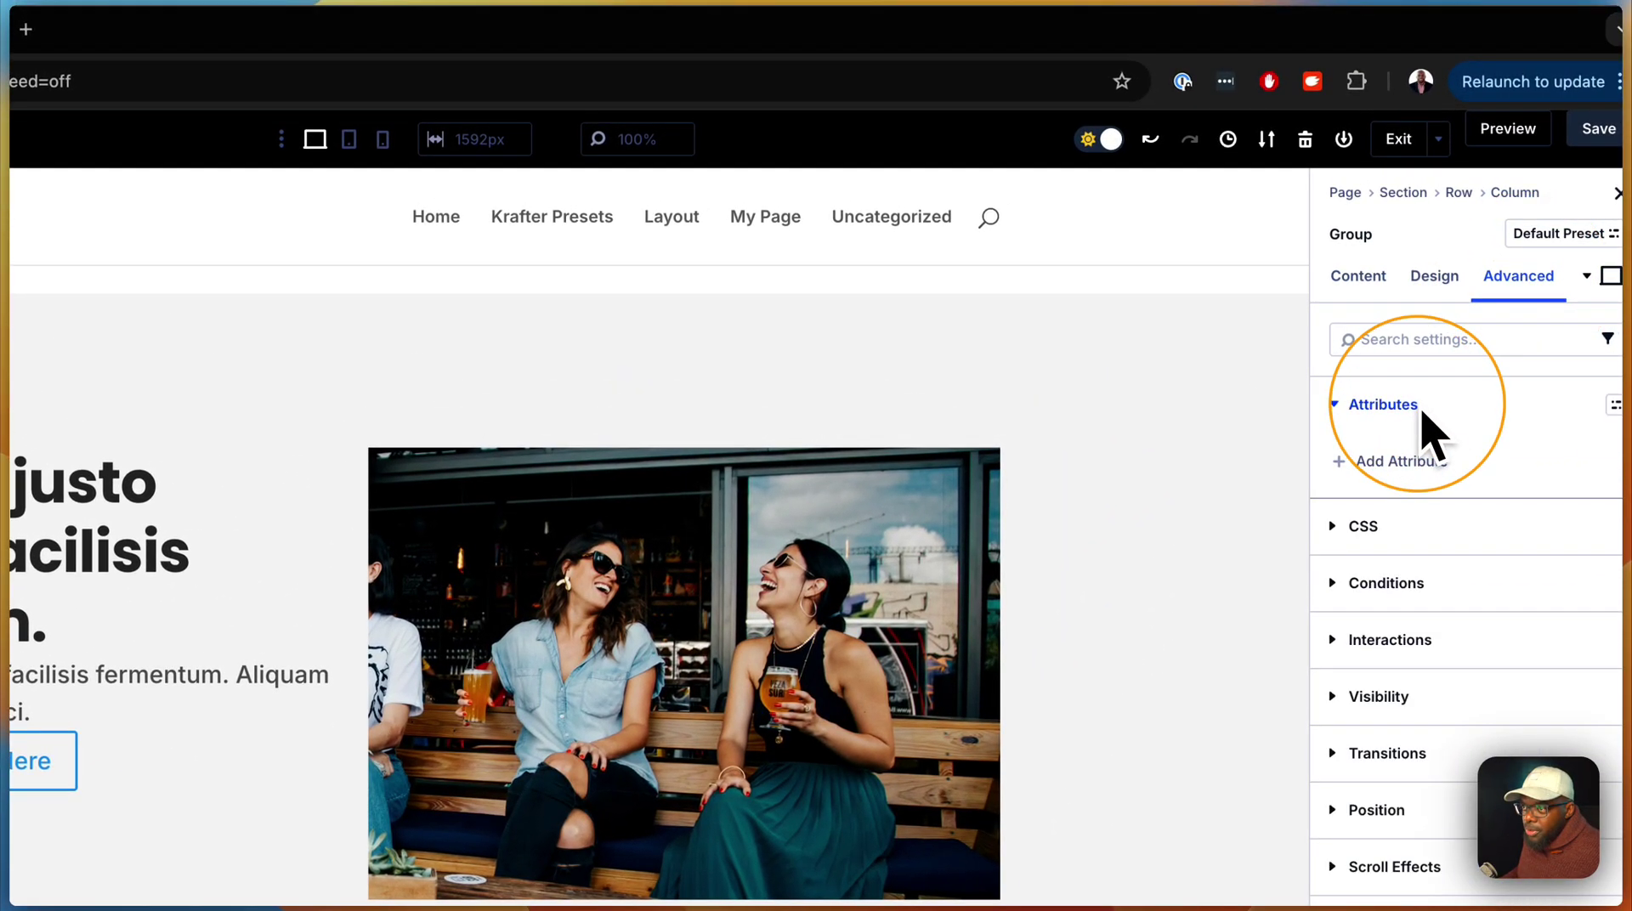
{"action": "left_click", "coordinate": [1418, 463]}
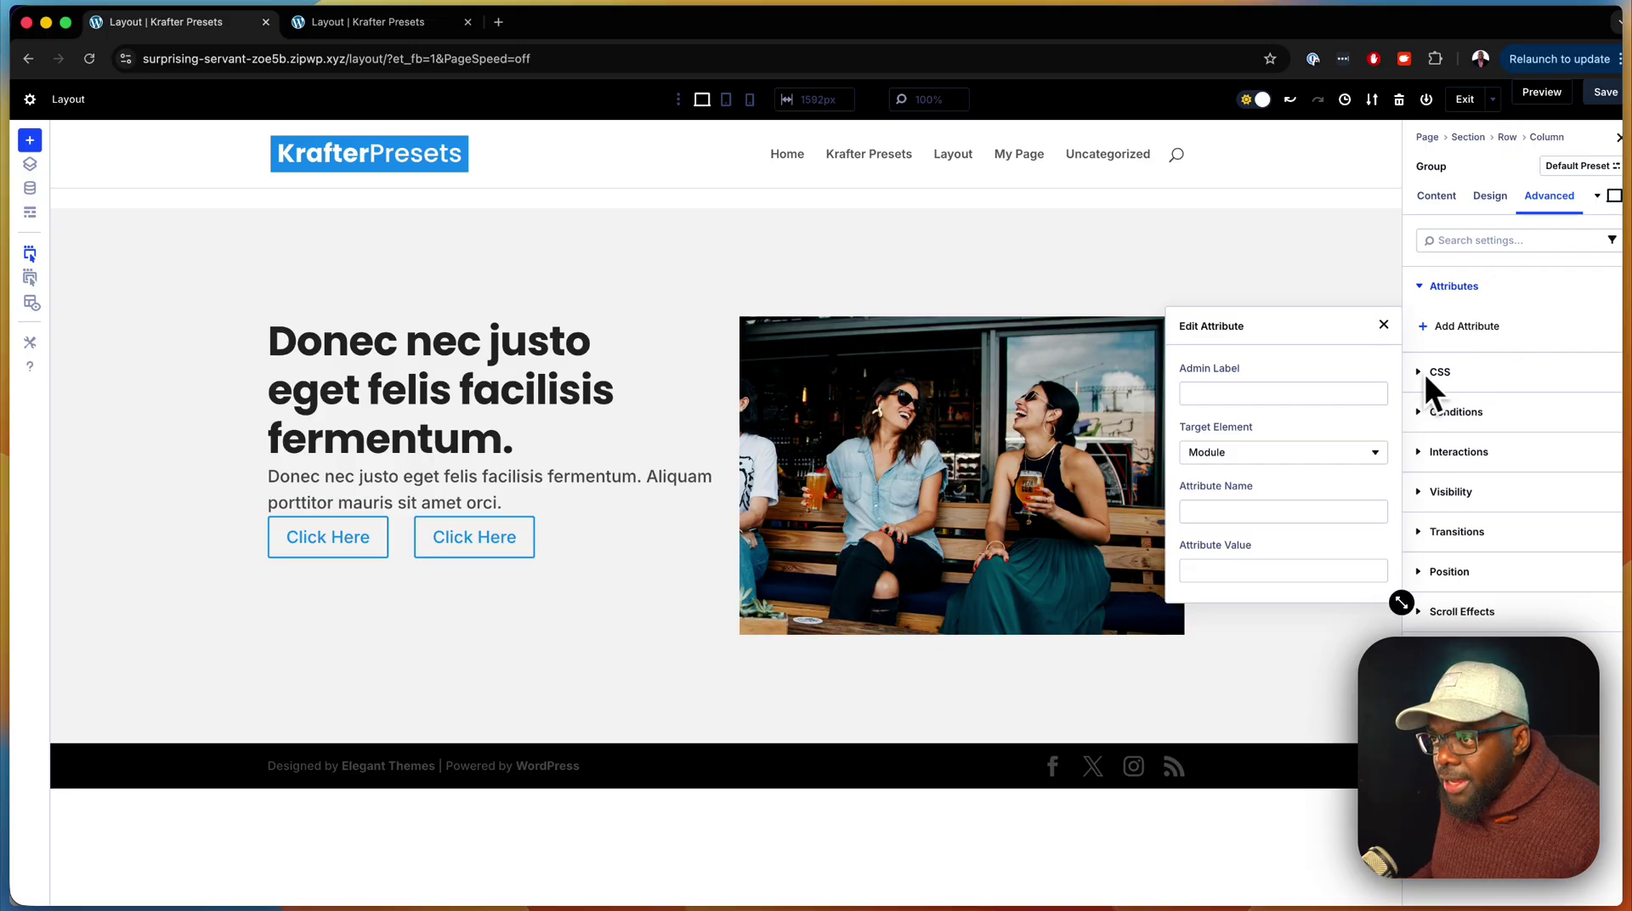
{"action": "left_click", "coordinate": [1369, 397]}
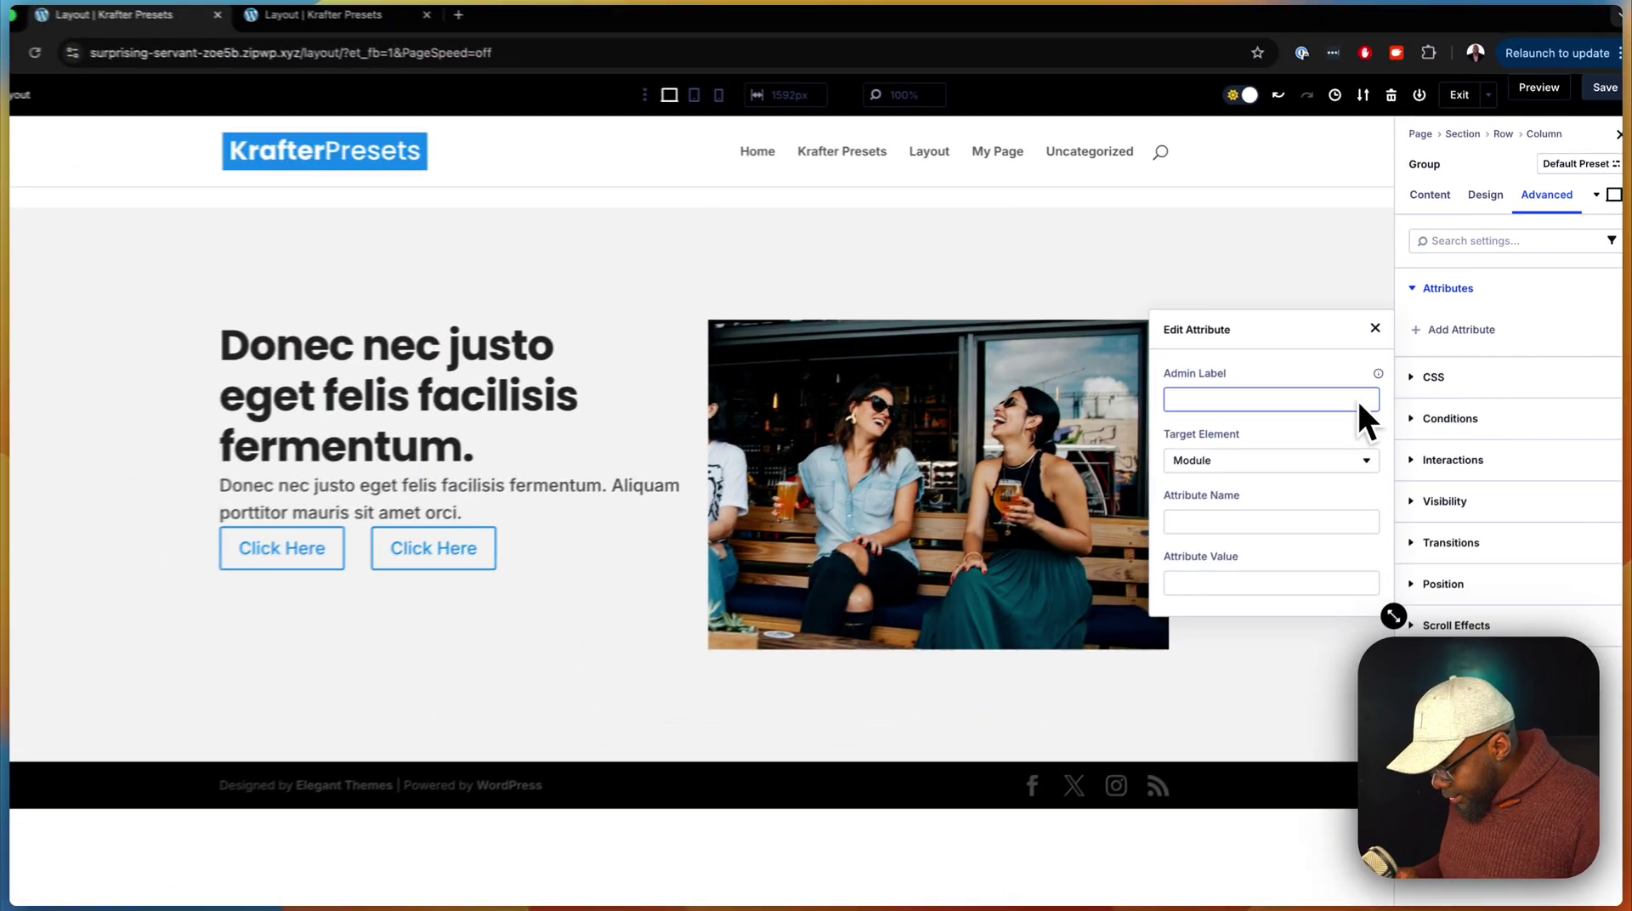
{"action": "type", "text": "CSS"}
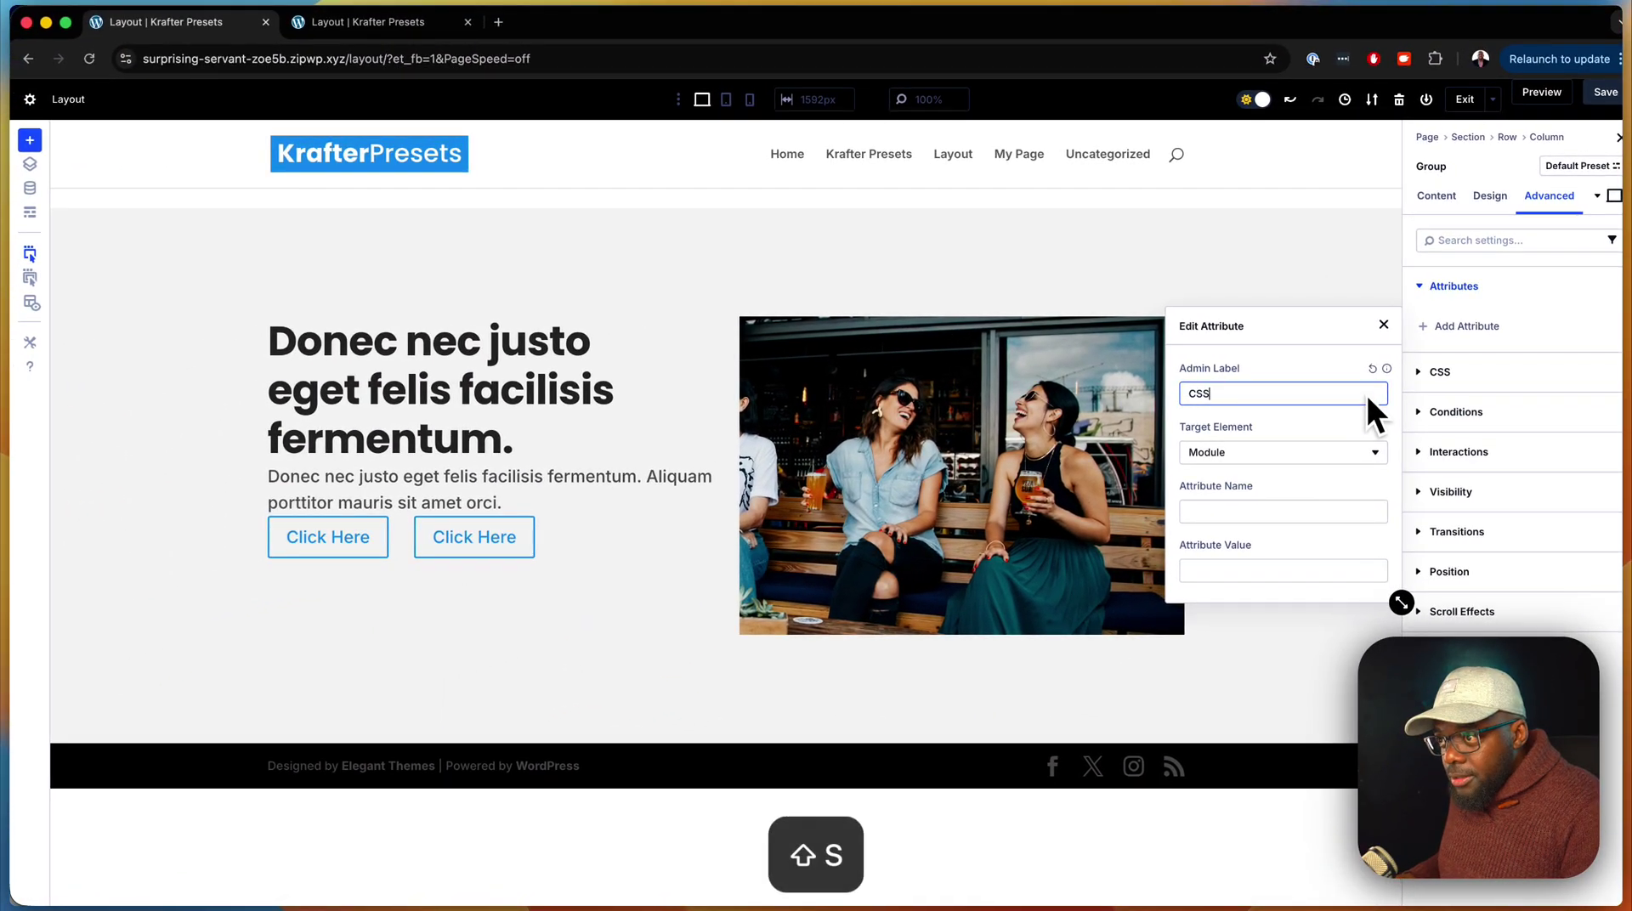
{"action": "type", "text": " Class"}
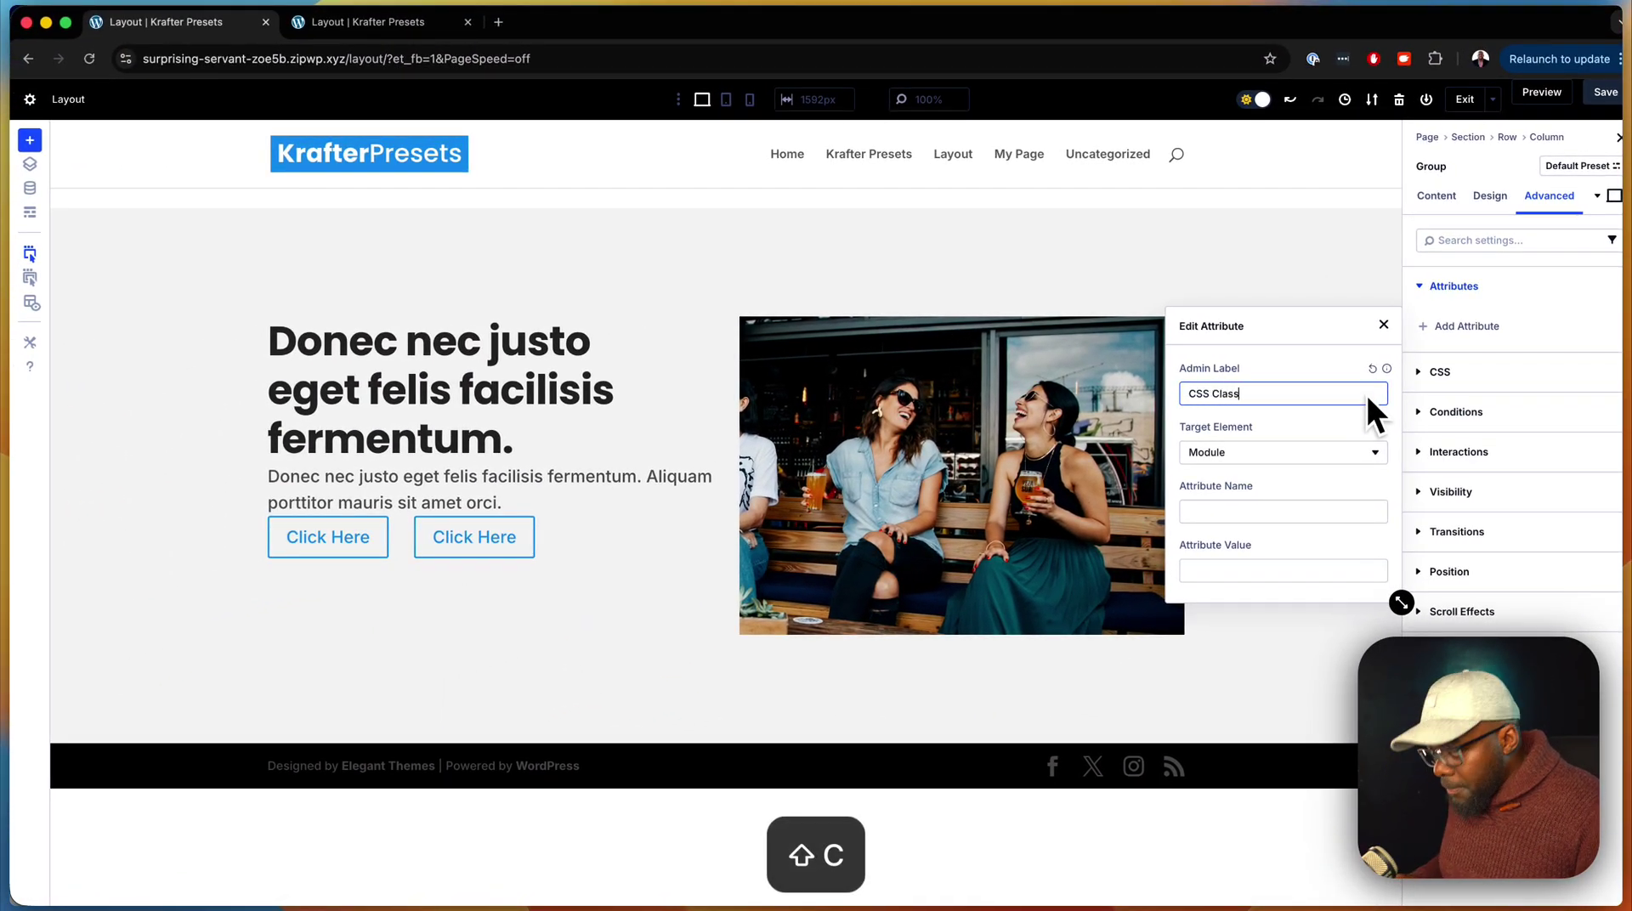
{"action": "left_click", "coordinate": [1275, 508]}
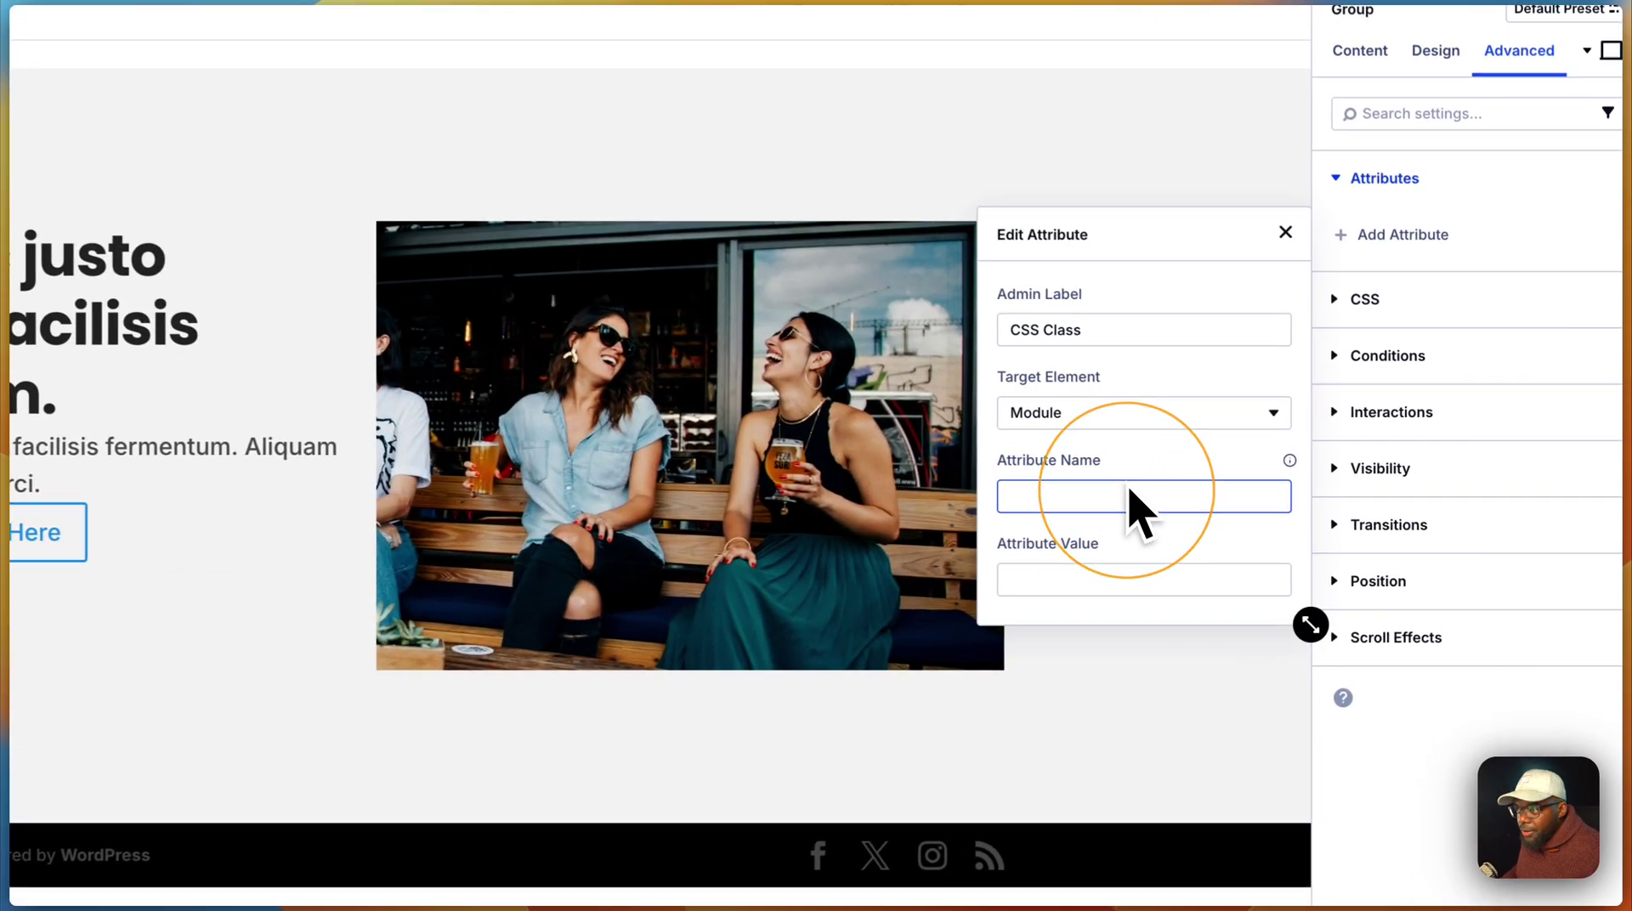
{"action": "type", "text": "class"}
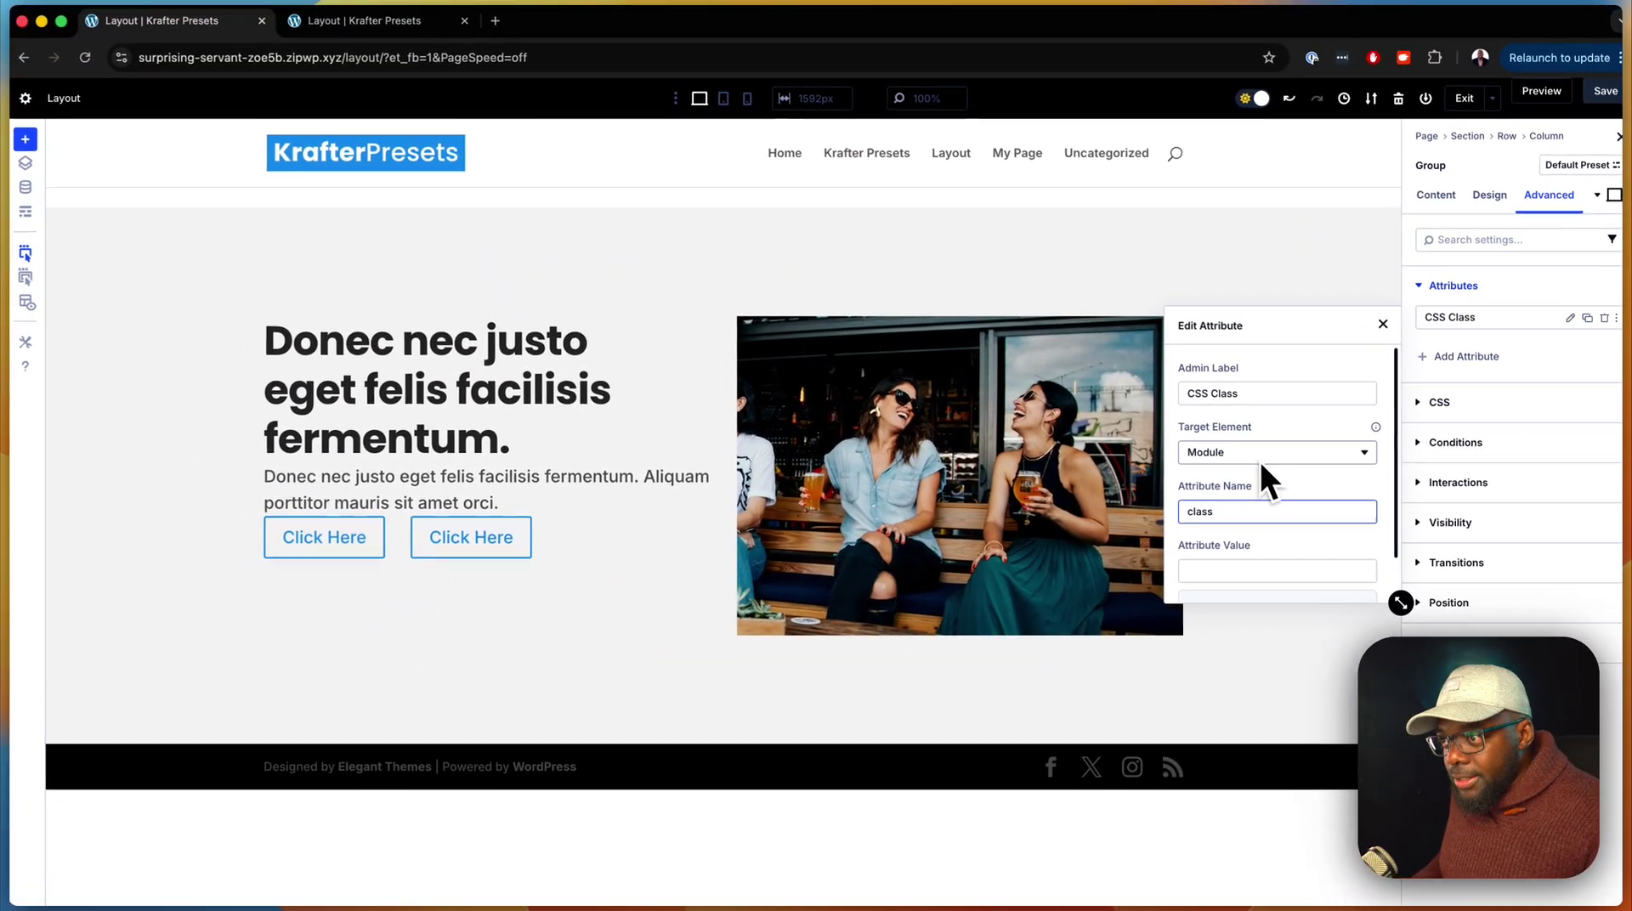
Set the button group's class attribute value to the spacing class mt-s.
{"action": "left_click", "coordinate": [1226, 570]}
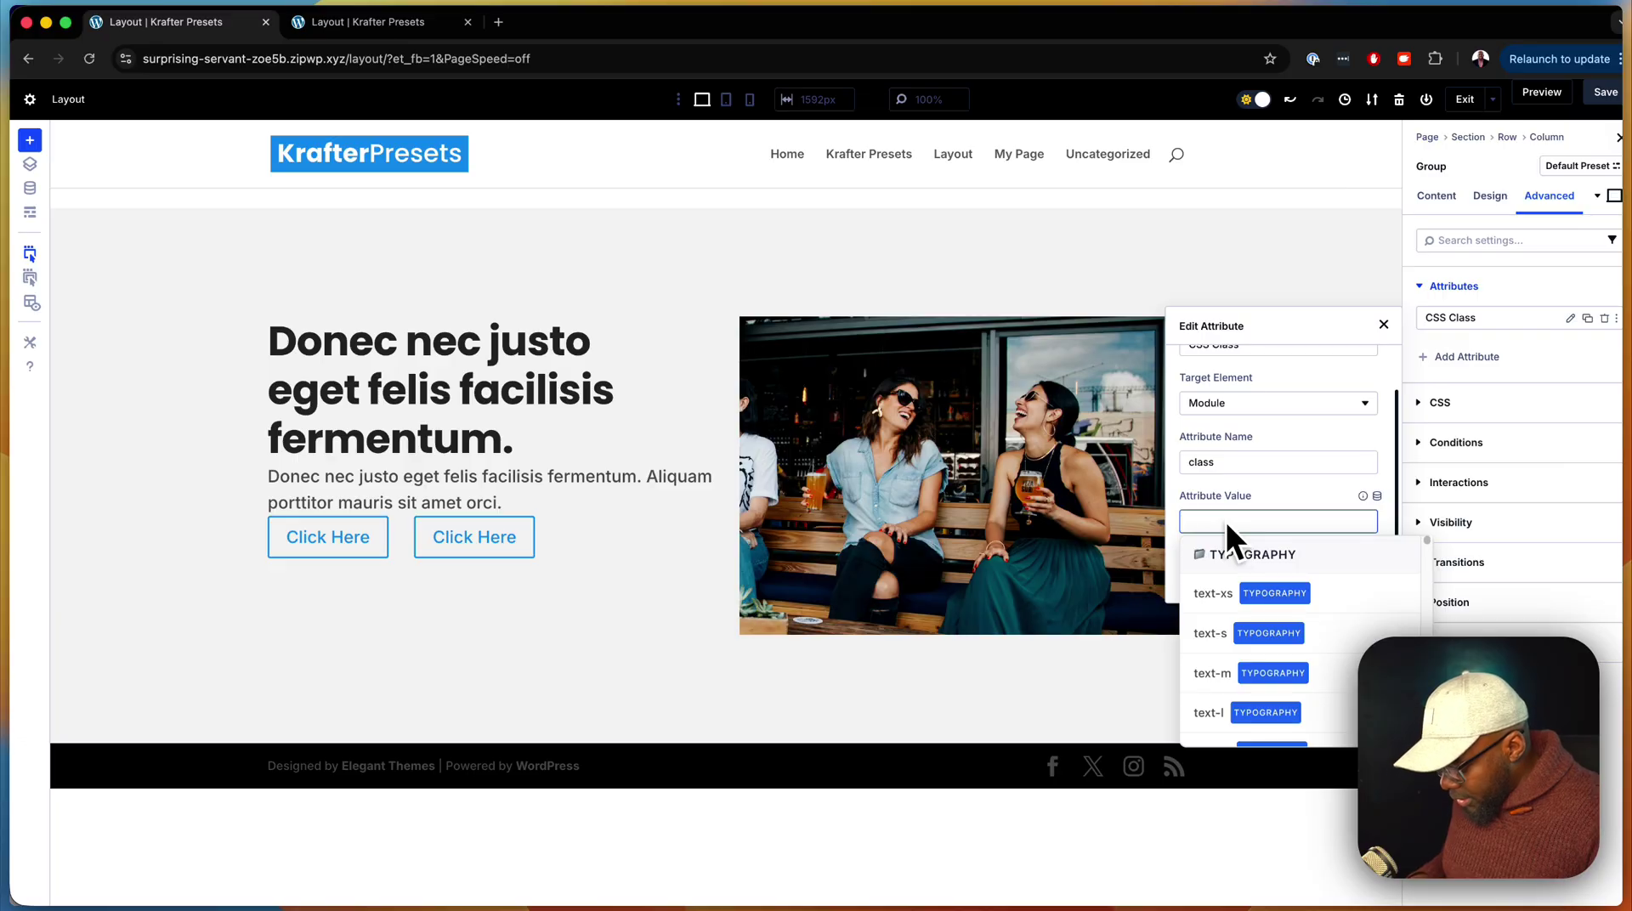
{"action": "type", "text": "mt"}
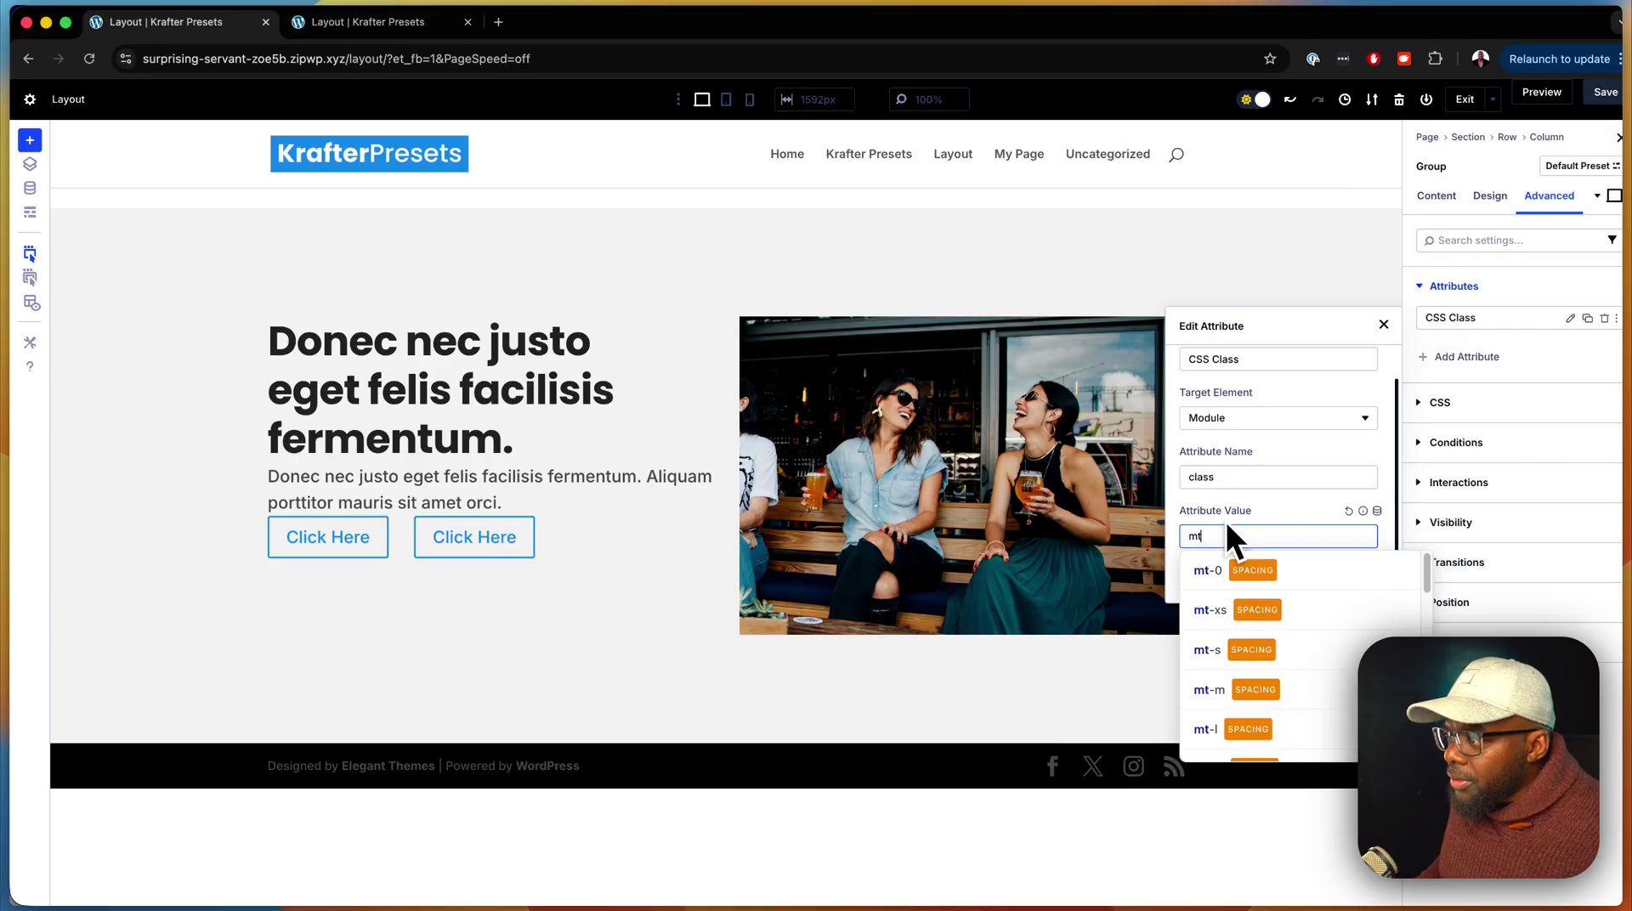
{"action": "left_click", "coordinate": [1212, 644]}
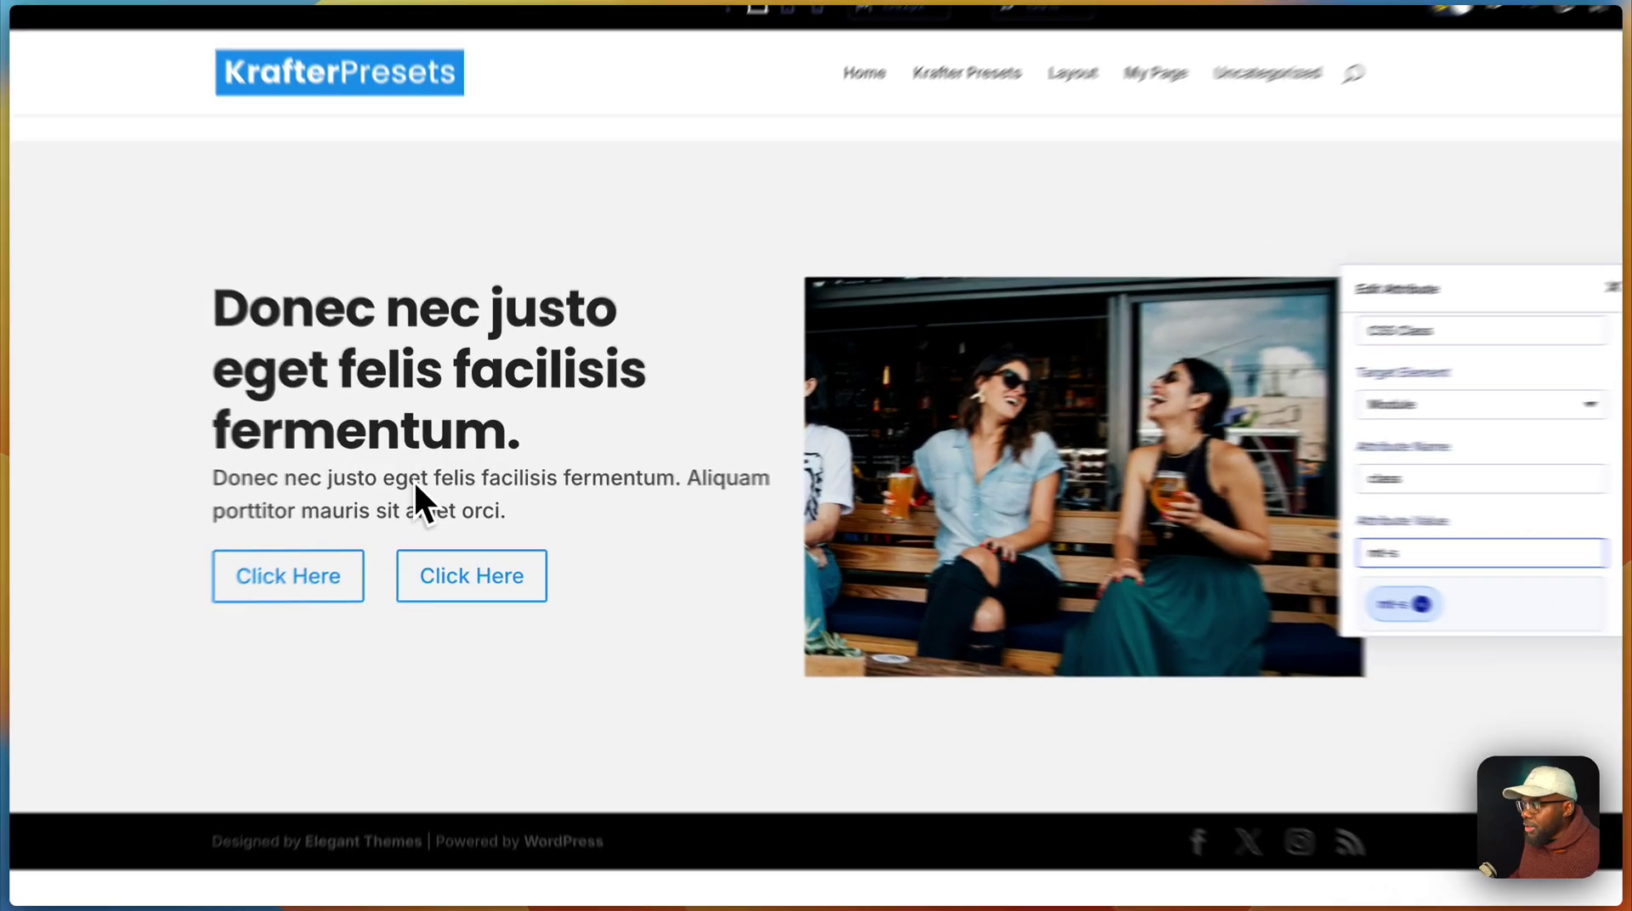
In the paragraph text module's CSS Class attribute, add mt-m after text-l and change it to mt-s.
{"action": "left_click", "coordinate": [427, 480]}
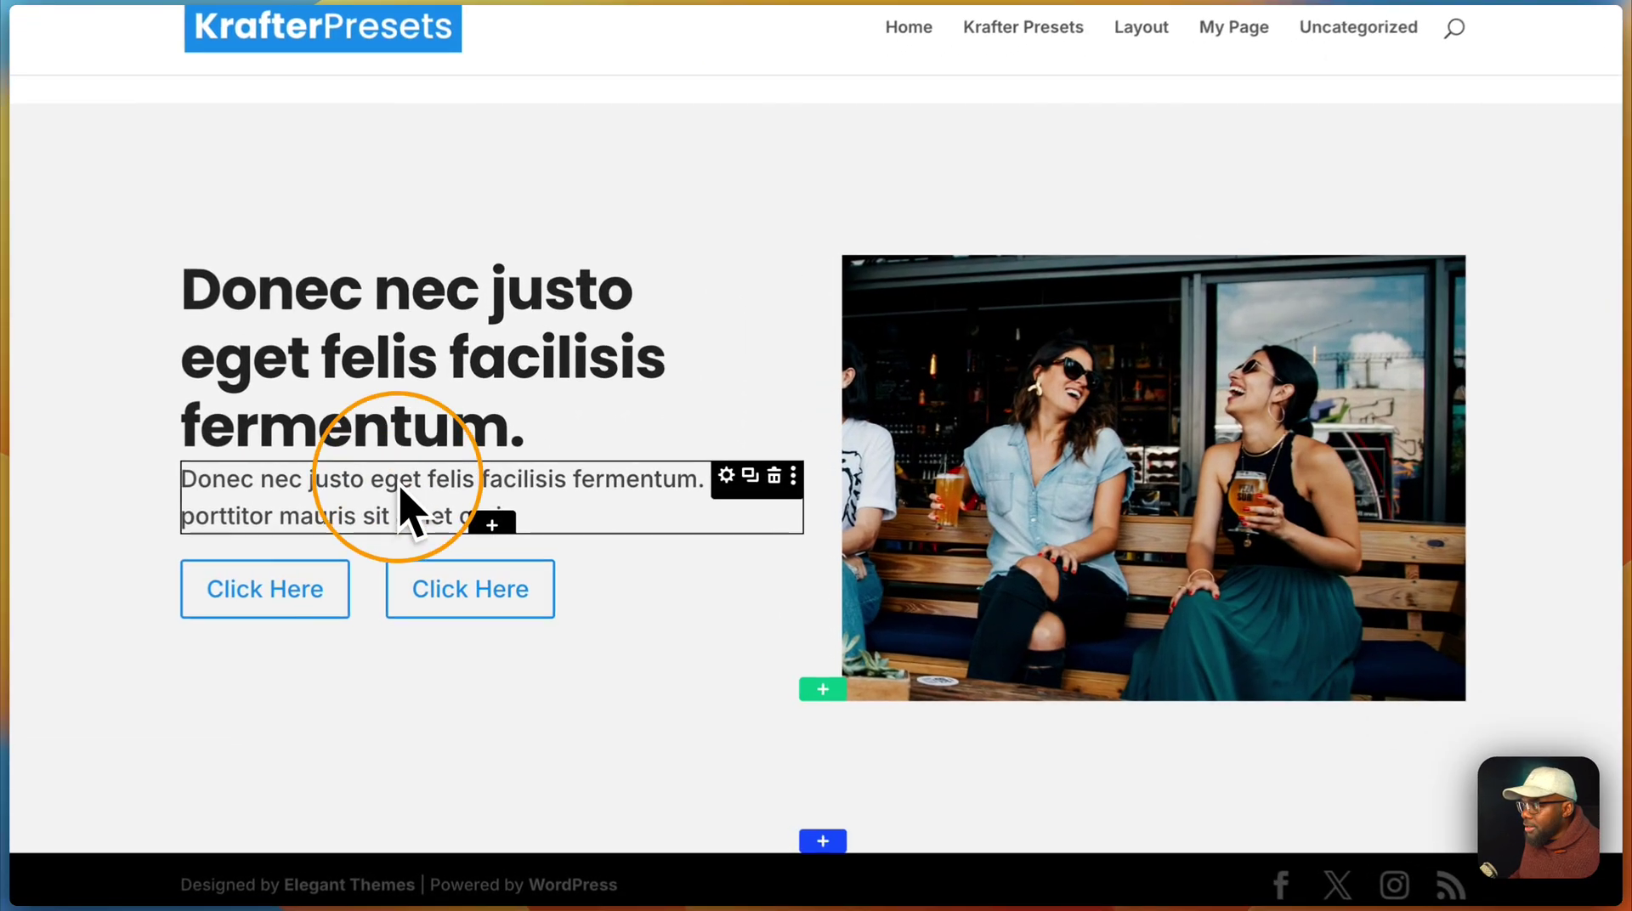
{"action": "left_click", "coordinate": [665, 474]}
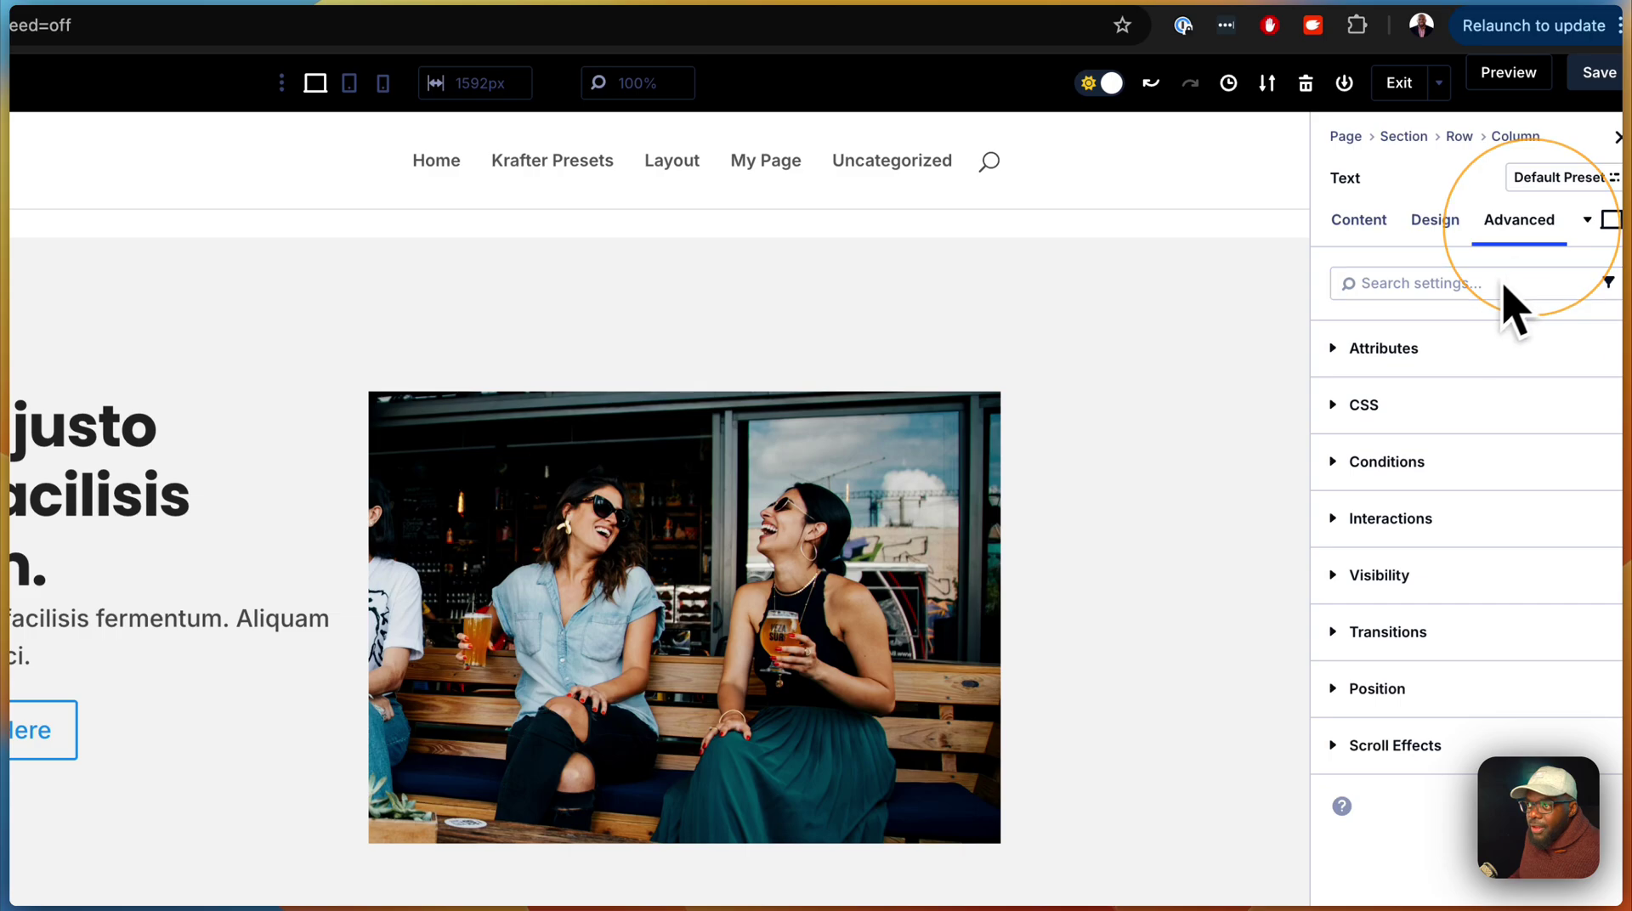
{"action": "left_click", "coordinate": [1439, 350]}
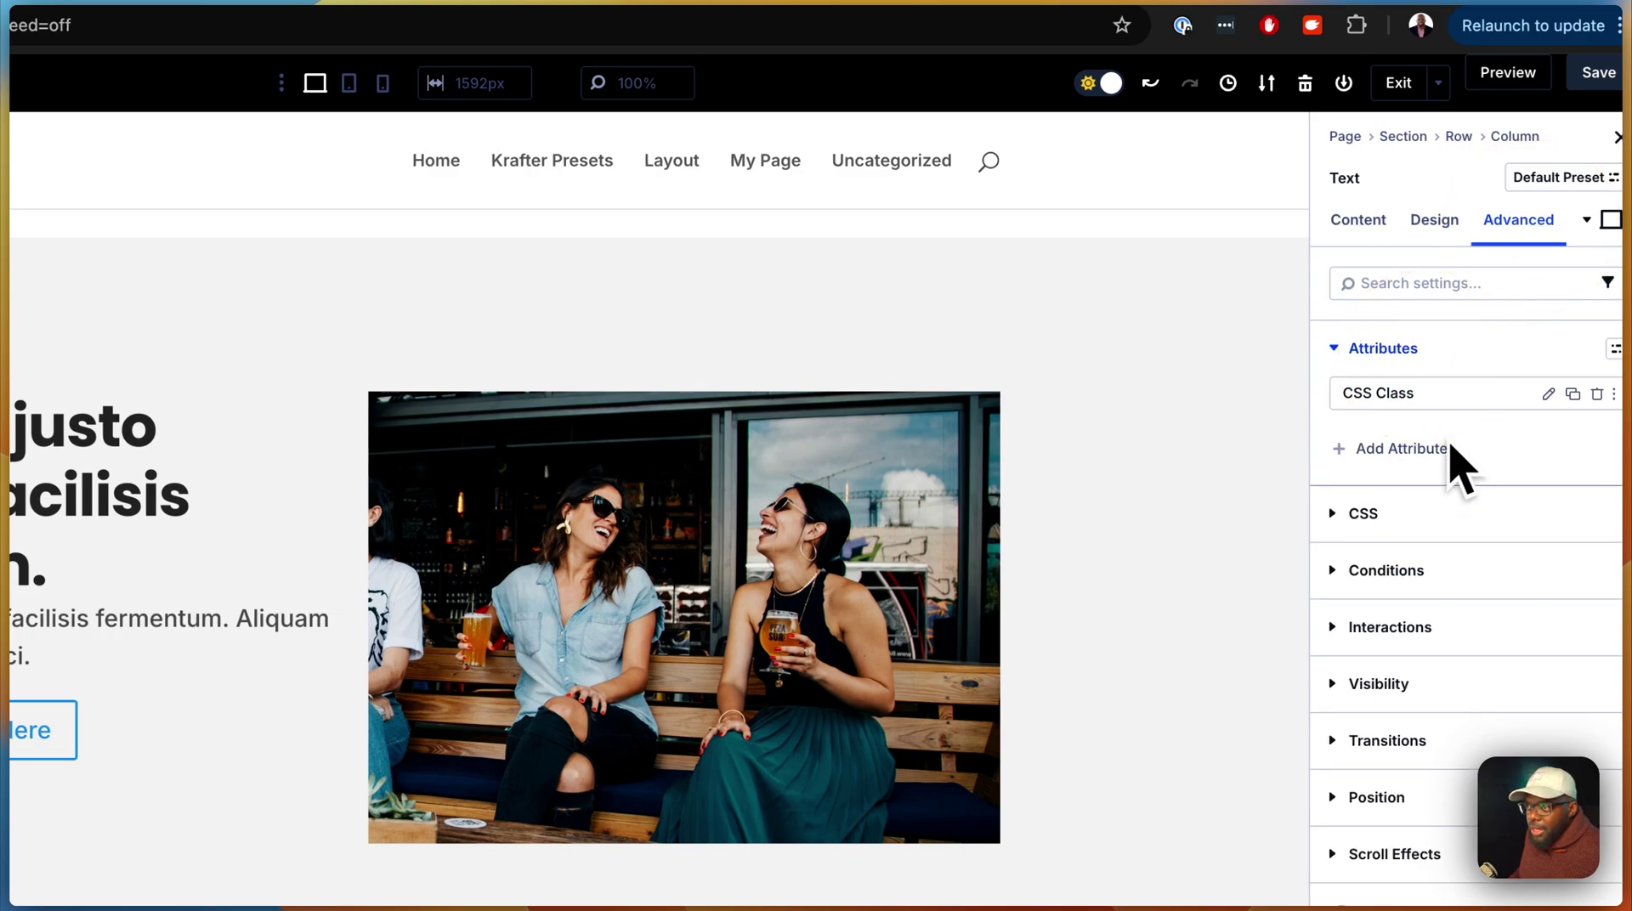
{"action": "left_click", "coordinate": [1556, 401]}
{"action": "scroll", "coordinate": [1202, 587], "scroll_direction": "down", "scroll_amount": 2}
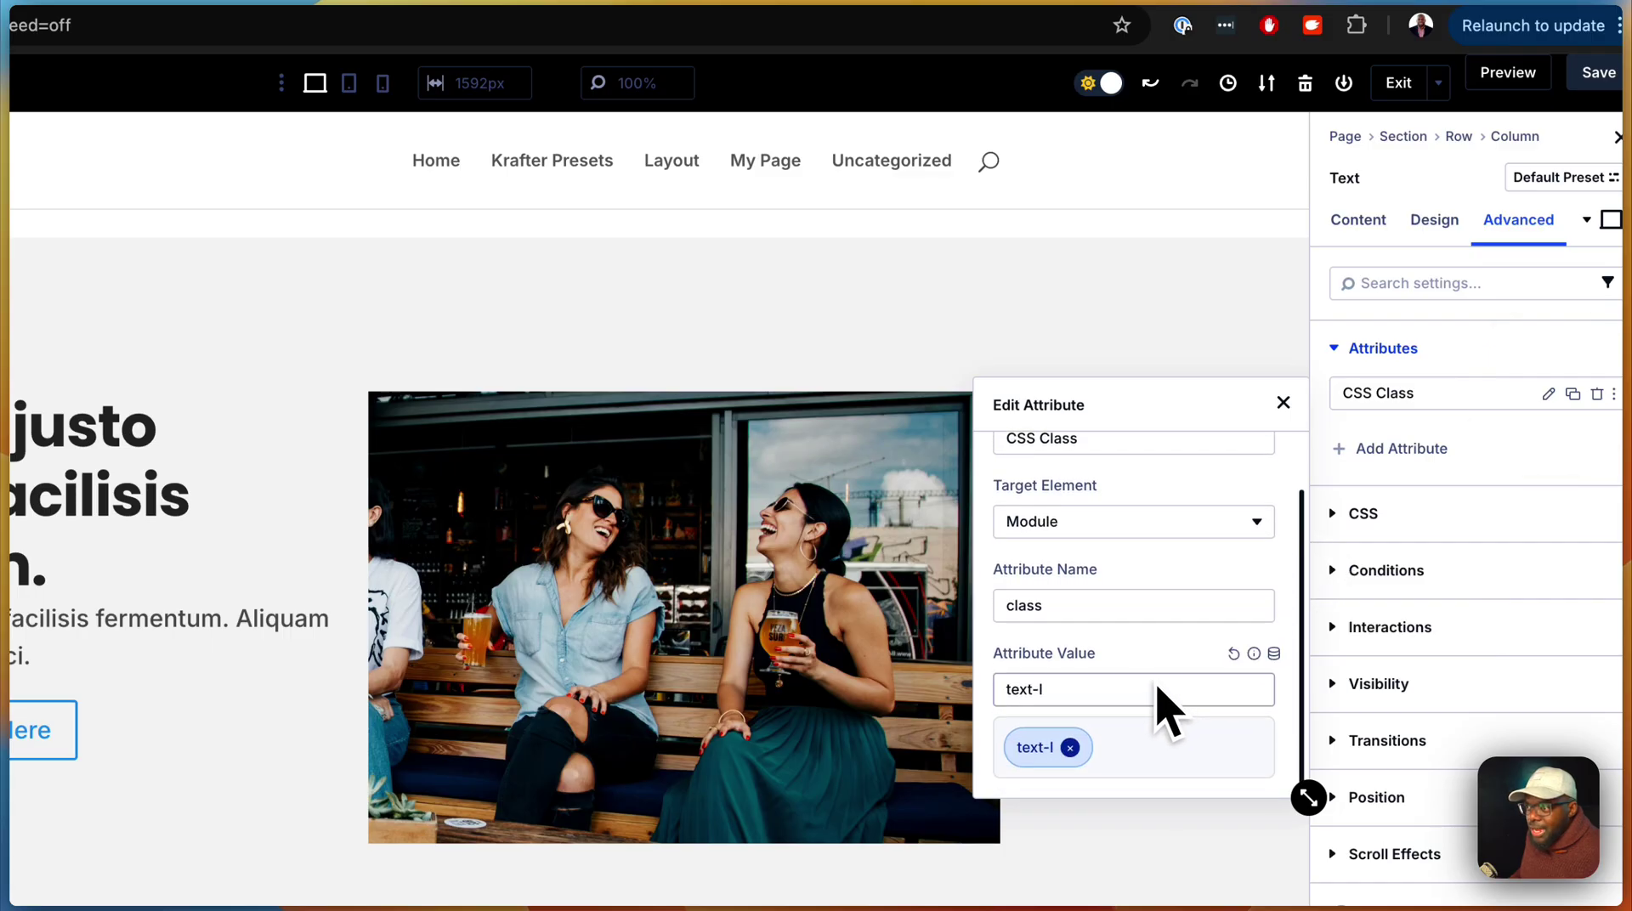
{"action": "left_click", "coordinate": [1158, 690]}
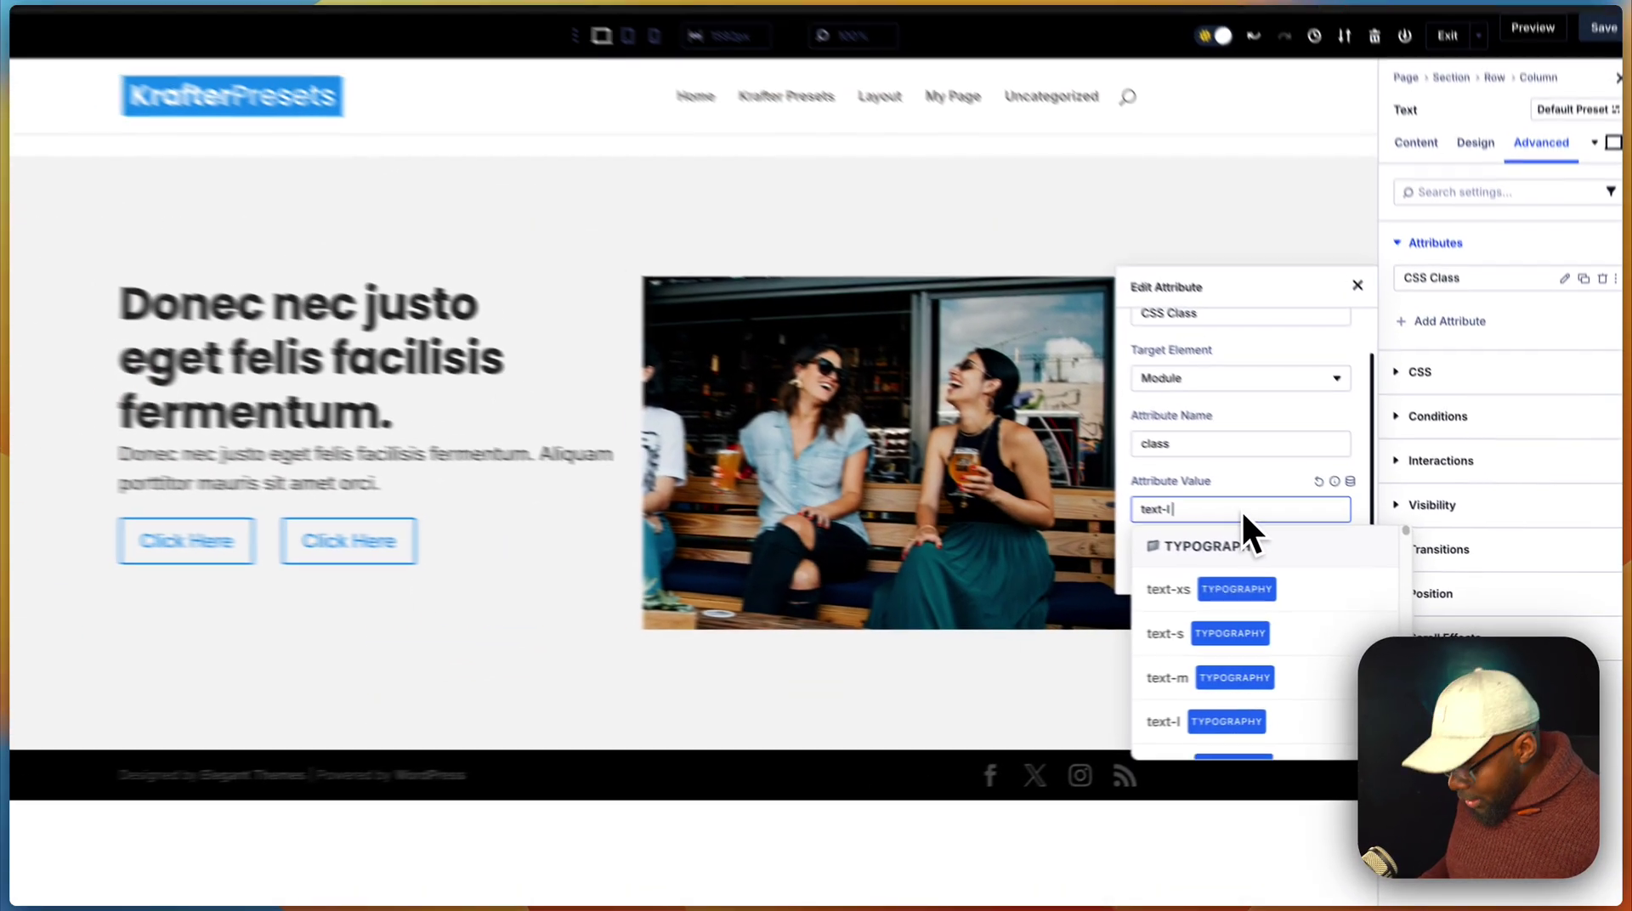
{"action": "type", "text": "mt-"}
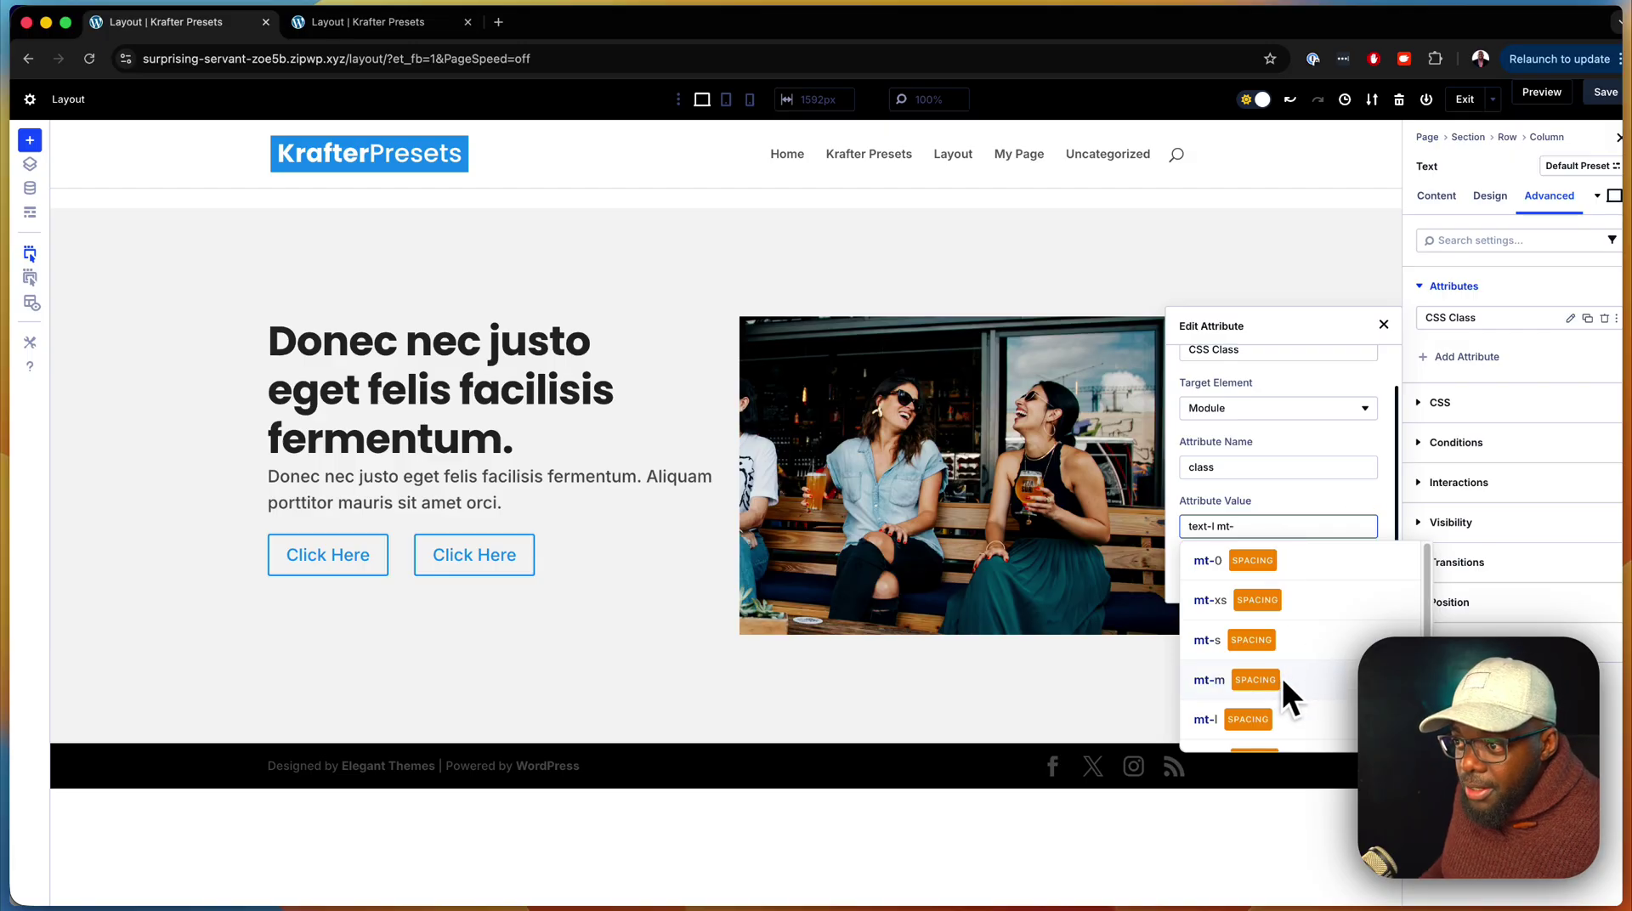
{"action": "left_click", "coordinate": [1236, 685]}
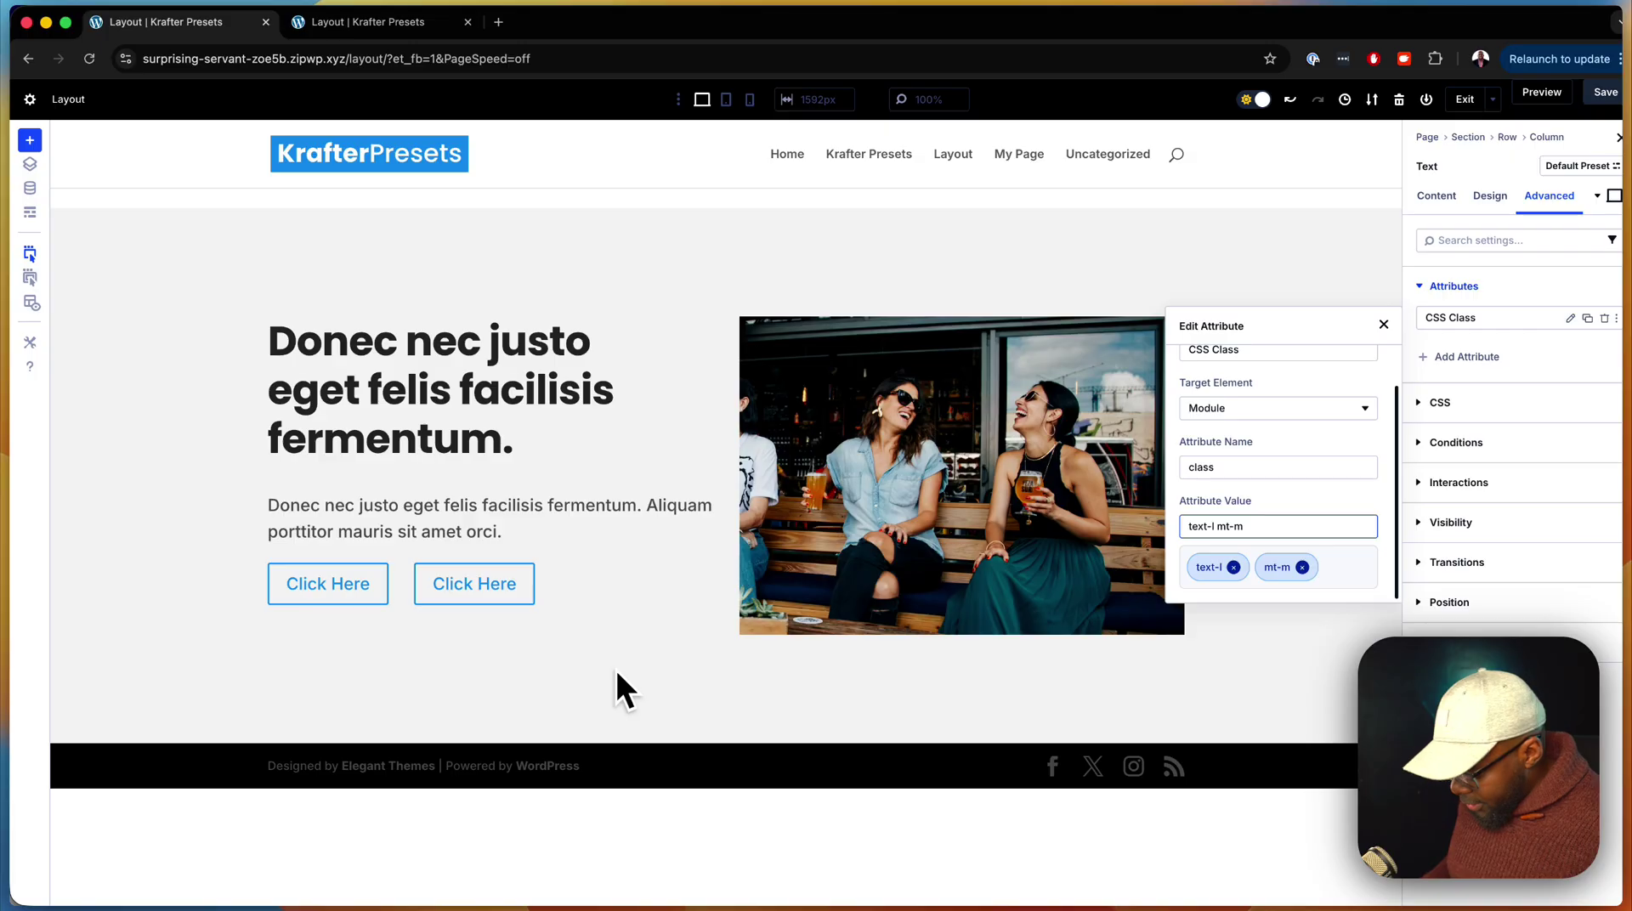
{"action": "key", "text": "BackSpace"}
{"action": "type", "text": "s"}
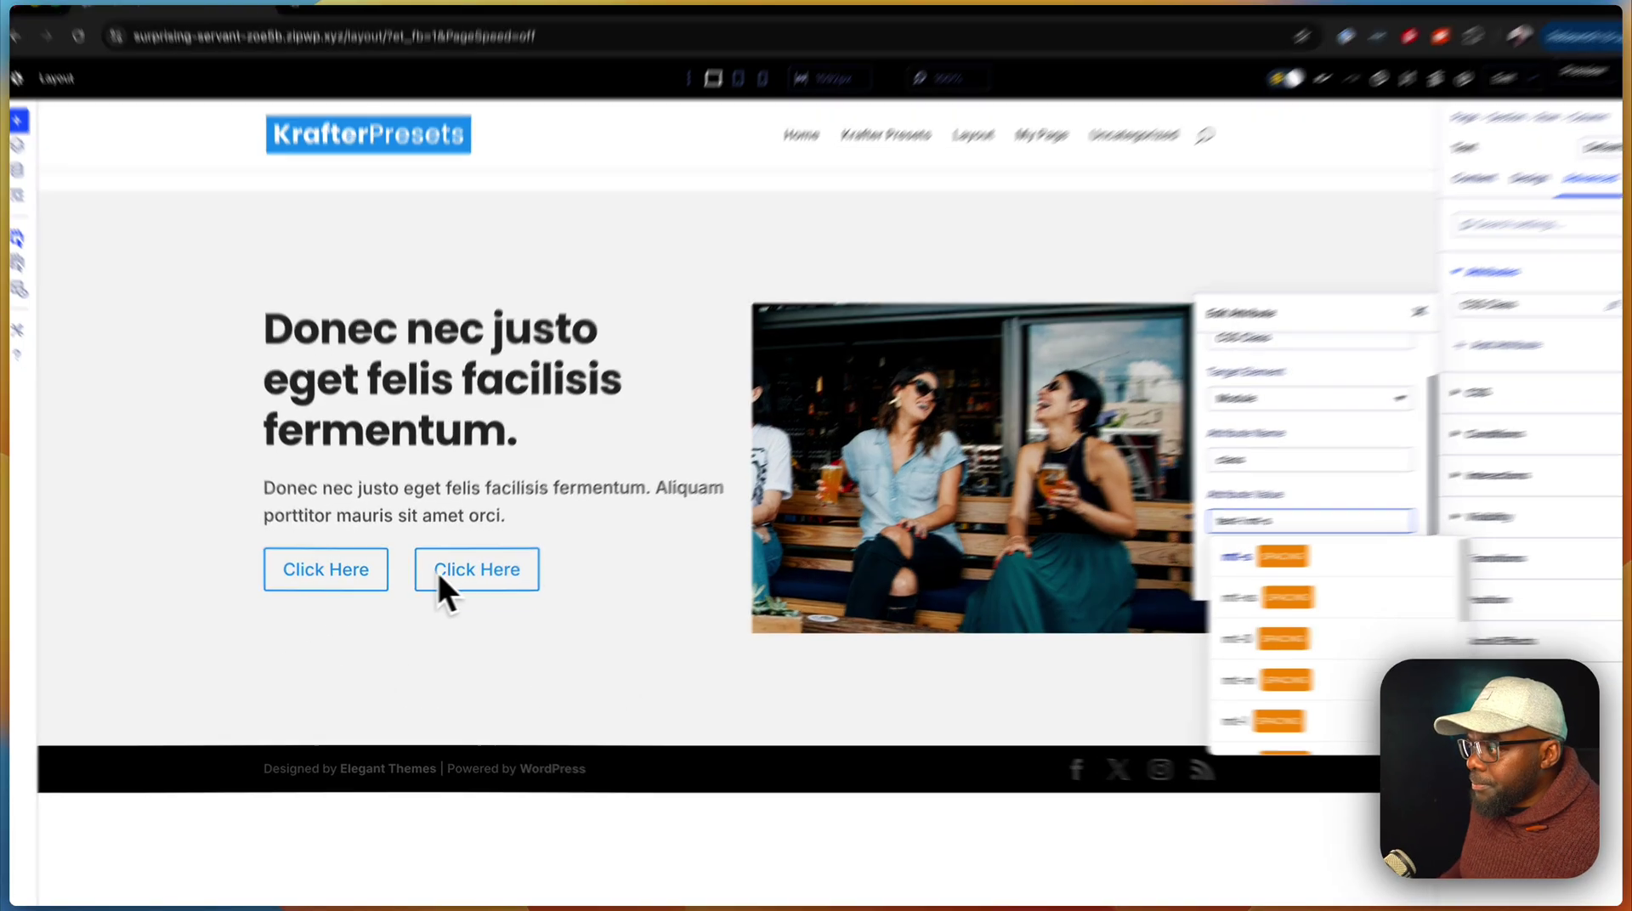
{"action": "left_click", "coordinate": [553, 585]}
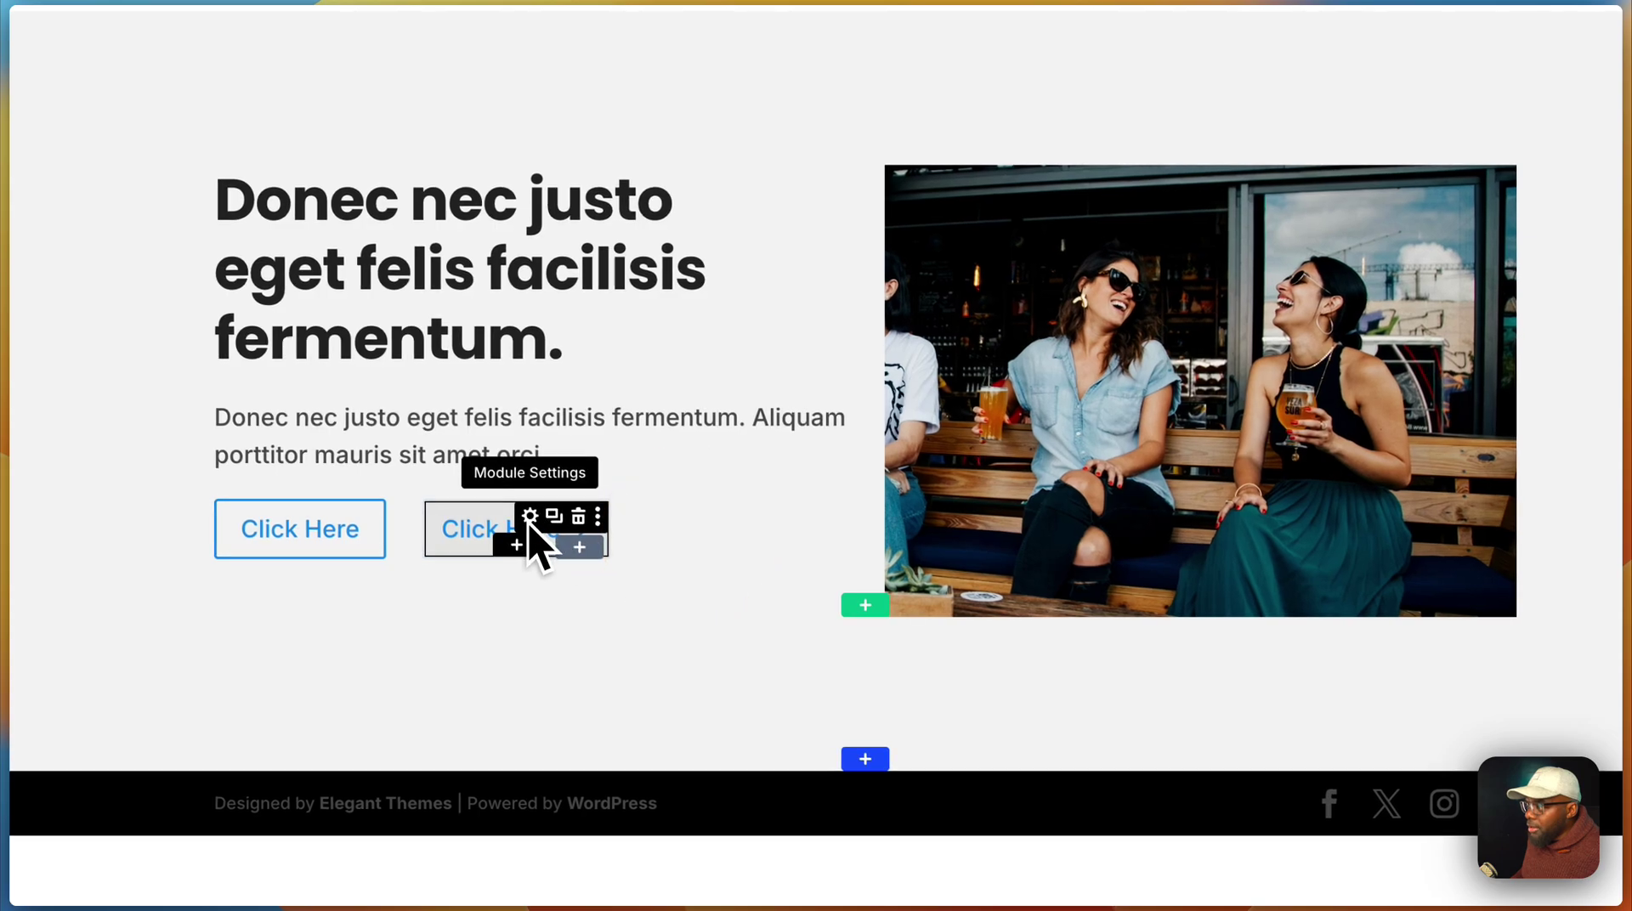
{"action": "left_click", "coordinate": [528, 517]}
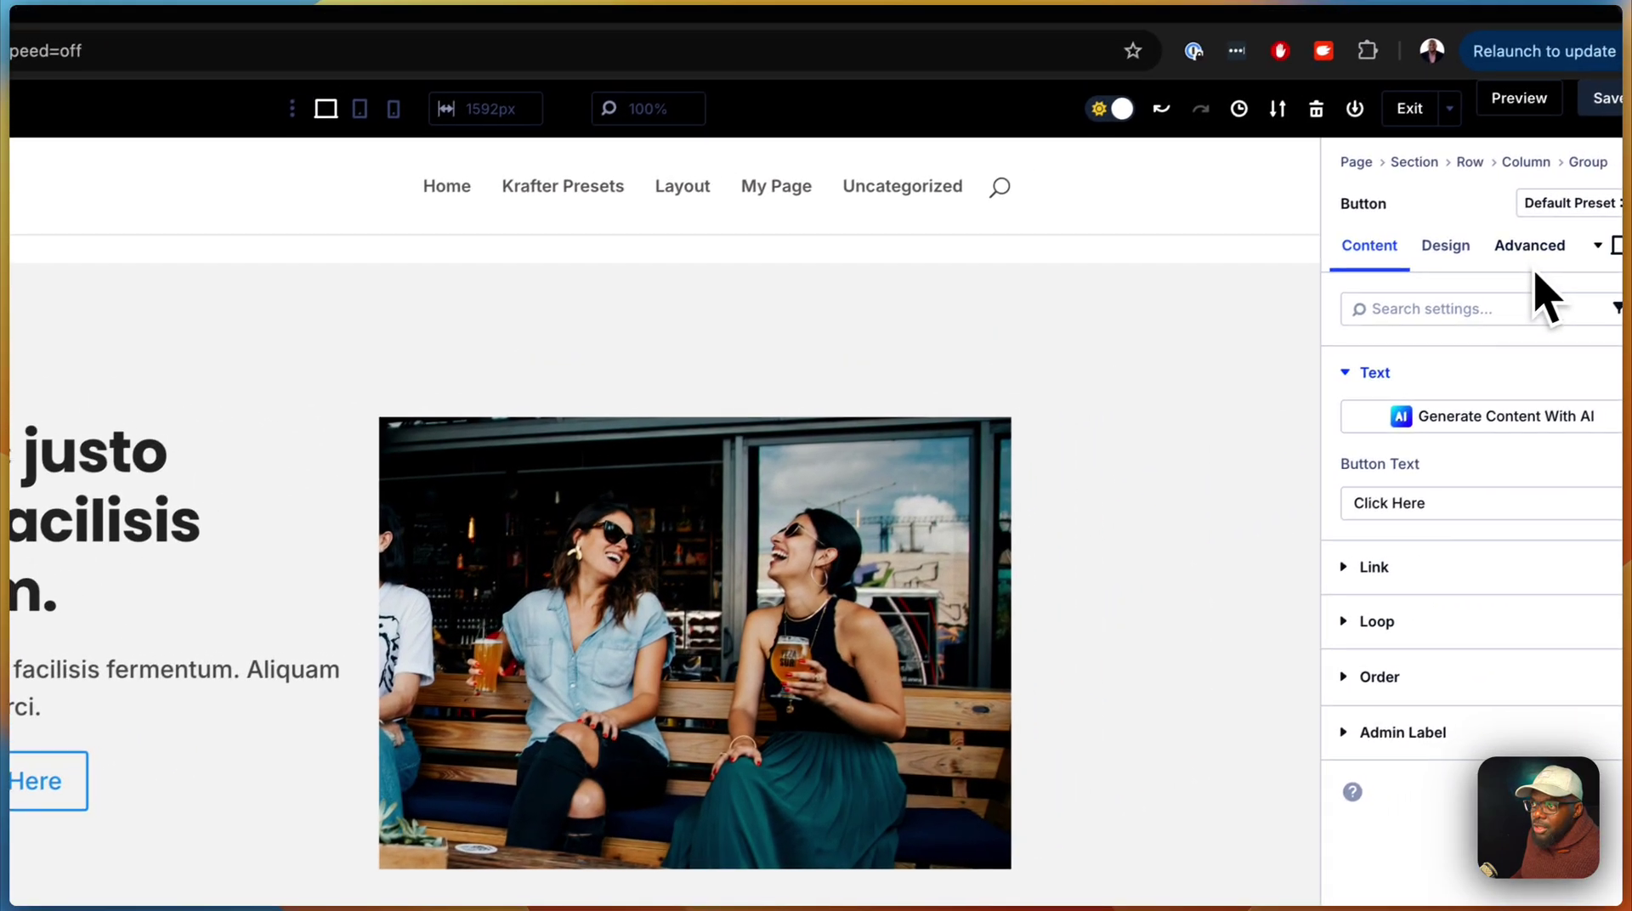
{"action": "left_click", "coordinate": [1615, 206]}
{"action": "left_click", "coordinate": [1480, 359]}
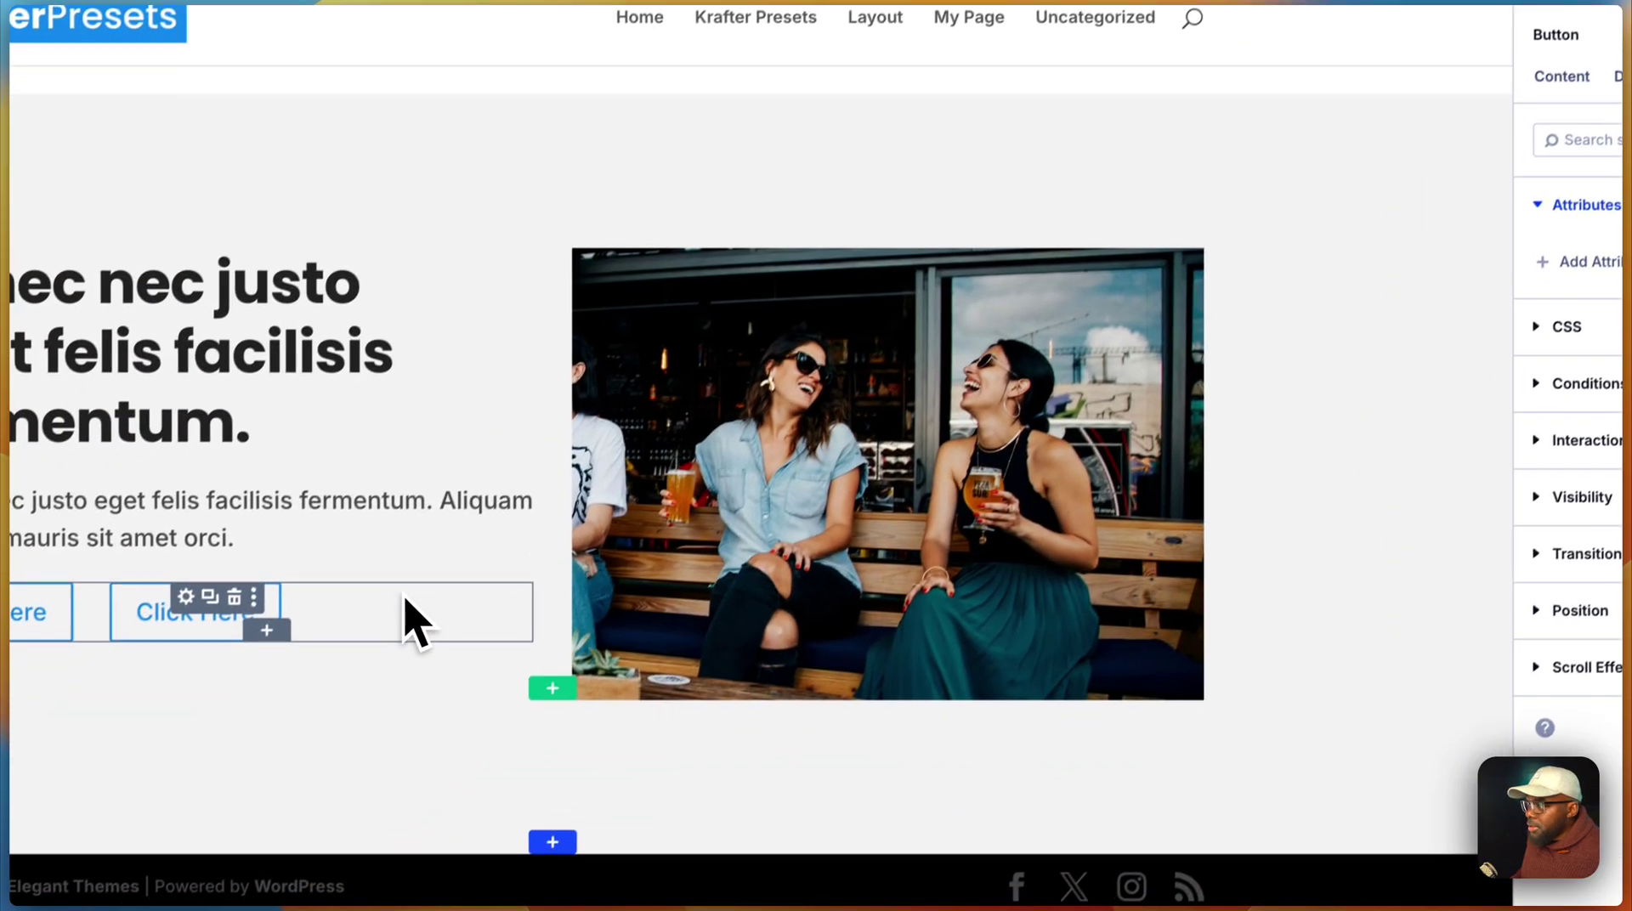
Edit the button group's CSS Class attribute and change its value to mt-m.
{"action": "left_click", "coordinate": [196, 804]}
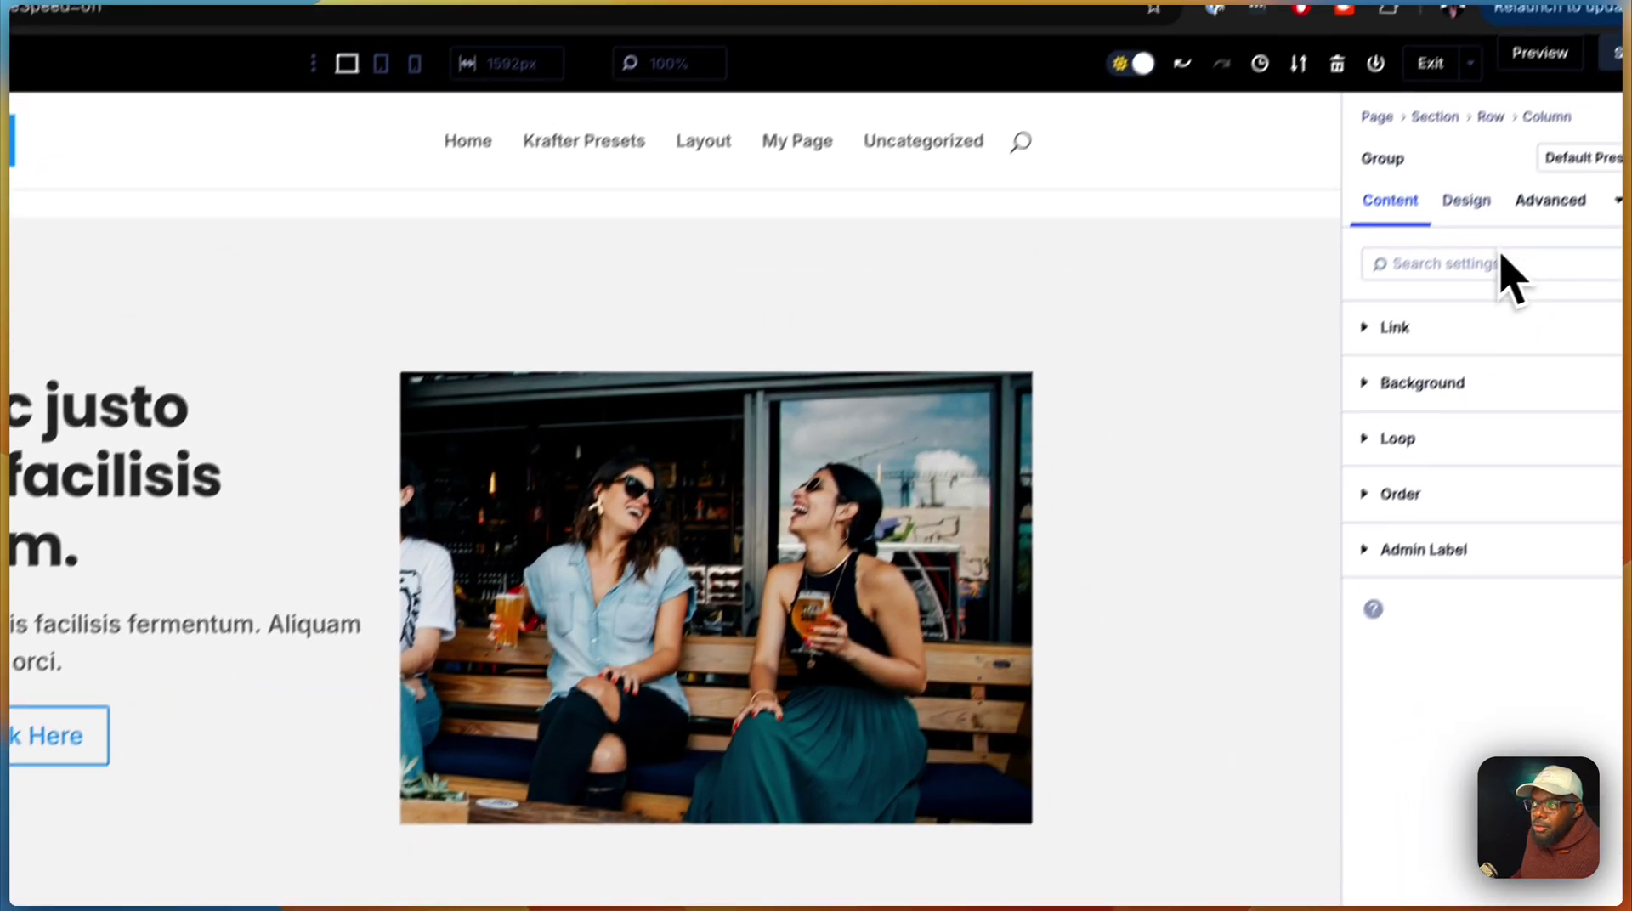
{"action": "left_click", "coordinate": [1549, 201]}
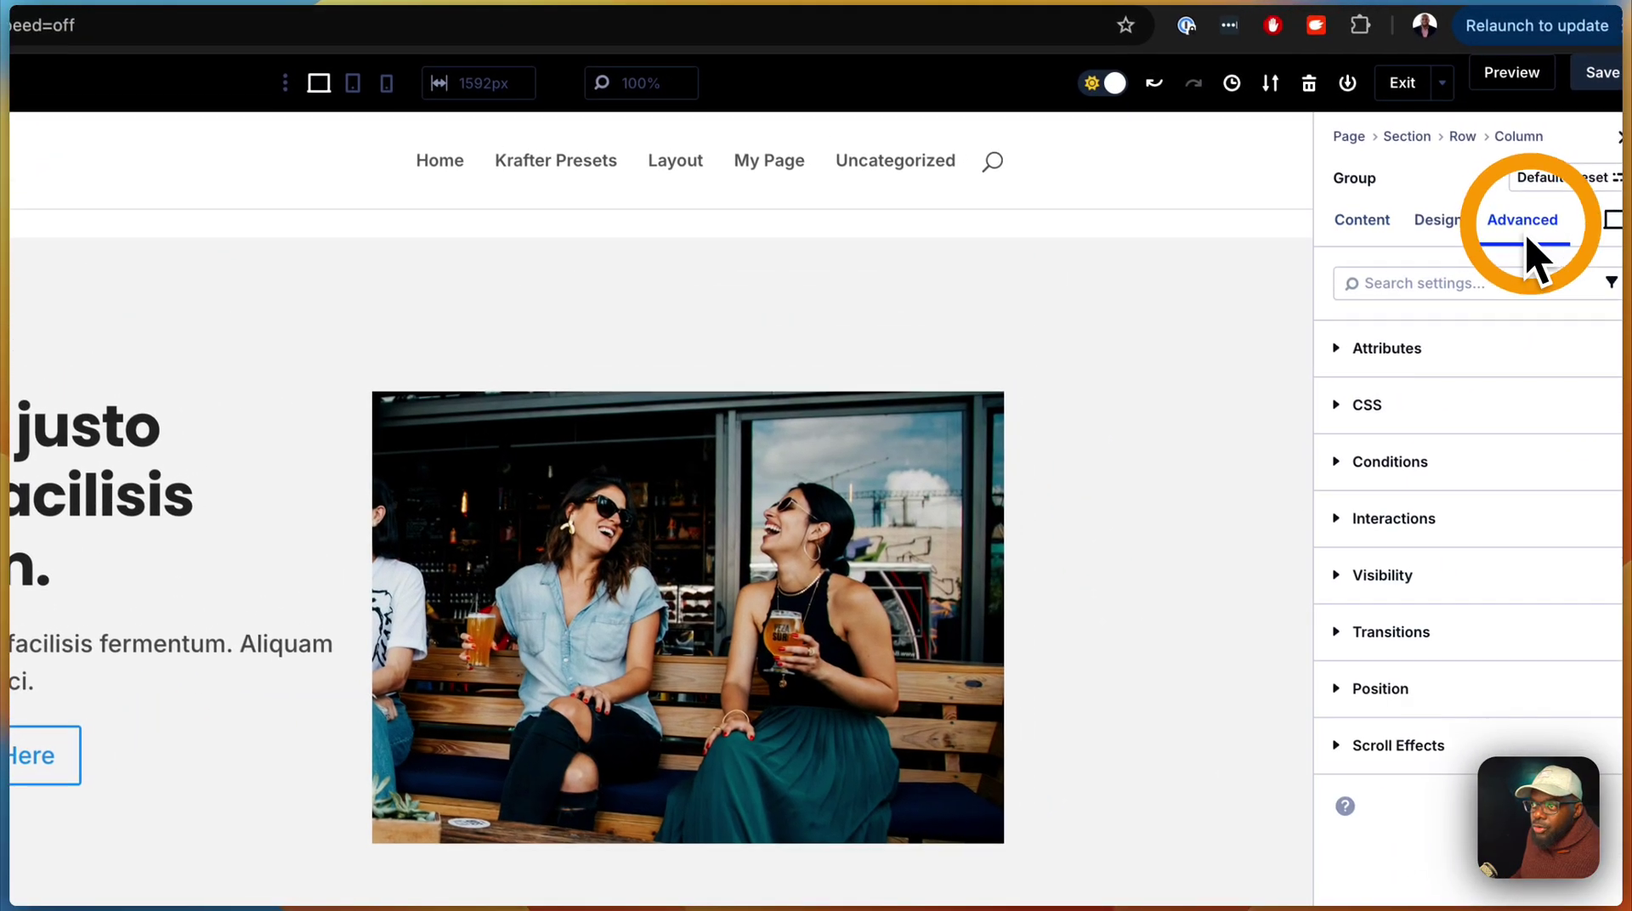
{"action": "left_click", "coordinate": [1411, 355]}
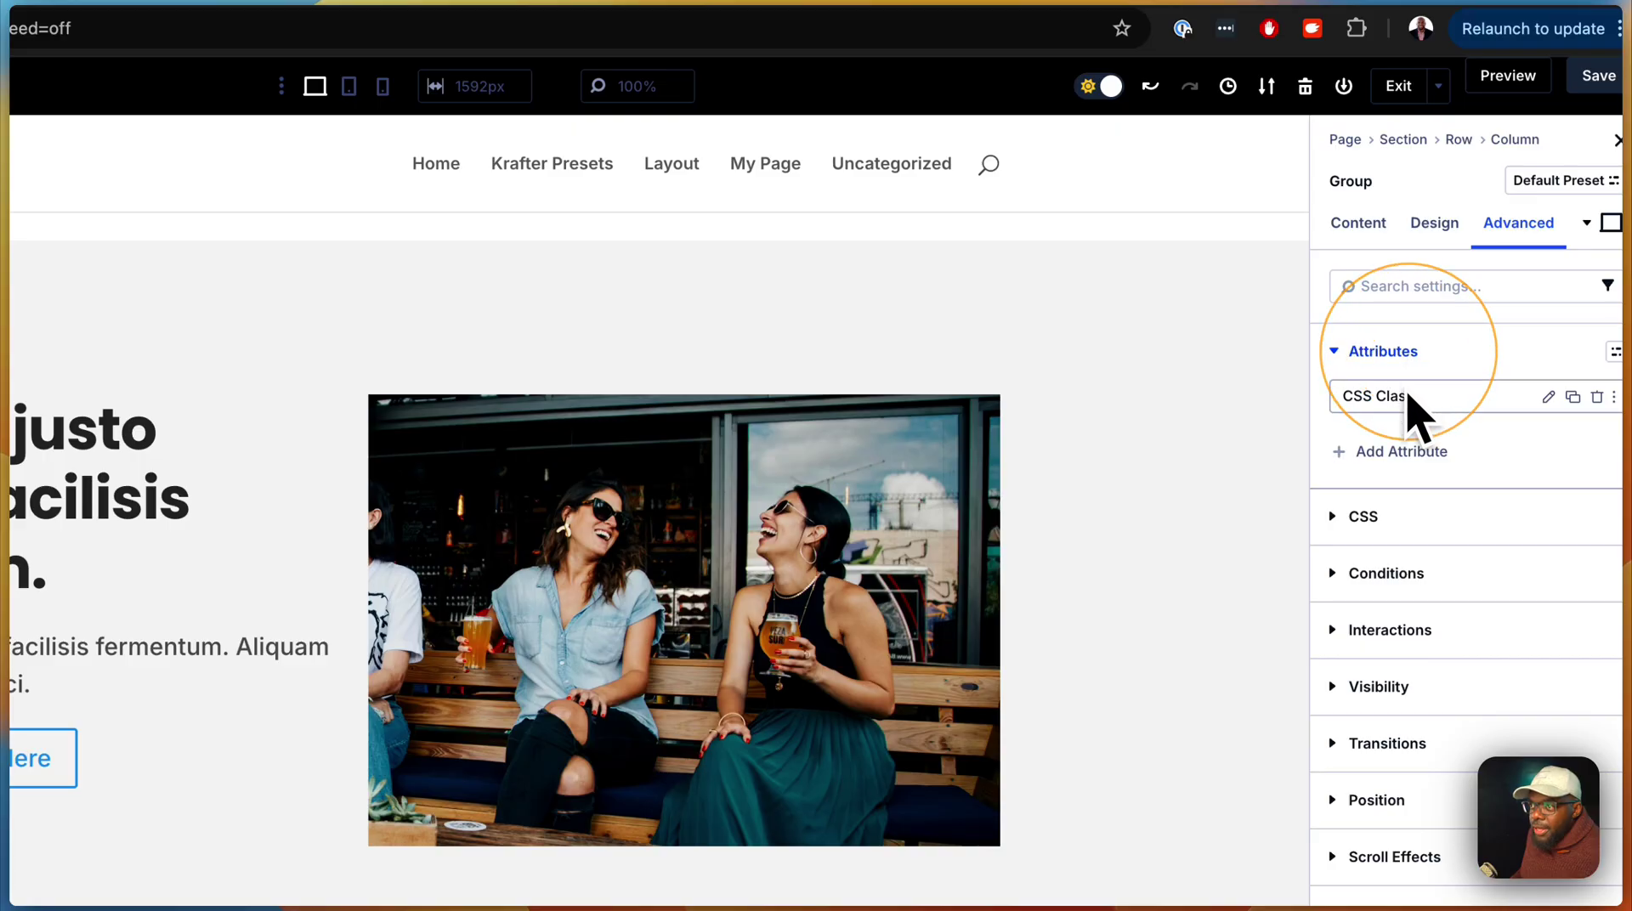
{"action": "left_click", "coordinate": [1549, 398]}
{"action": "scroll", "coordinate": [1161, 661], "scroll_direction": "down", "scroll_amount": 2}
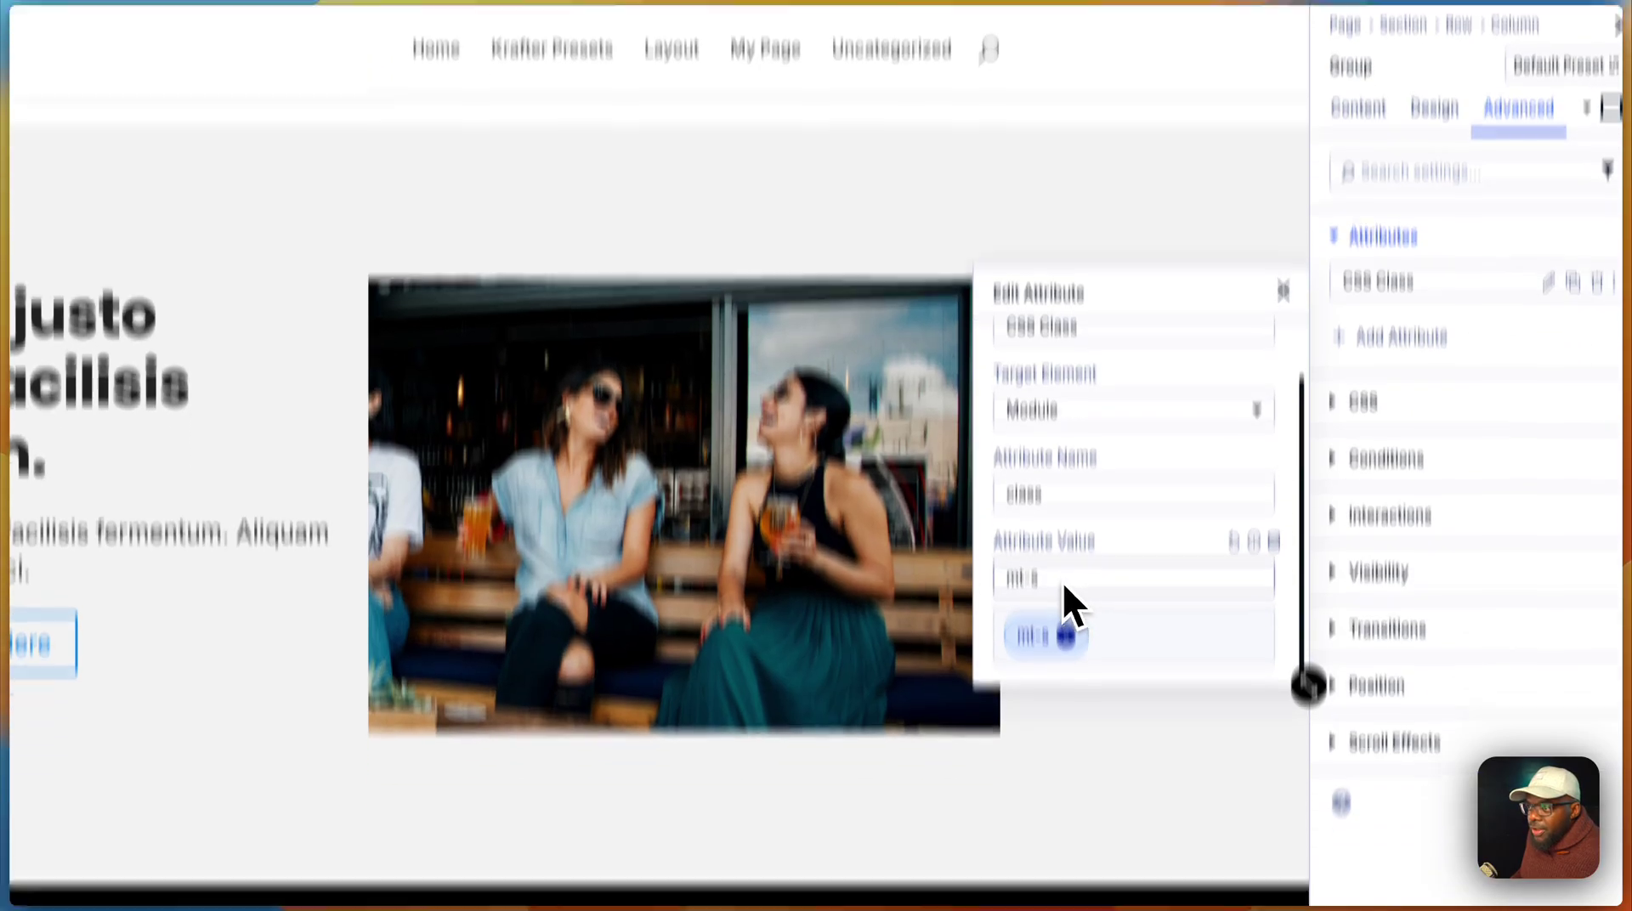
{"action": "left_click", "coordinate": [1096, 684]}
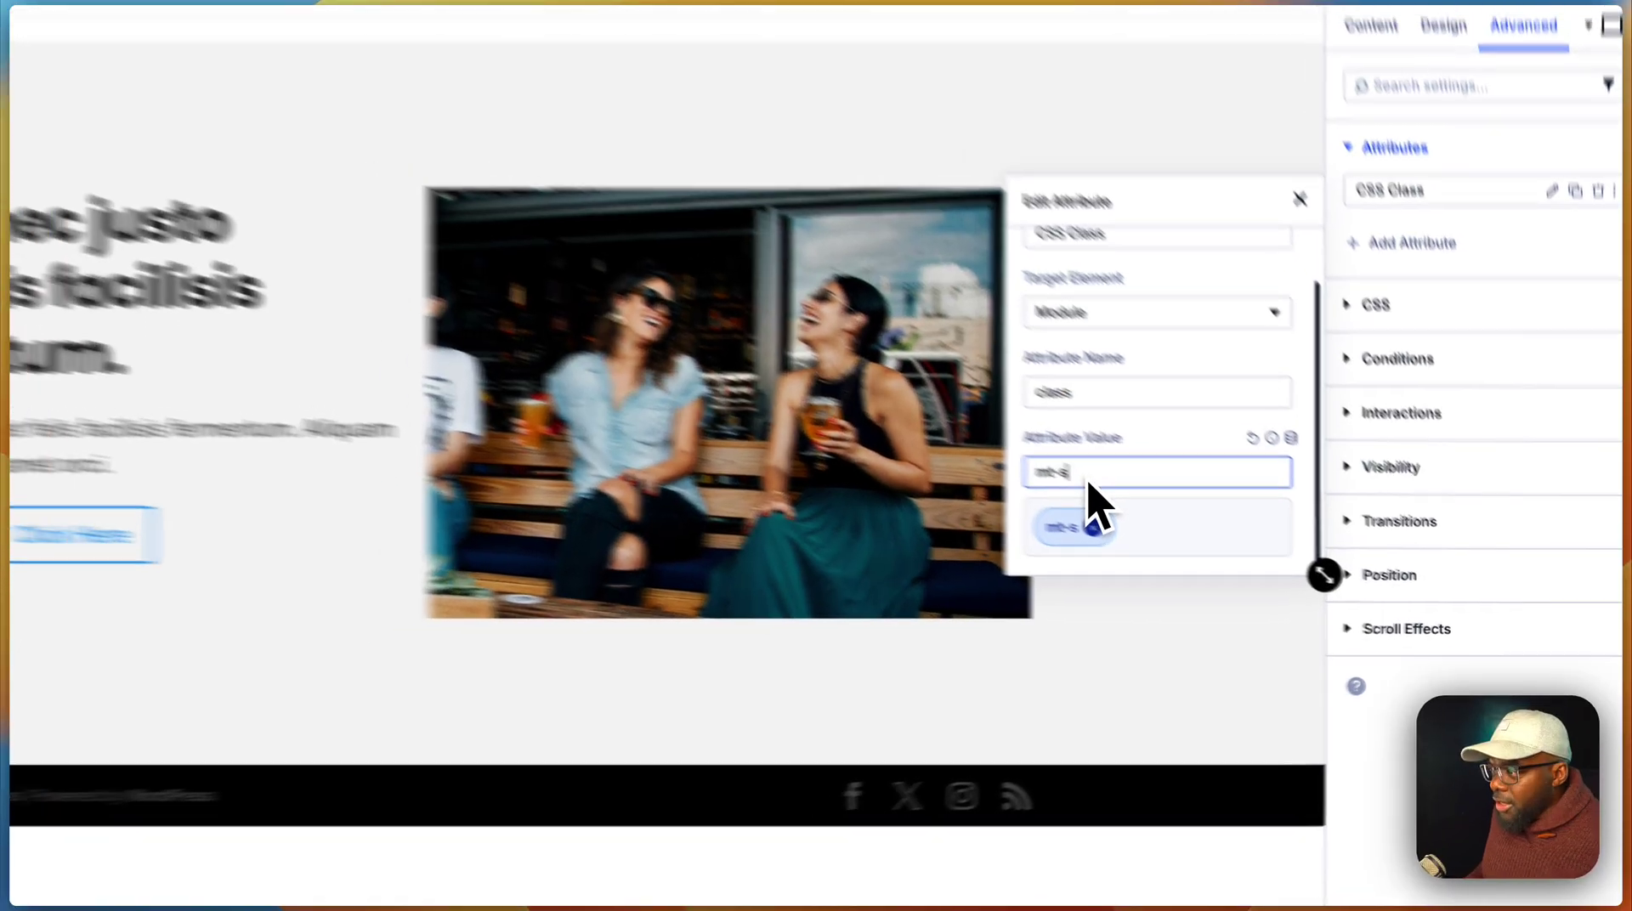
{"action": "key", "text": "BackSpace"}
{"action": "type", "text": "m"}
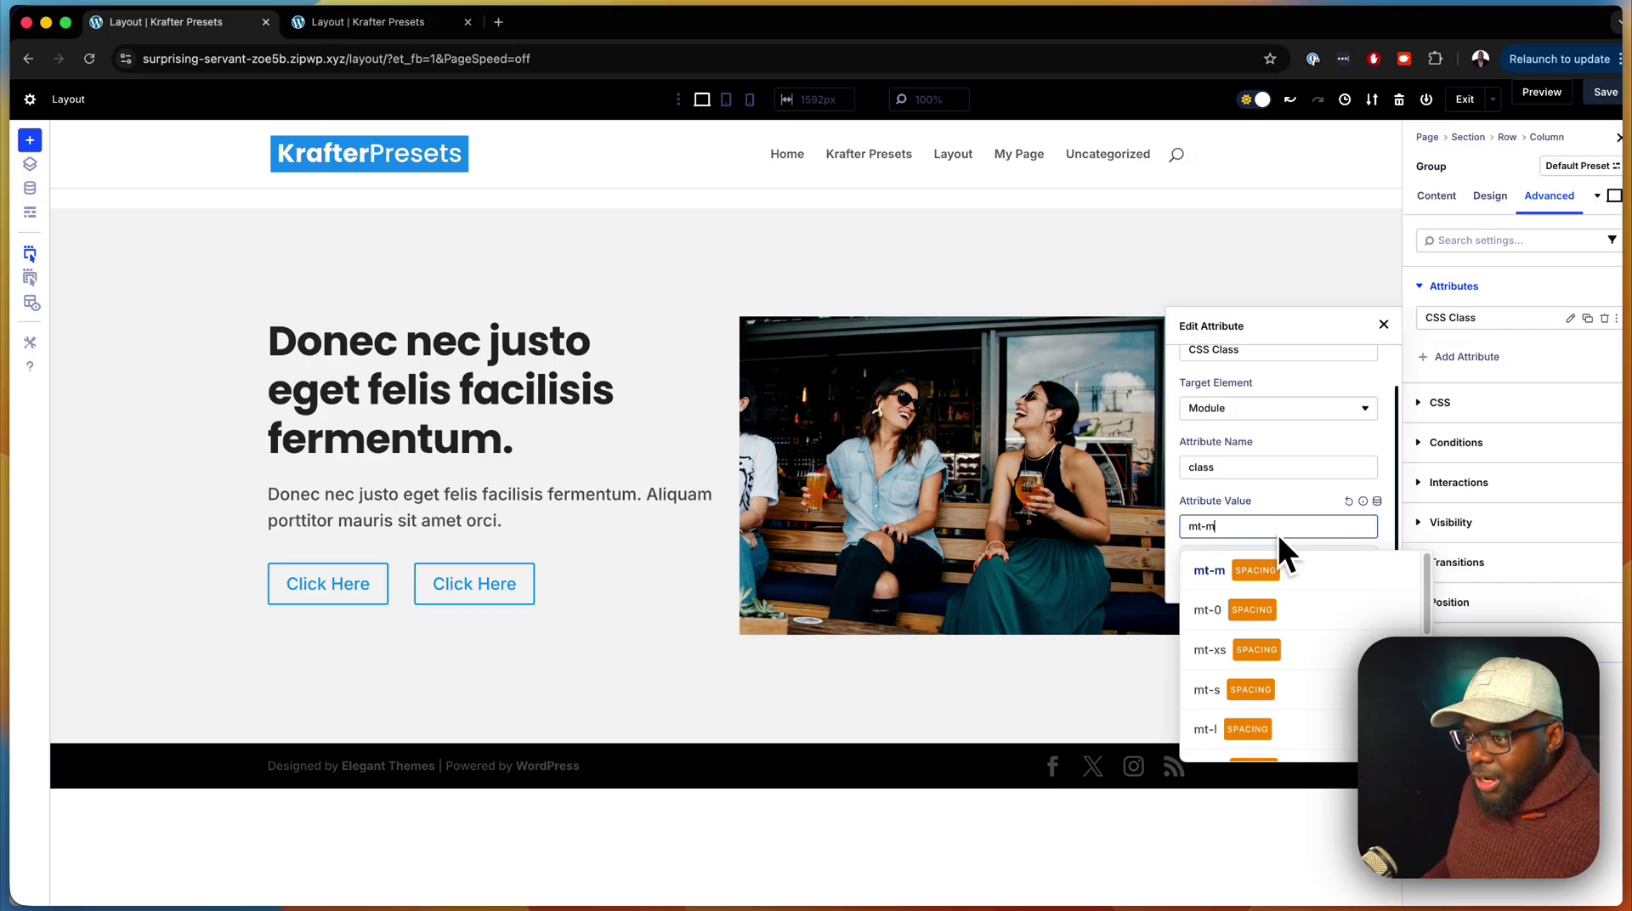
Add the mt-xs class to the button group's attribute value, remove mt-m, and close the attribute editor.
{"action": "left_click", "coordinate": [1216, 656]}
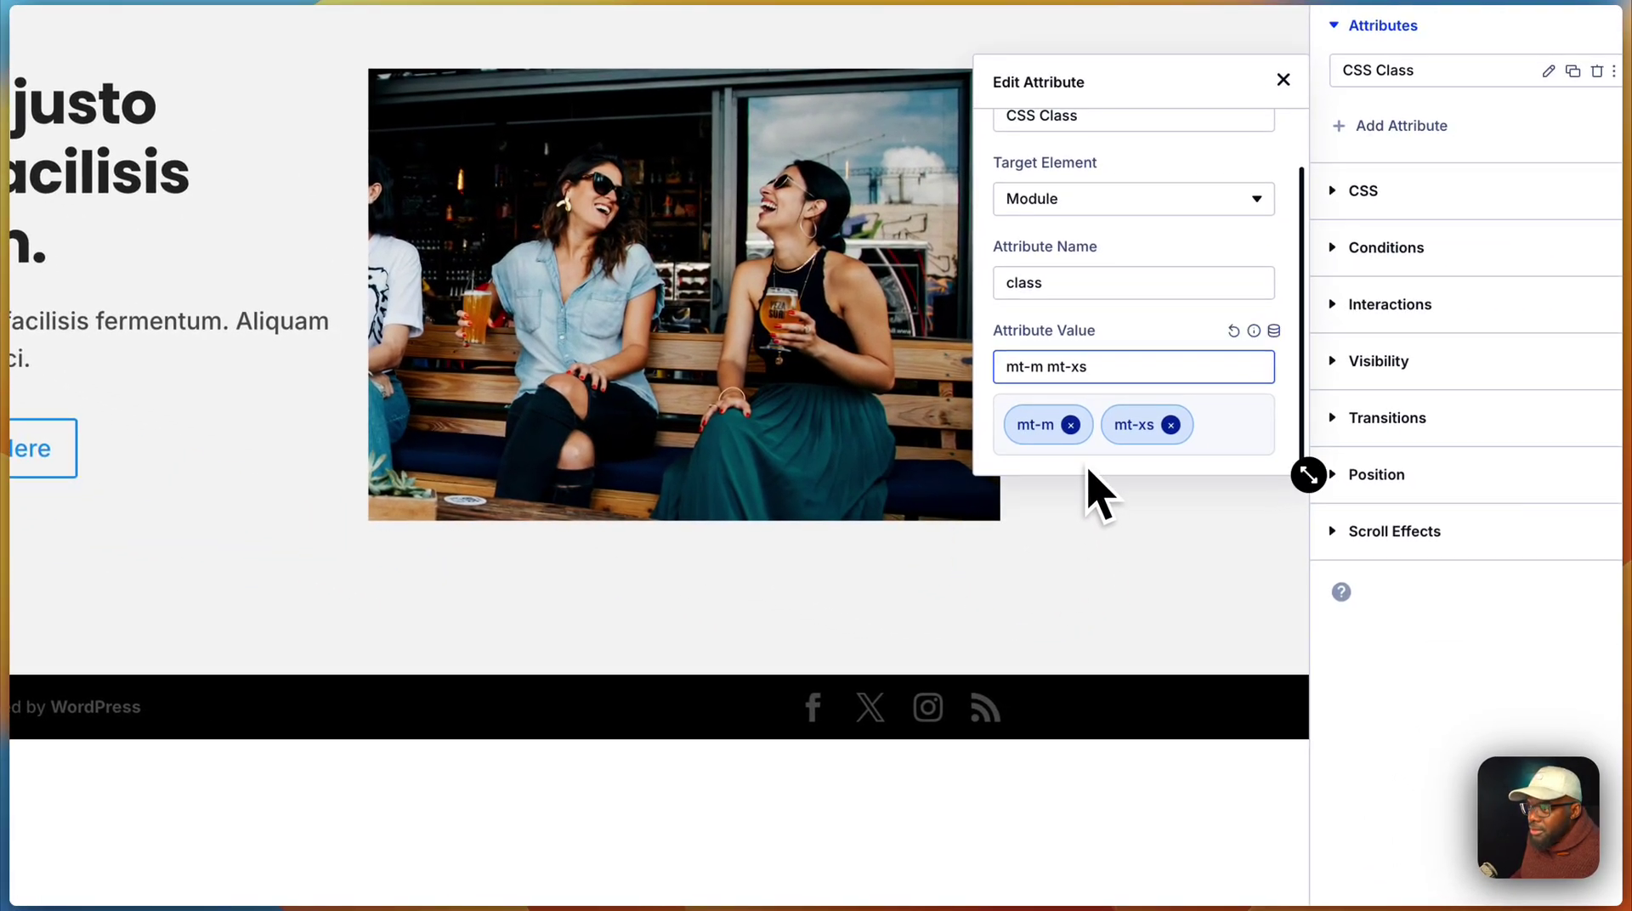
{"action": "left_click", "coordinate": [1071, 425]}
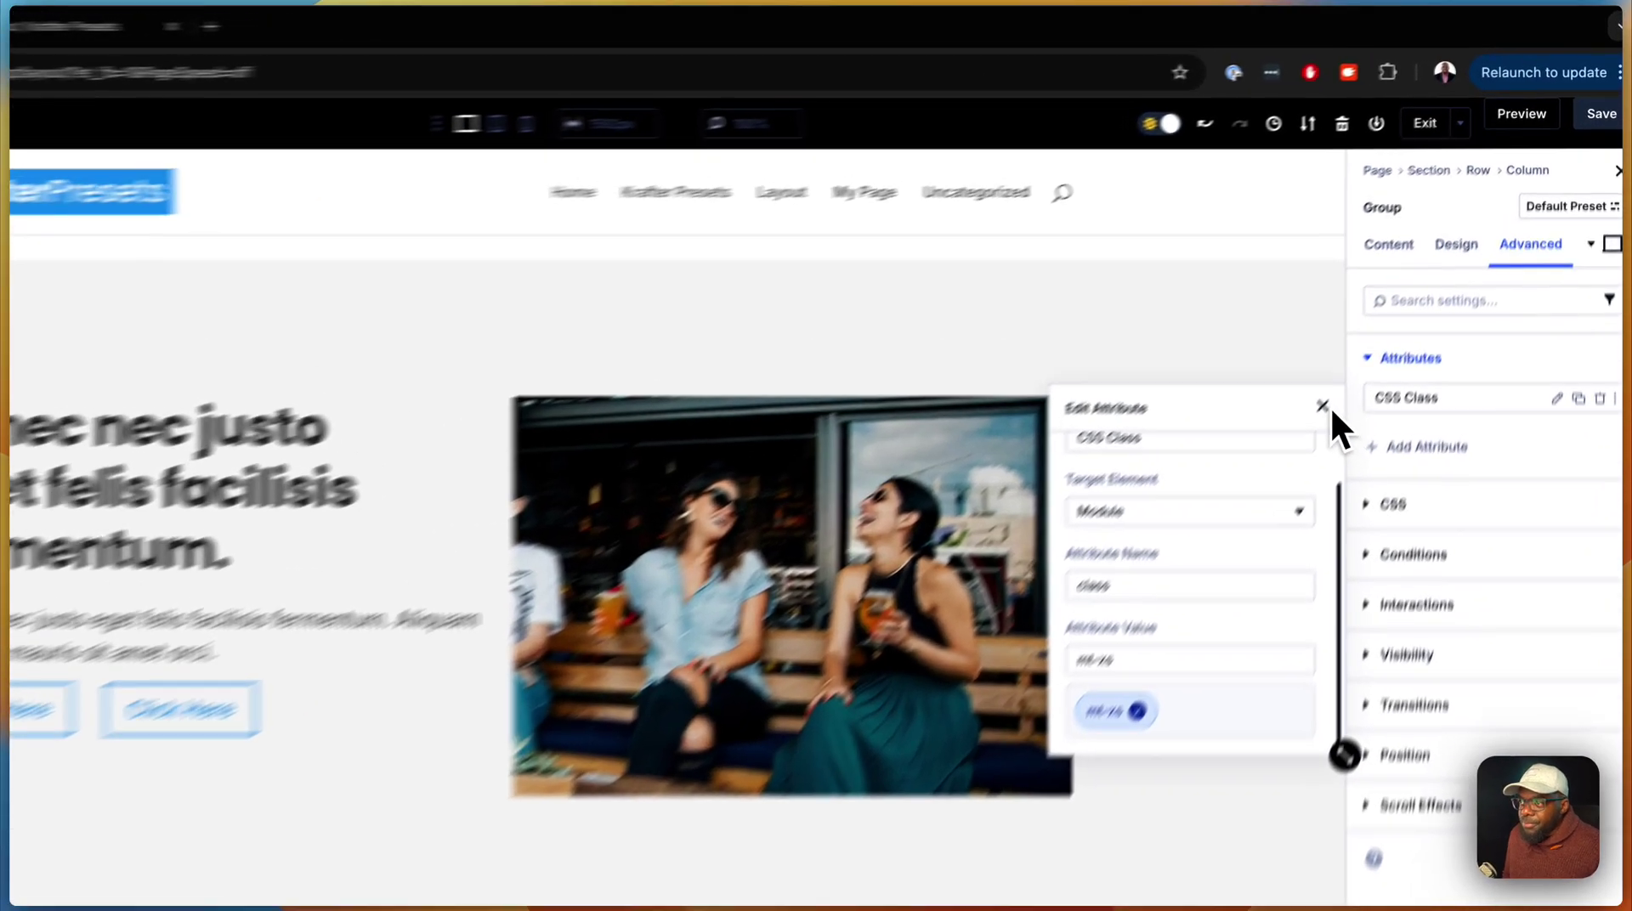
{"action": "left_click", "coordinate": [1383, 324]}
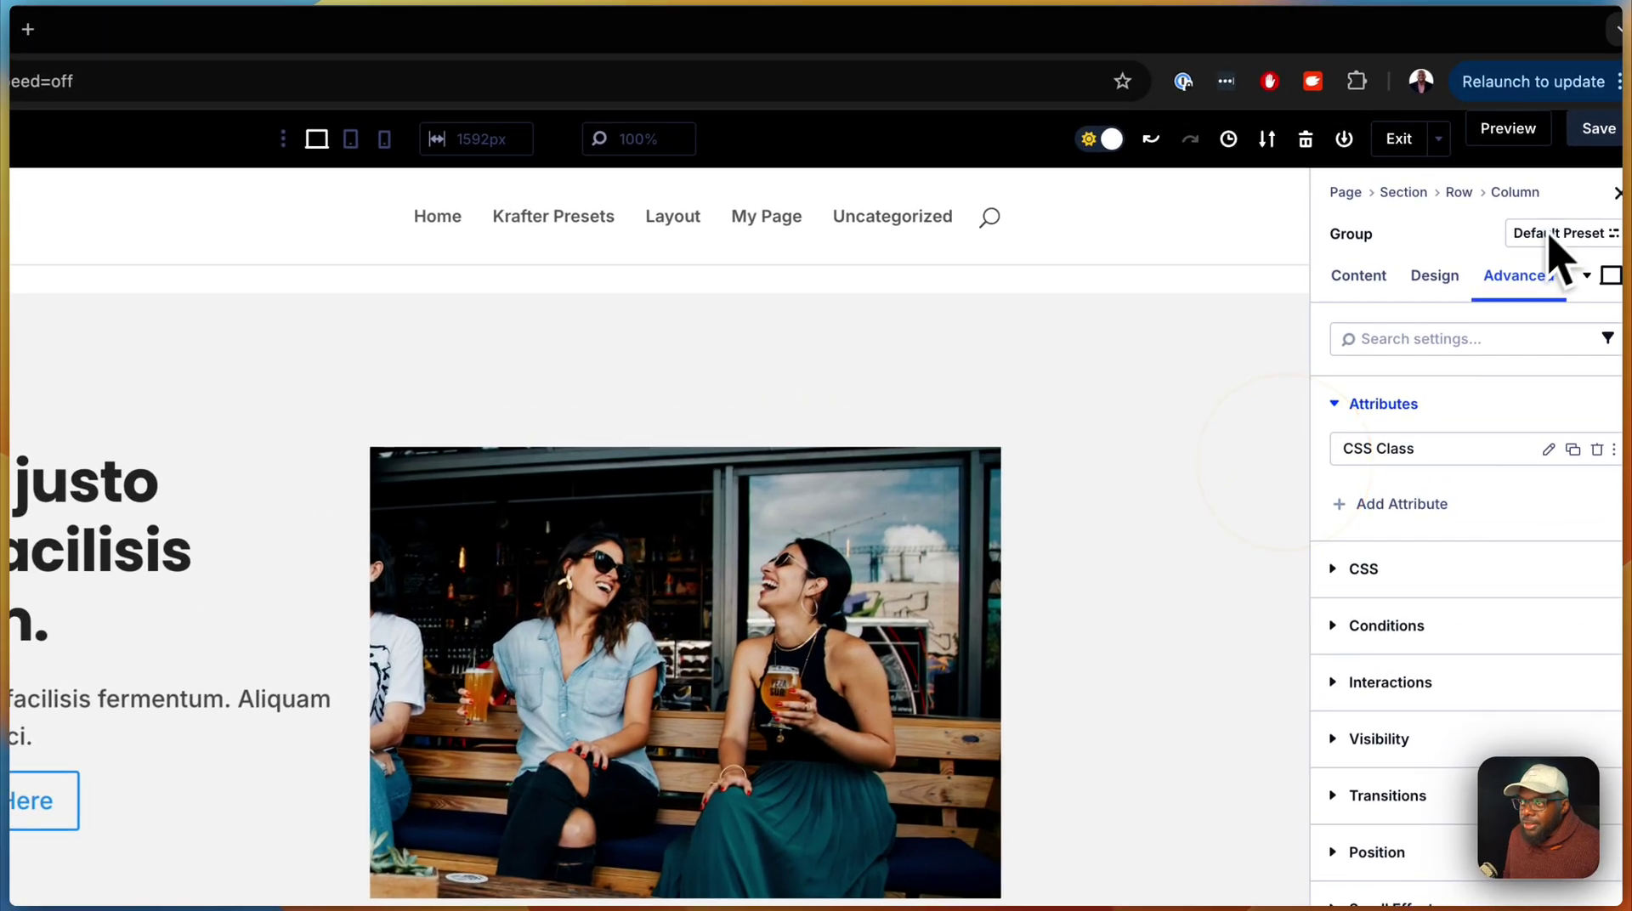
Save the layout and switch the page preview to the tablet view.
{"action": "left_click", "coordinate": [1598, 132]}
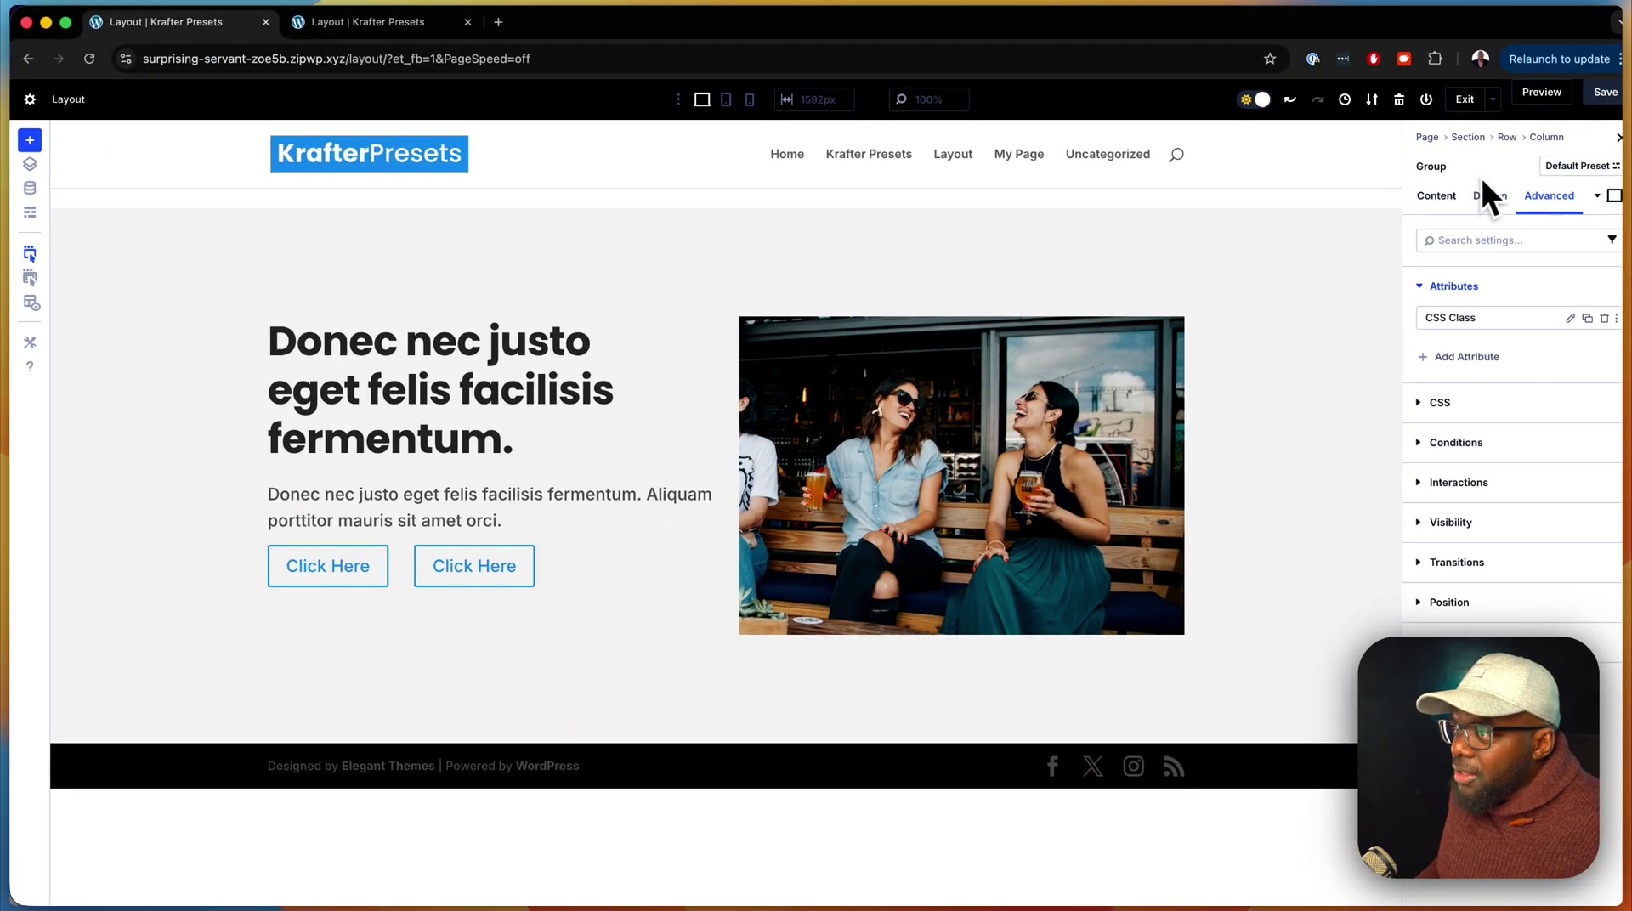
{"action": "left_click", "coordinate": [727, 100]}
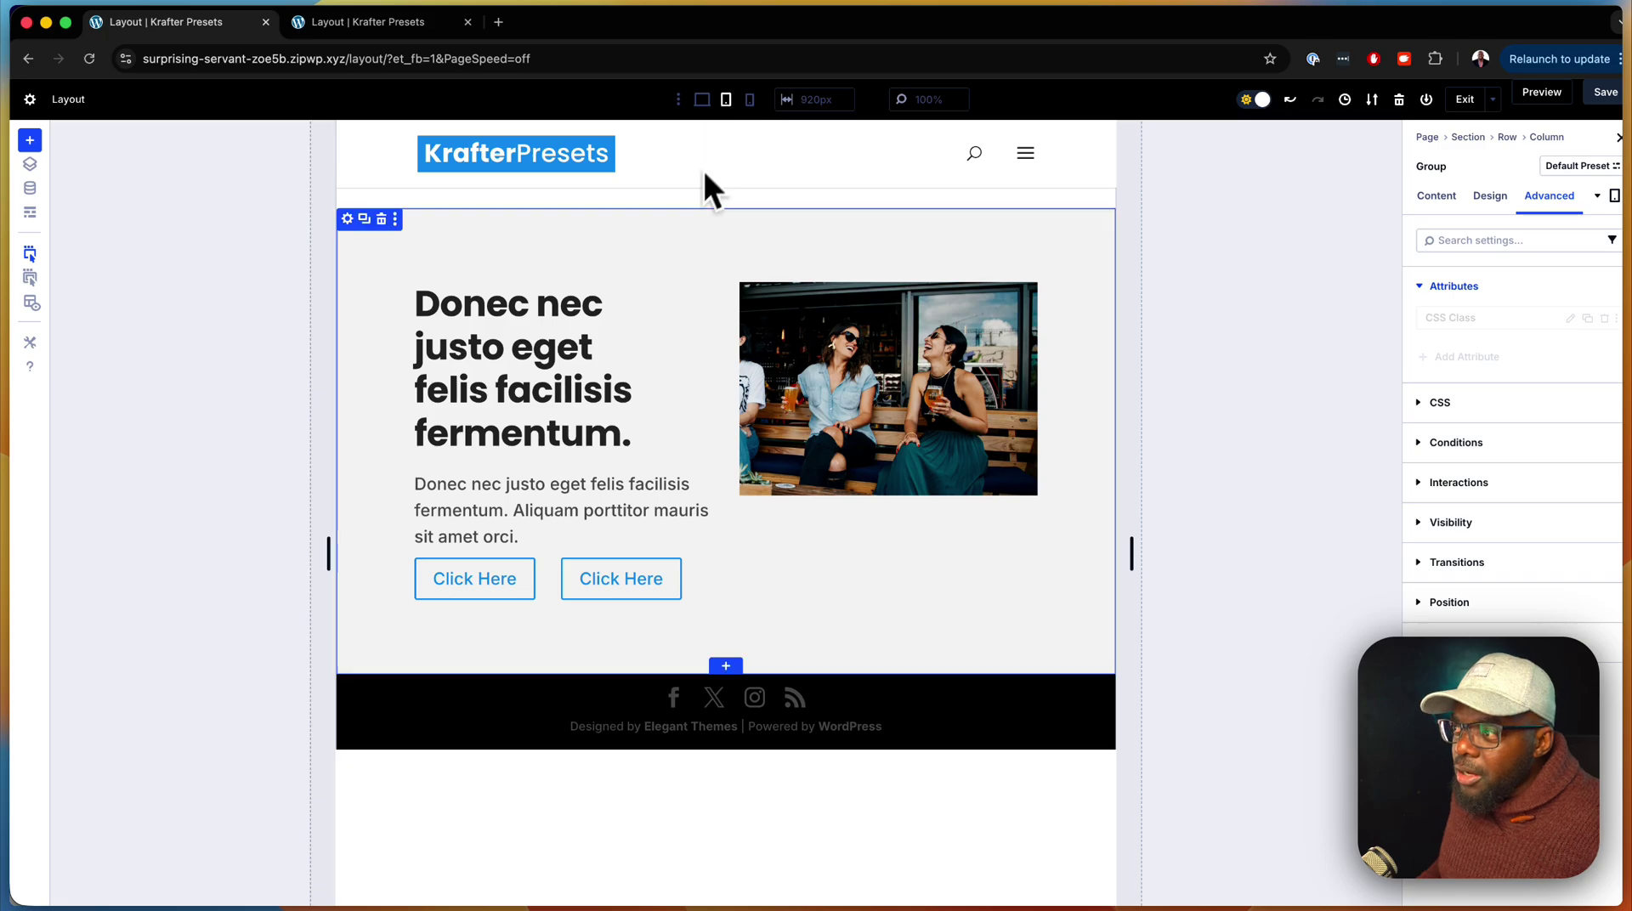
Switch the page preview to the phone view and check how the hero section's columns display.
{"action": "mouse_move", "coordinate": [656, 307]}
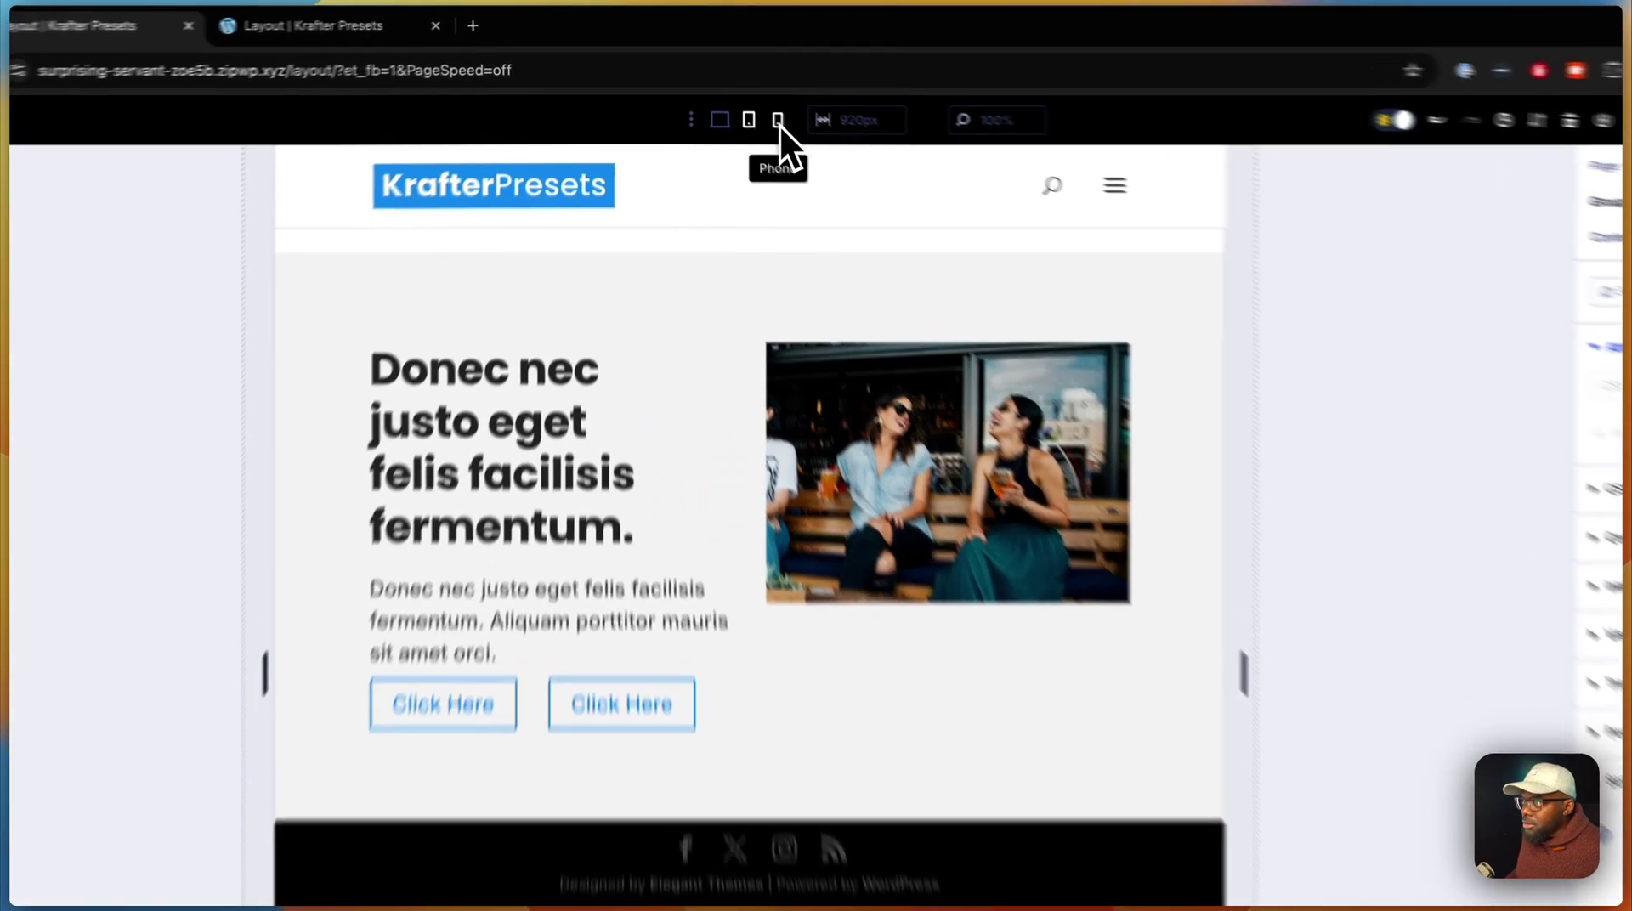
{"action": "left_click", "coordinate": [751, 101]}
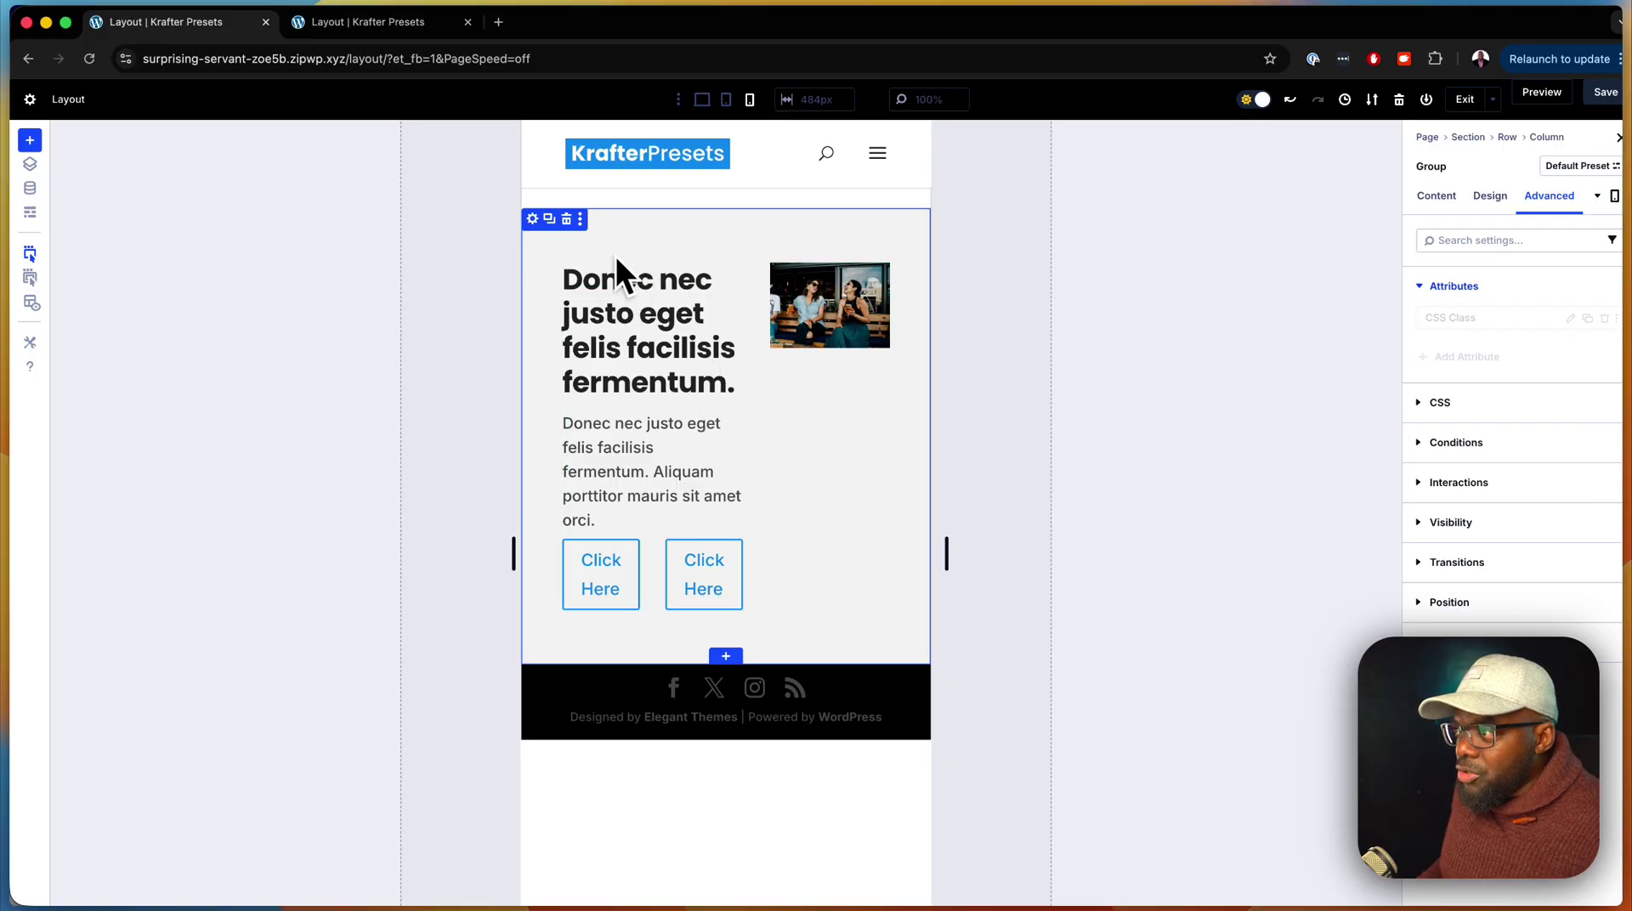
{"action": "left_click", "coordinate": [575, 259]}
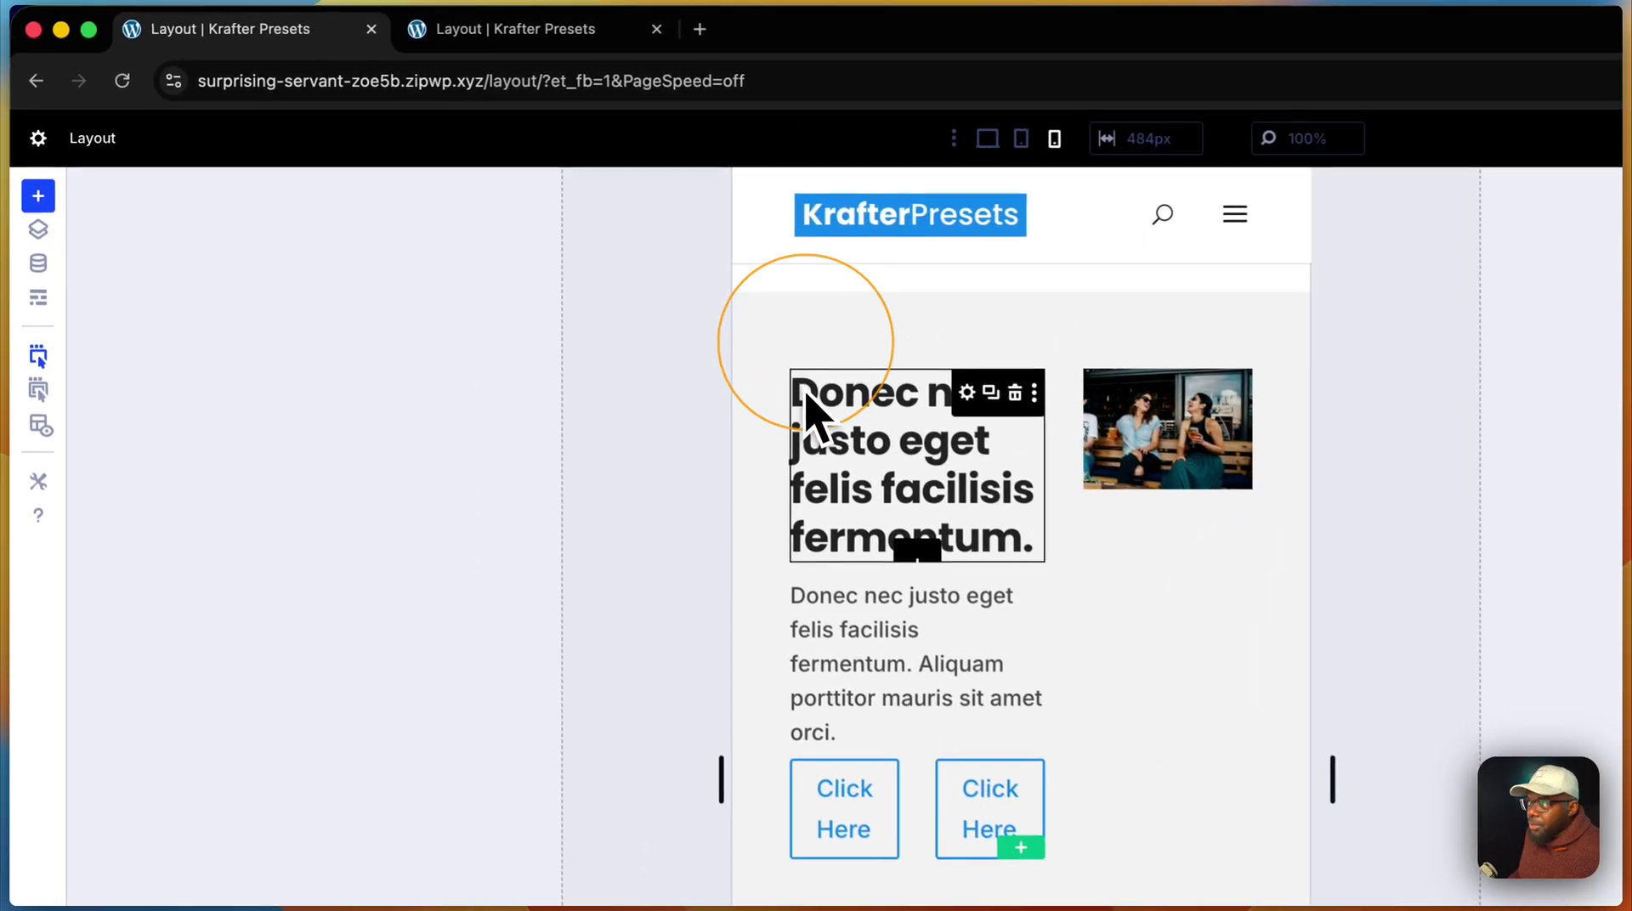
Open the row's Layout design options from the wireframe view.
{"action": "left_click", "coordinate": [42, 307]}
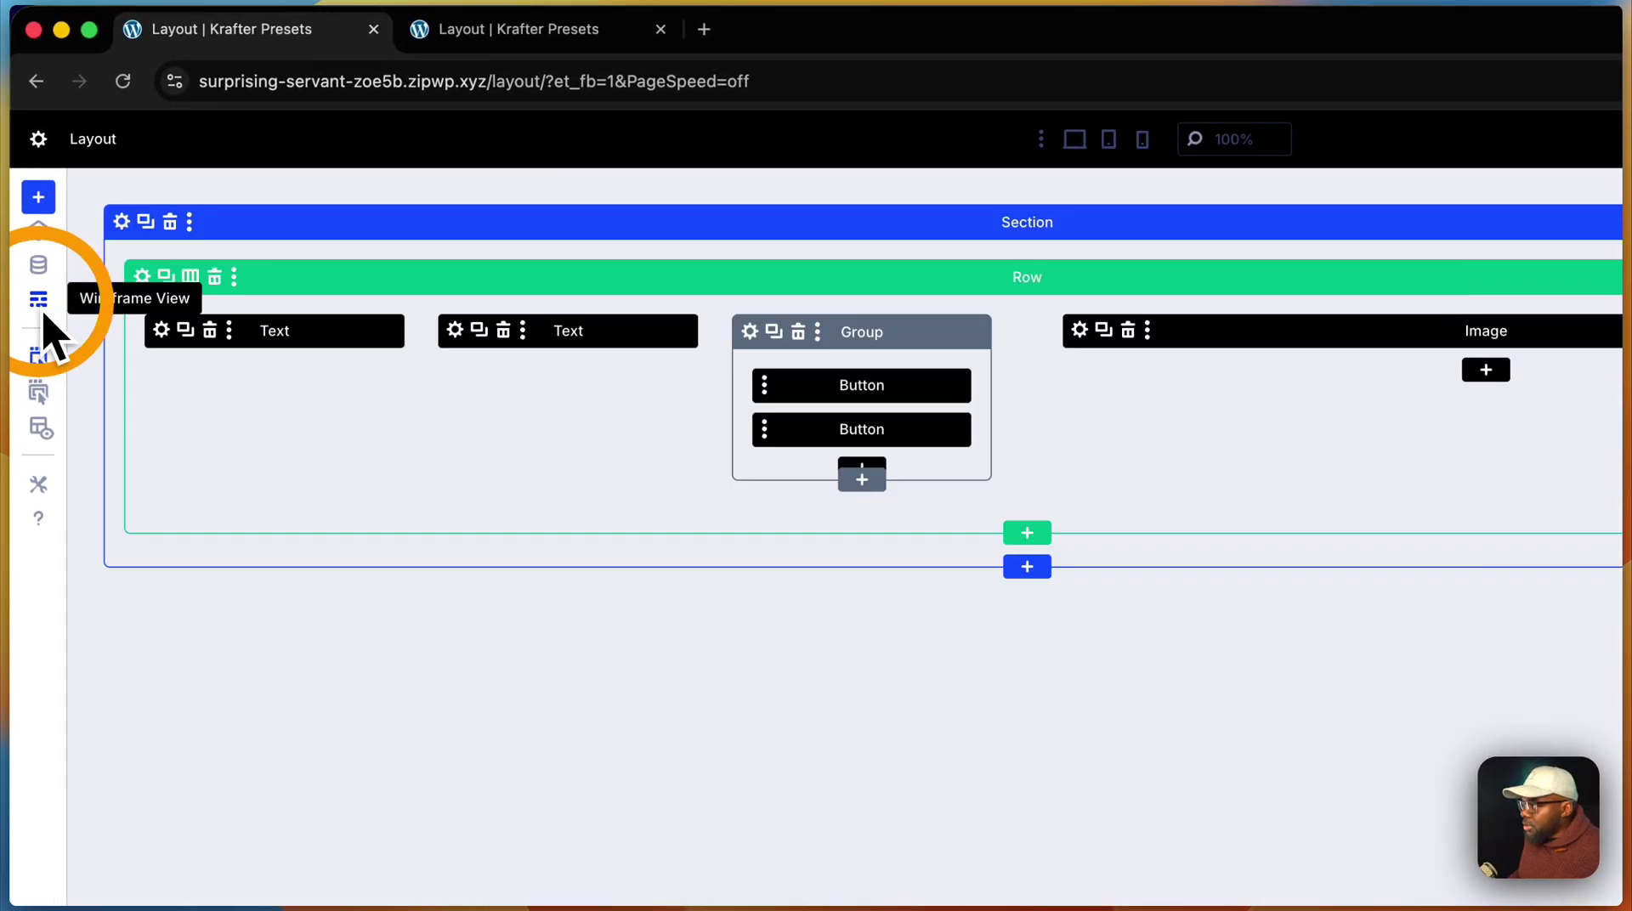
{"action": "left_click", "coordinate": [141, 277]}
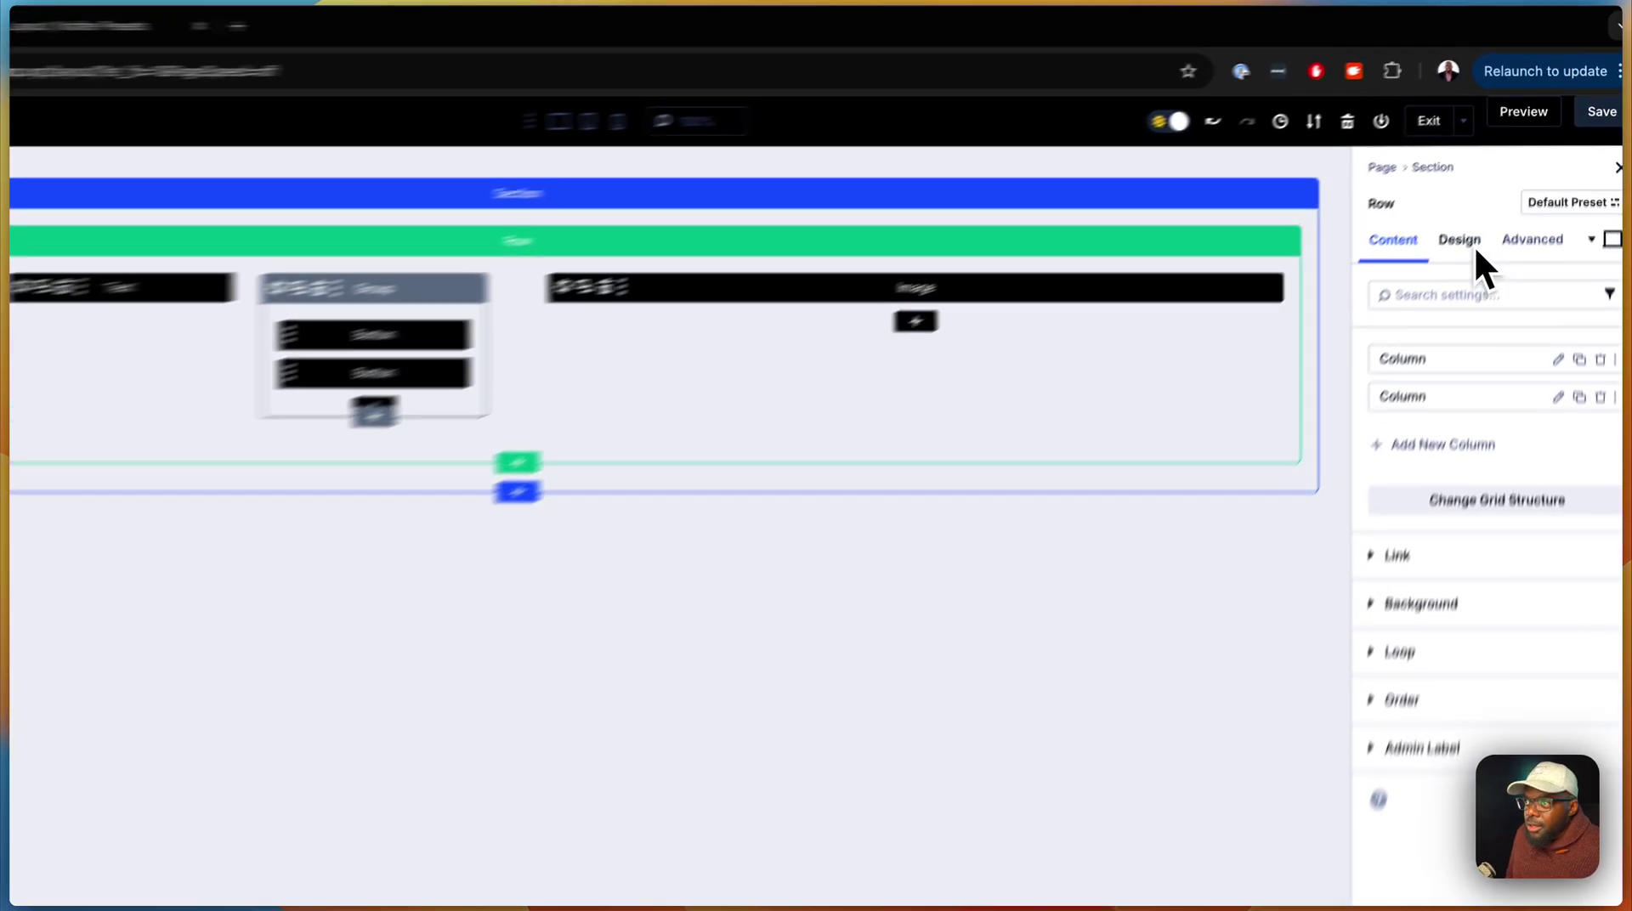
{"action": "left_click", "coordinate": [1491, 201]}
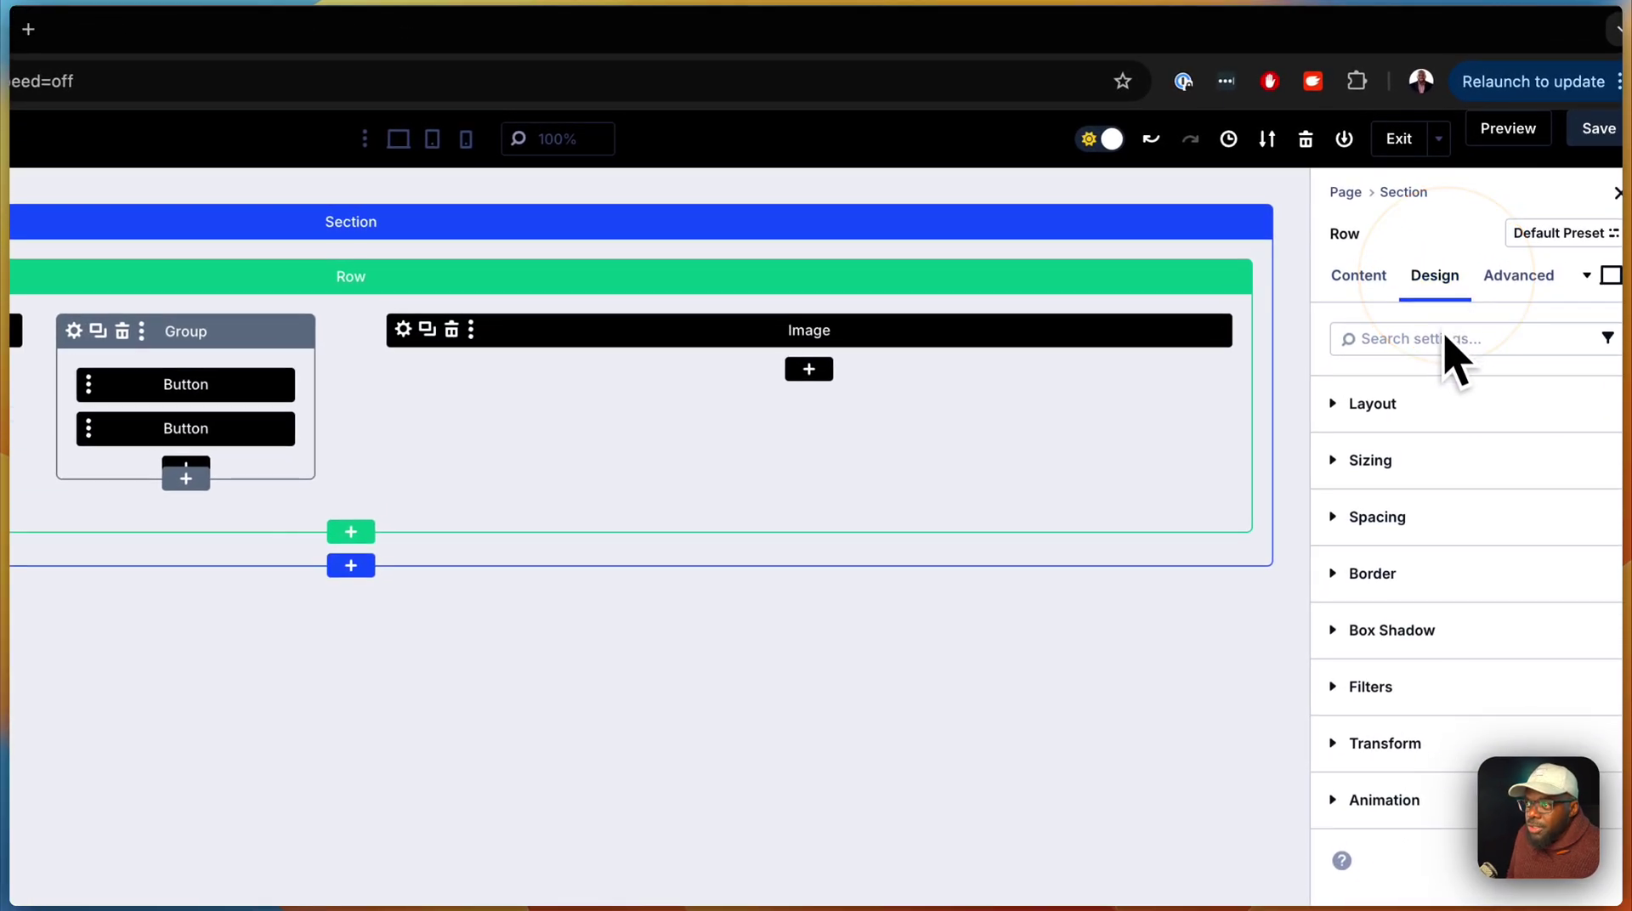
{"action": "left_click", "coordinate": [1426, 401]}
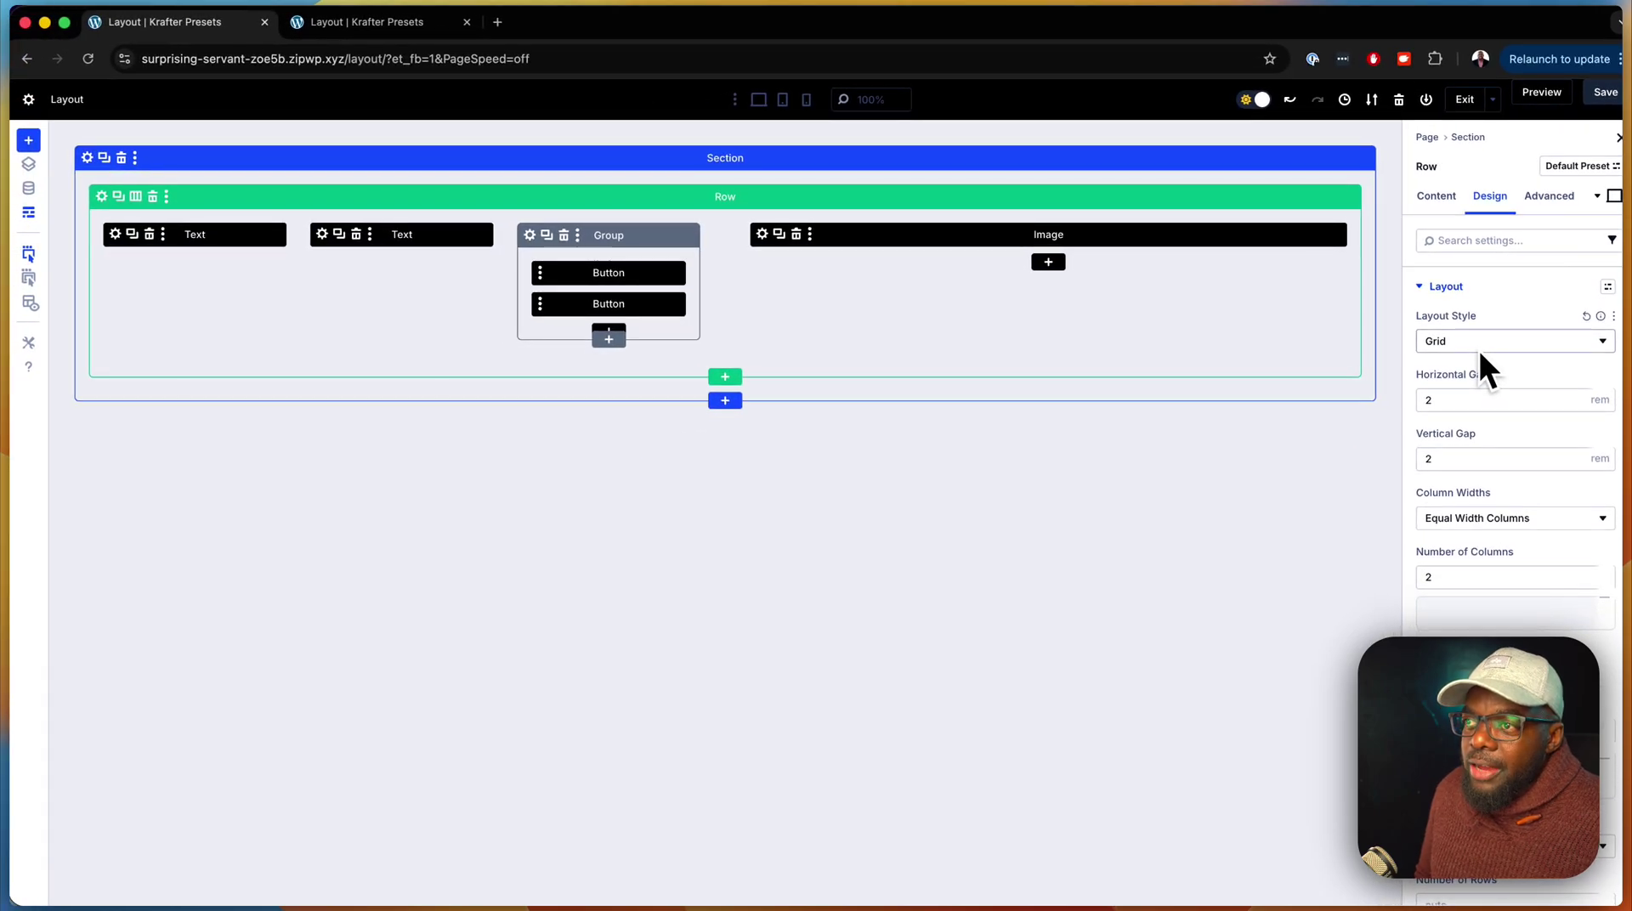
Set the row's Number of Columns to 1 and save the layout.
{"action": "left_click", "coordinate": [1483, 578]}
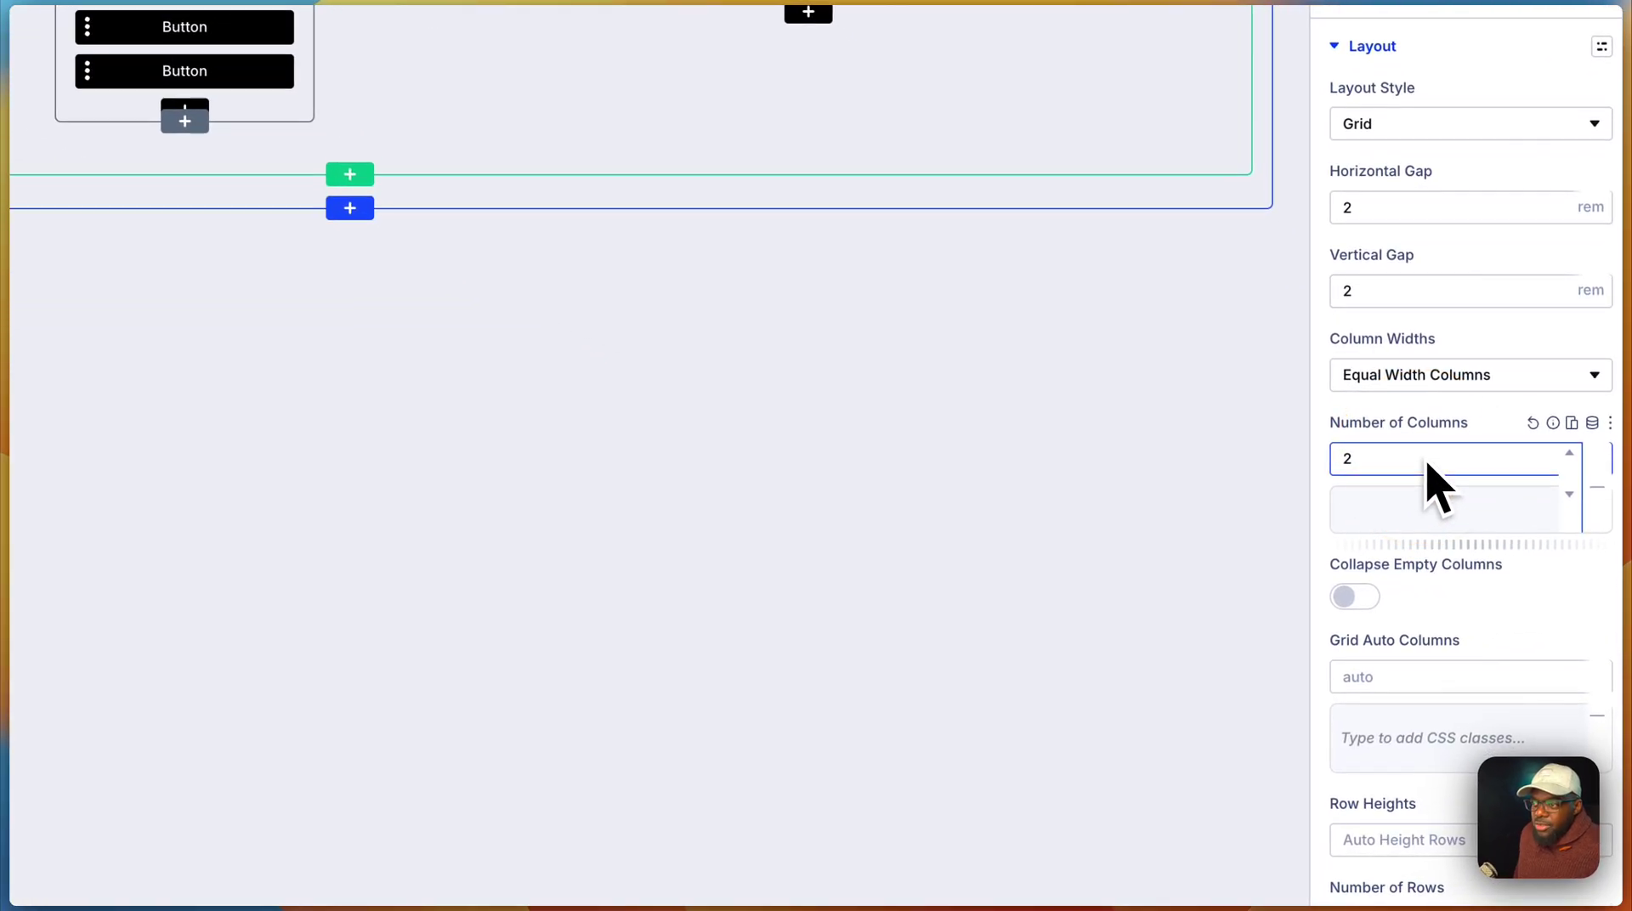
{"action": "key", "text": "BackSpace"}
{"action": "type", "text": "1"}
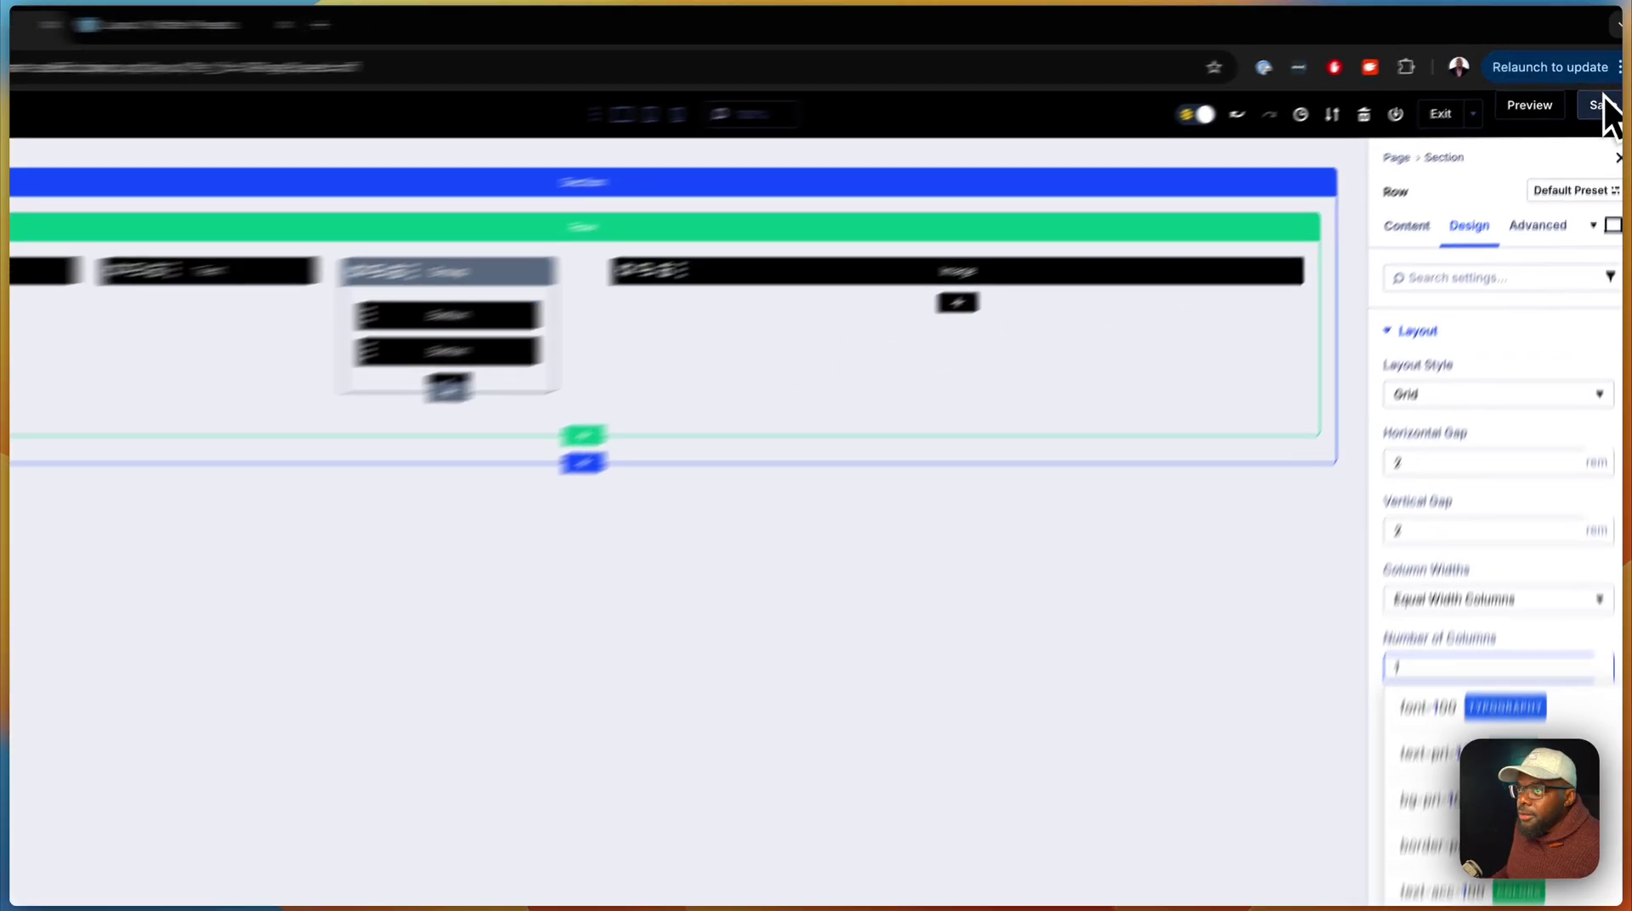
{"action": "left_click", "coordinate": [1599, 91]}
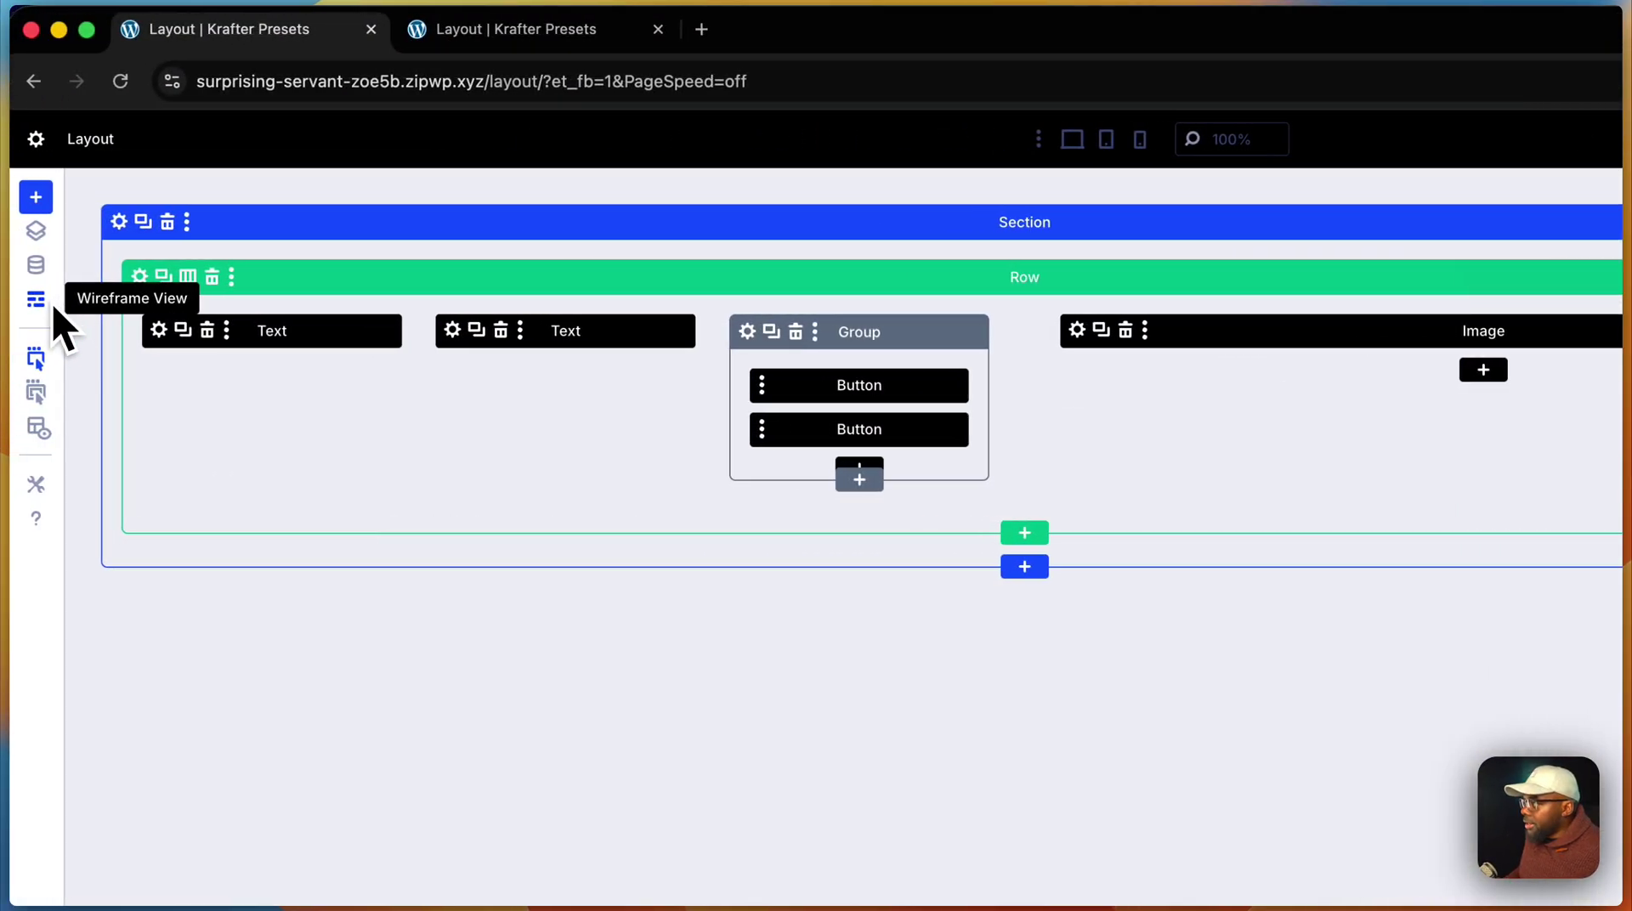
Leave the wireframe view and check the single-column hero section in the phone and tablet views.
{"action": "left_click", "coordinate": [51, 304]}
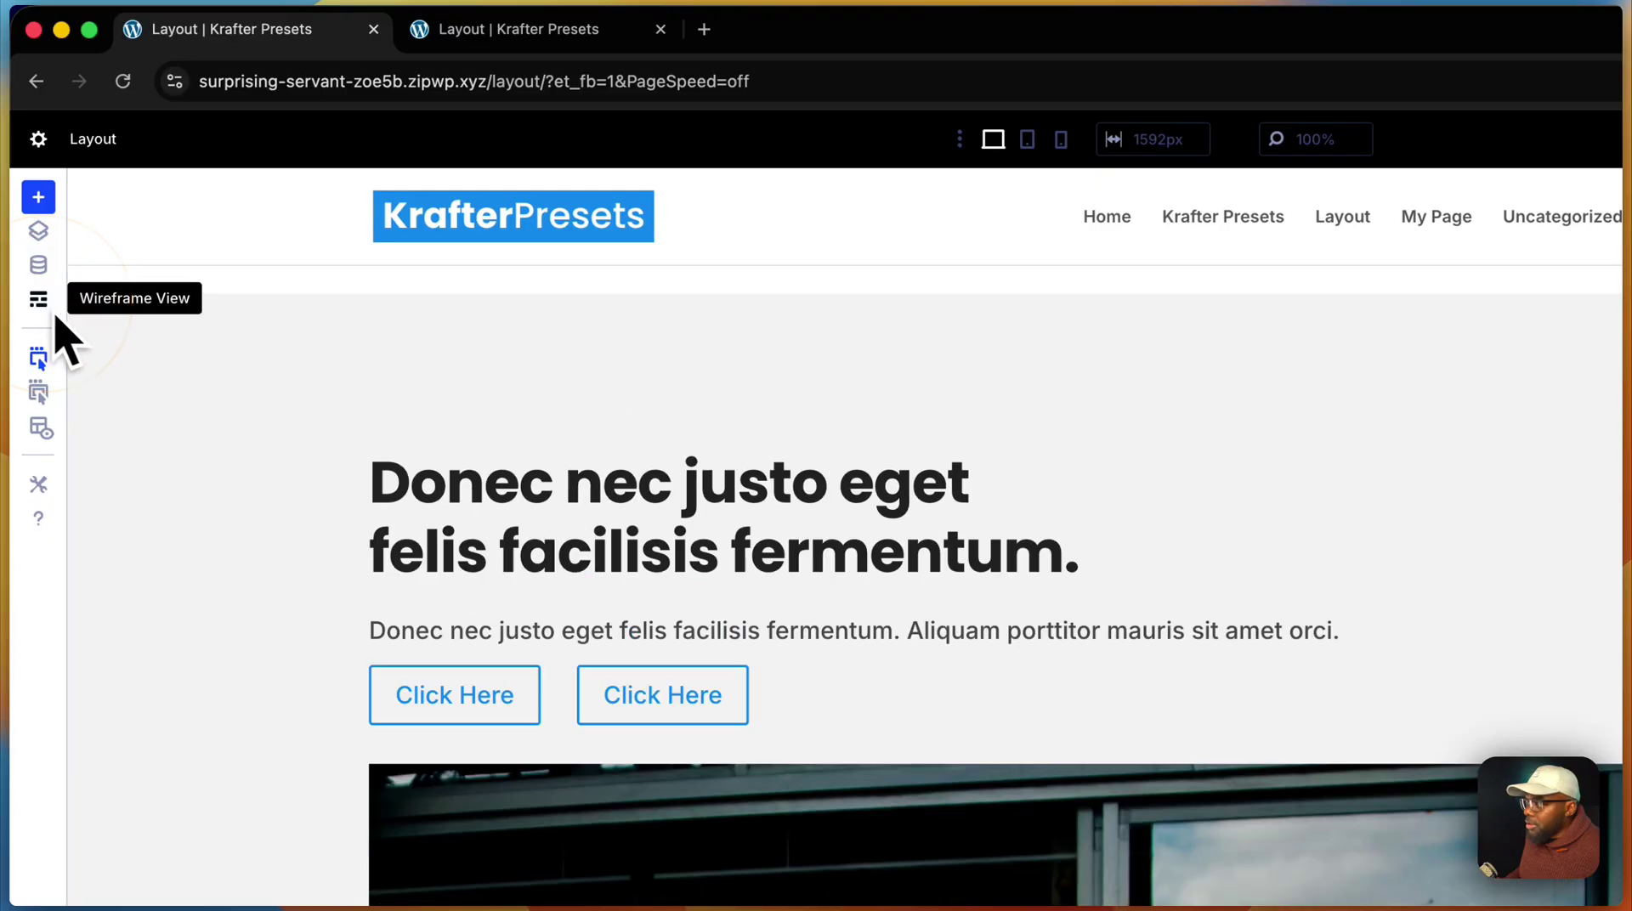
{"action": "left_click", "coordinate": [867, 441]}
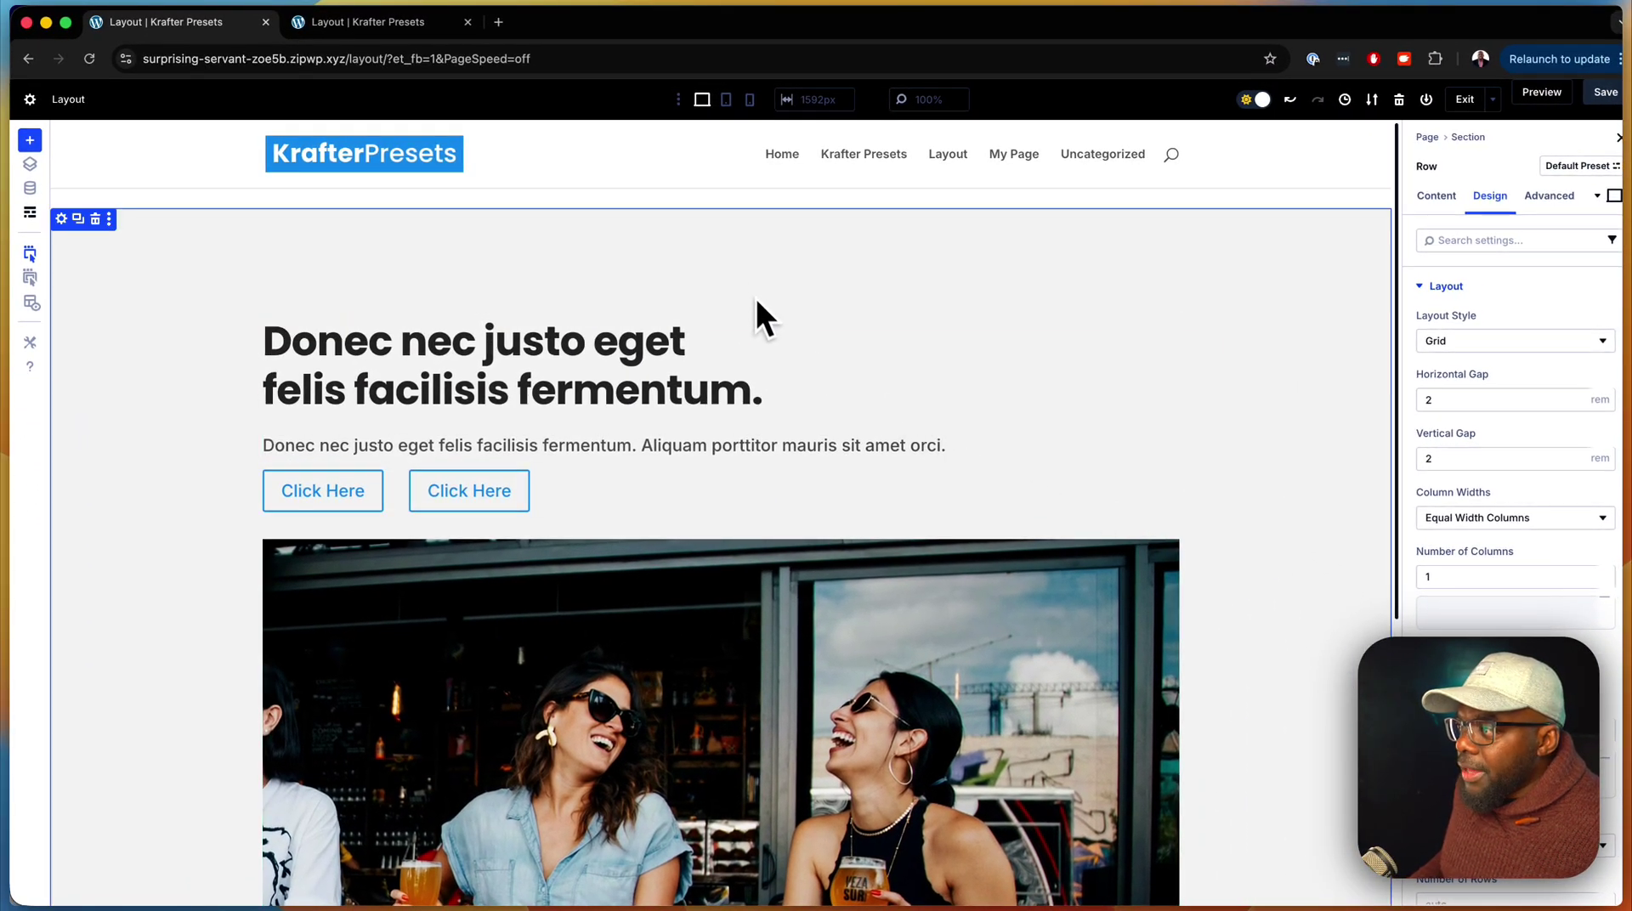
{"action": "left_click", "coordinate": [749, 101]}
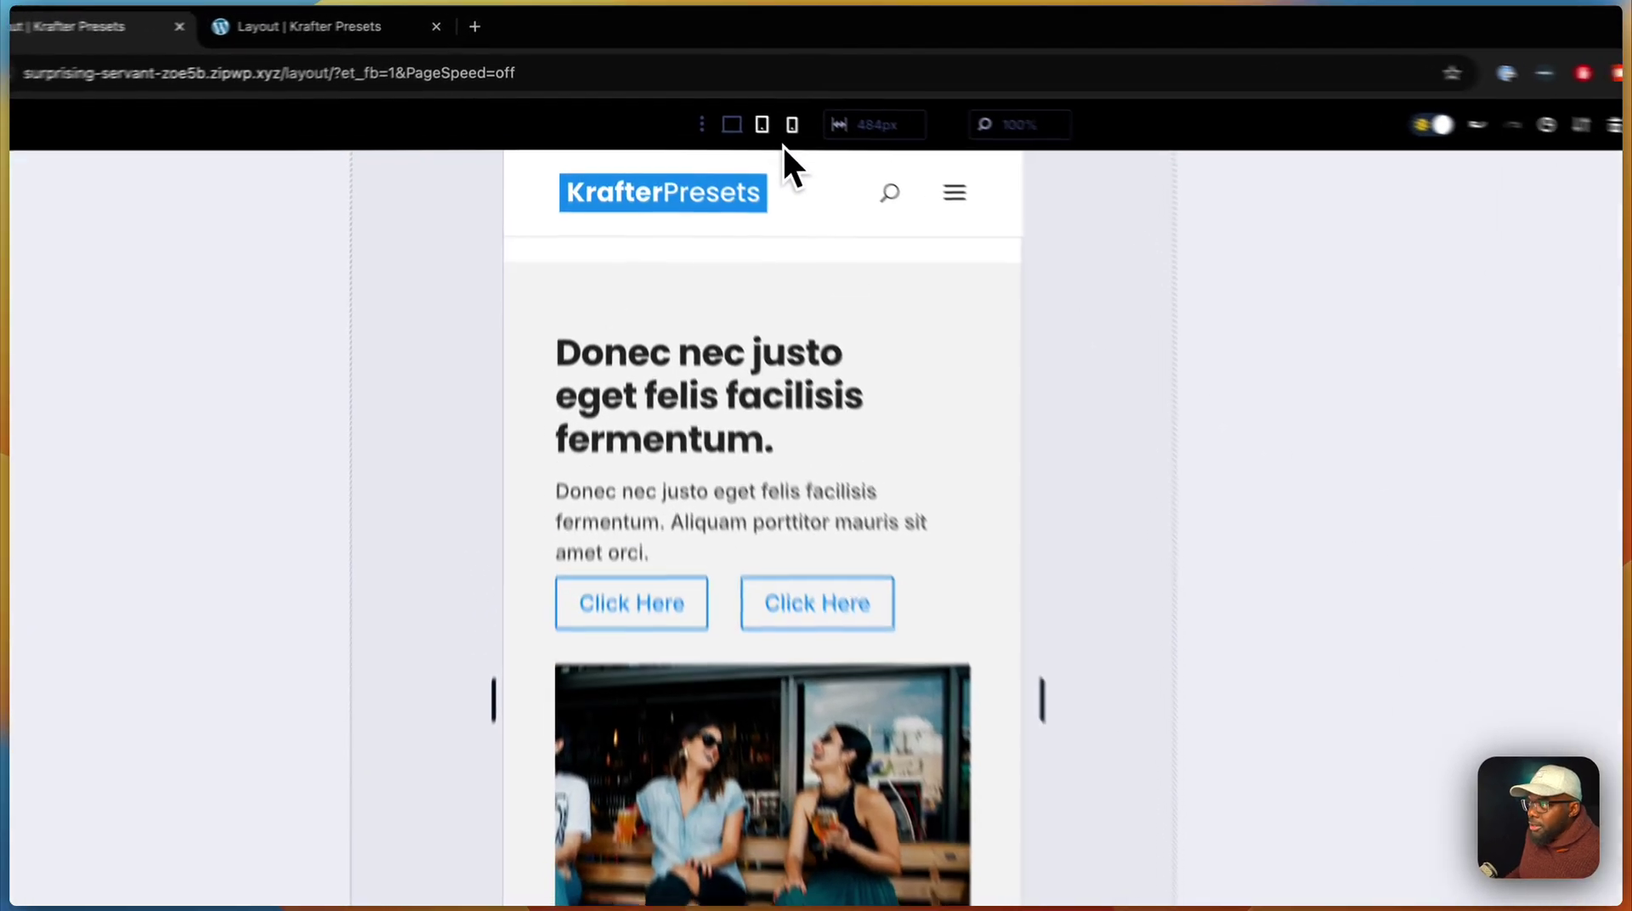
{"action": "left_click", "coordinate": [762, 125]}
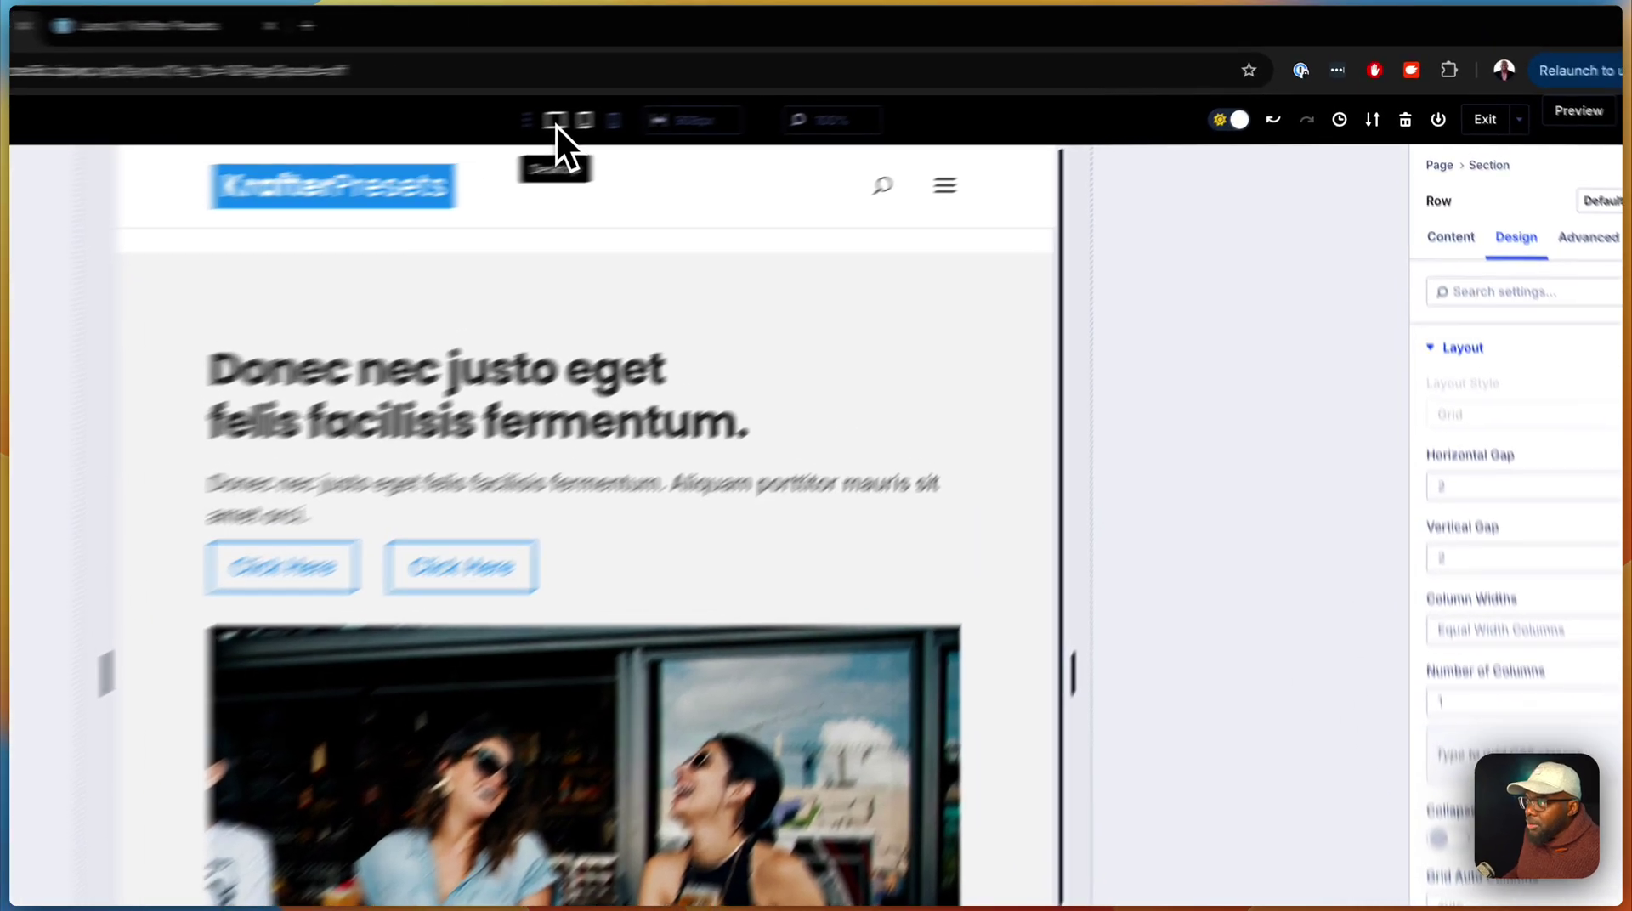
In the desktop view, reset the row's Number of Columns, set it to 2, and save the layout.
{"action": "left_click", "coordinate": [554, 120]}
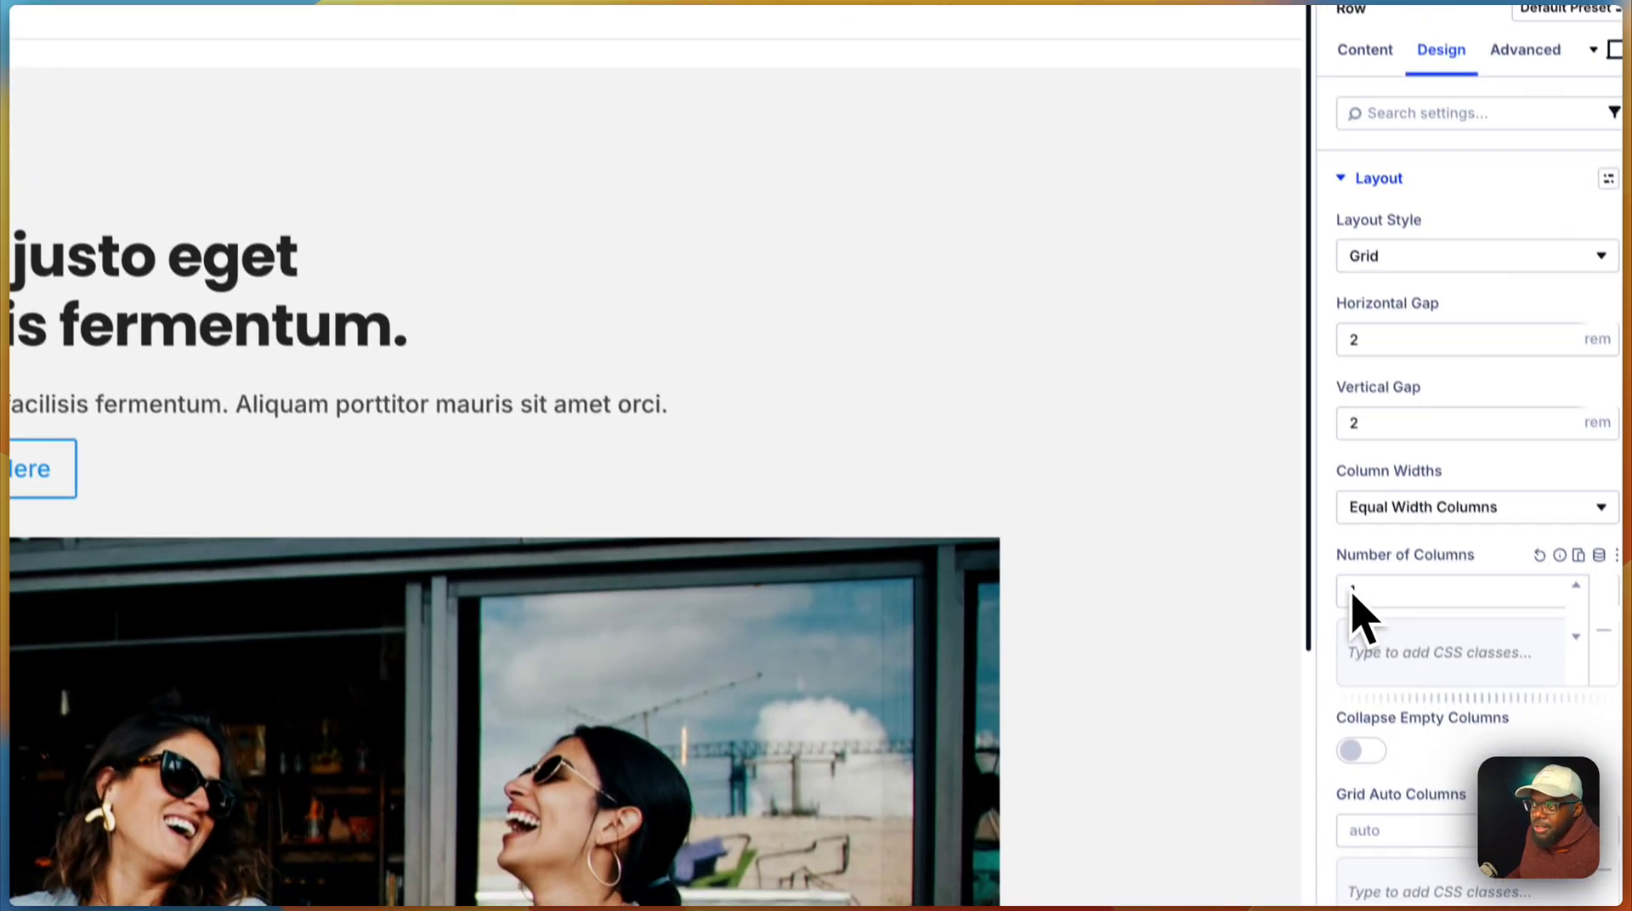
{"action": "left_click", "coordinate": [1426, 718]}
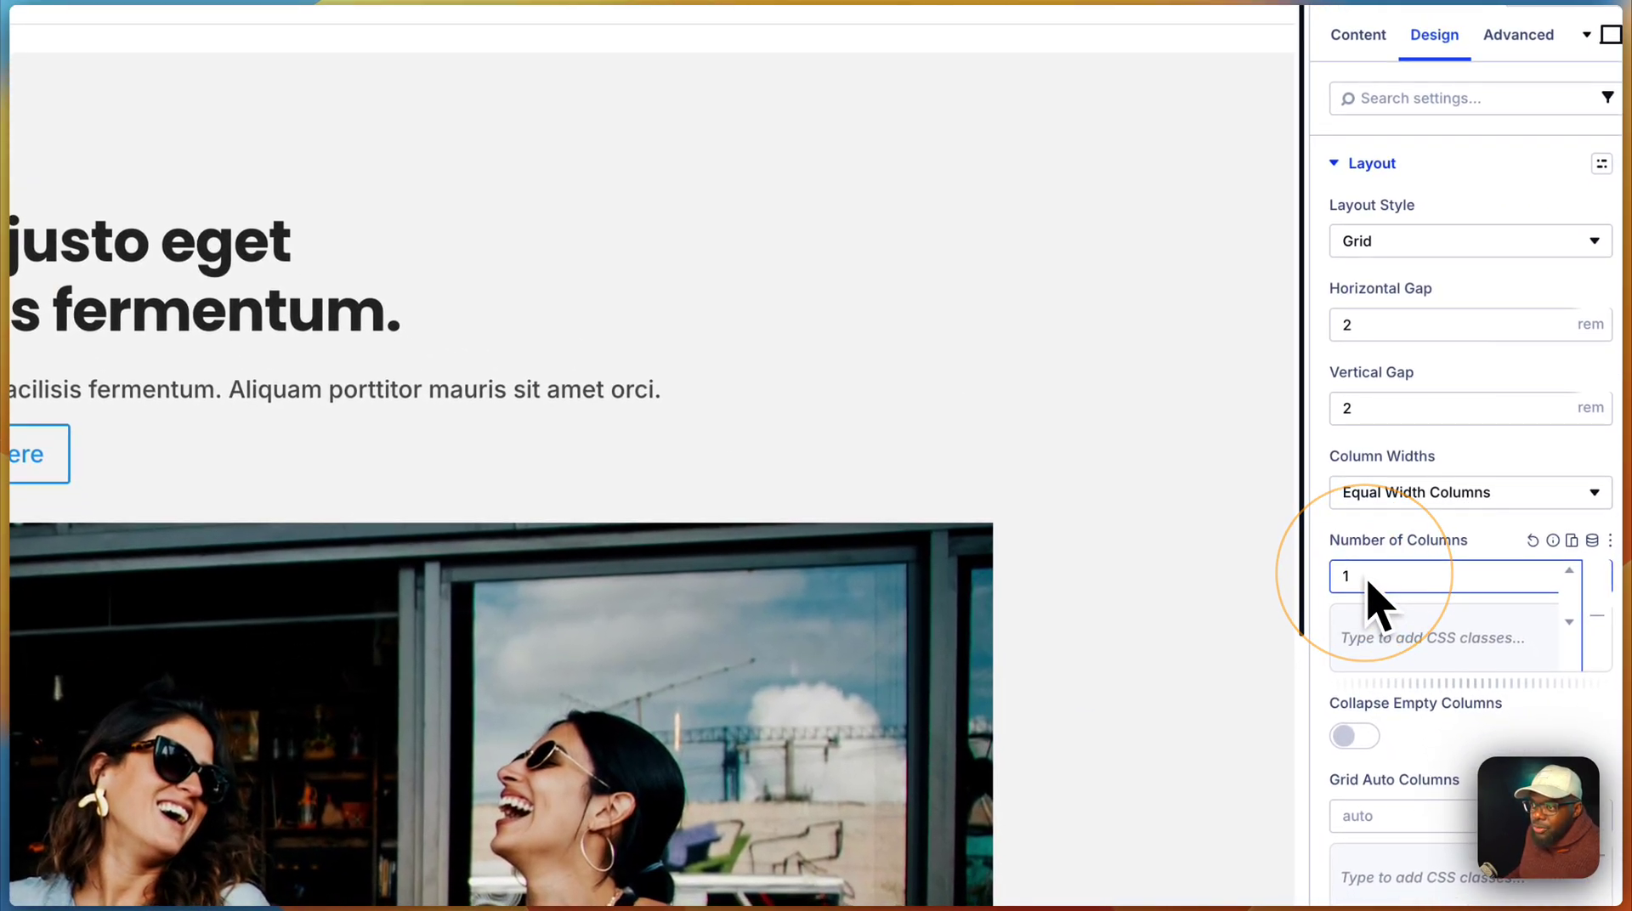
{"action": "left_click", "coordinate": [1533, 541]}
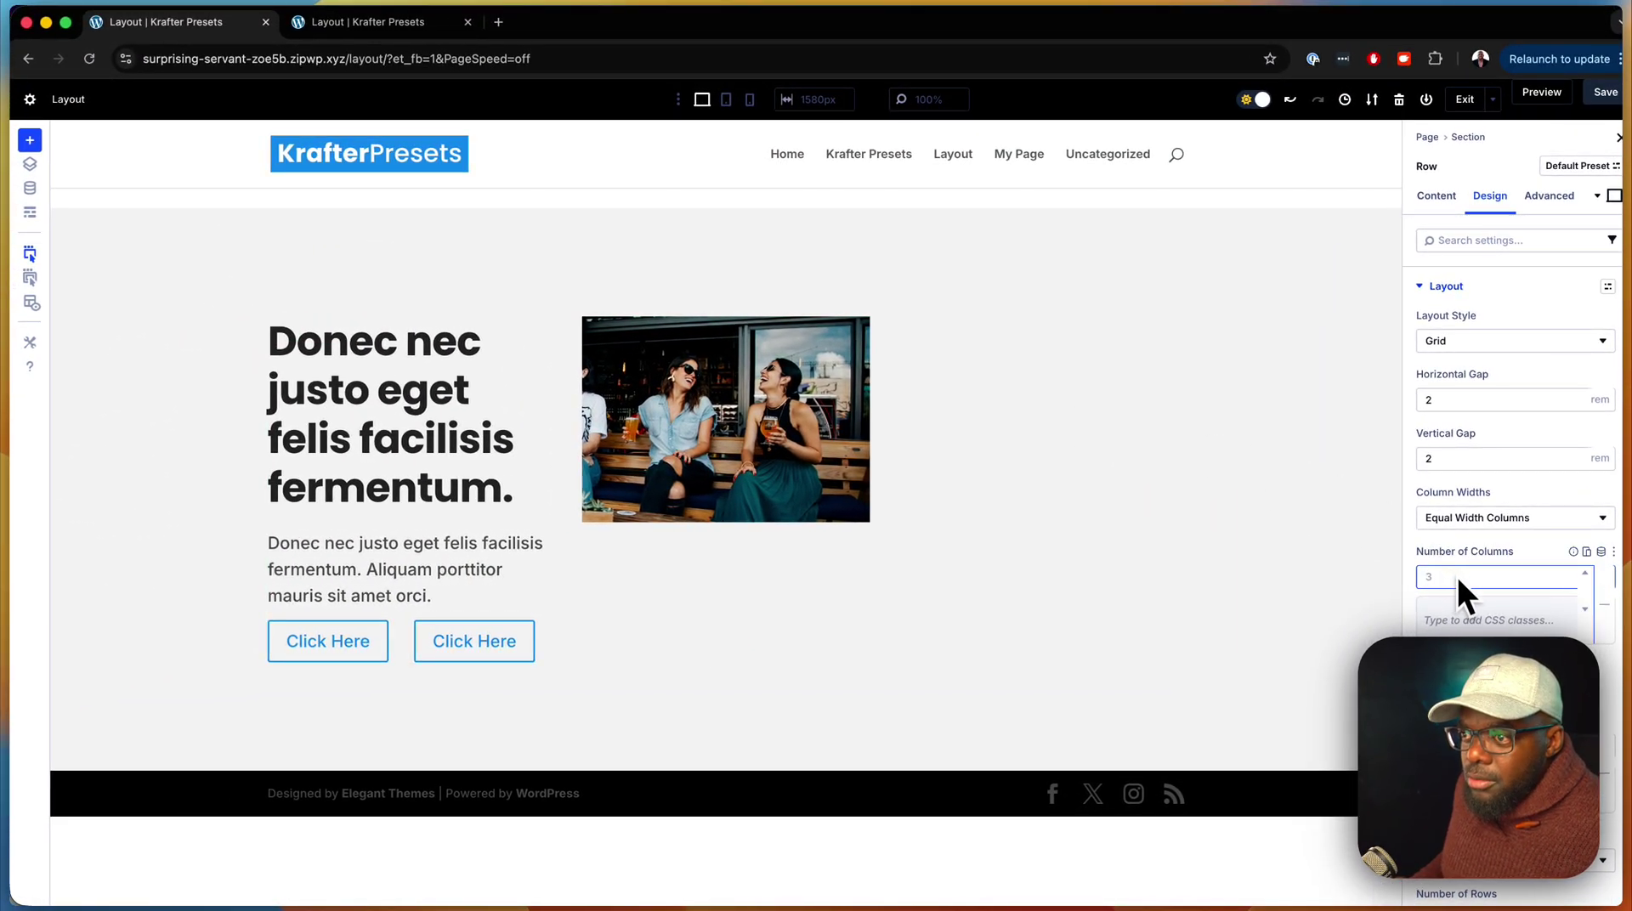
{"action": "type", "text": "2"}
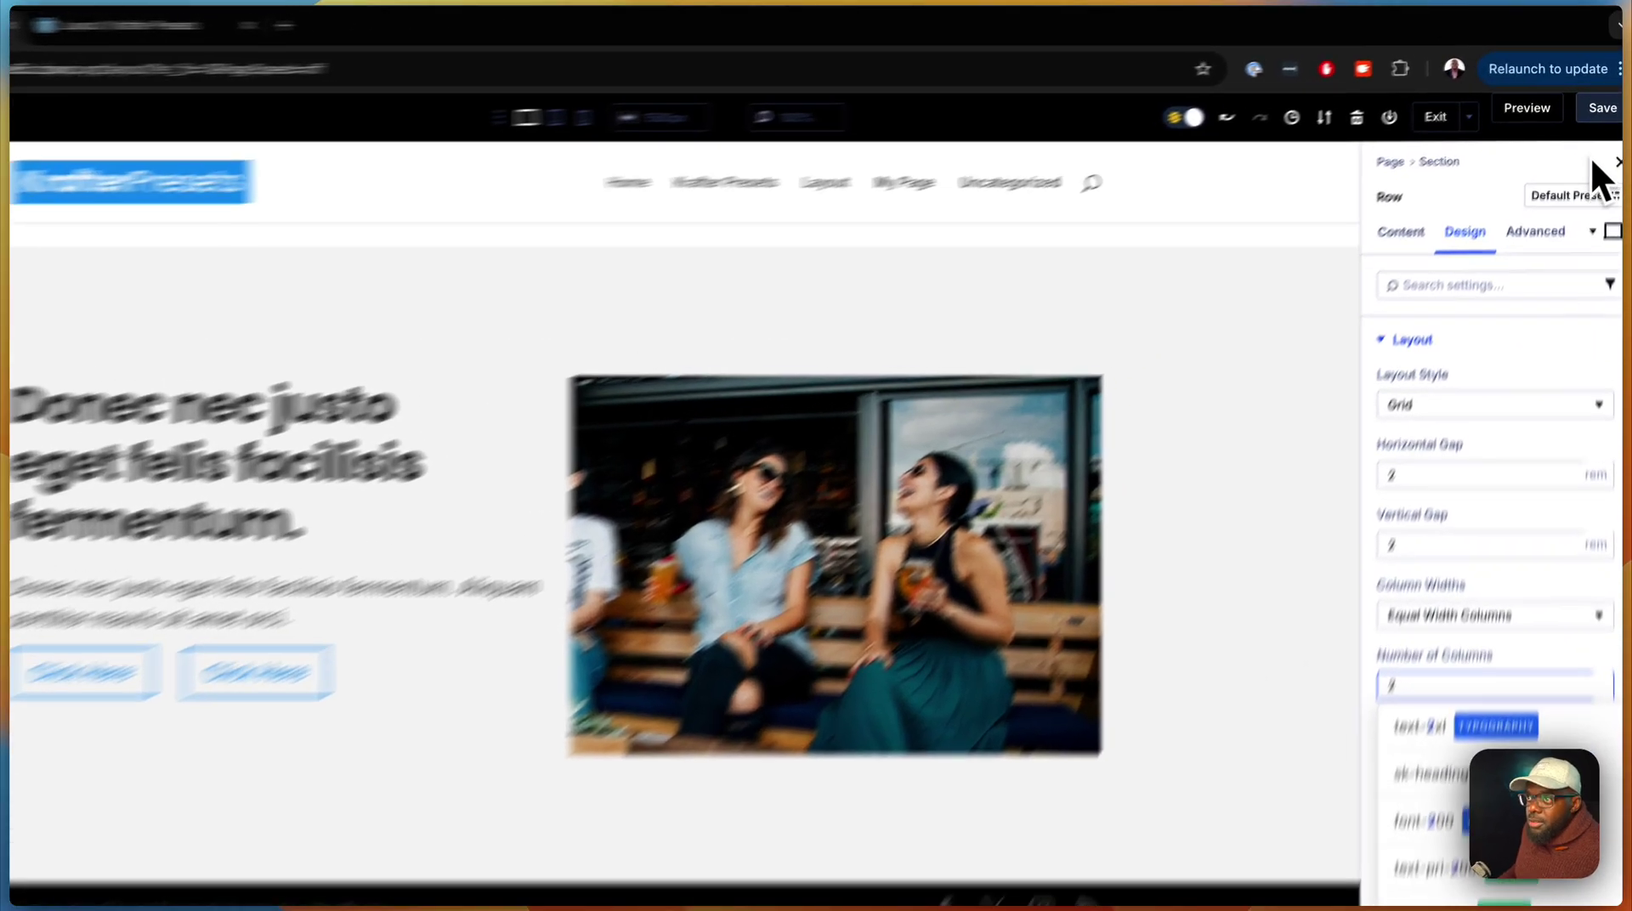
{"action": "left_click", "coordinate": [1603, 108]}
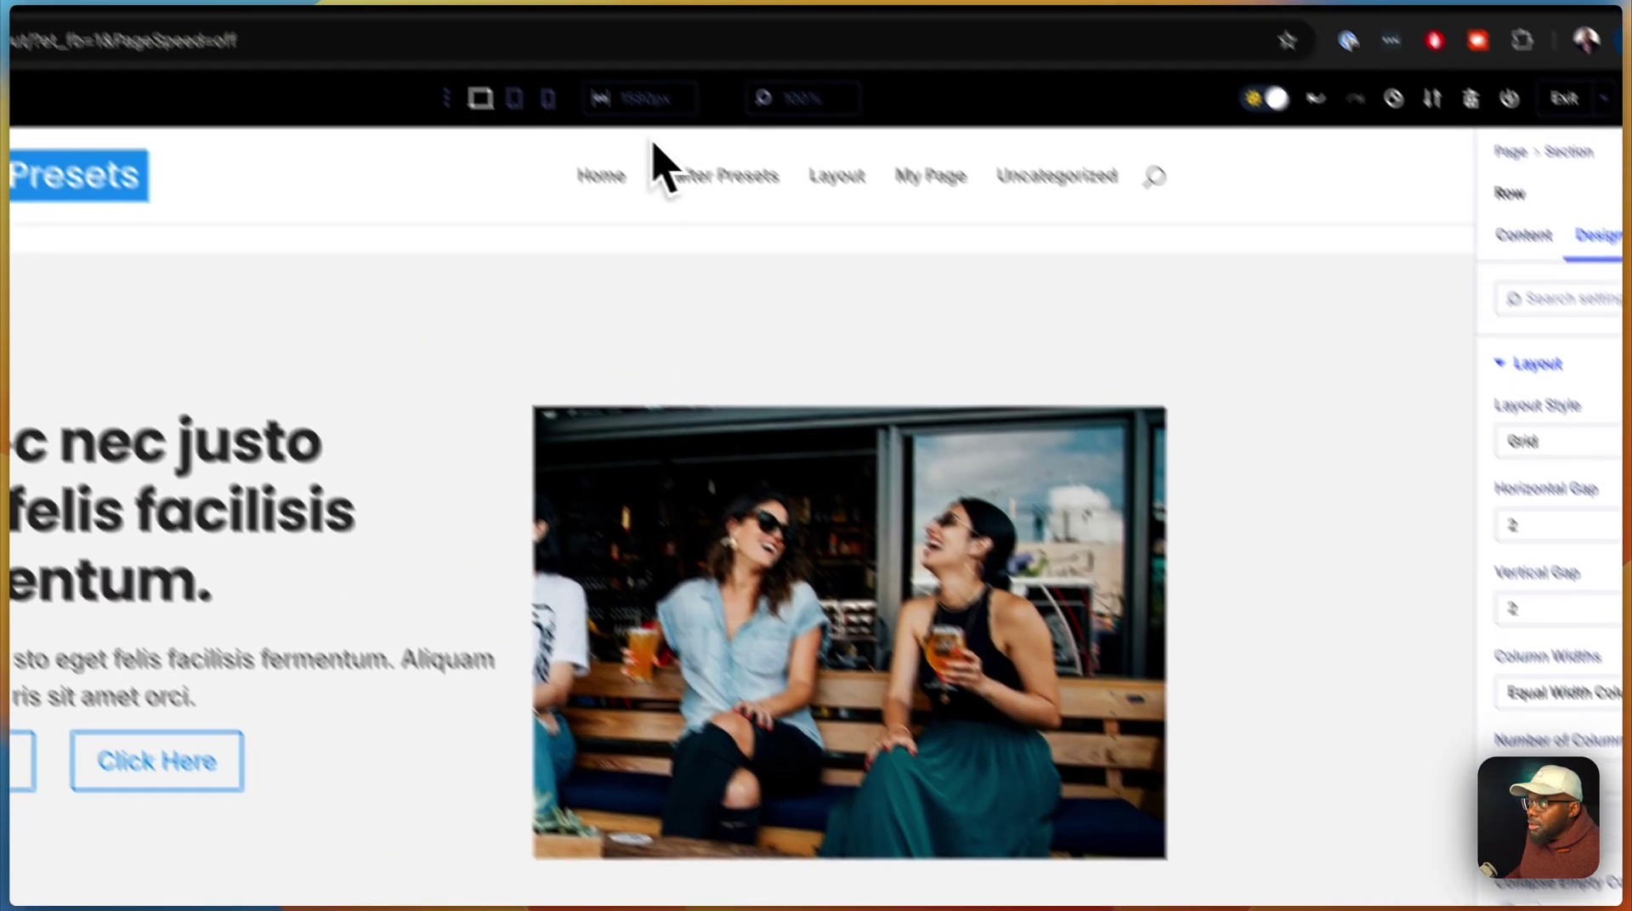
In the tablet view, set the row's Number of Columns to 1.
{"action": "left_click", "coordinate": [351, 98]}
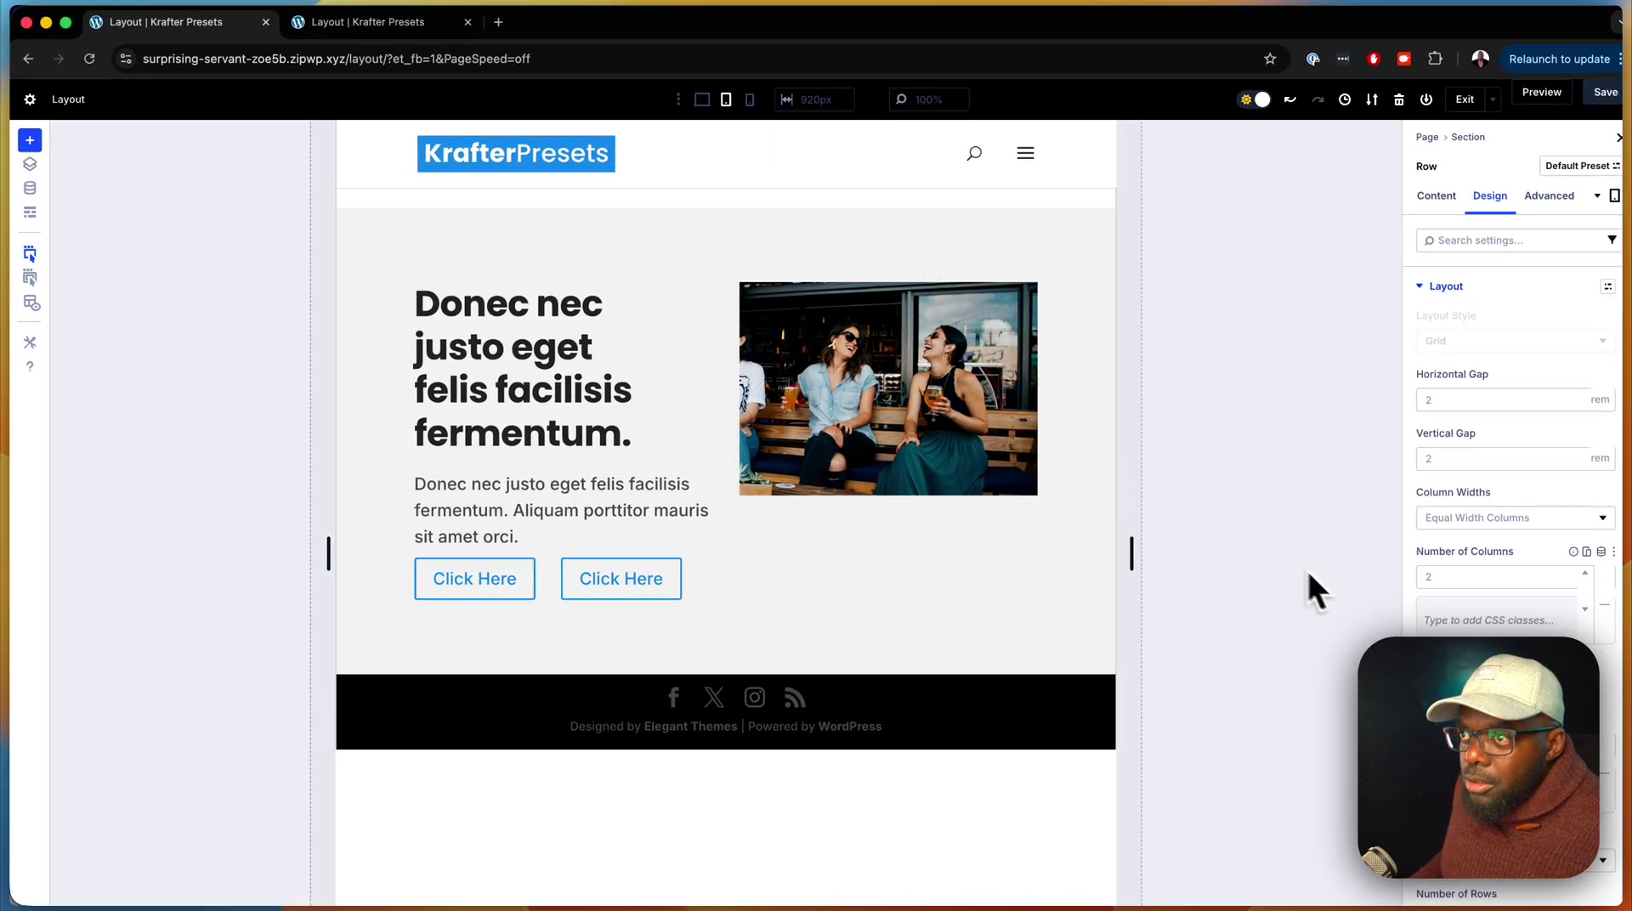
{"action": "left_click", "coordinate": [1455, 578]}
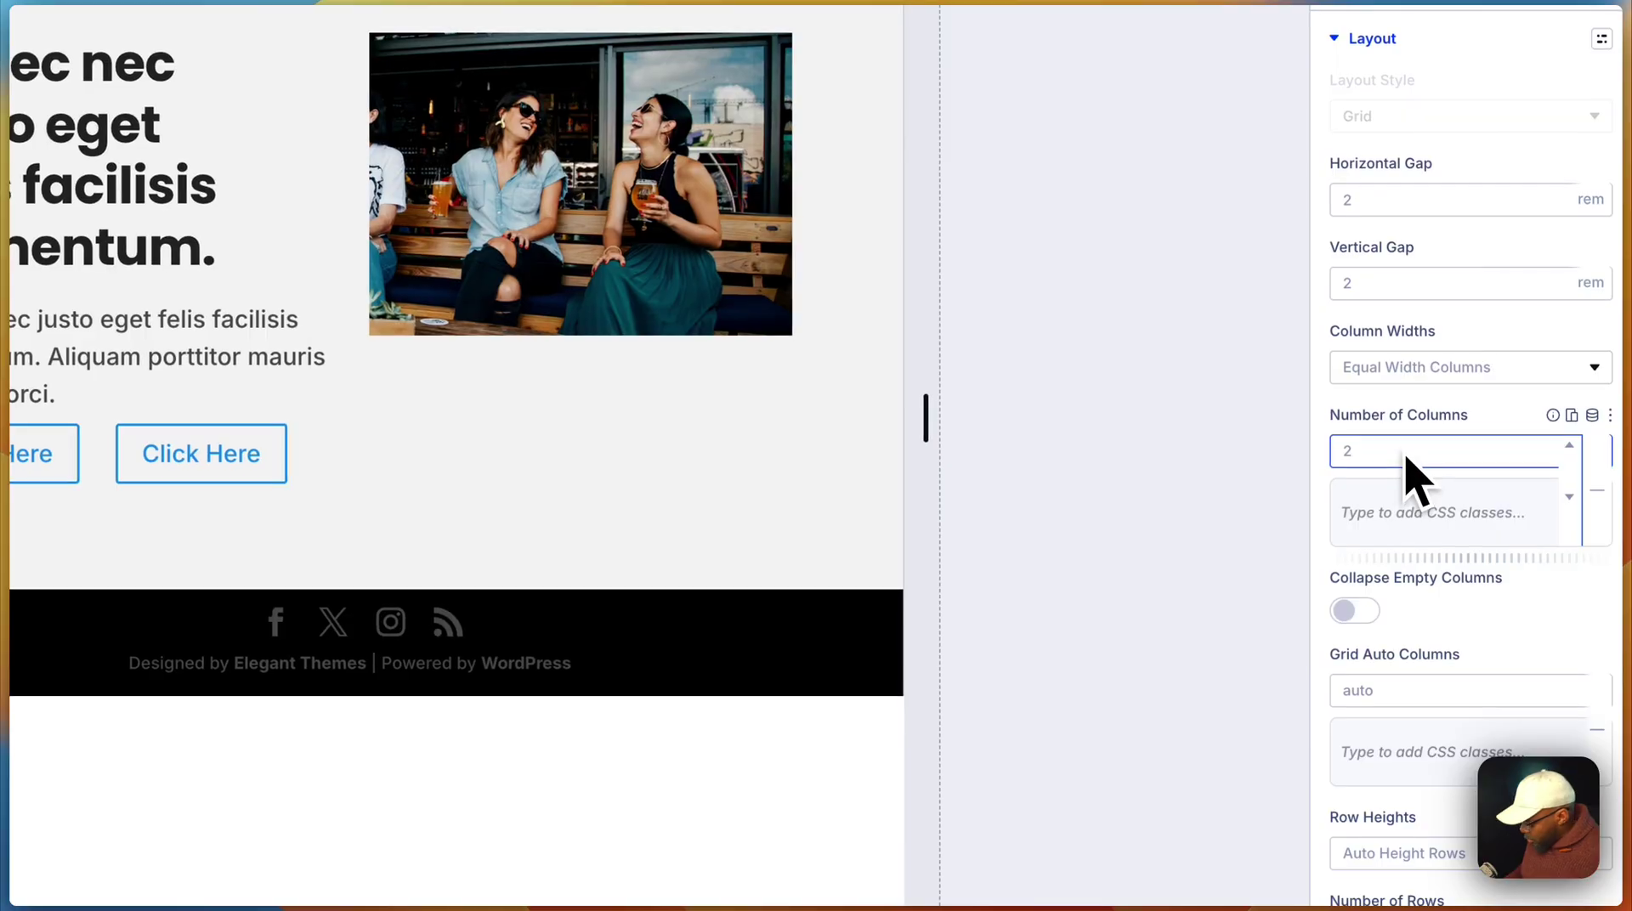
{"action": "type", "text": "1"}
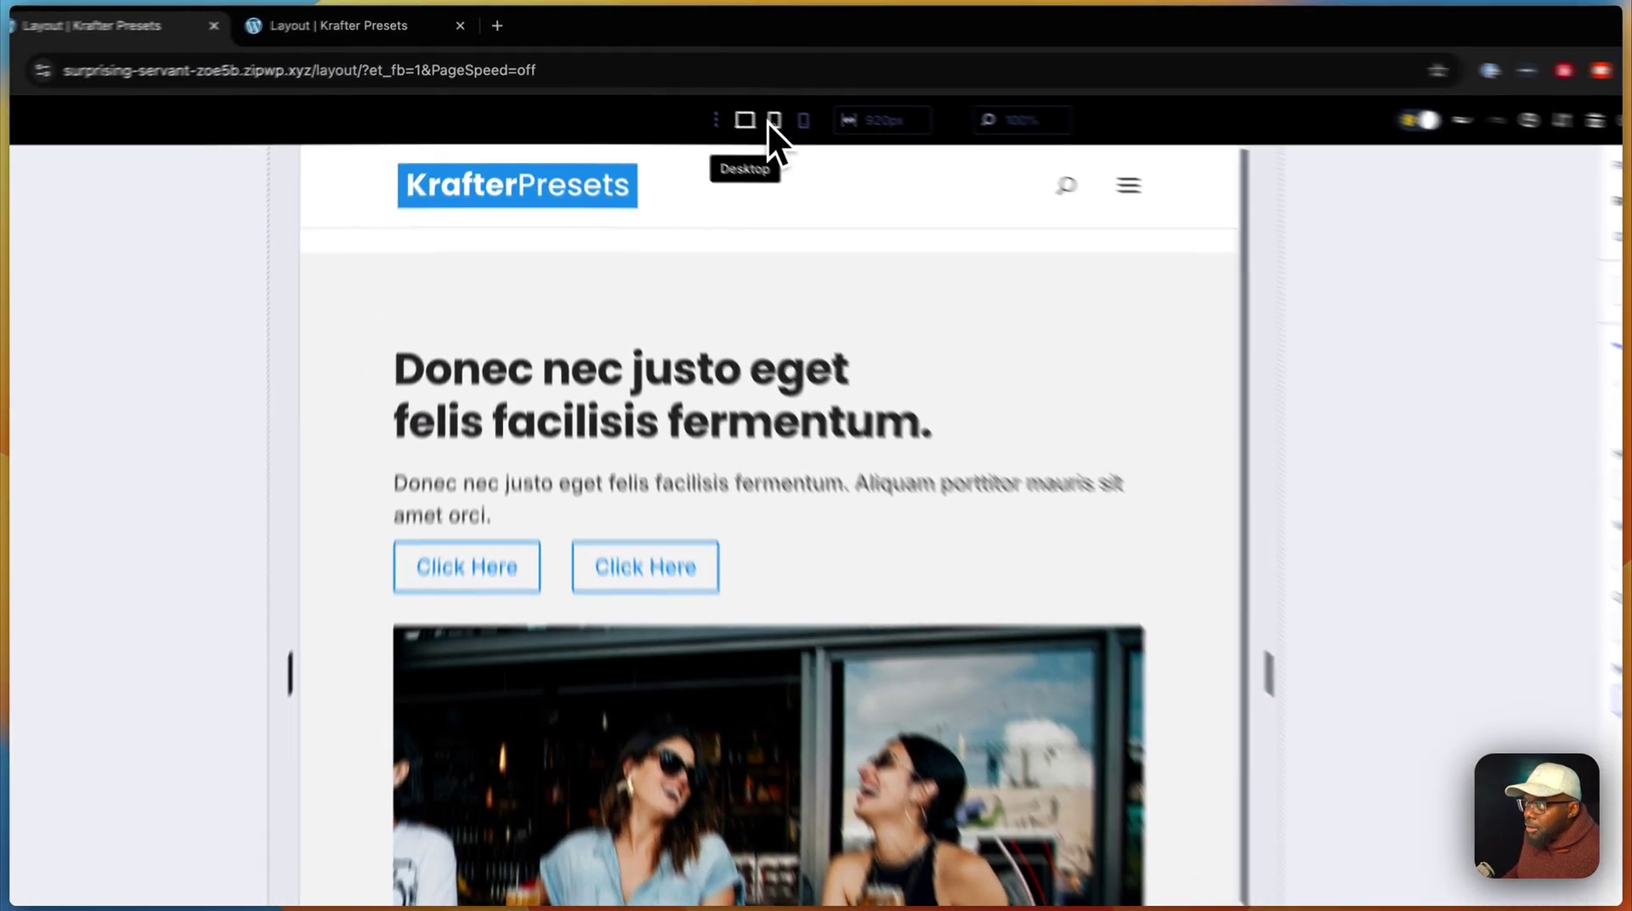
Compare the hero section's column layout in the desktop, tablet and phone views.
{"action": "left_click", "coordinate": [702, 100]}
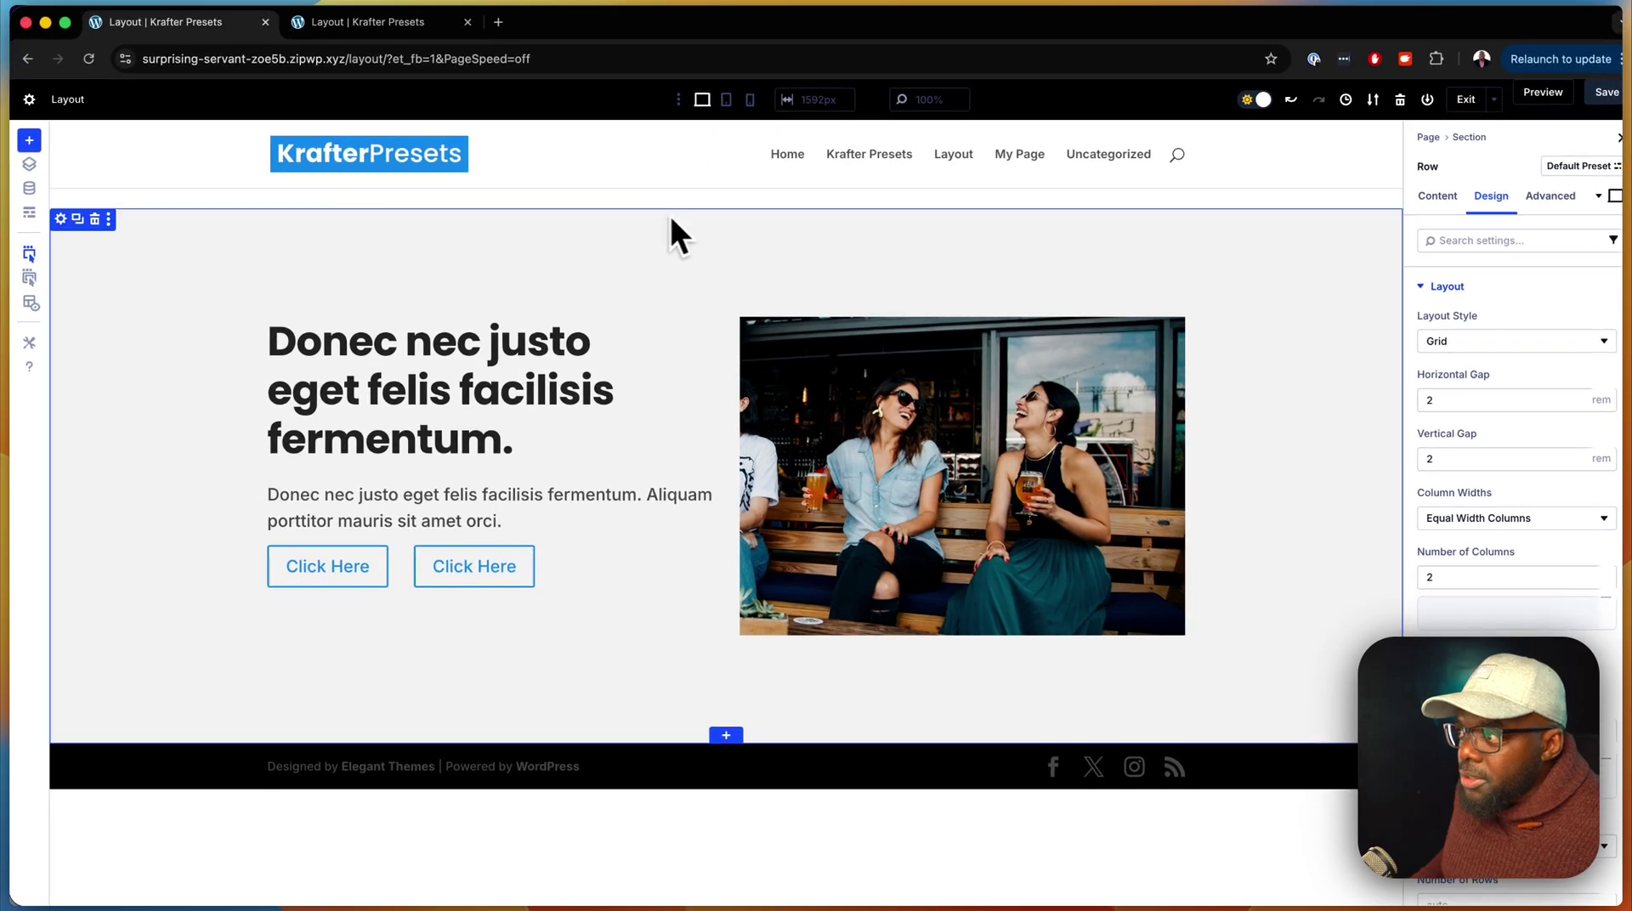
{"action": "left_click", "coordinate": [726, 99]}
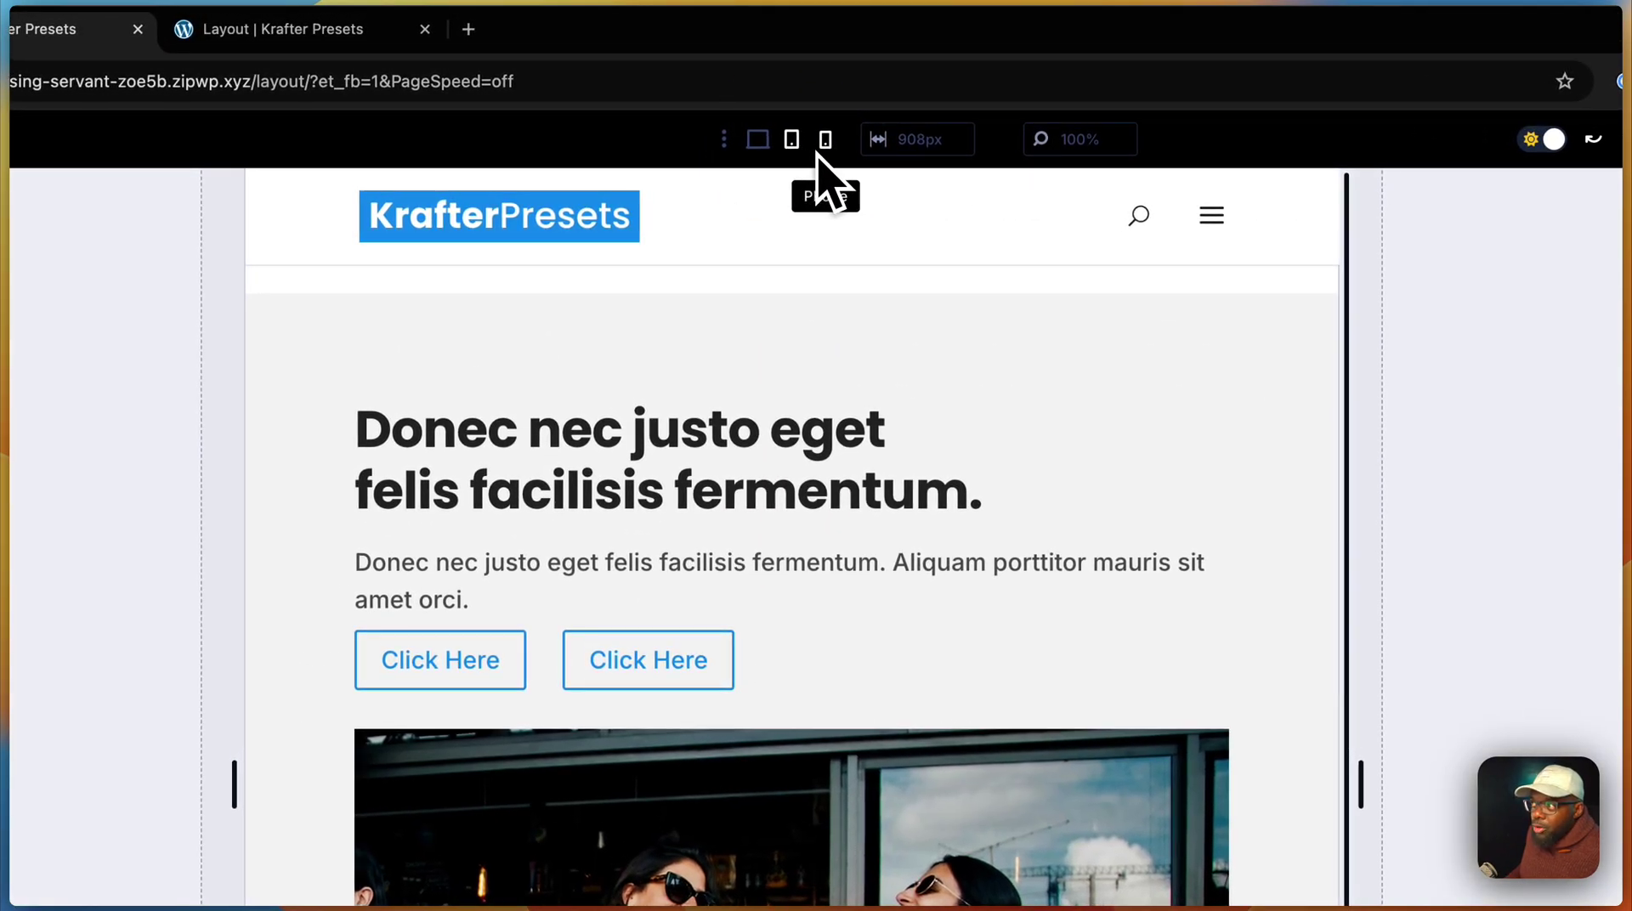
{"action": "left_click", "coordinate": [826, 144]}
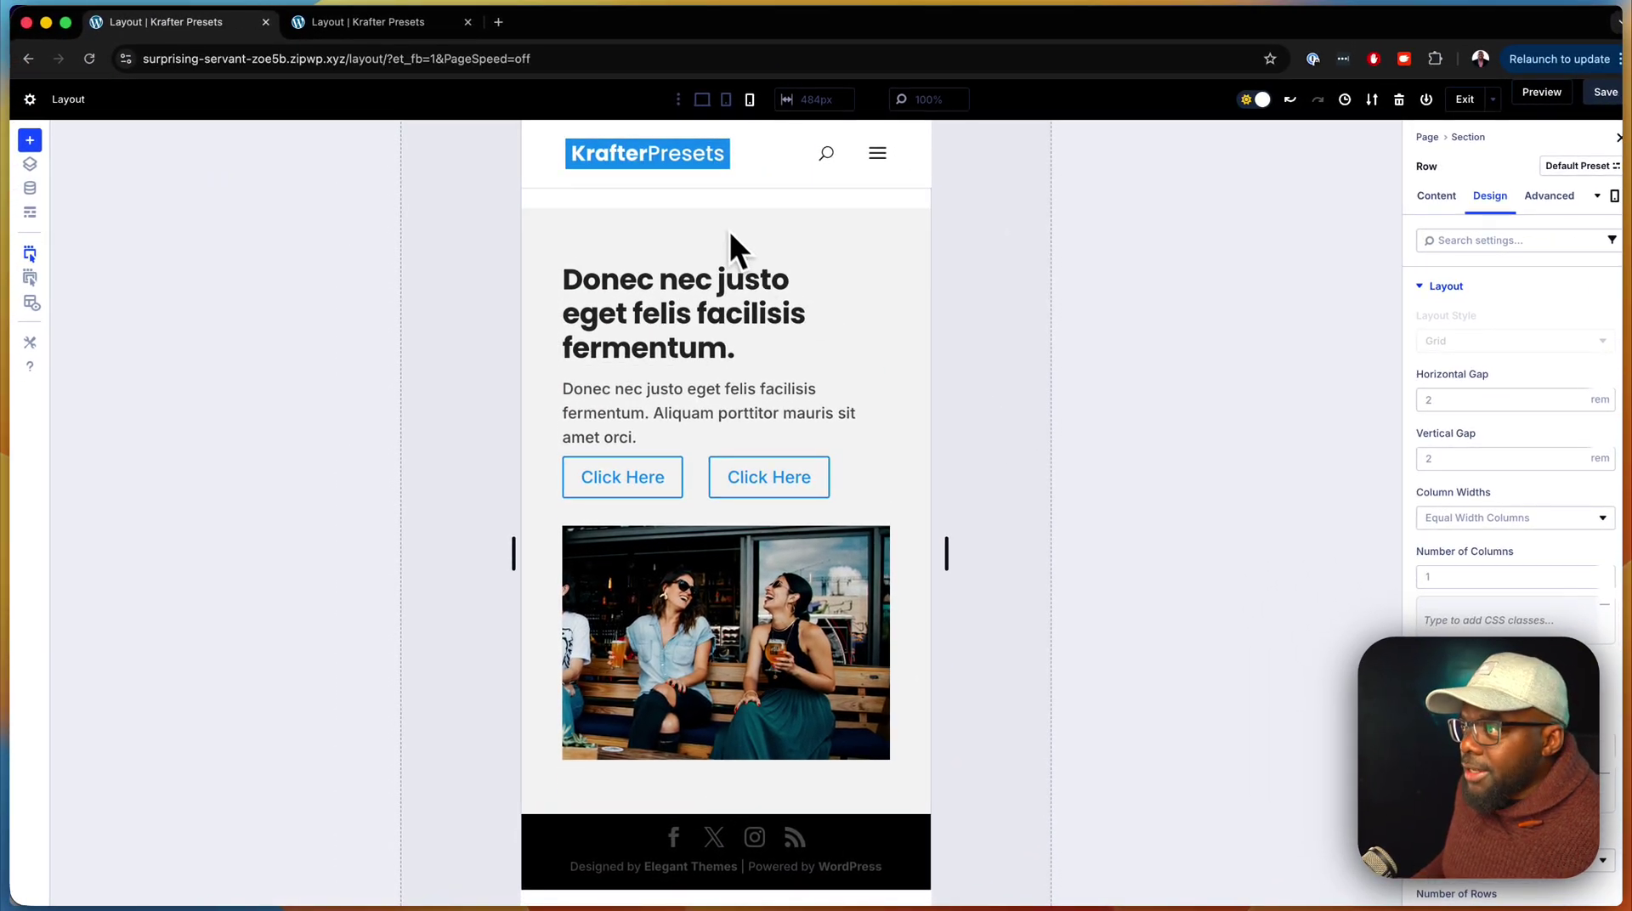
Return to the desktop view, save the layout, and open the page preview in a new tab.
{"action": "left_click", "coordinate": [702, 99]}
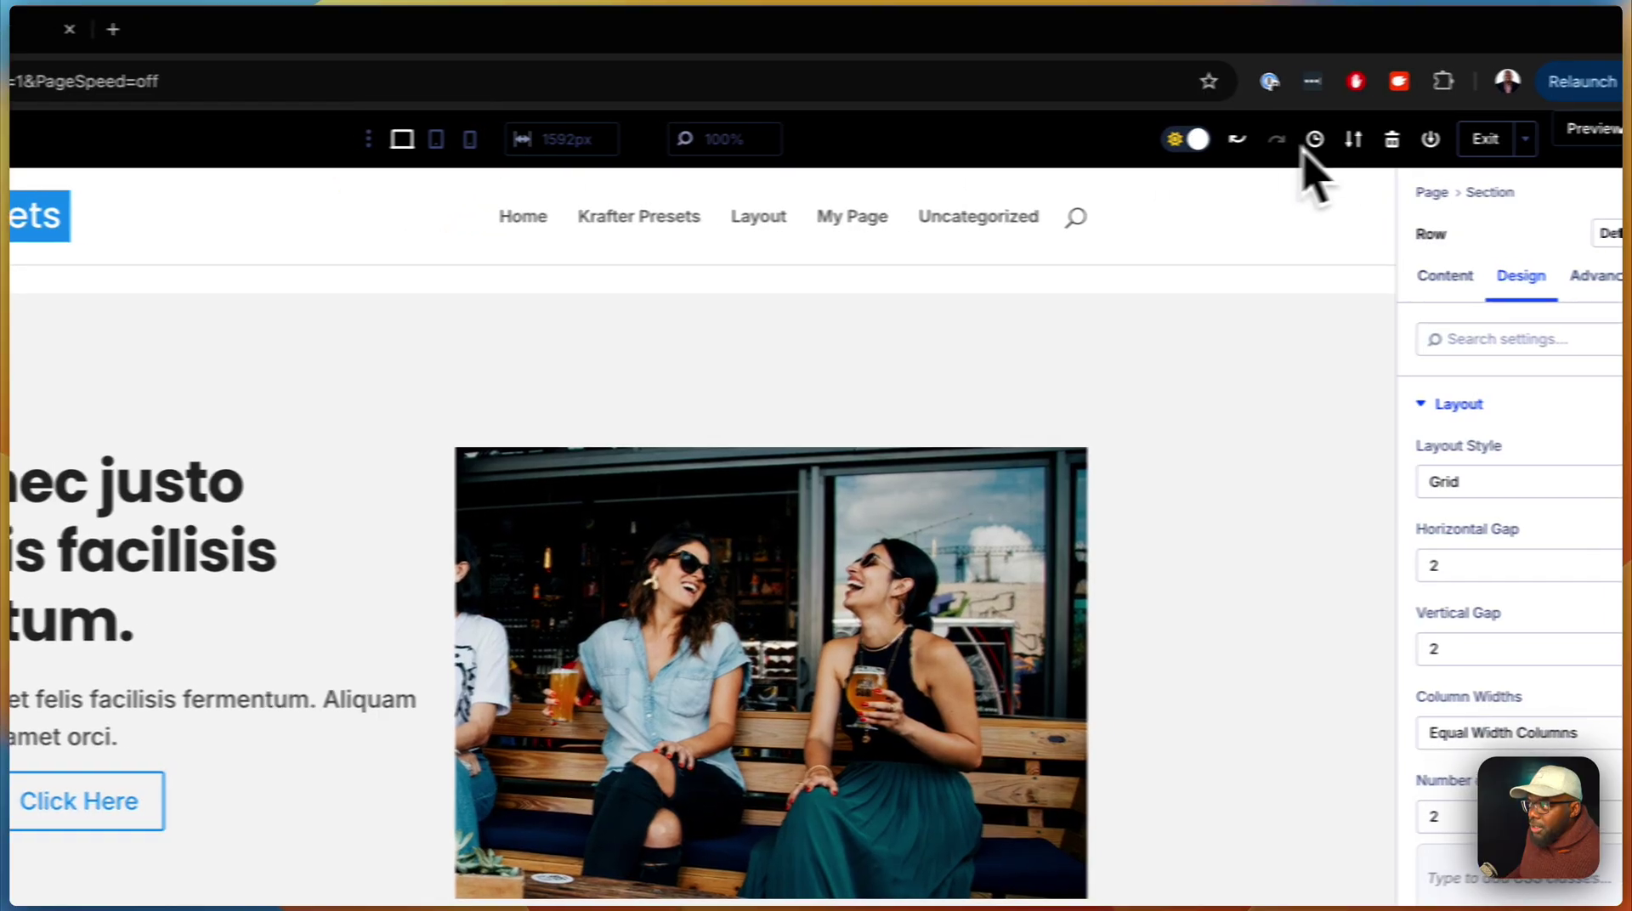
{"action": "left_click", "coordinate": [1611, 135]}
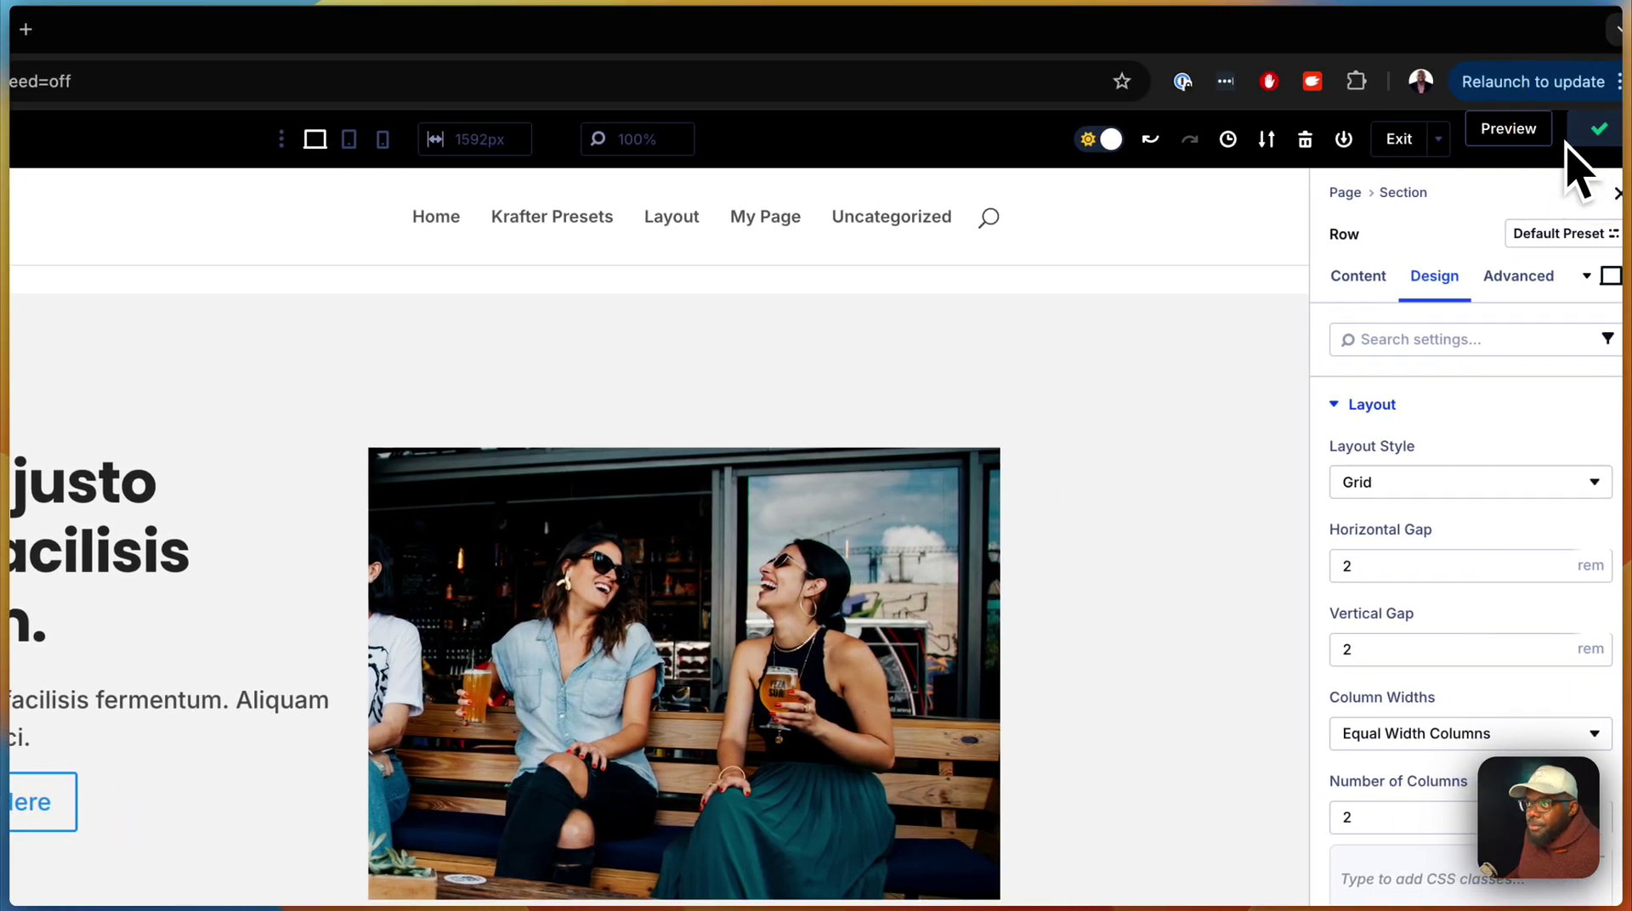
{"action": "left_click", "coordinate": [1520, 141]}
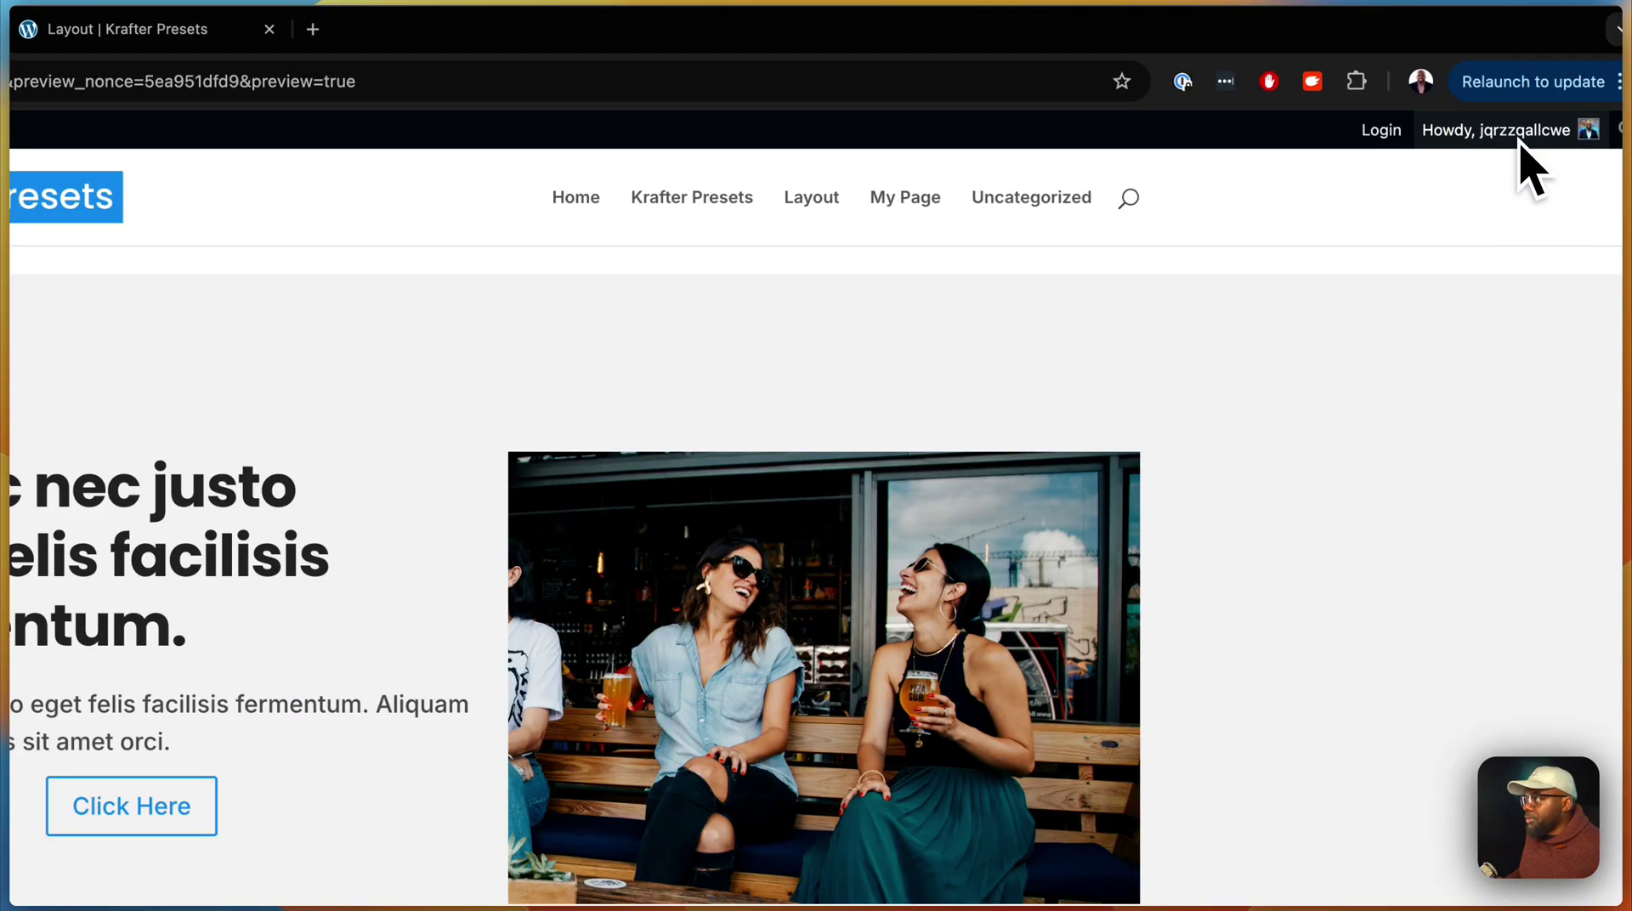
Inspect the previewed page with the developer tools and resize its responsive viewport down to phone width and back to desktop width.
{"action": "right_click", "coordinate": [1285, 388]}
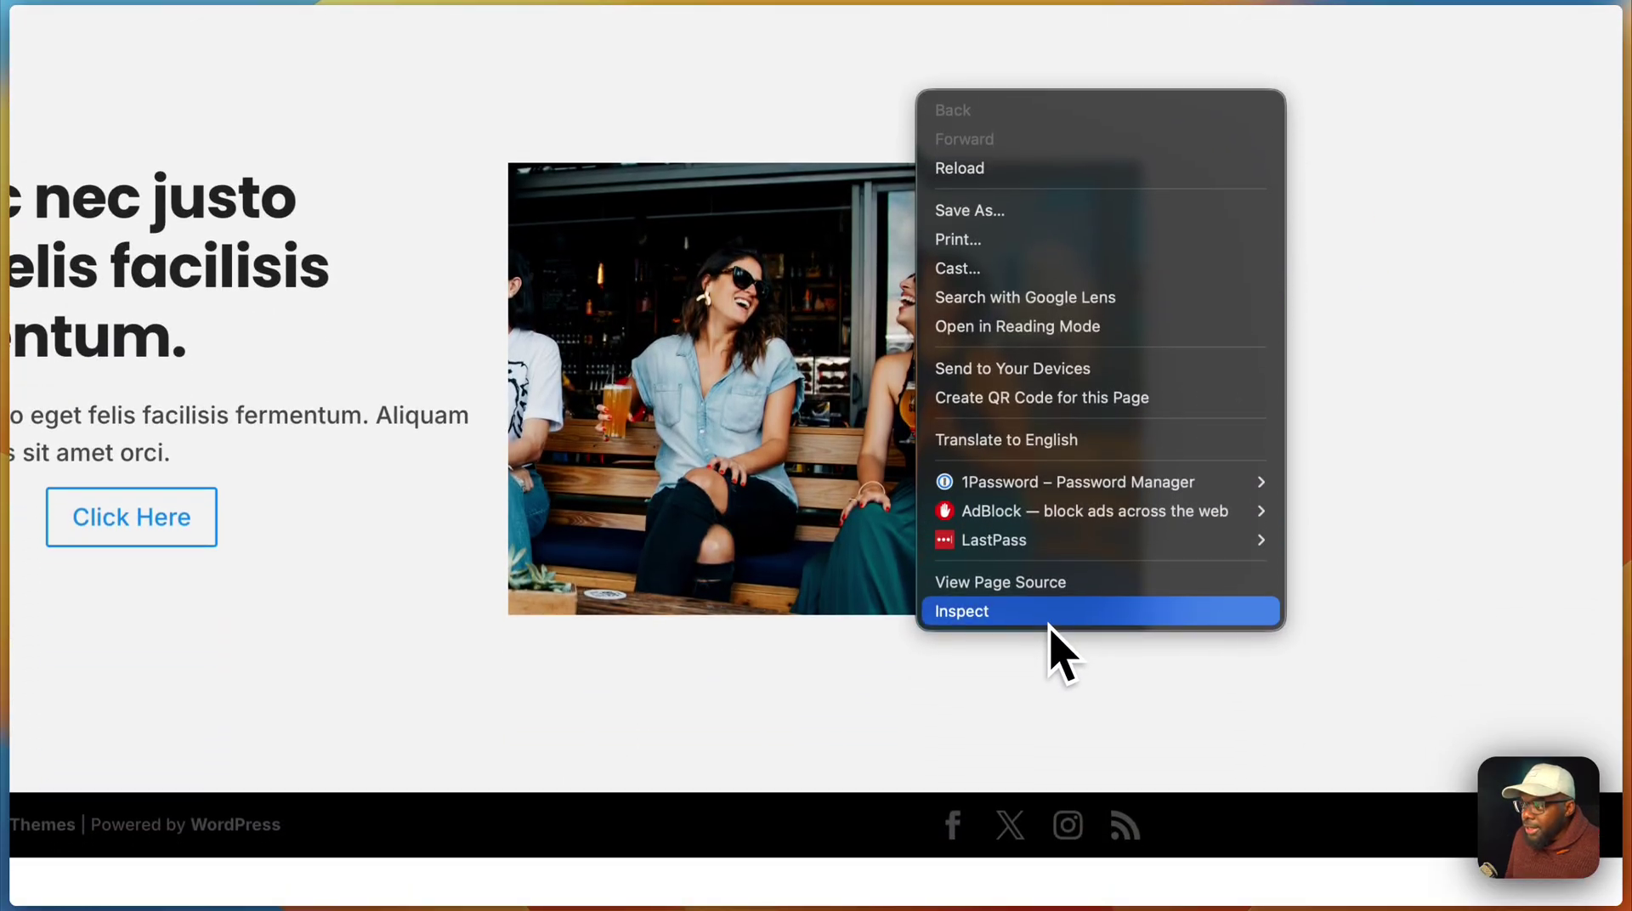
{"action": "left_click", "coordinate": [1046, 873]}
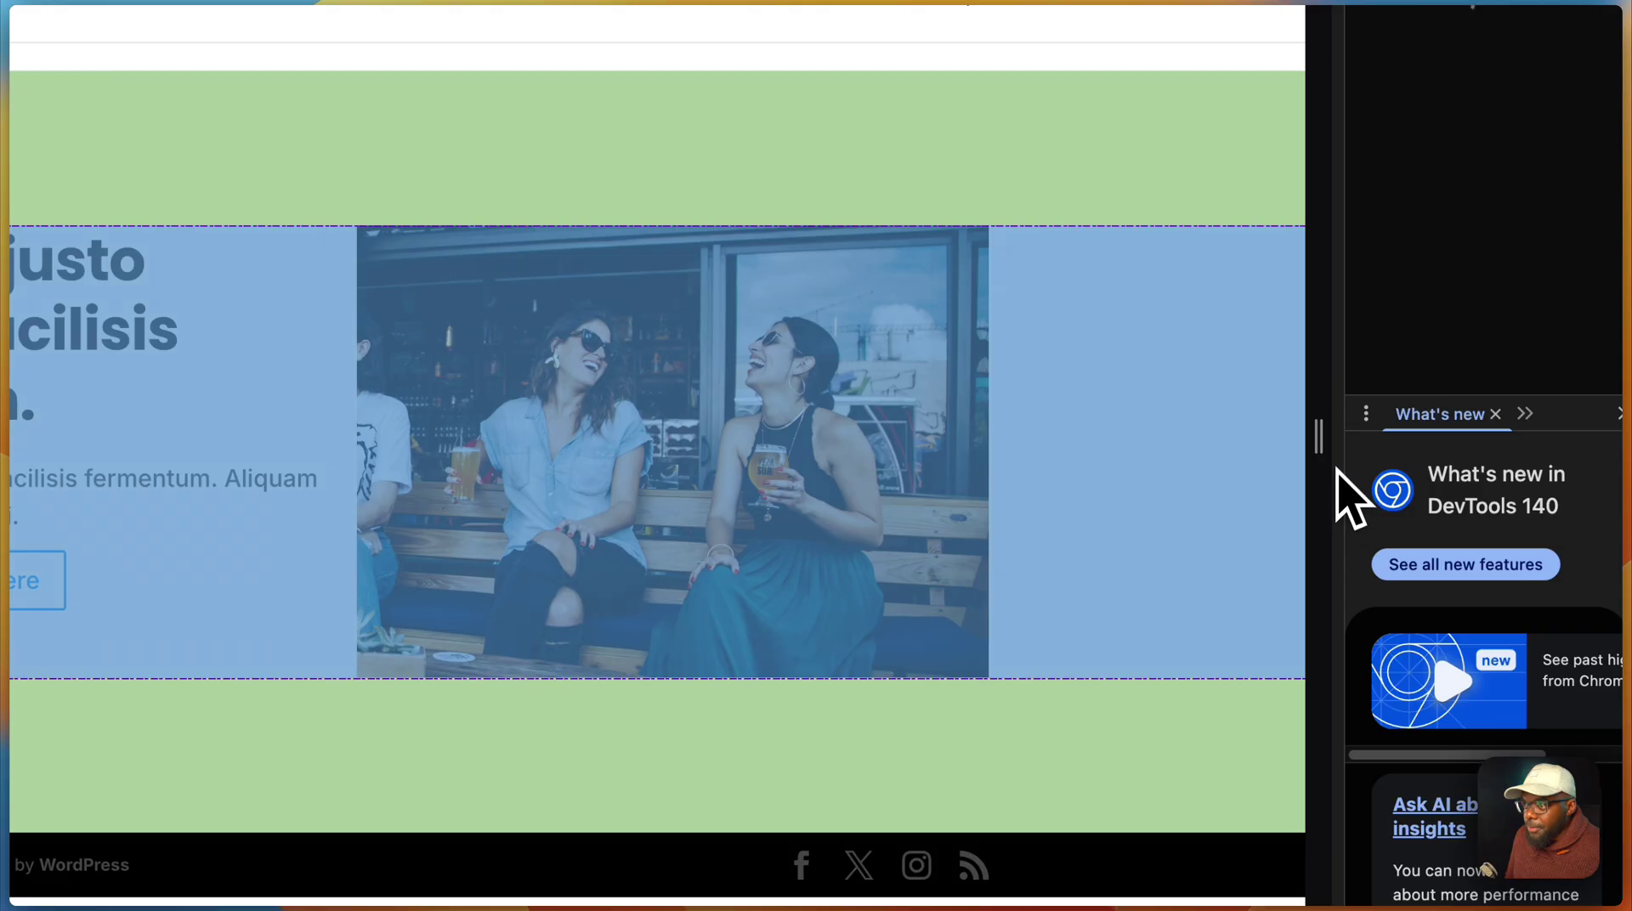
{"action": "left_click_drag", "start_coordinate": [1319, 443], "coordinate": [1073, 449]}
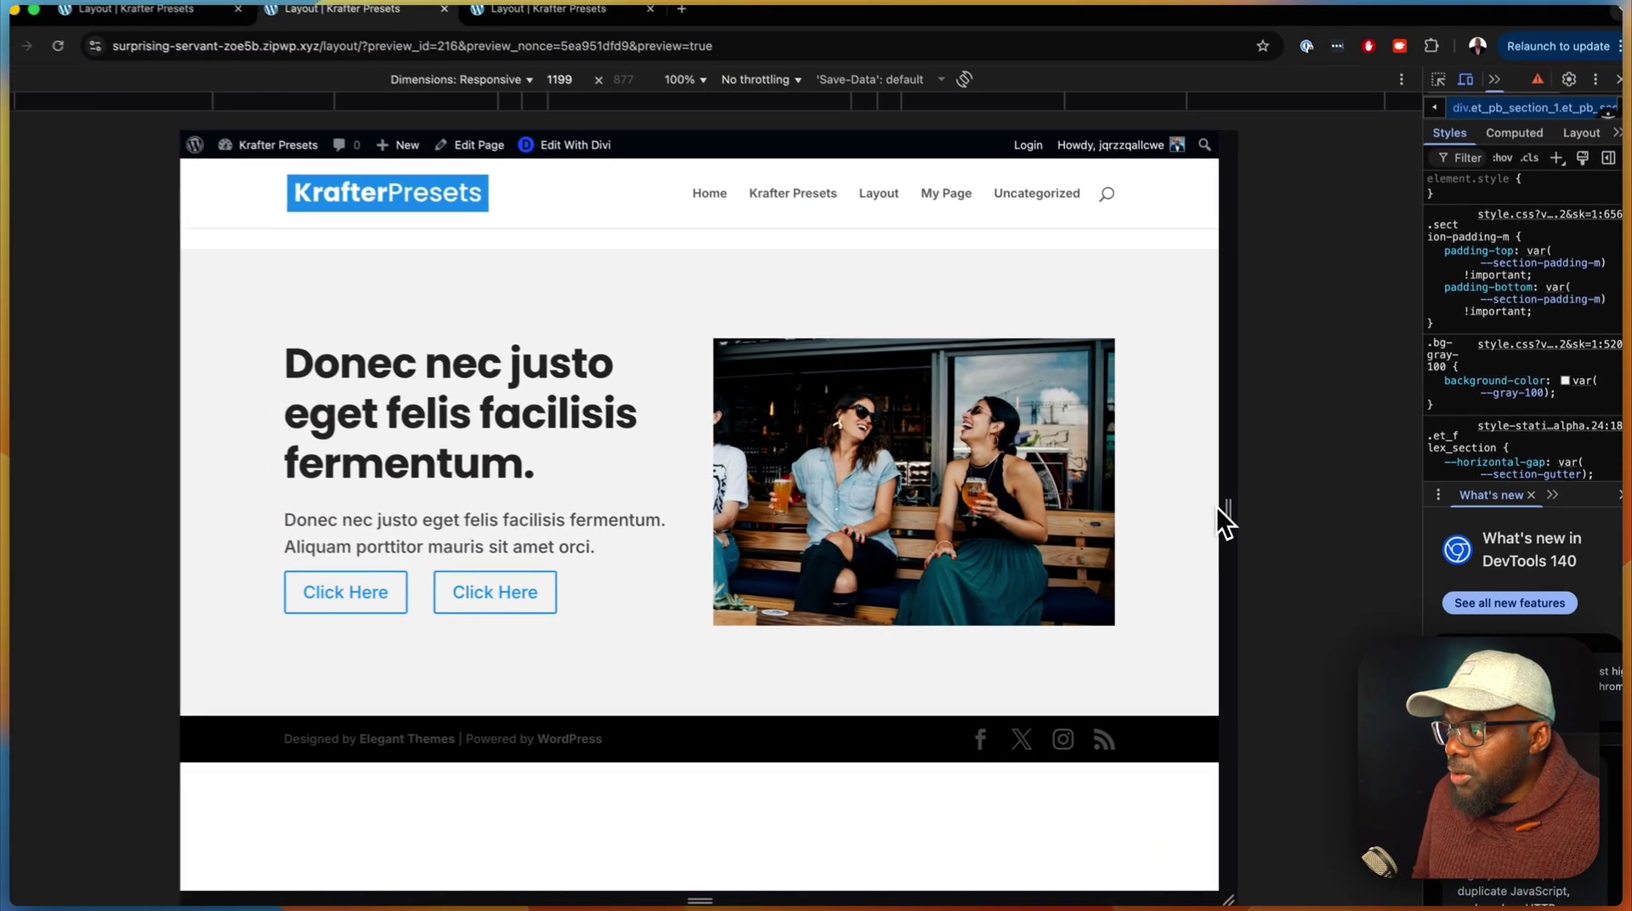
{"action": "left_click_drag", "start_coordinate": [1216, 508], "coordinate": [905, 514]}
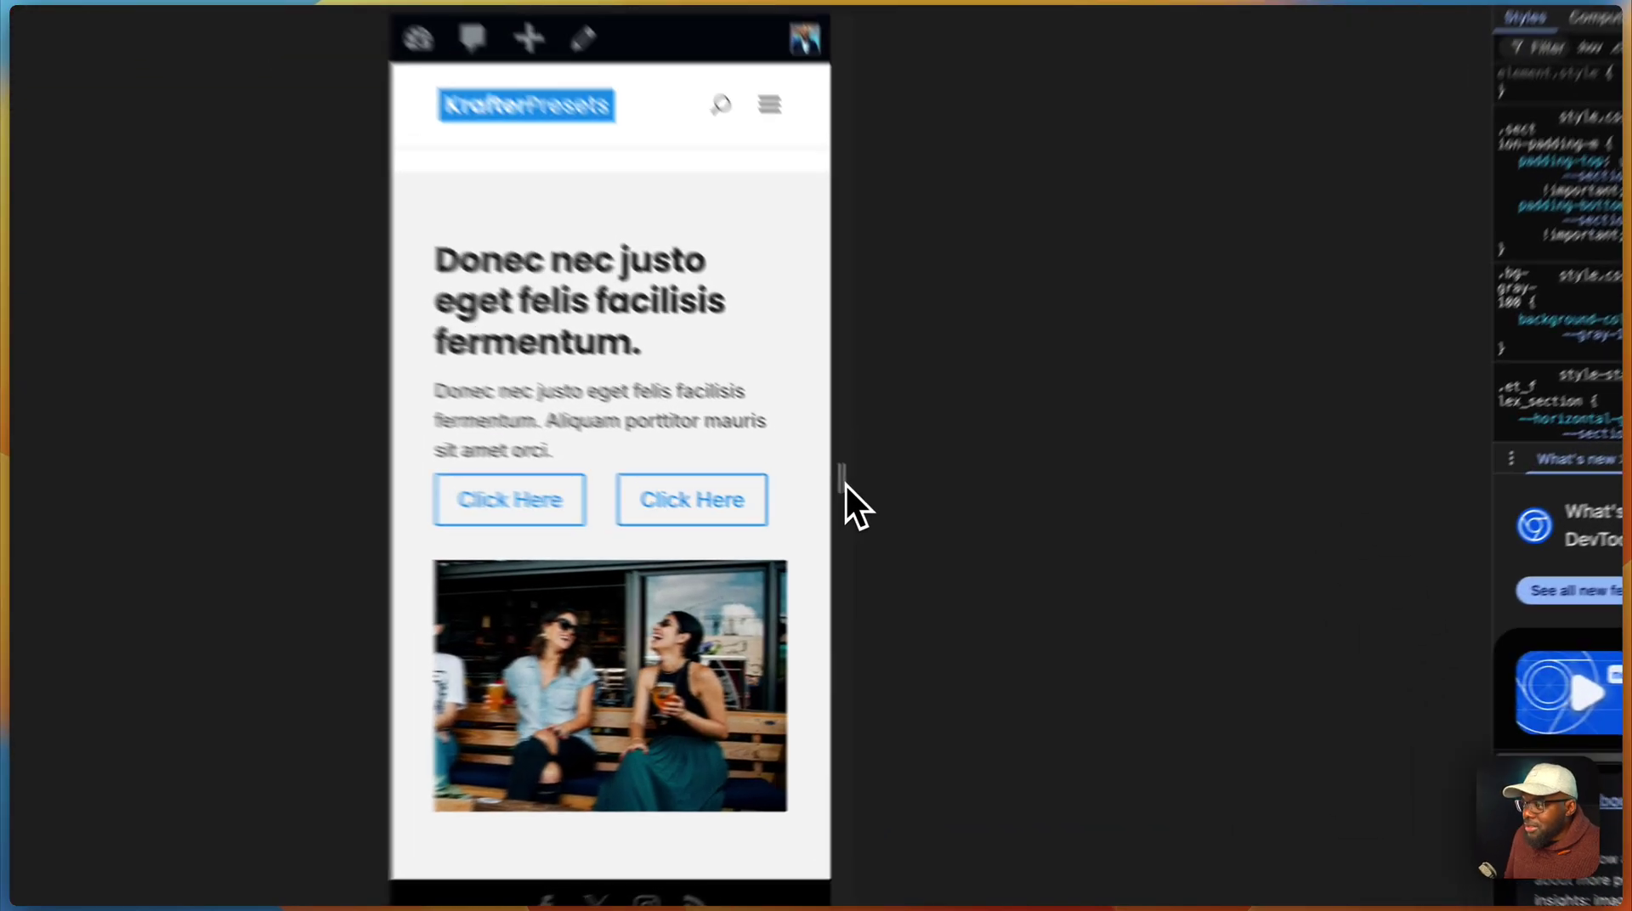
{"action": "left_click_drag", "start_coordinate": [905, 519], "coordinate": [922, 521]}
{"action": "left_click_drag", "start_coordinate": [839, 460], "coordinate": [1433, 536]}
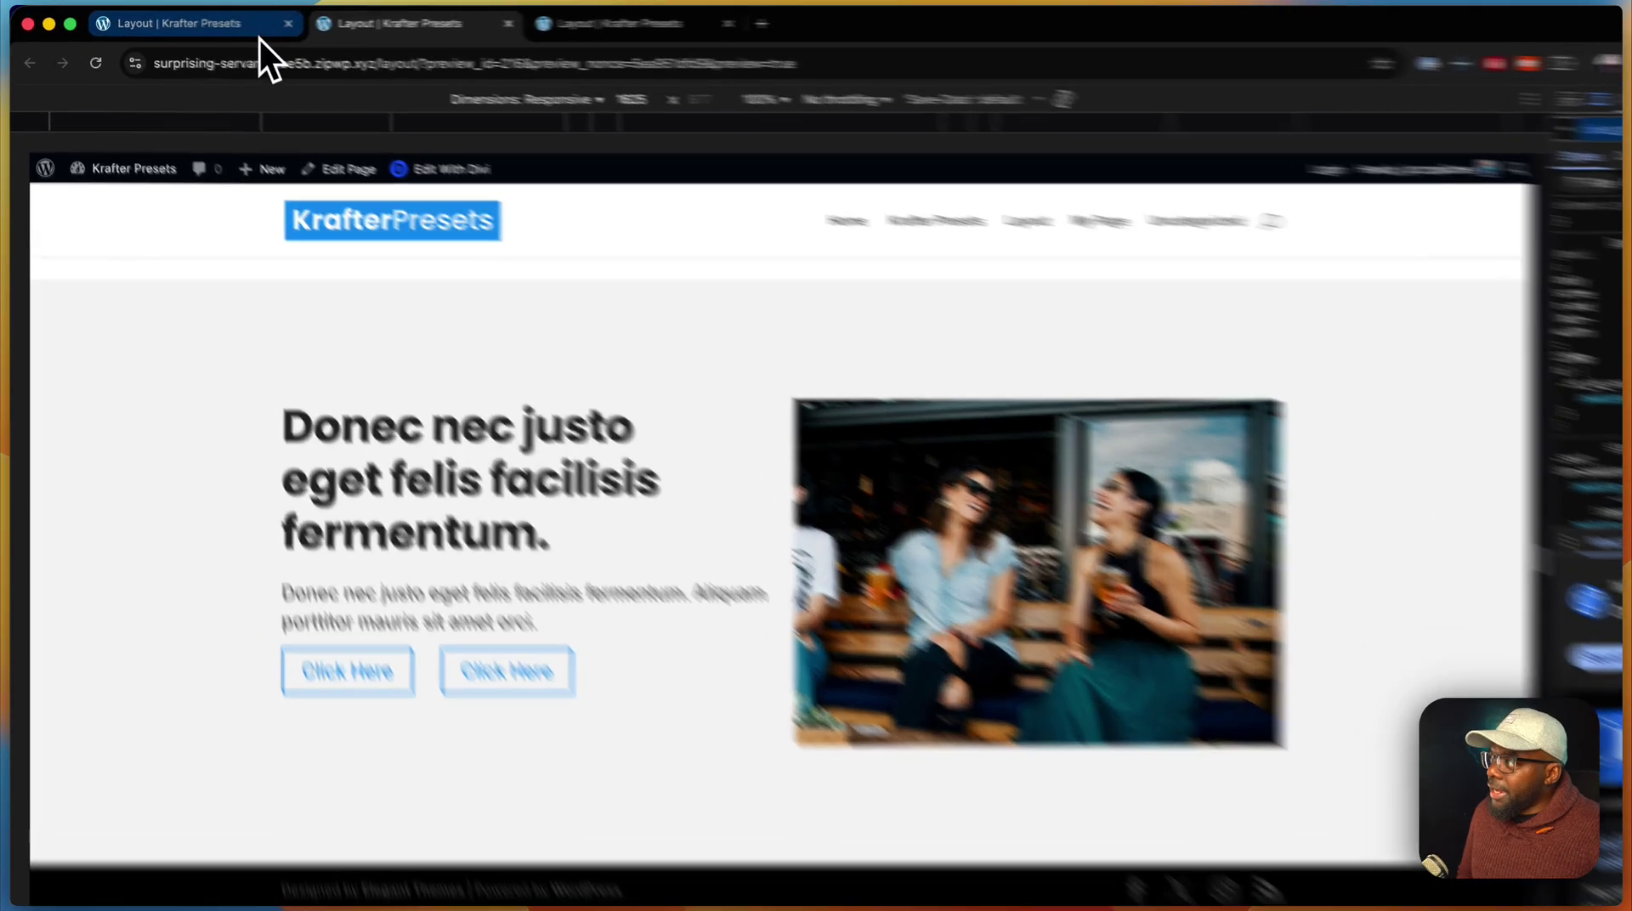
Return to the layout's editor tab and switch it to the wireframe view.
{"action": "left_click", "coordinate": [213, 22]}
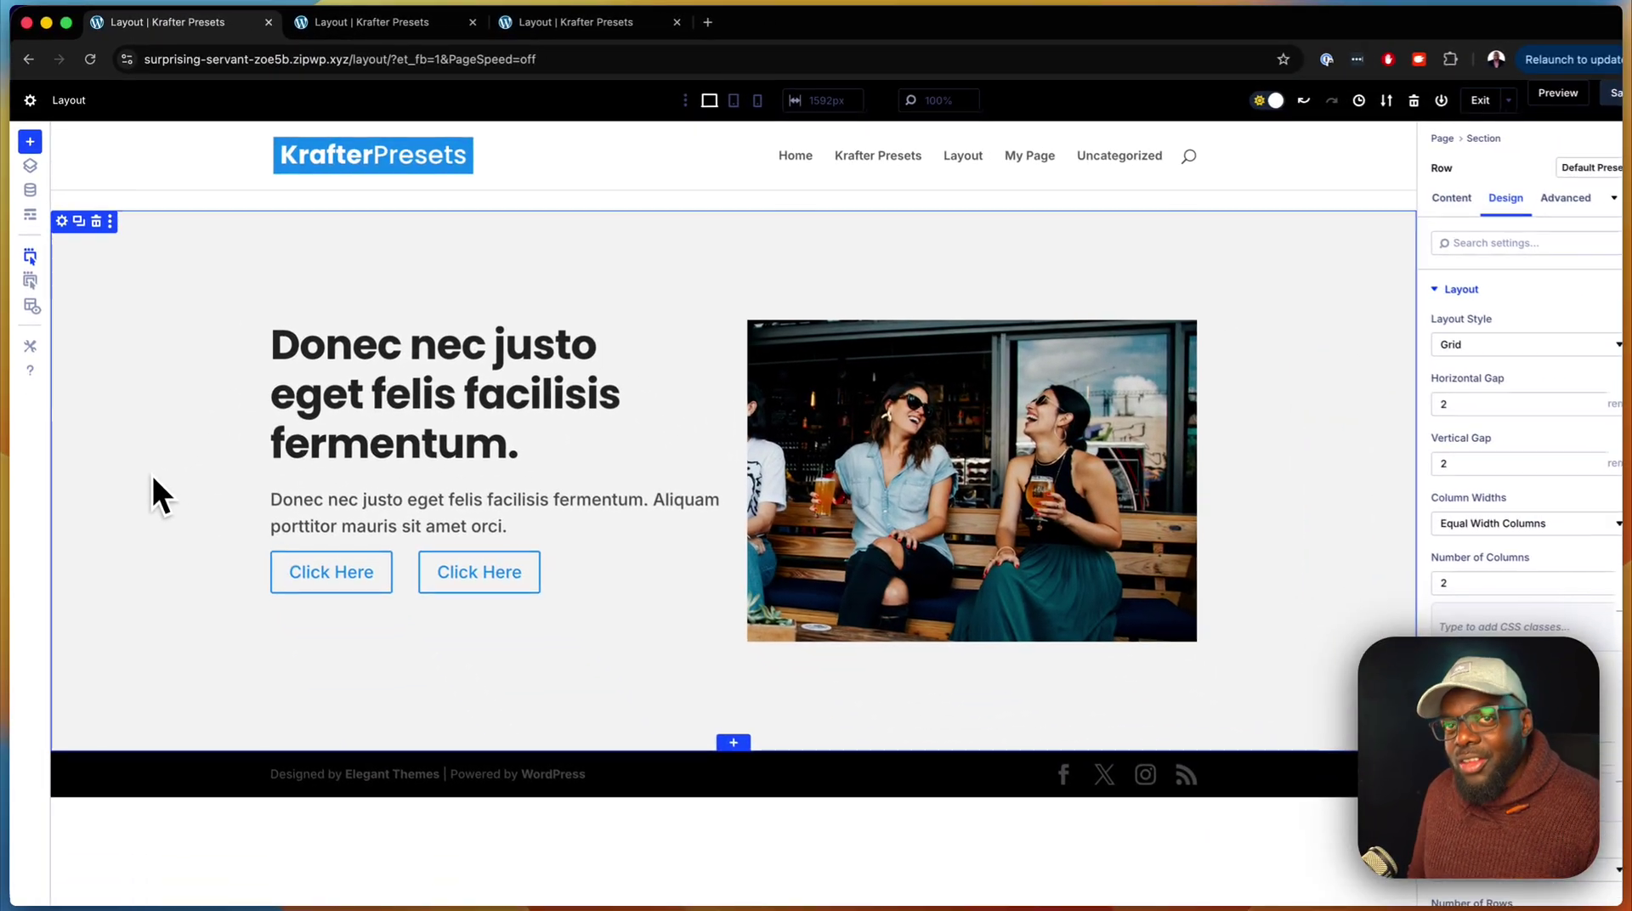
{"action": "left_click", "coordinate": [30, 211]}
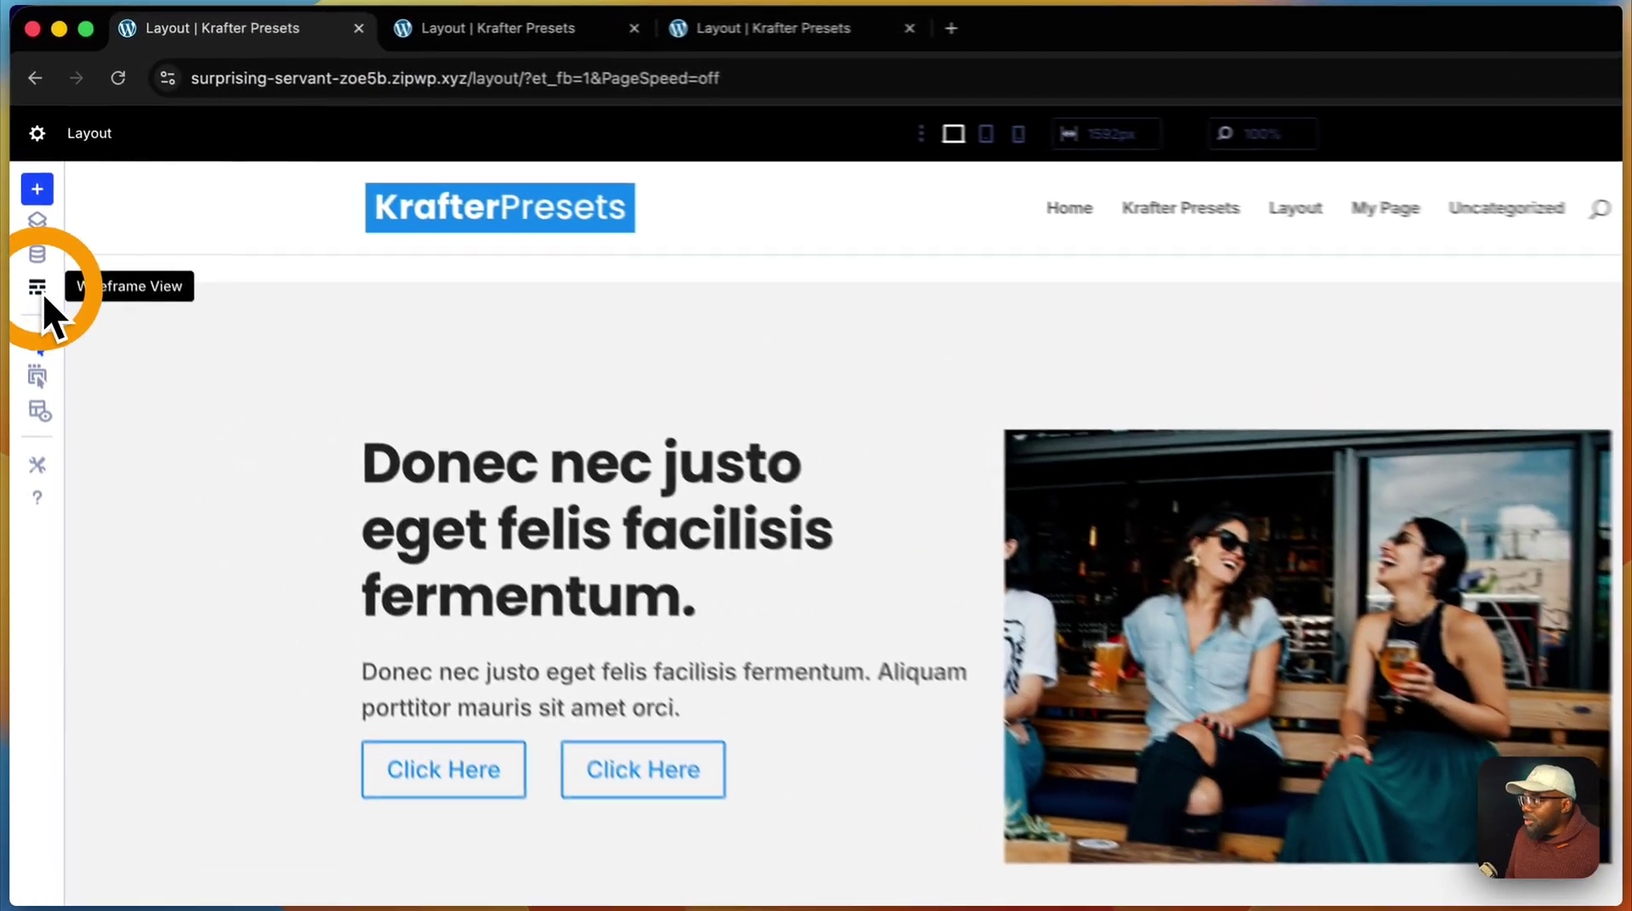